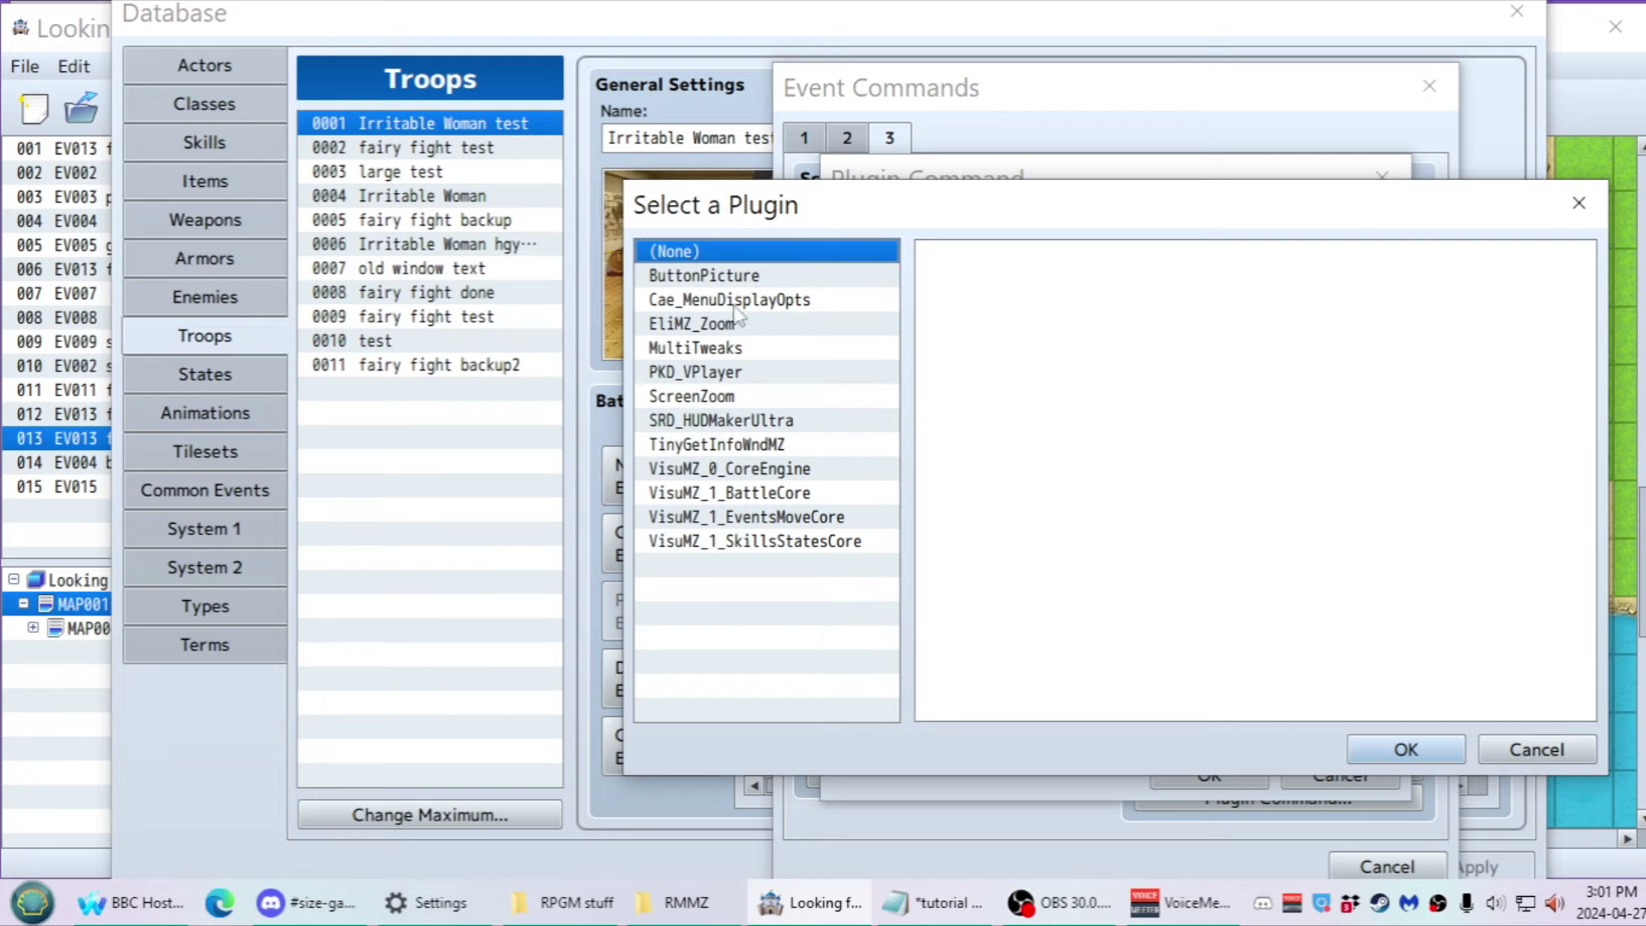
Choose the PKD_VPlayer plugin for the plugin command in the Irritable Woman test troop's battle event
click(704, 374)
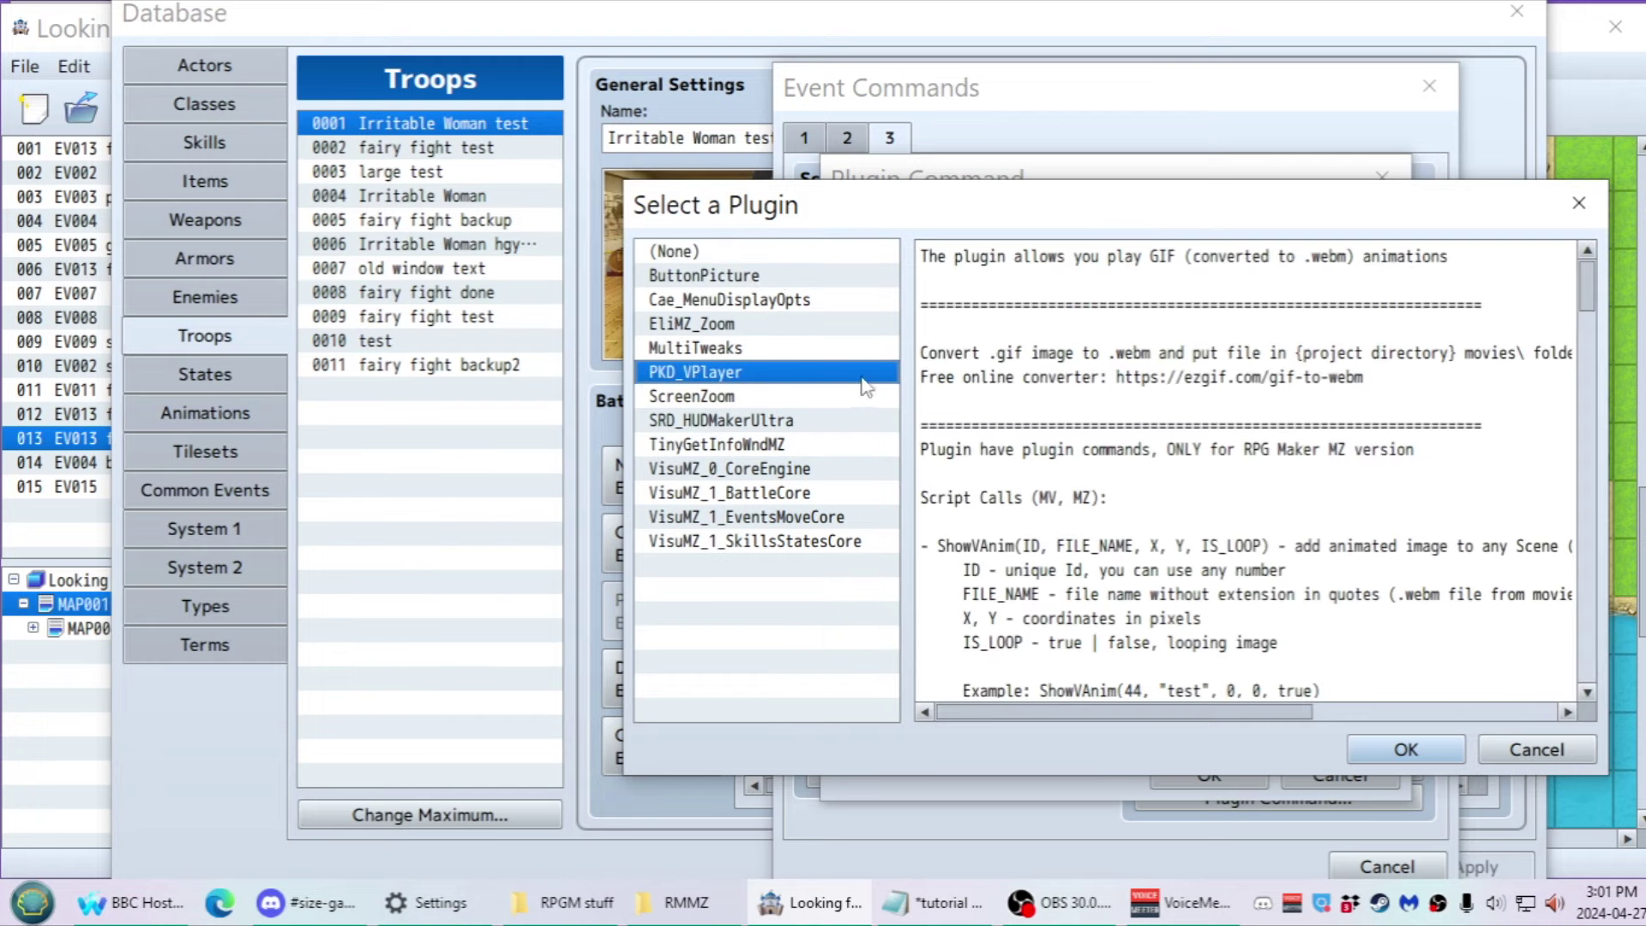
click(1393, 755)
key(Return)
click(1460, 866)
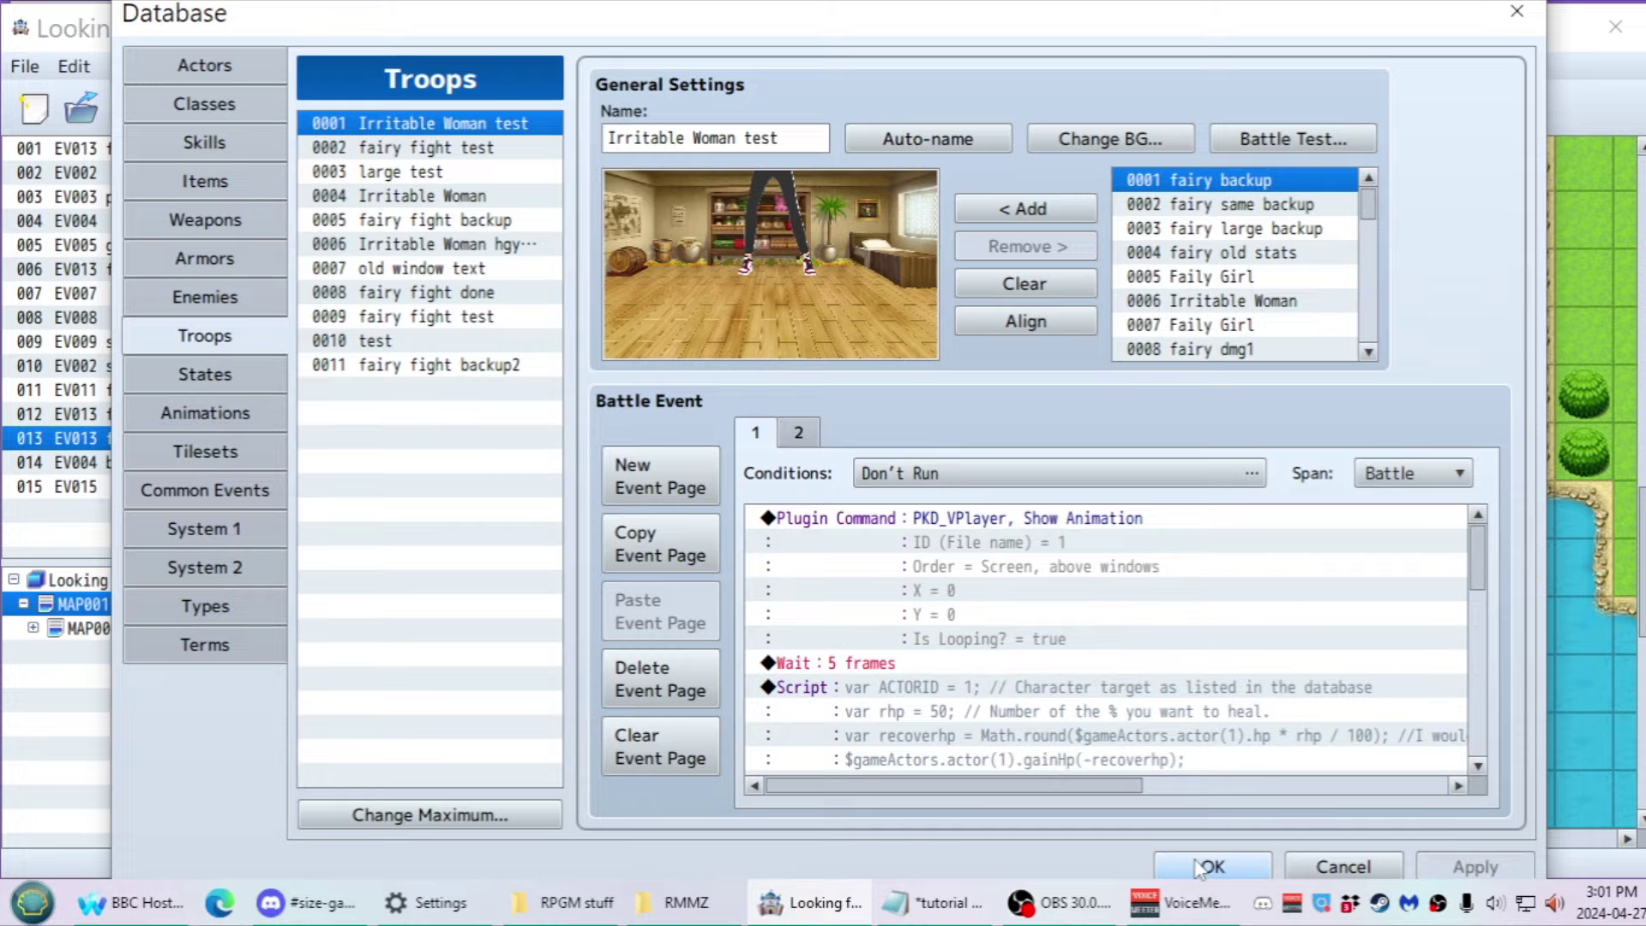
Close the database and open the PKD_VPlayer entry in the Plugin Manager to read its help text
click(1199, 867)
click(996, 110)
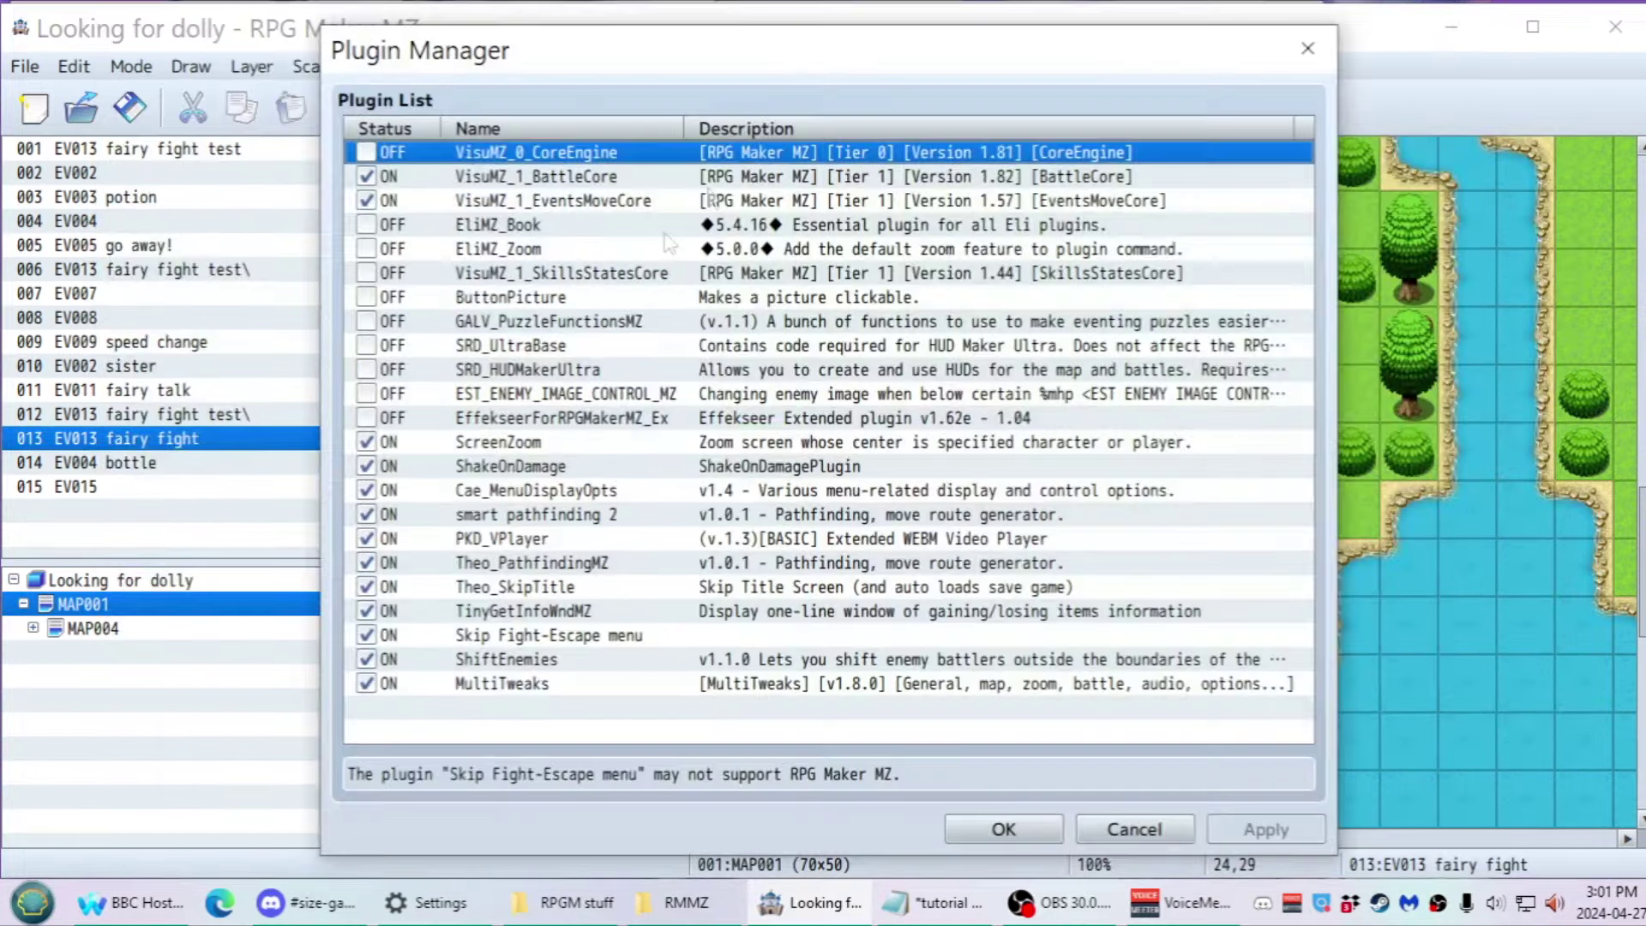
double_click(491, 541)
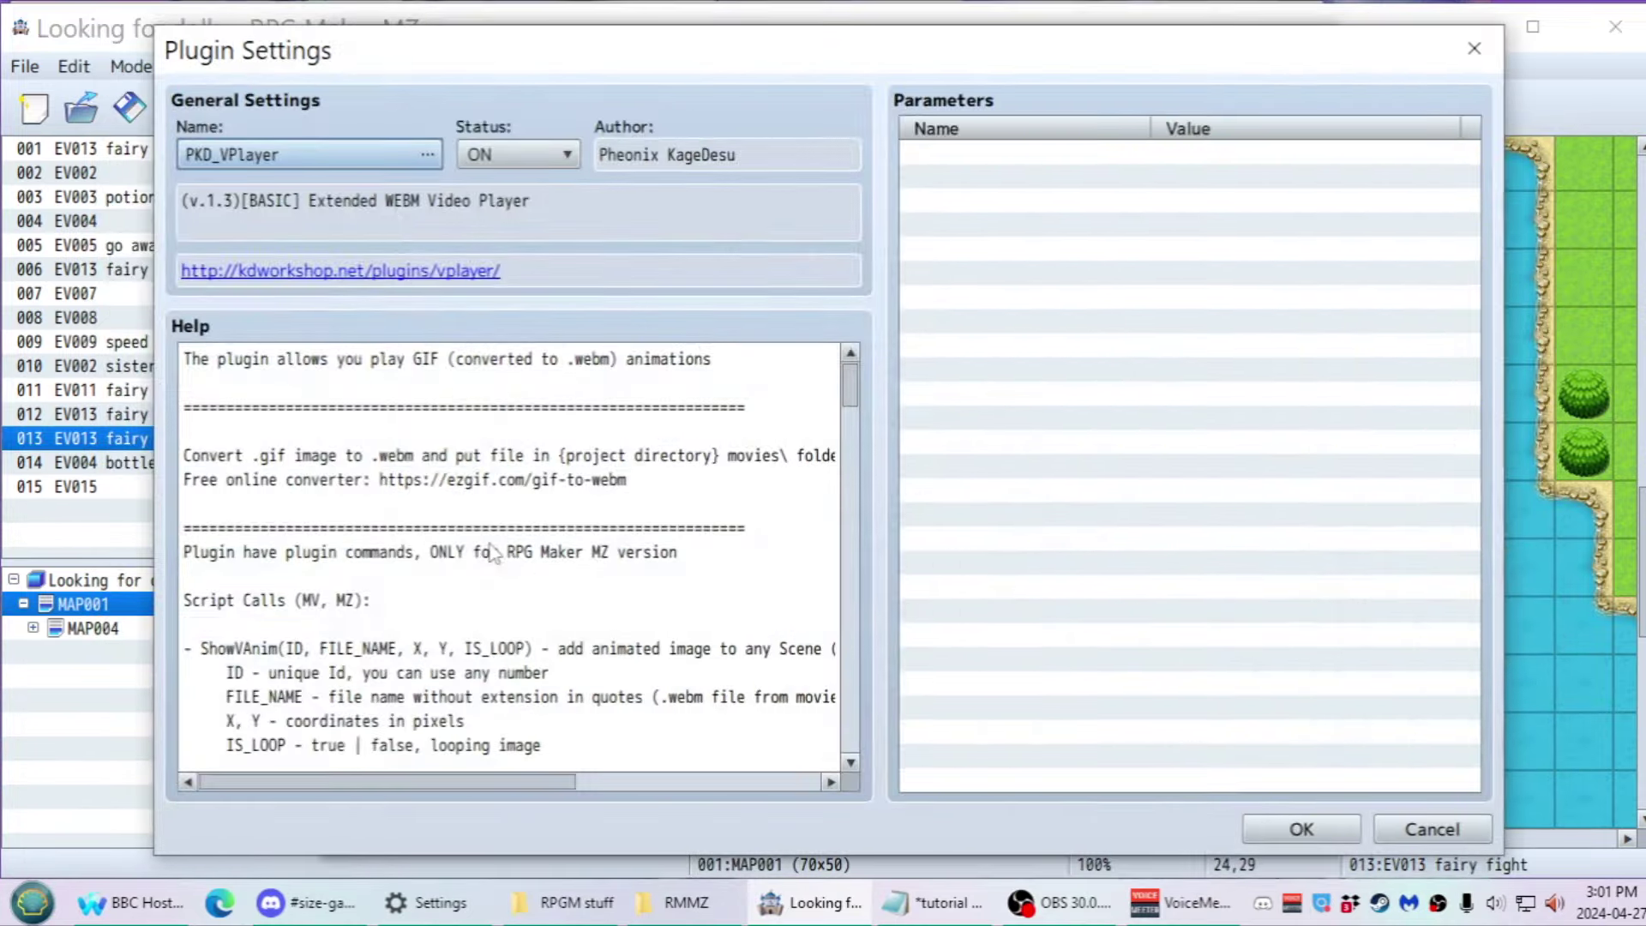
scroll(852, 429, down, 5)
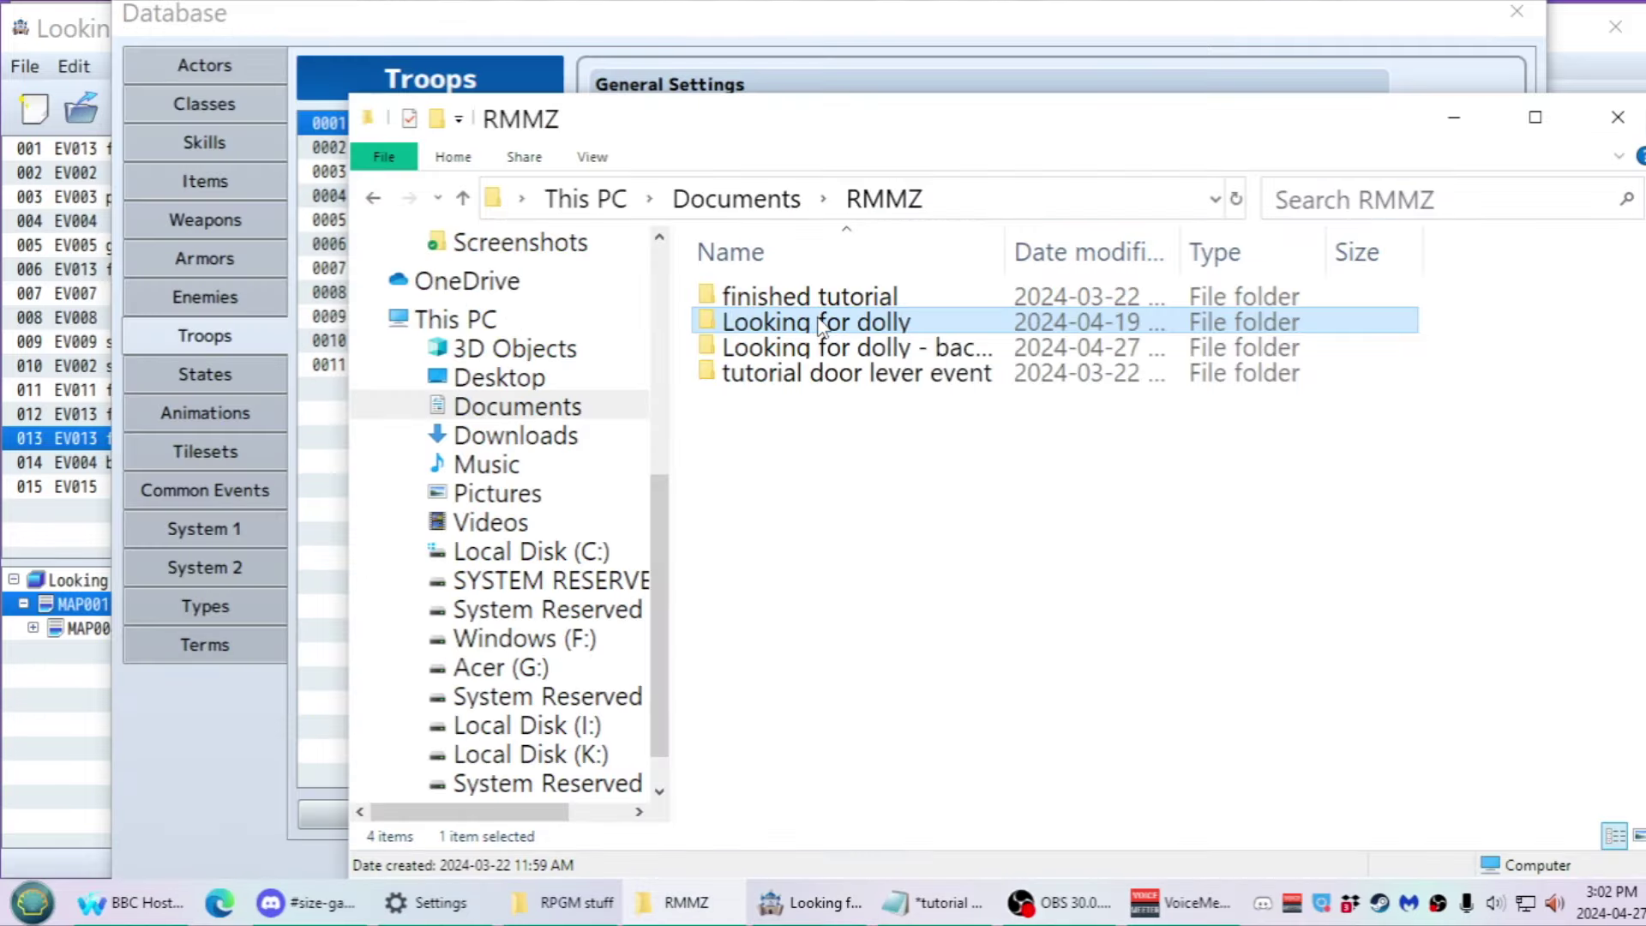
Check the project's movies folder in File Explorer, and open the Show Animation command's file name argument in RPG Maker MZ
double_click(851, 319)
drag(1070, 135, 861, 115)
double_click(689, 450)
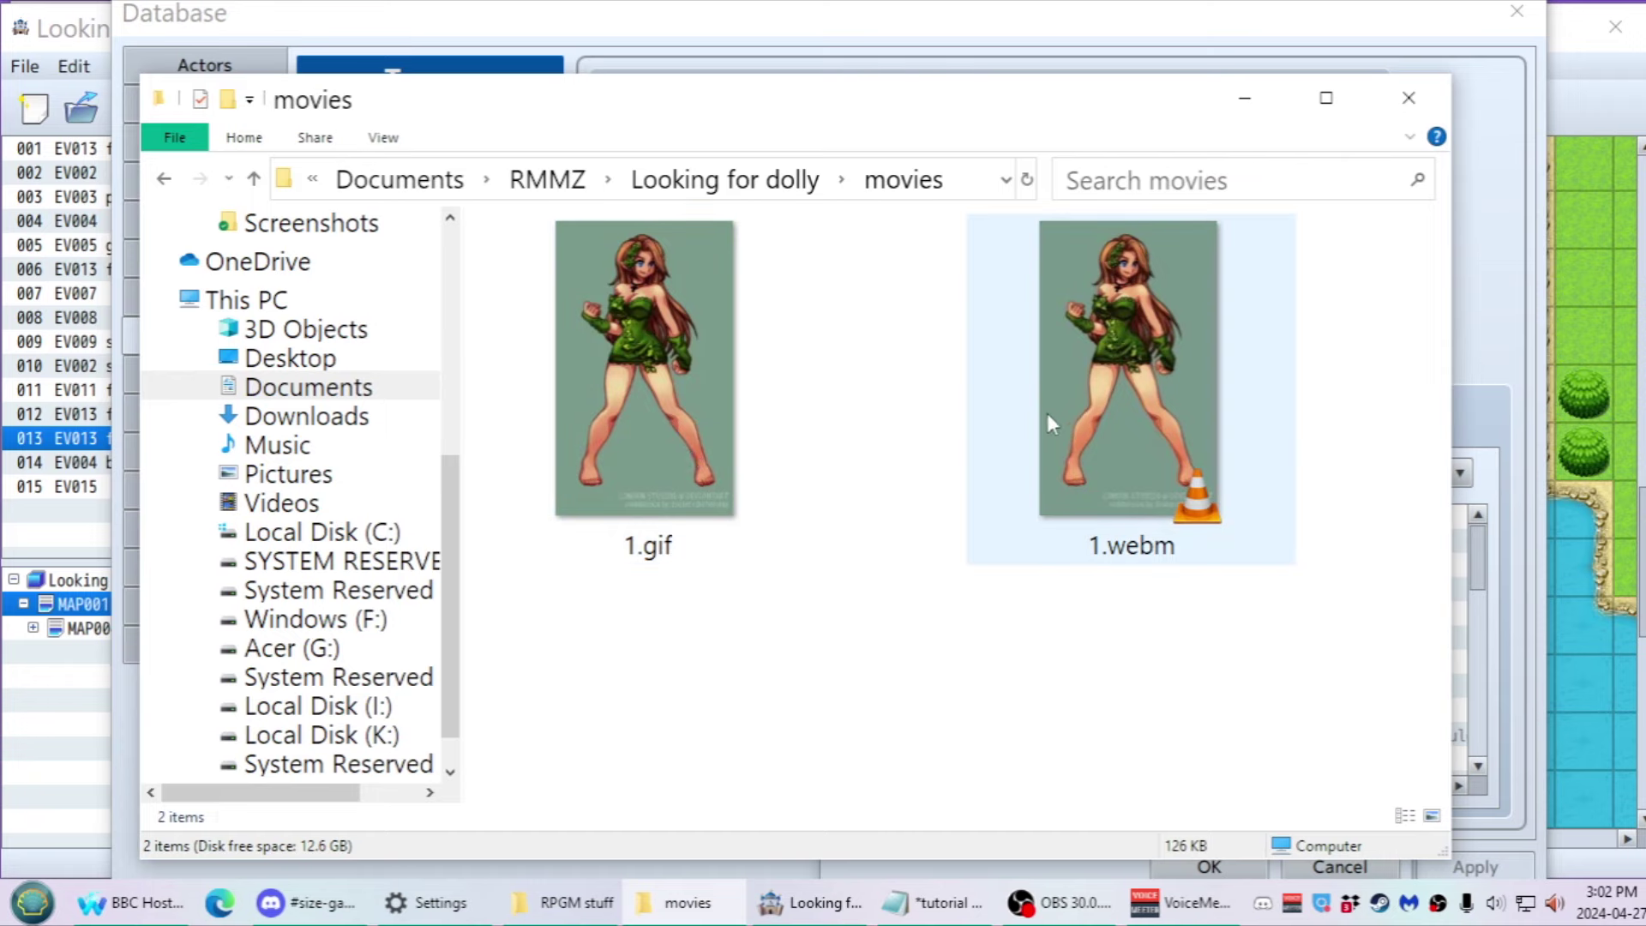
click(828, 904)
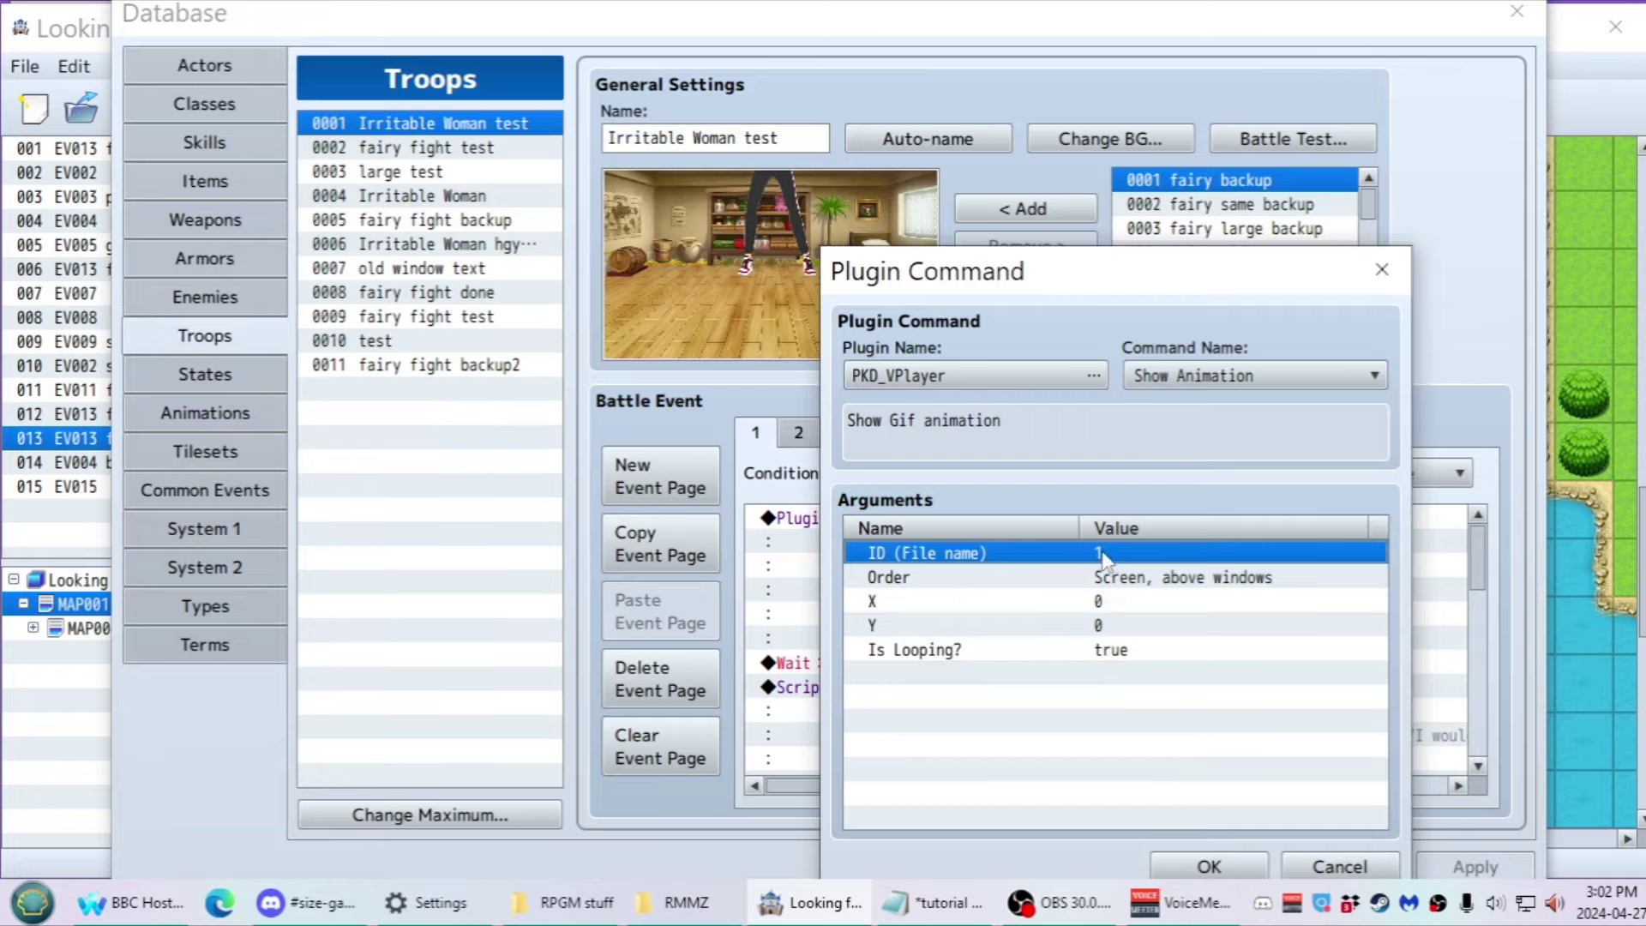
double_click(1104, 558)
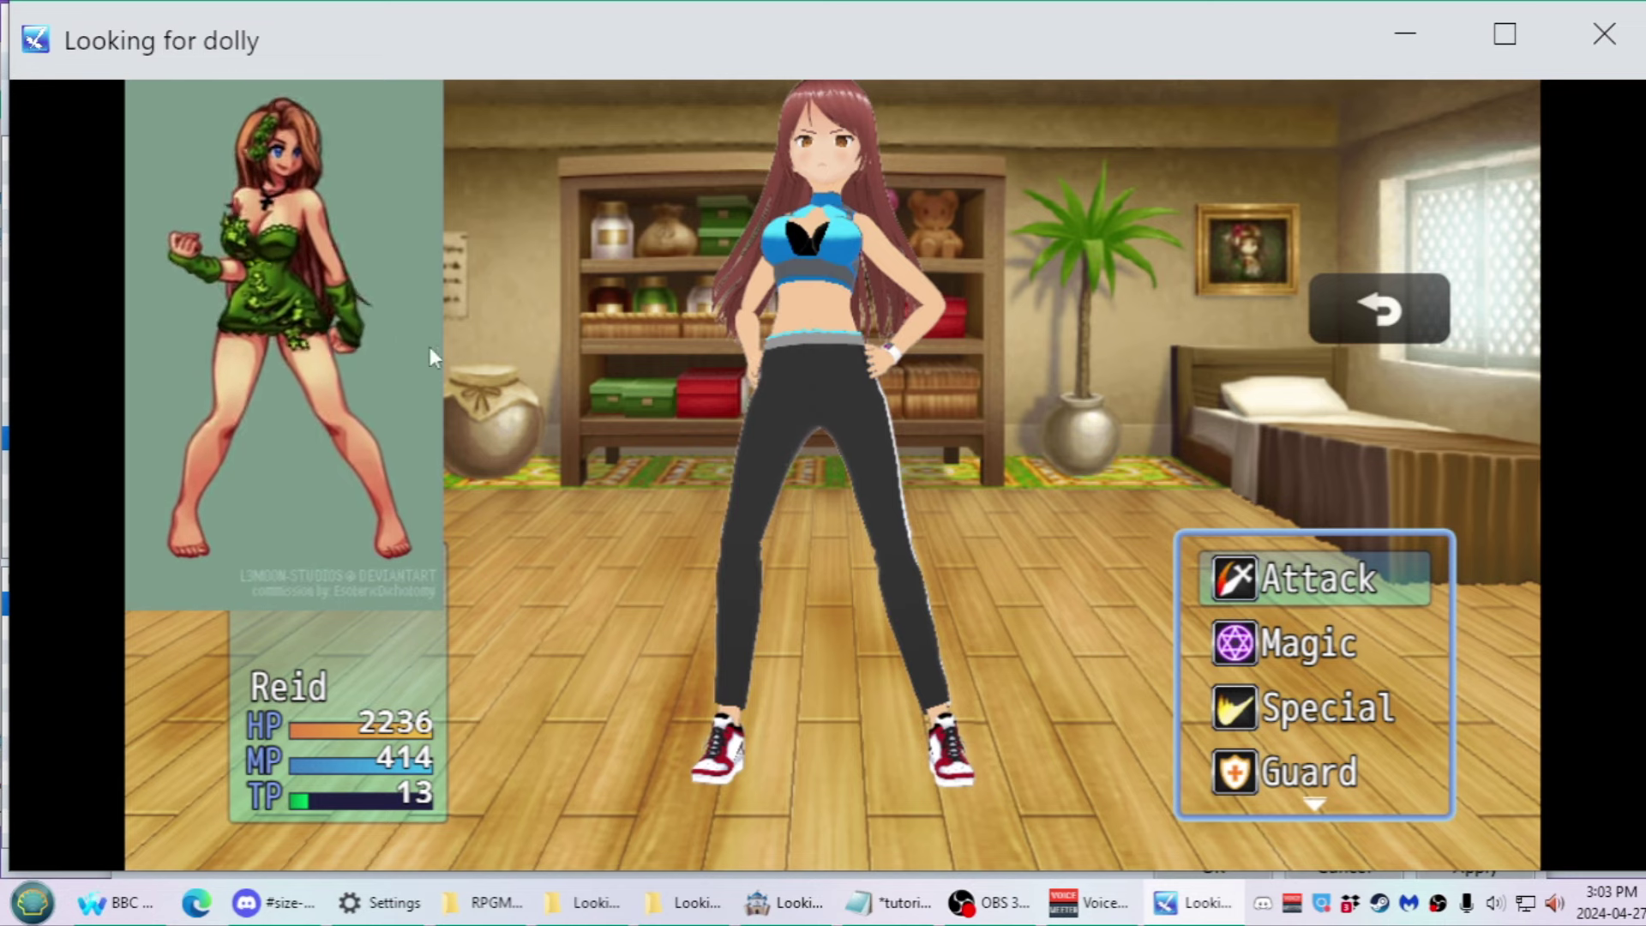
Close the battle test and consult the enemy animation notes in Notepad before returning to RPG Maker MZ
click(1619, 45)
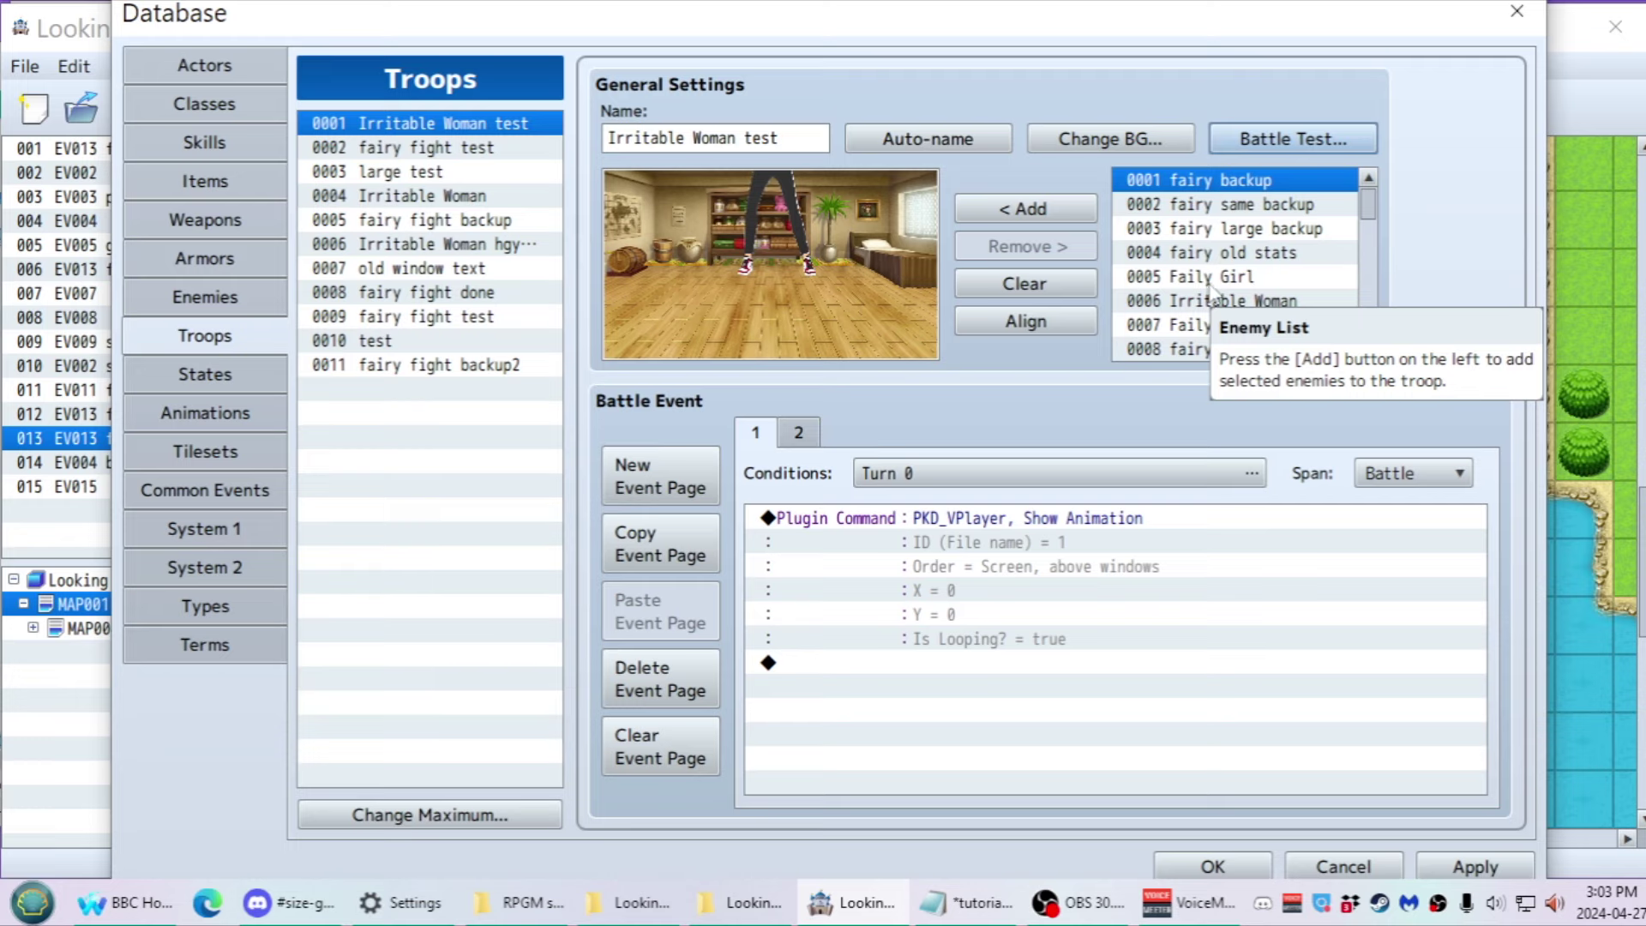
click(934, 566)
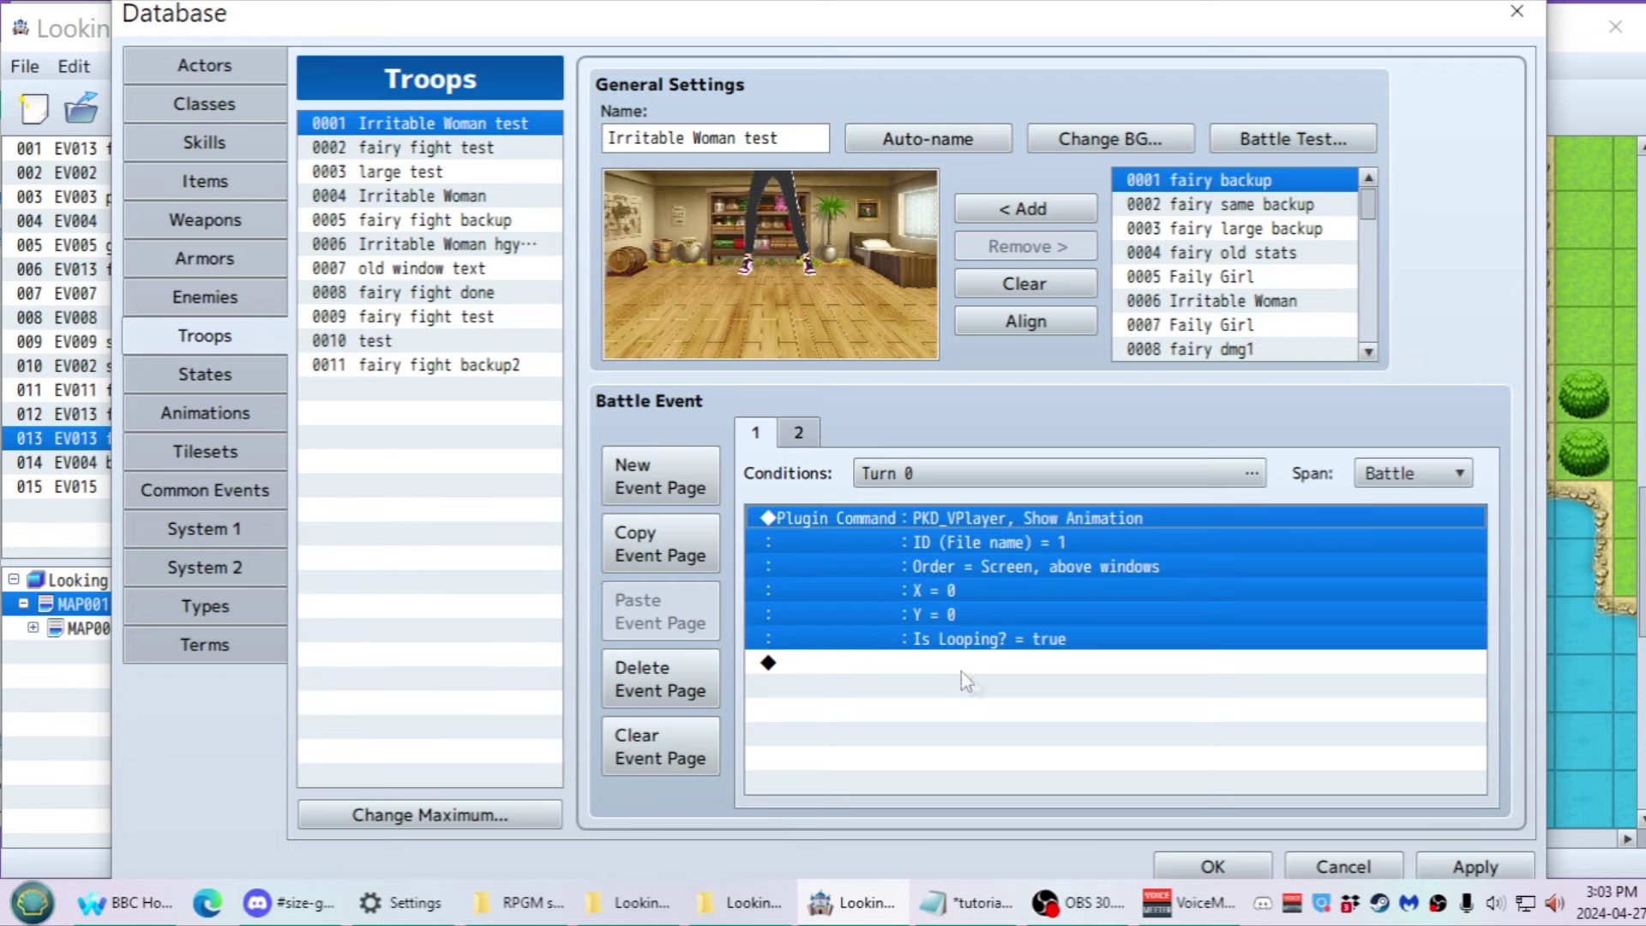
key(alt+Tab)
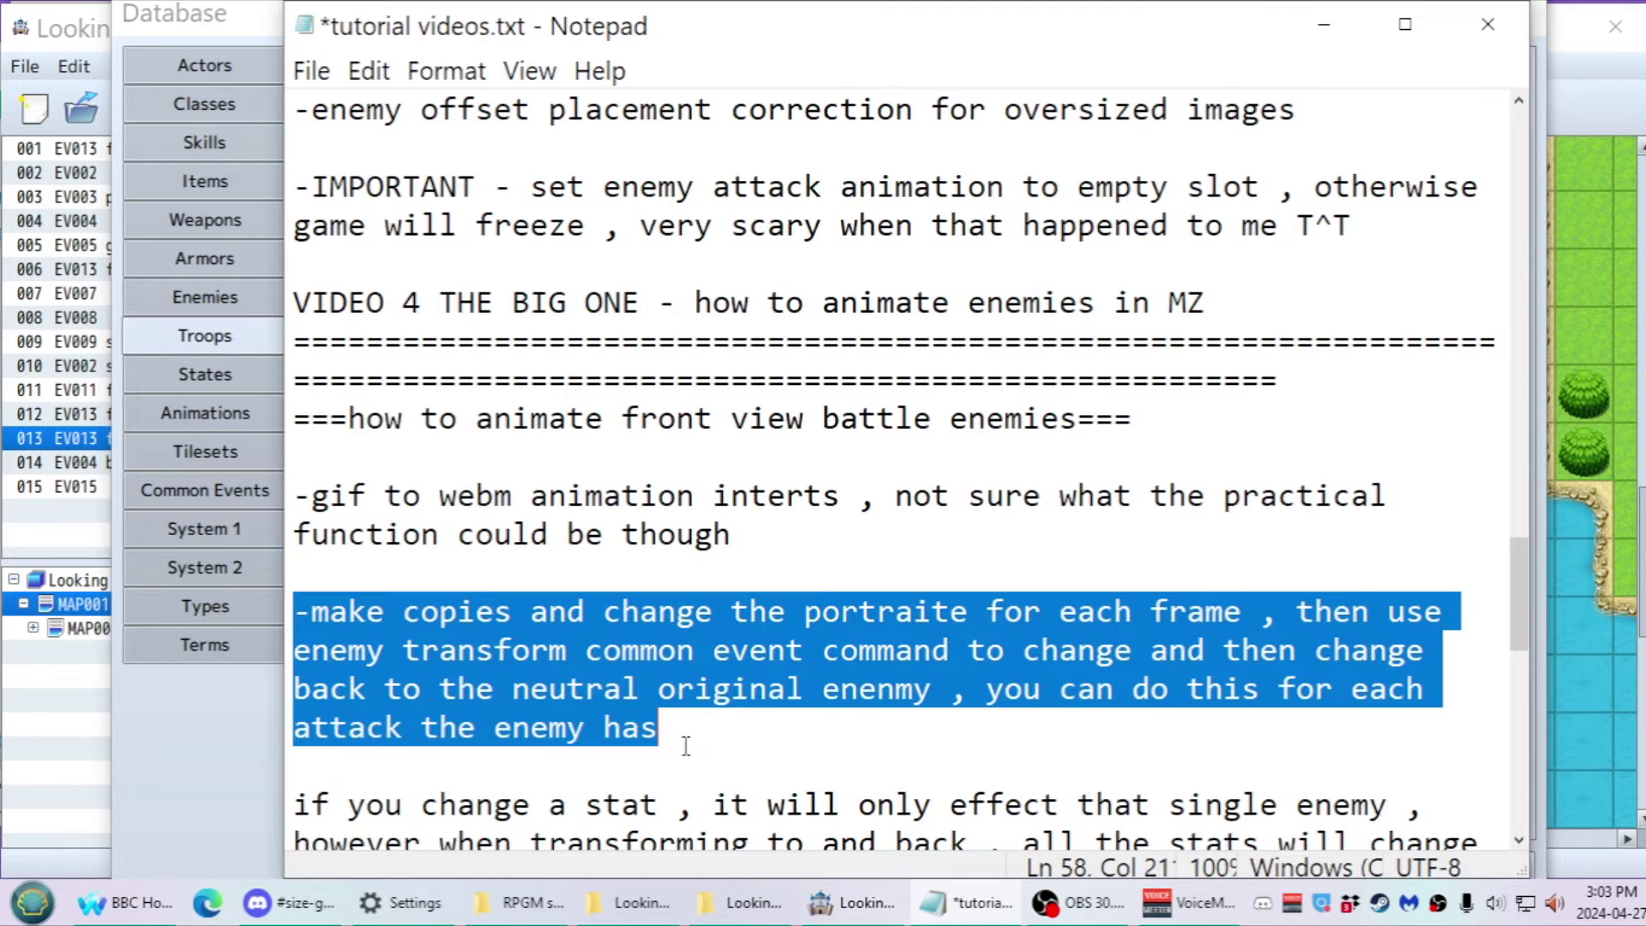
key(alt+Tab)
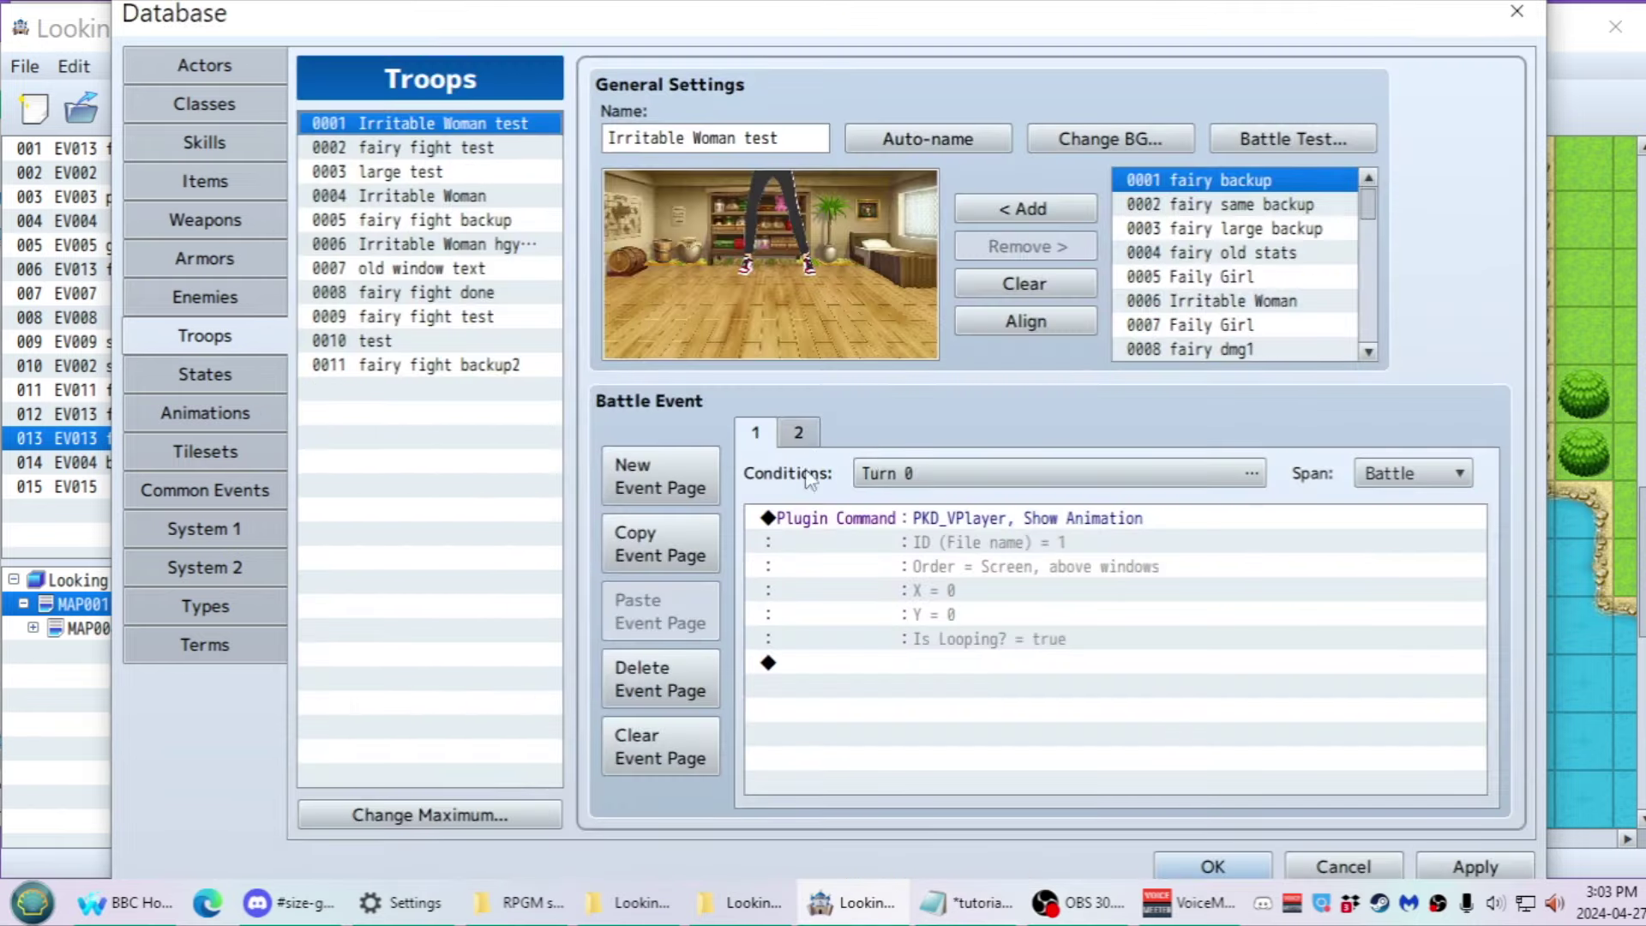
Try fairy neutral4 as the battler image of the fairy backup enemy
click(245, 298)
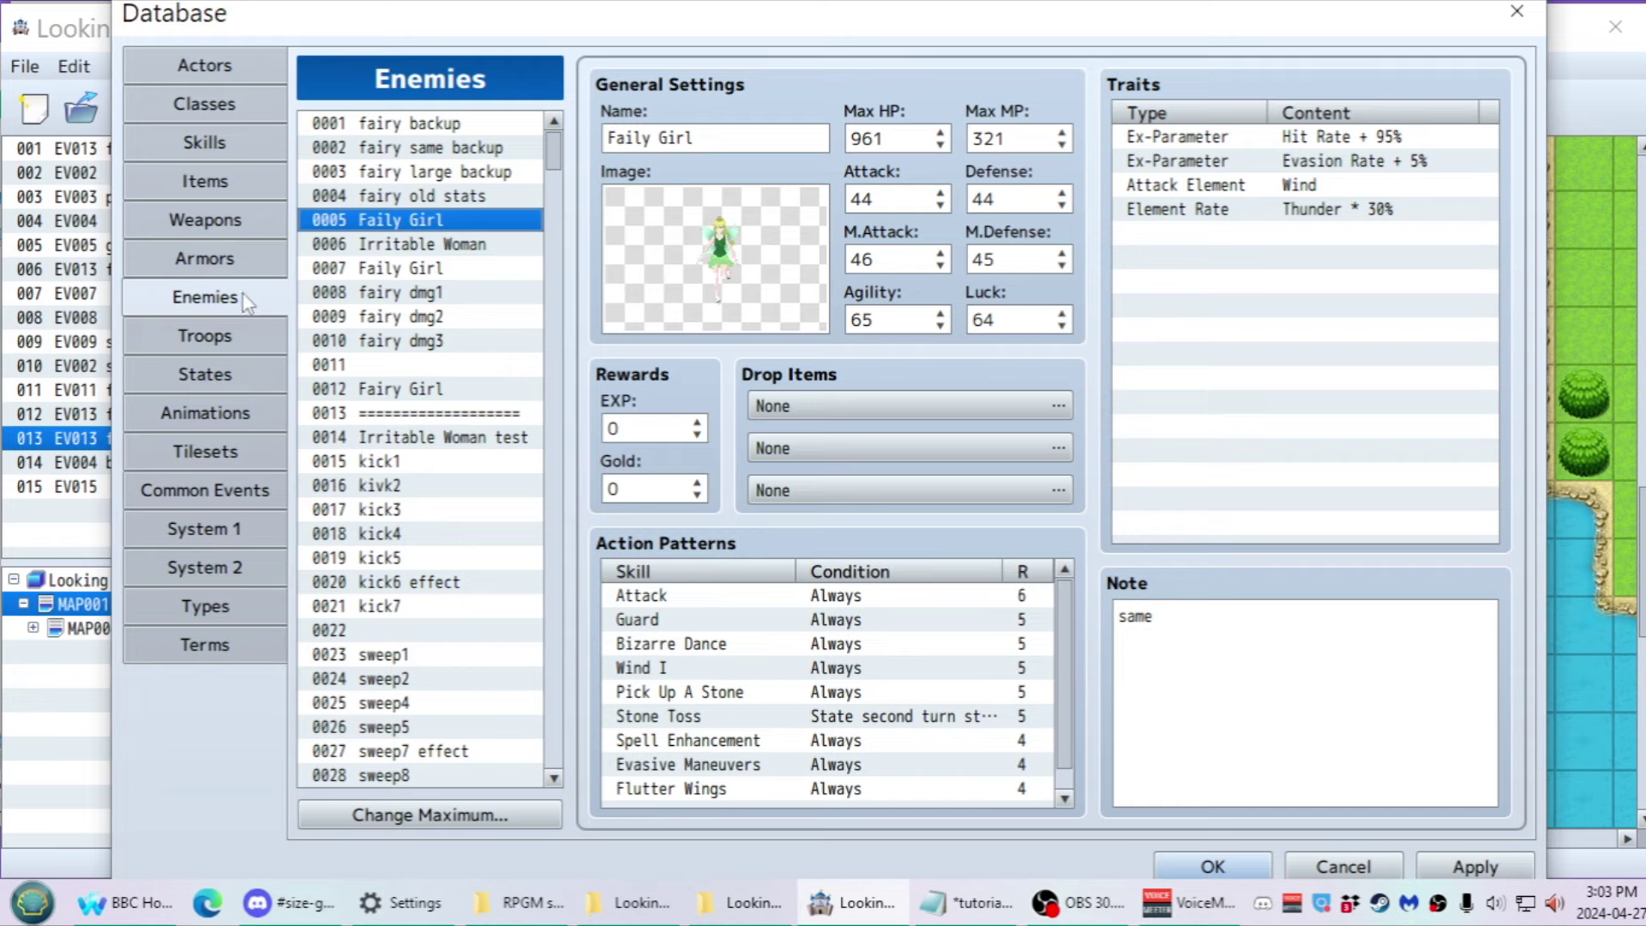
click(408, 127)
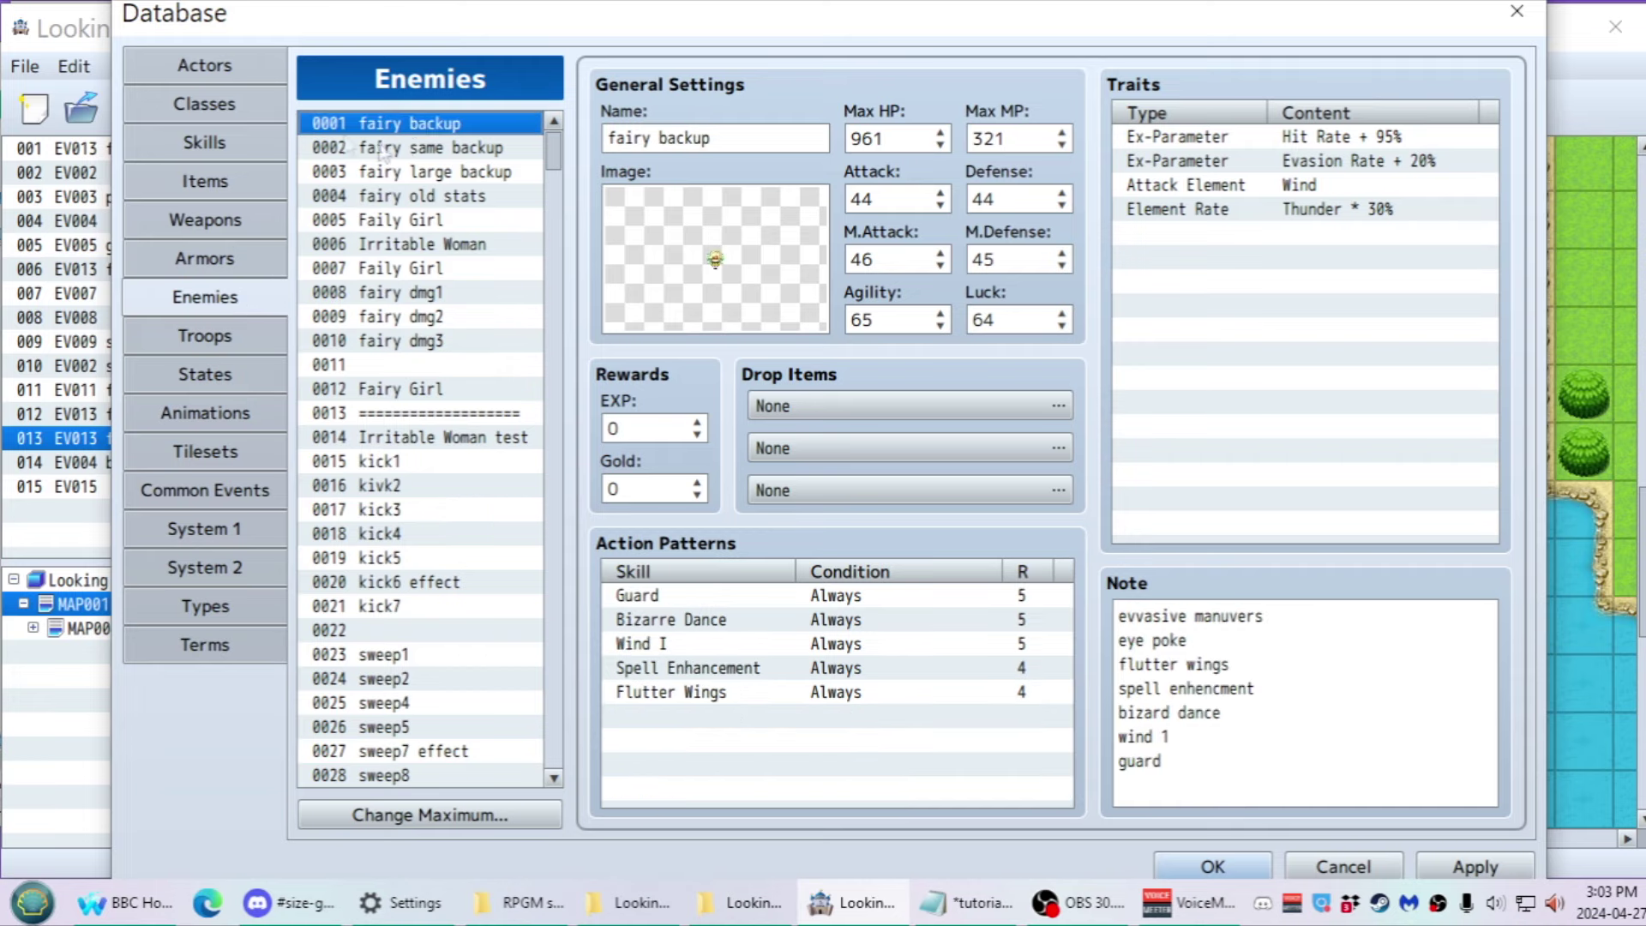
click(643, 248)
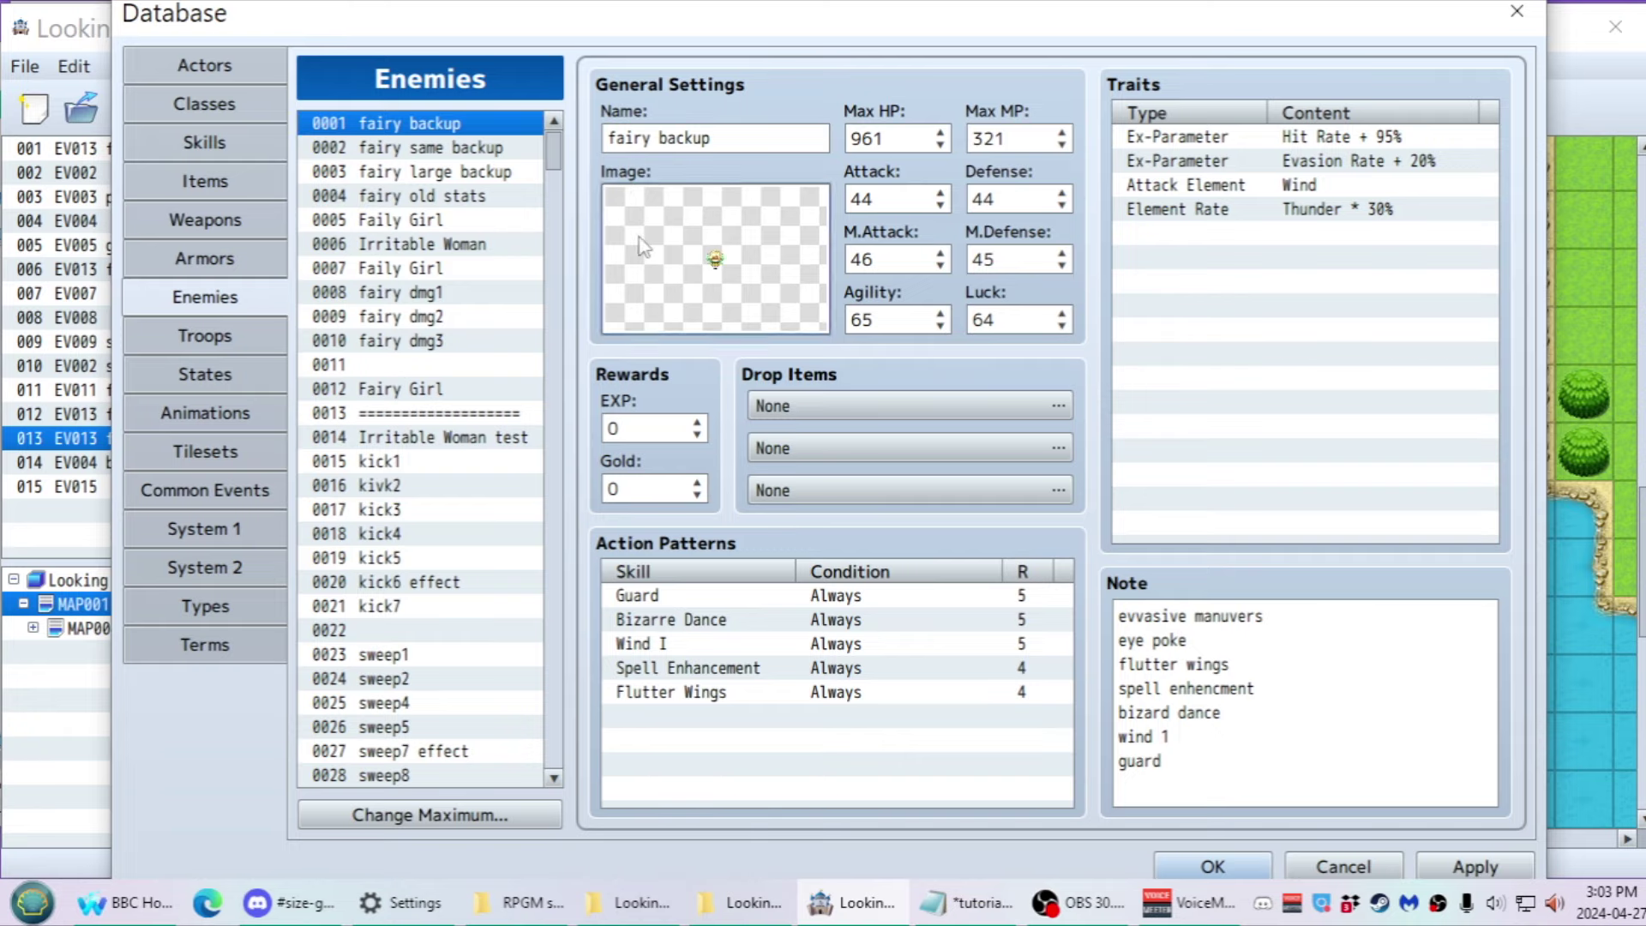
double_click(640, 237)
click(519, 419)
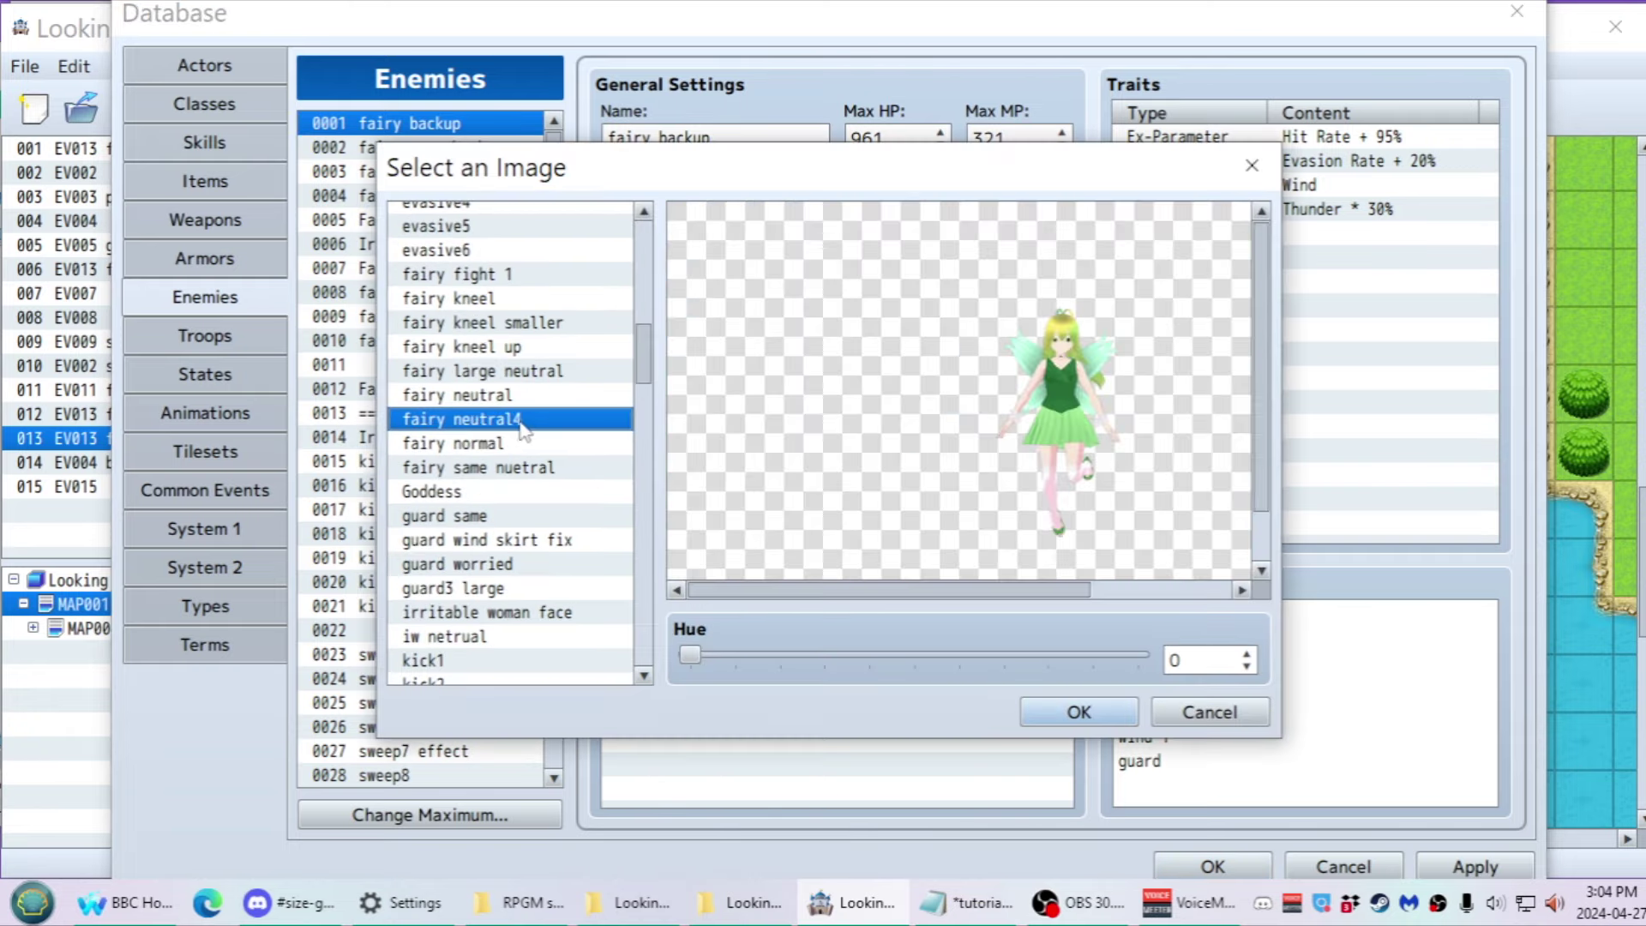
click(1078, 713)
Add the fairy backup enemy to the Irritable Woman test troop
double_click(701, 267)
click(477, 471)
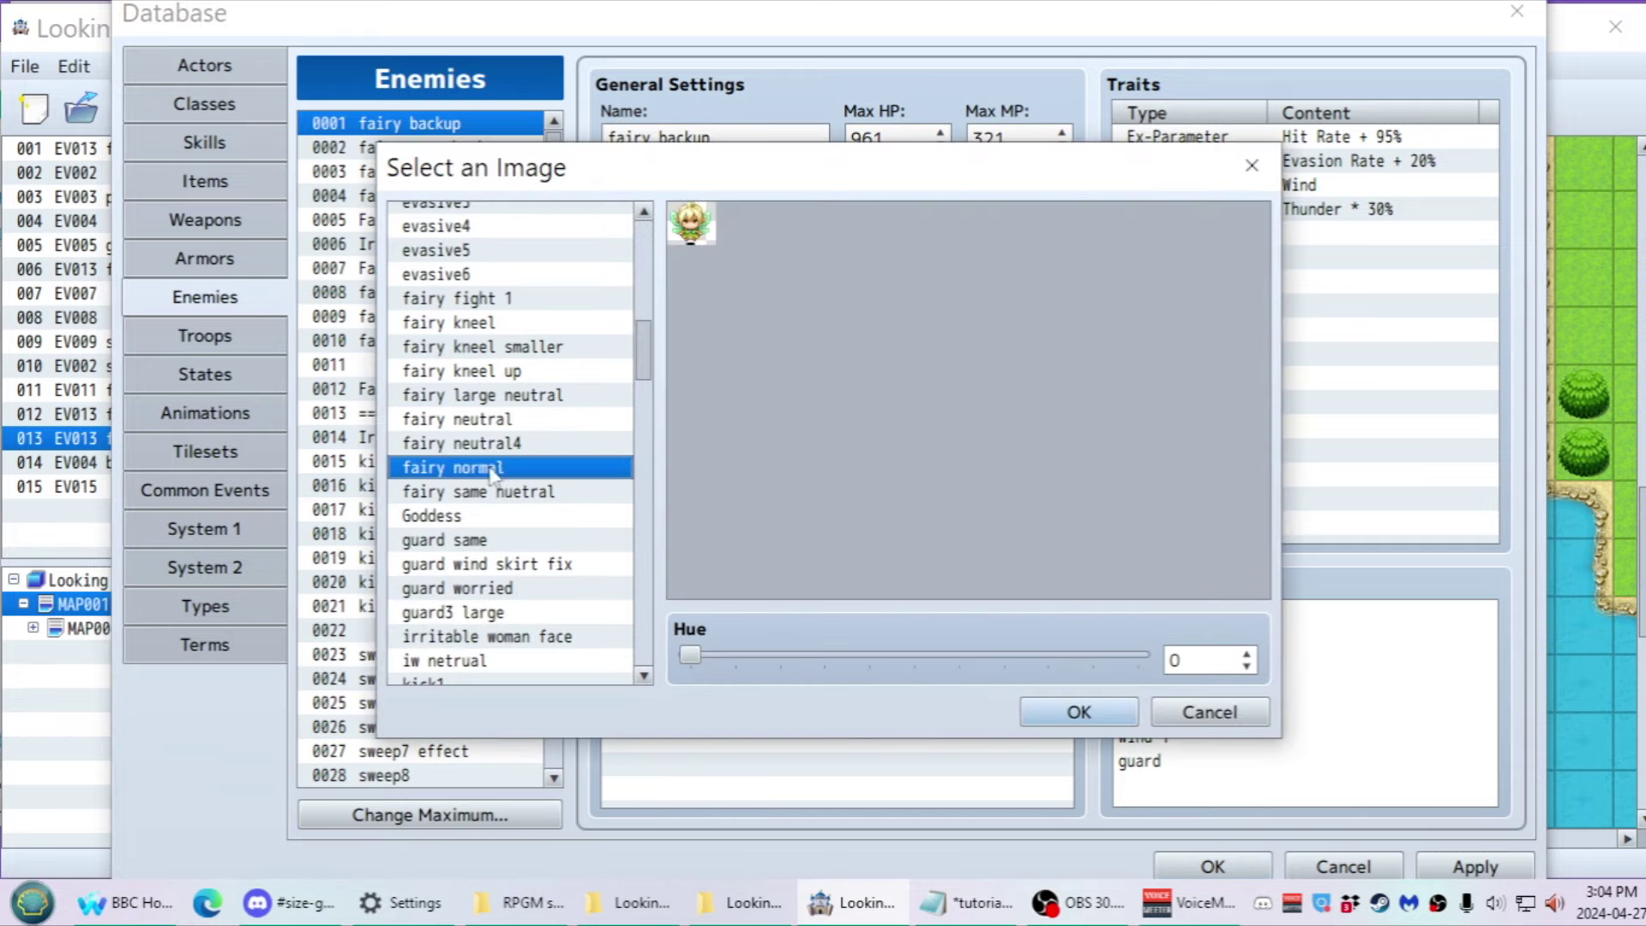
key(Escape)
click(205, 336)
click(1012, 214)
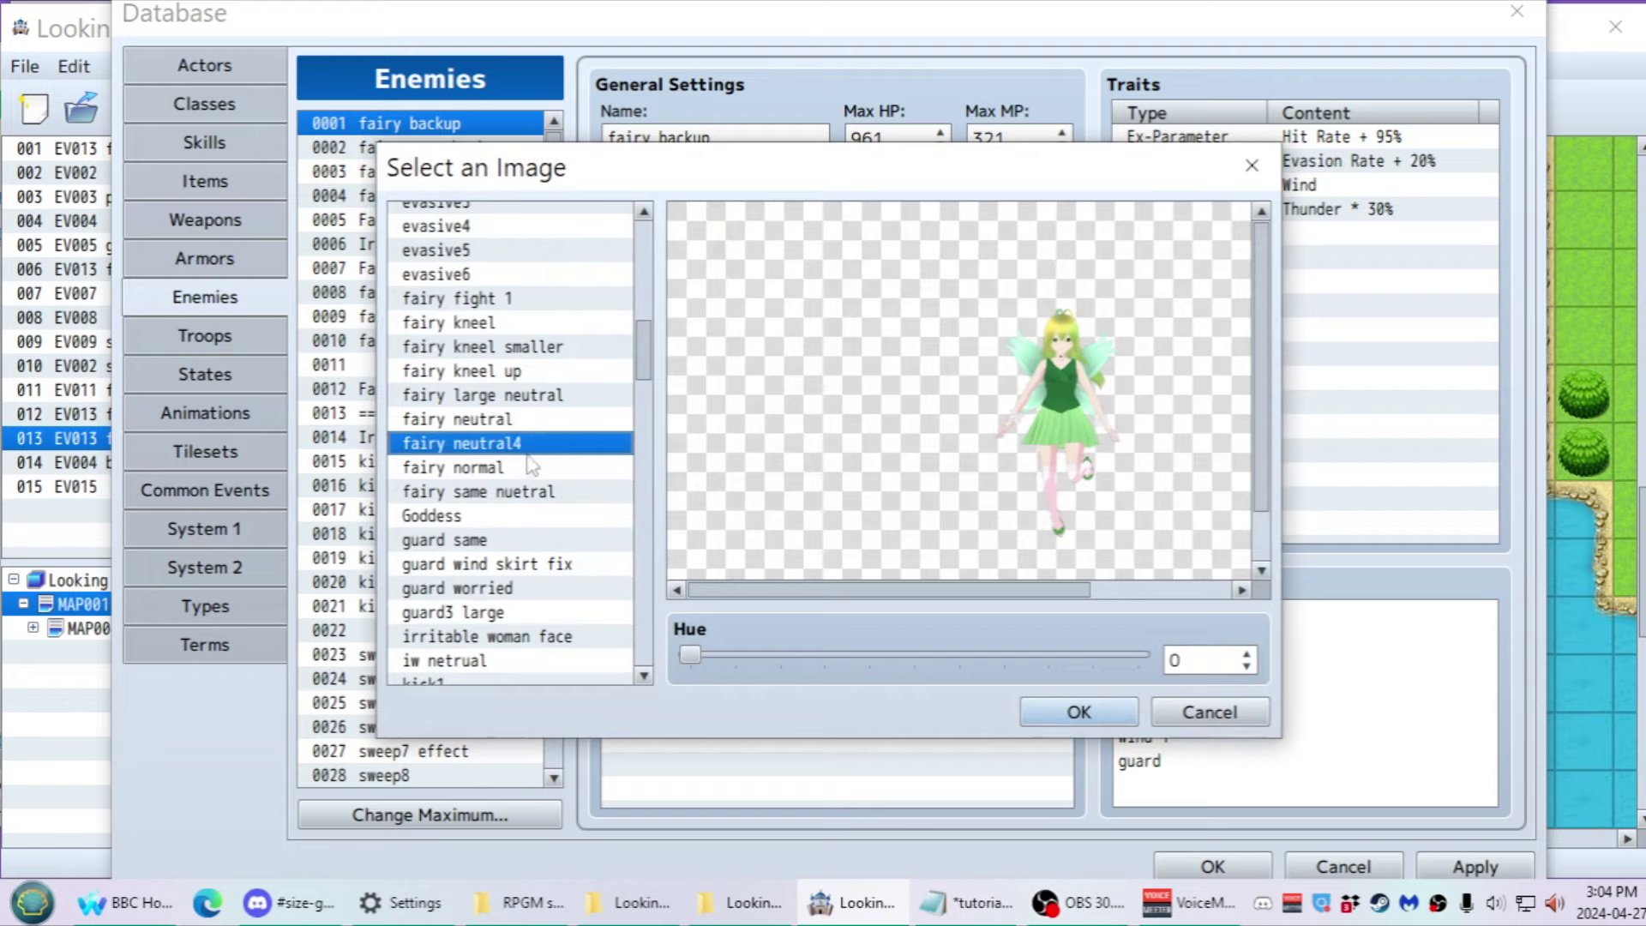
Set the fairy backup enemy's image back to fairy normal
click(523, 468)
click(1078, 713)
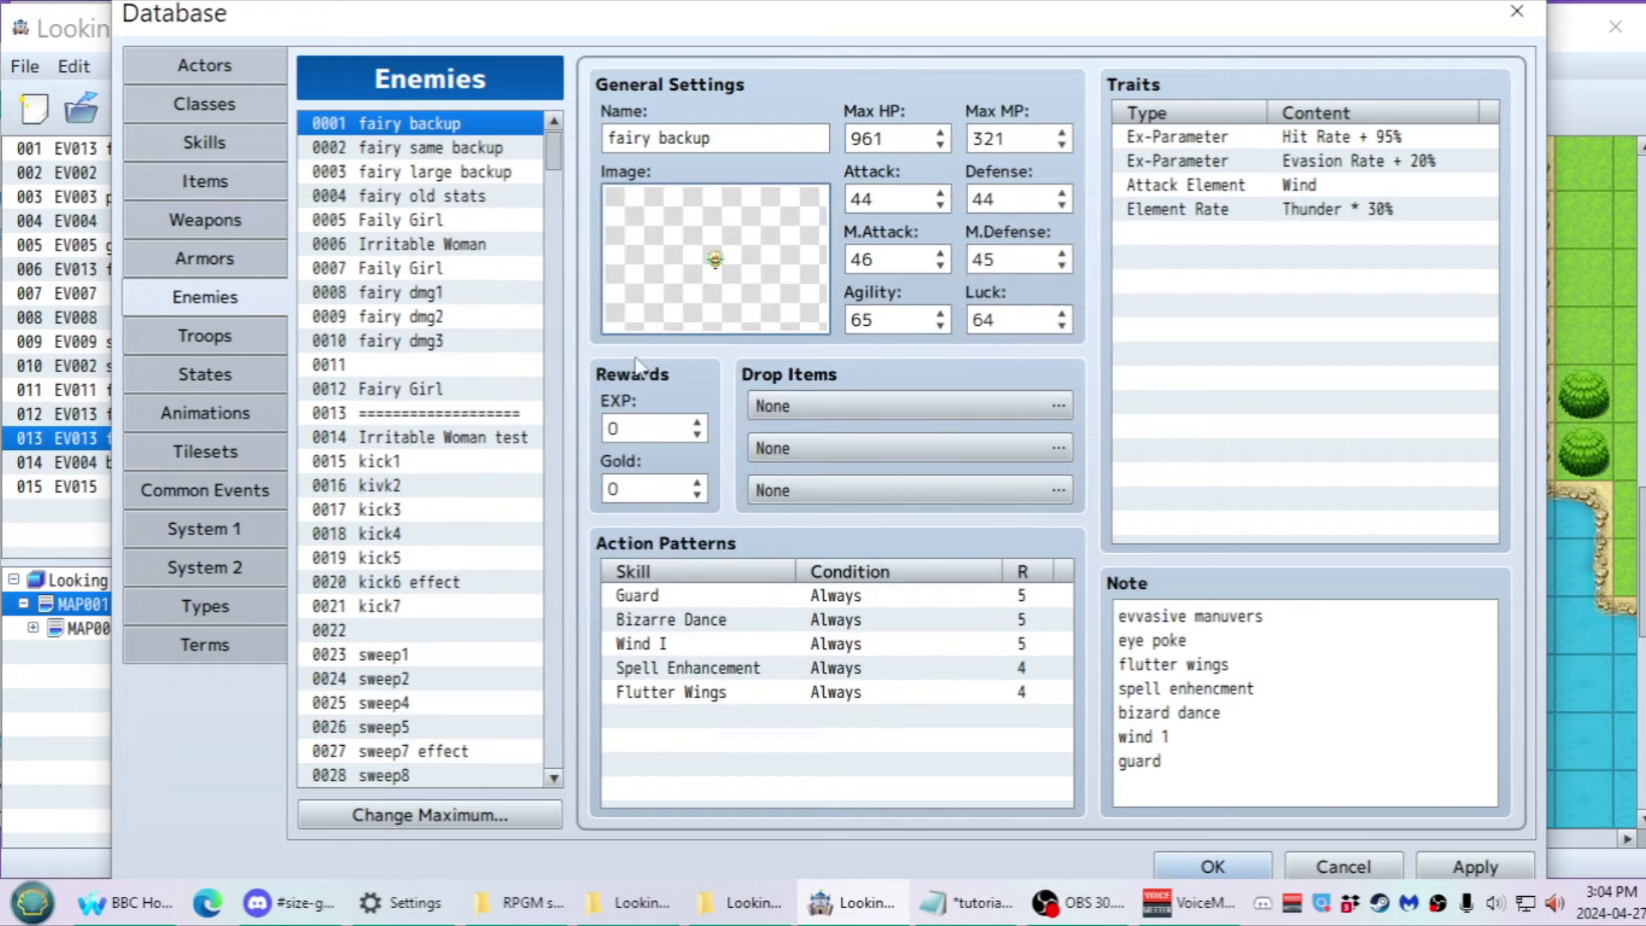
Look through the enemy entries from fairy same backup to fairy dmg1, comparing their images and settings
click(486, 150)
click(472, 171)
click(465, 197)
click(461, 221)
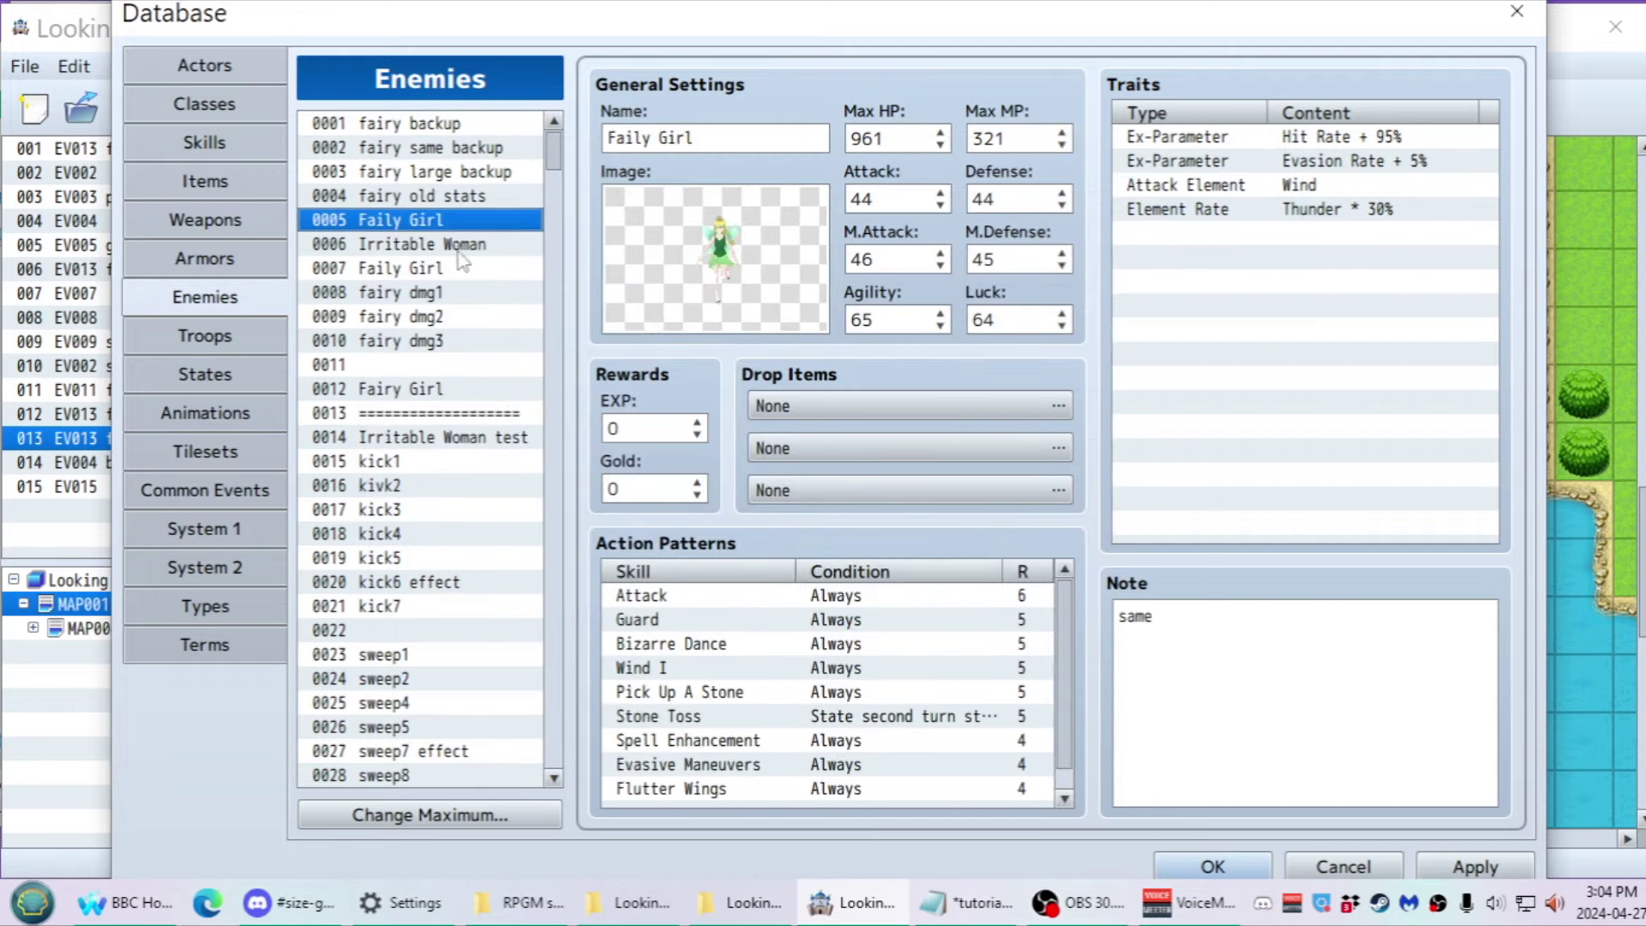
click(461, 245)
click(463, 292)
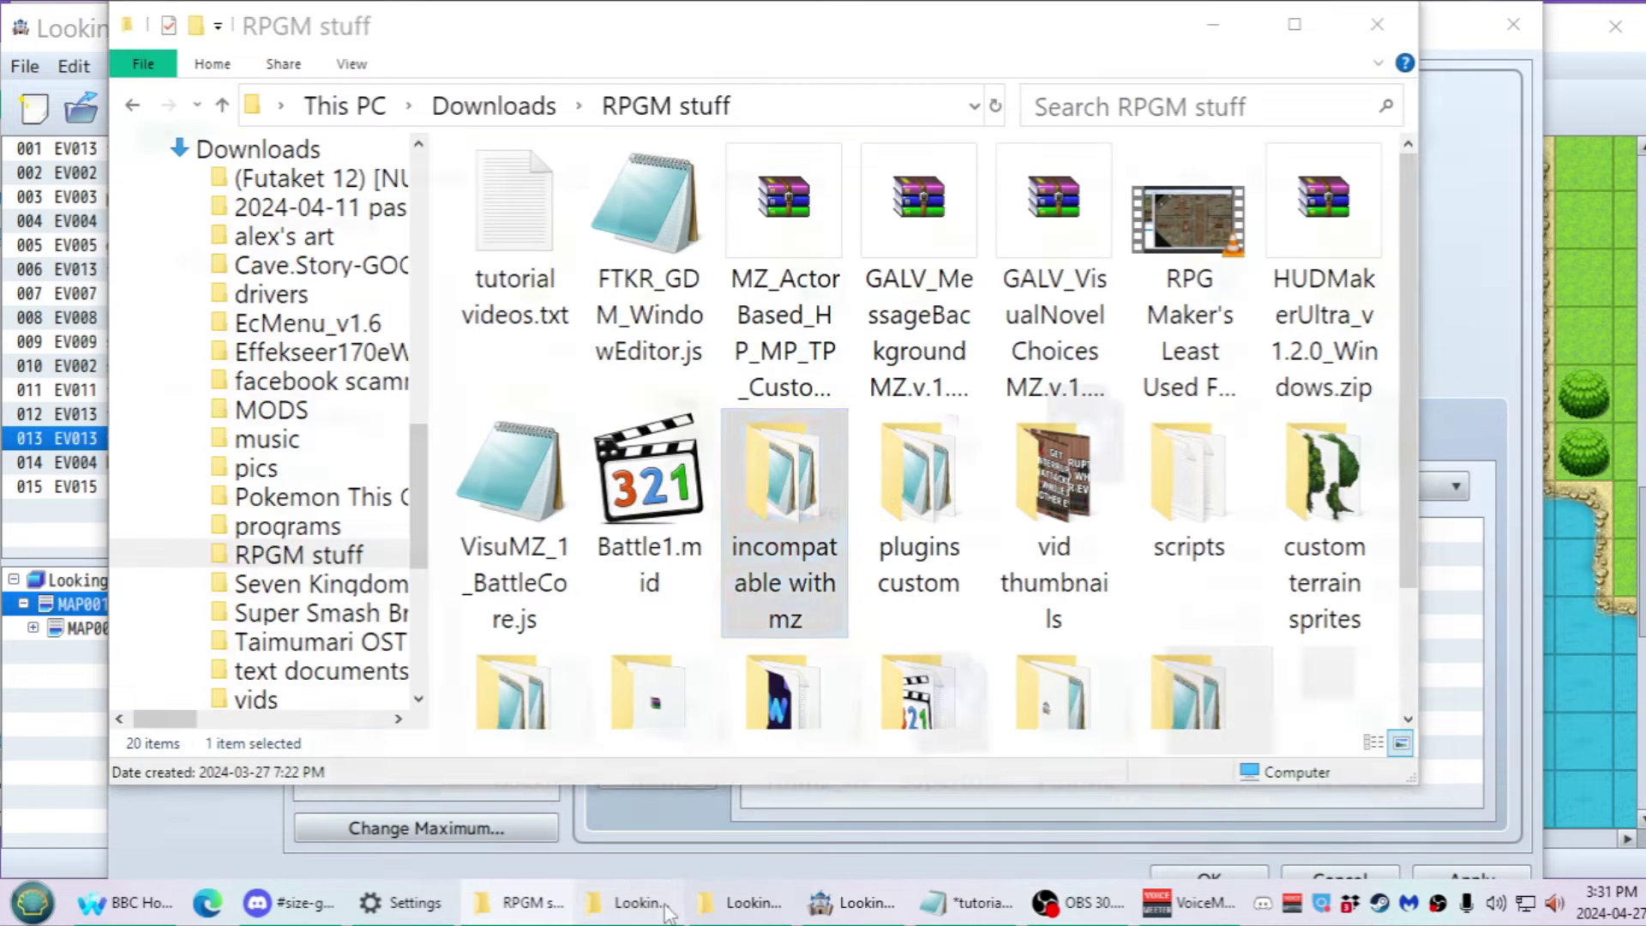
Open the project's img enemies folder in File Explorer and display its images as smaller thumbnails
click(666, 911)
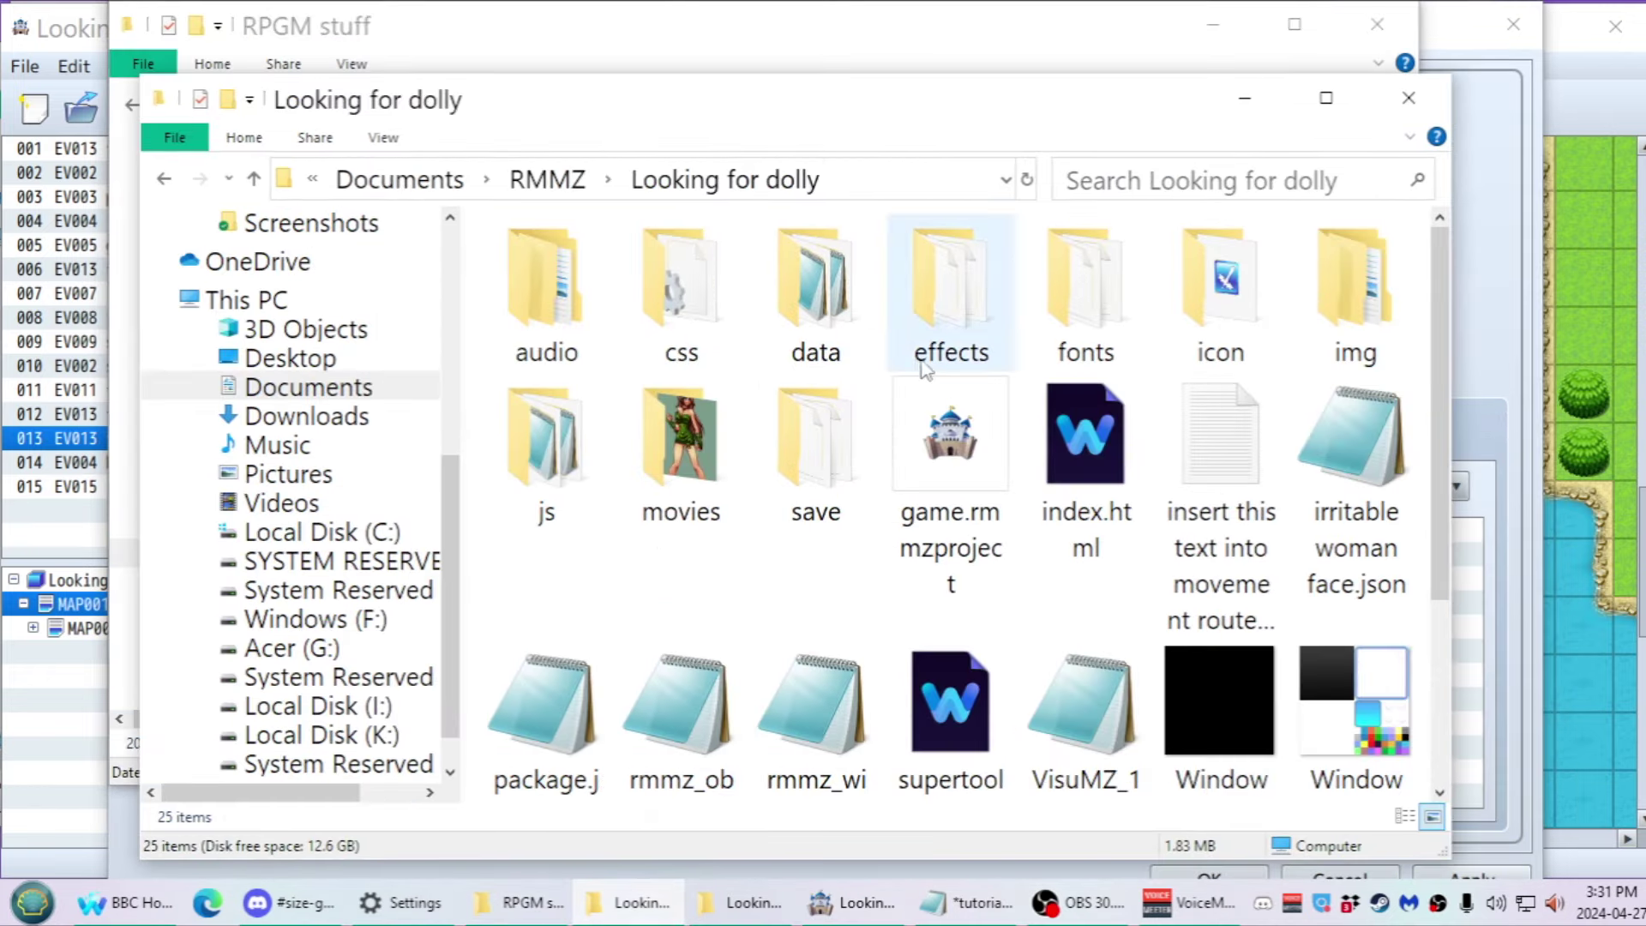
double_click(1332, 283)
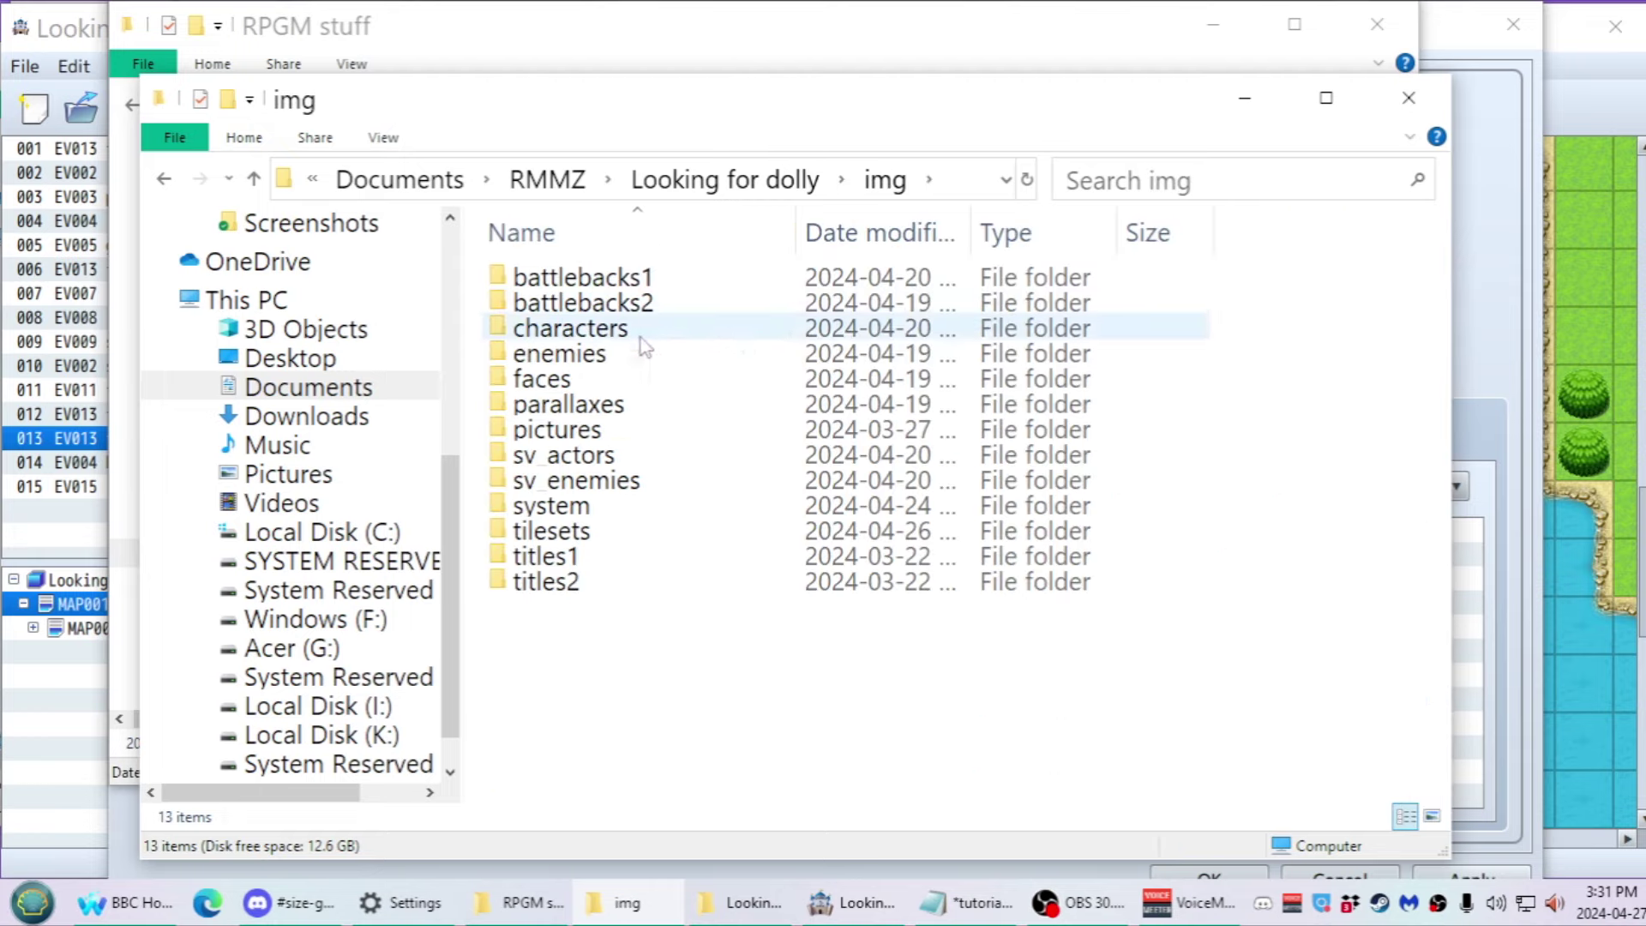
double_click(625, 355)
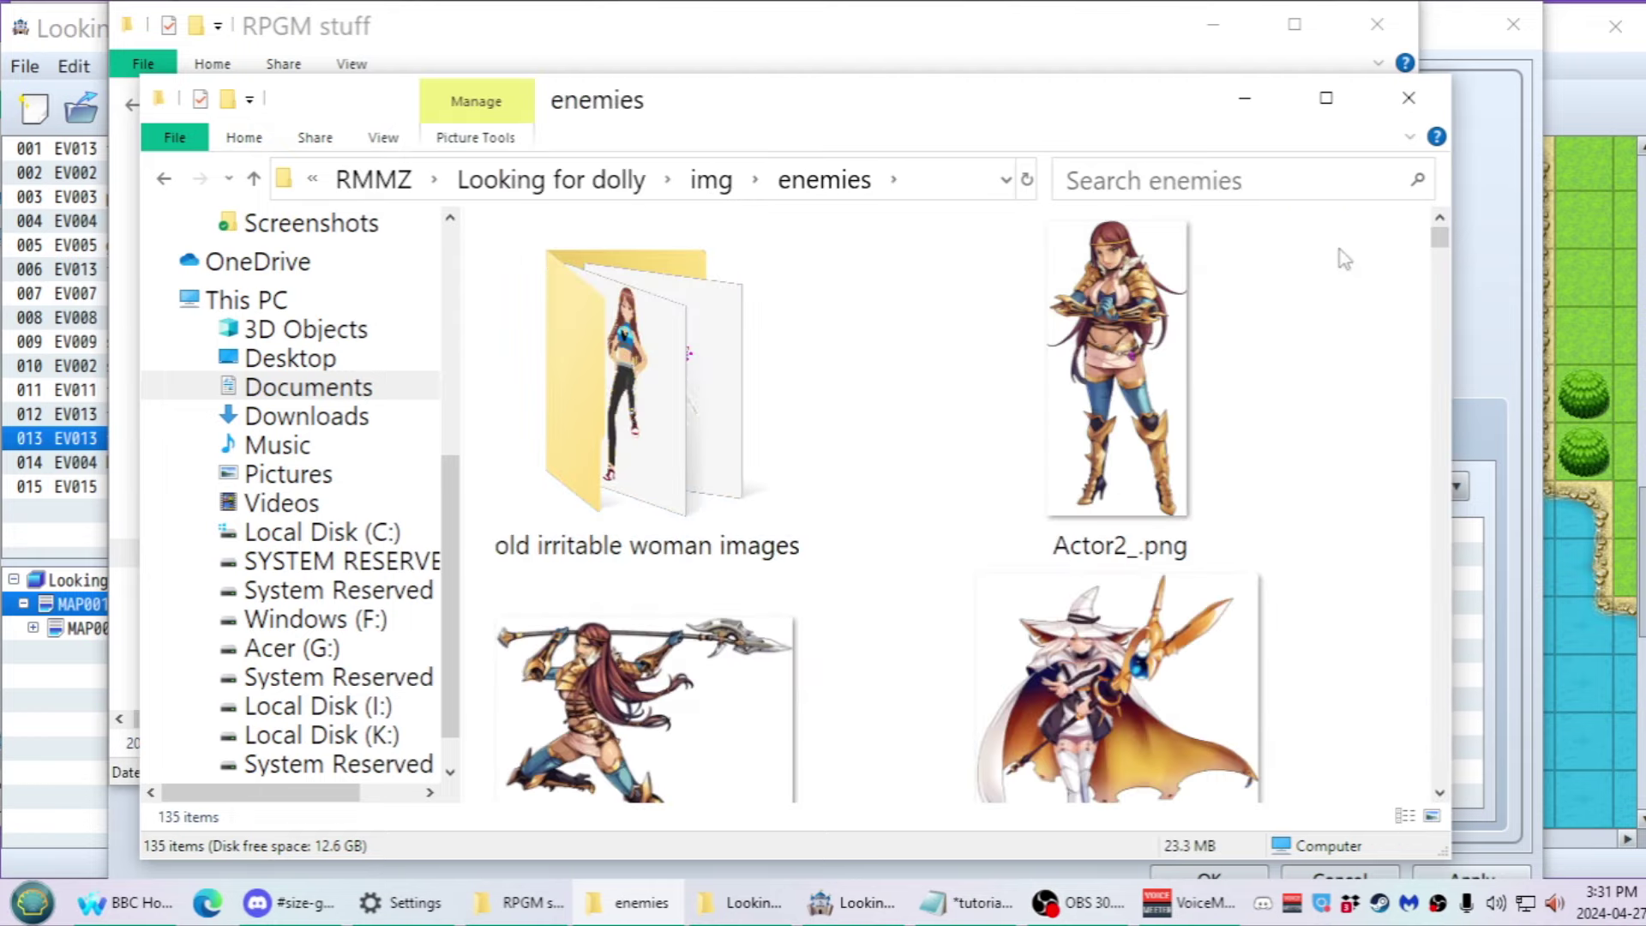
right_click(1344, 258)
mouse_move(1323, 270)
click(1182, 309)
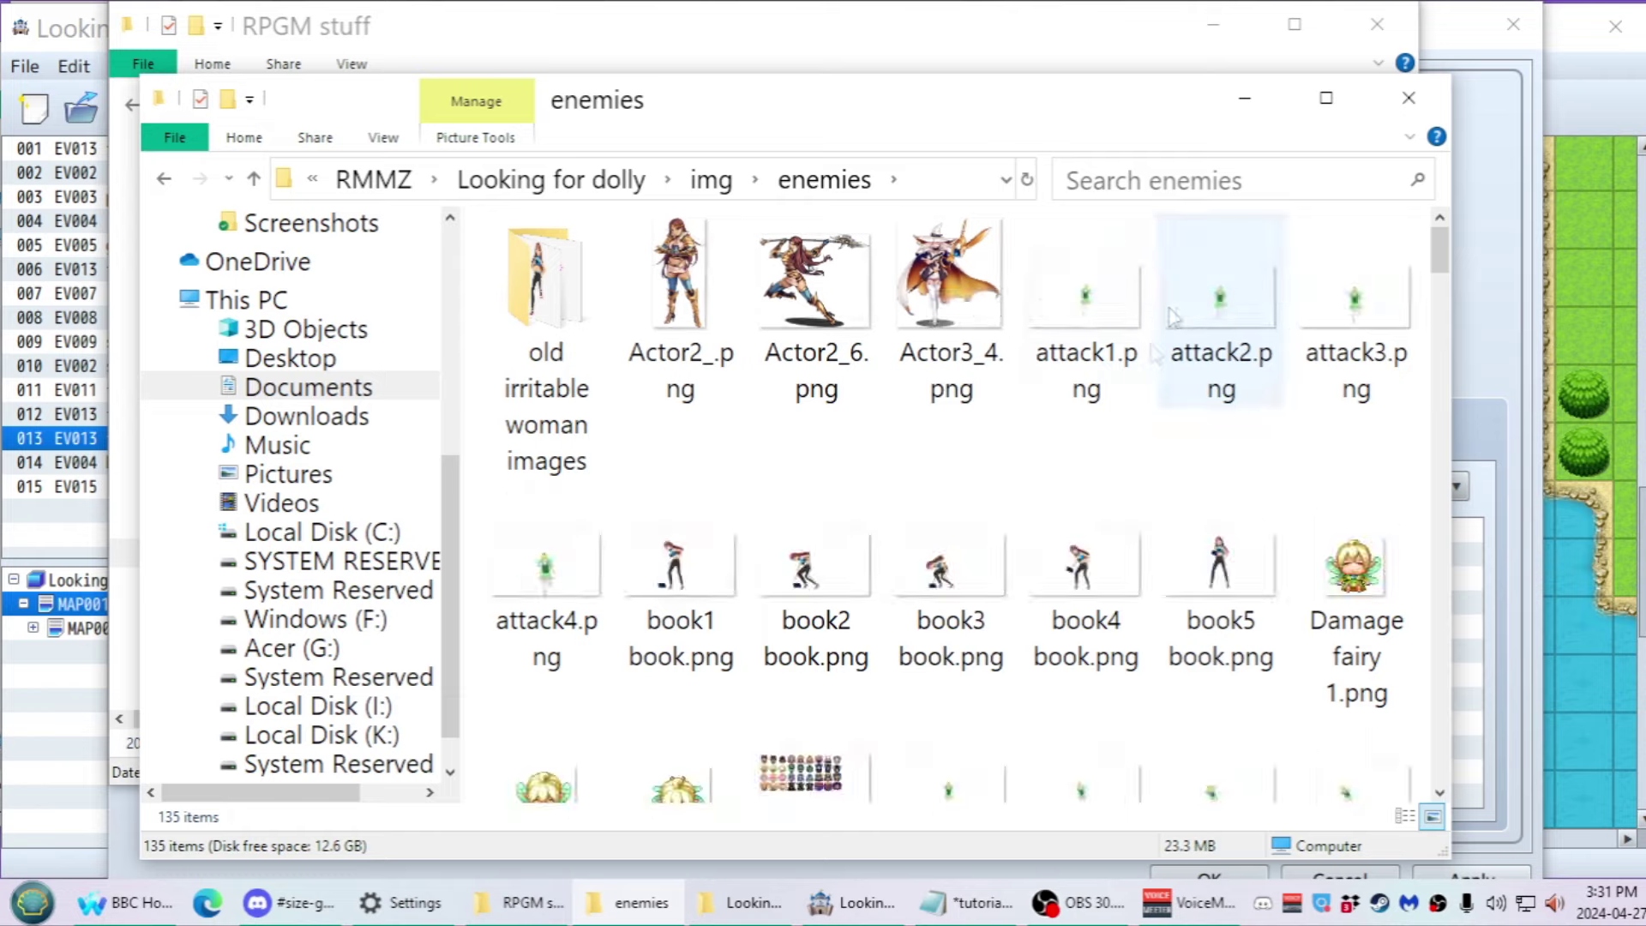
Browse the animation frame images in the enemies folder, including the book attack frames
click(985, 570)
click(677, 575)
scroll(782, 542, down, 3)
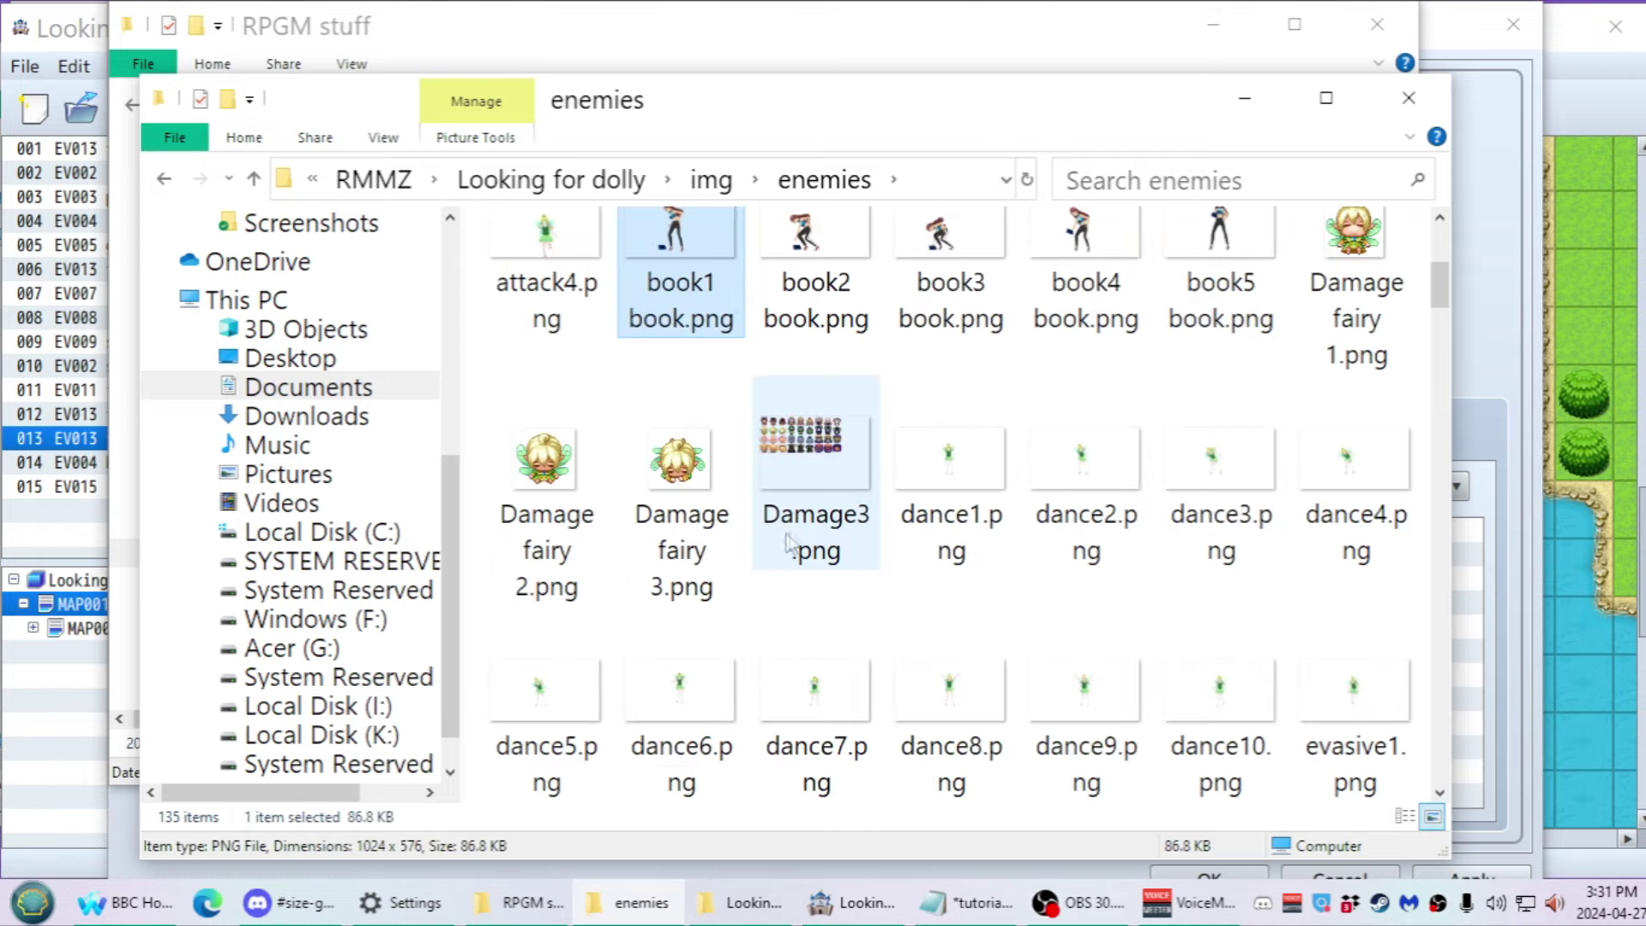
scroll(896, 470, down, 10)
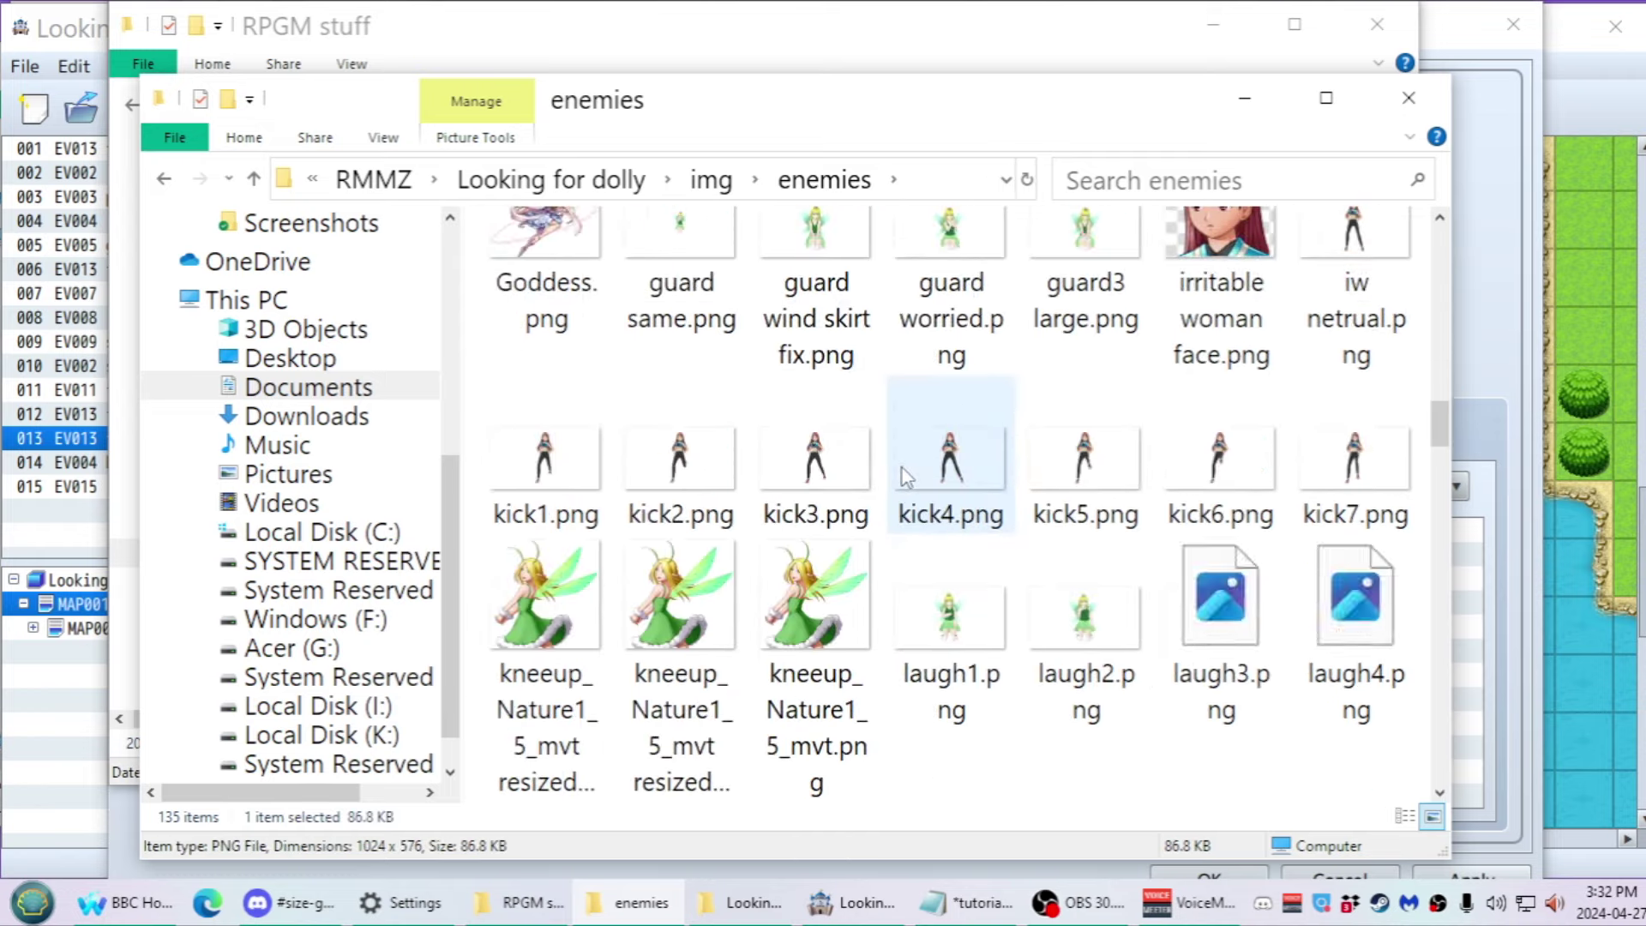
Open iw netrual.png and page through the following kick frames in the image viewer
click(1348, 288)
scroll(1345, 309, up, 1)
double_click(1338, 322)
key(Right)
key(Right)
key(Right)
key(Right)
key(Right)
key(Right)
key(Right)
key(Right)
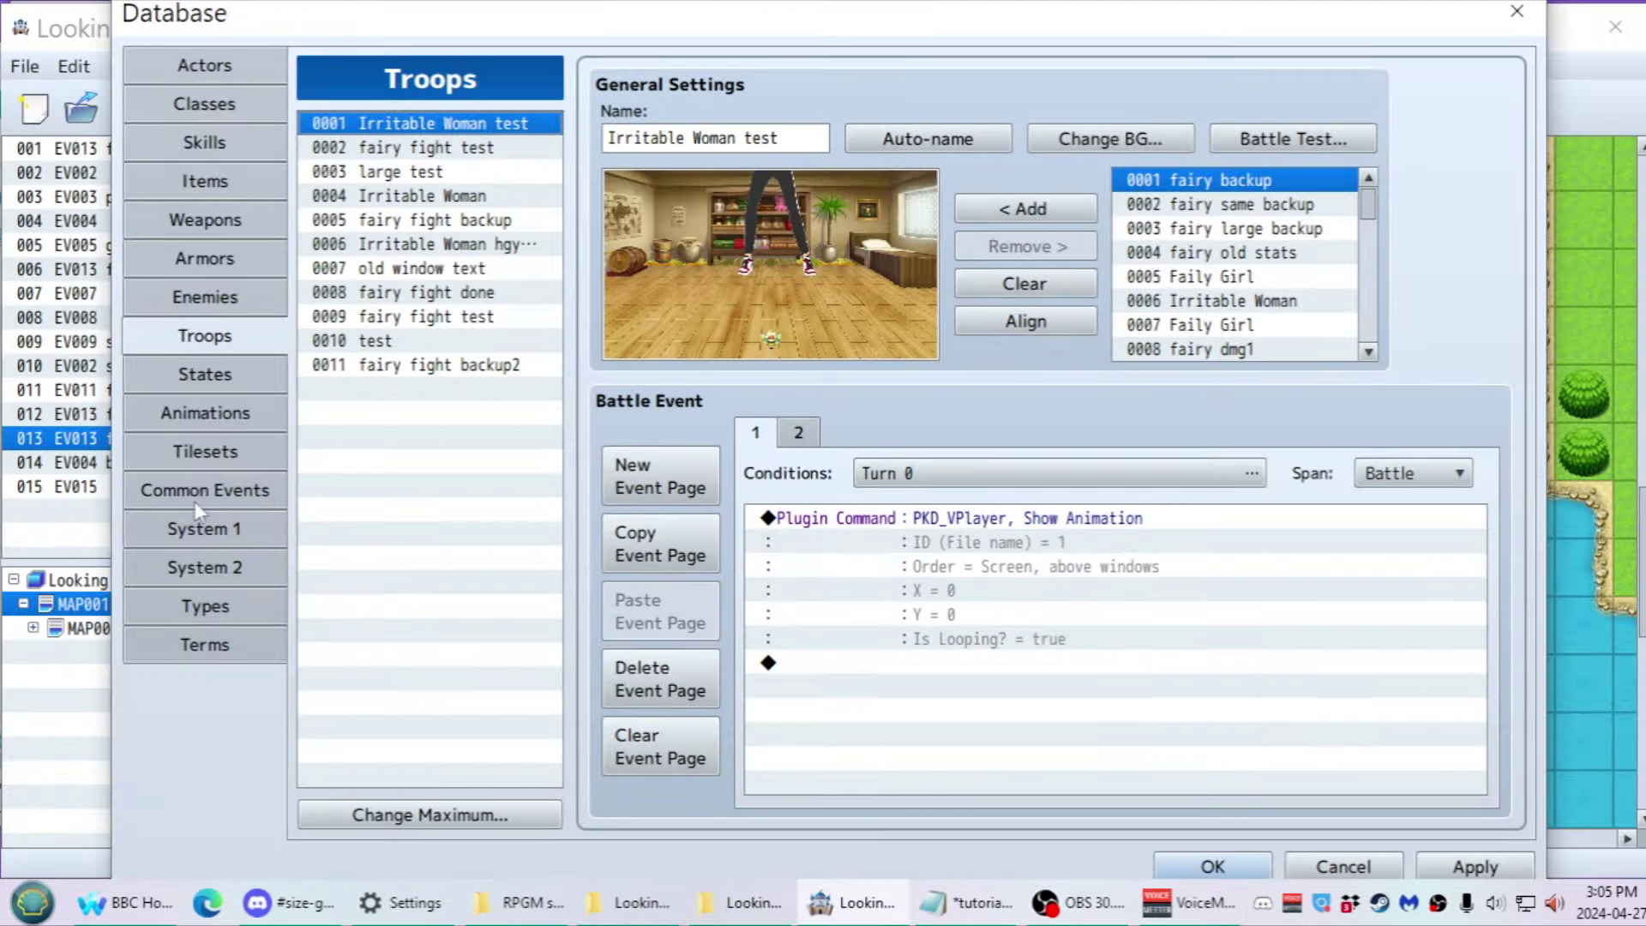
Inspect the first Enemy Transform command in the flutter wings same common event
click(199, 499)
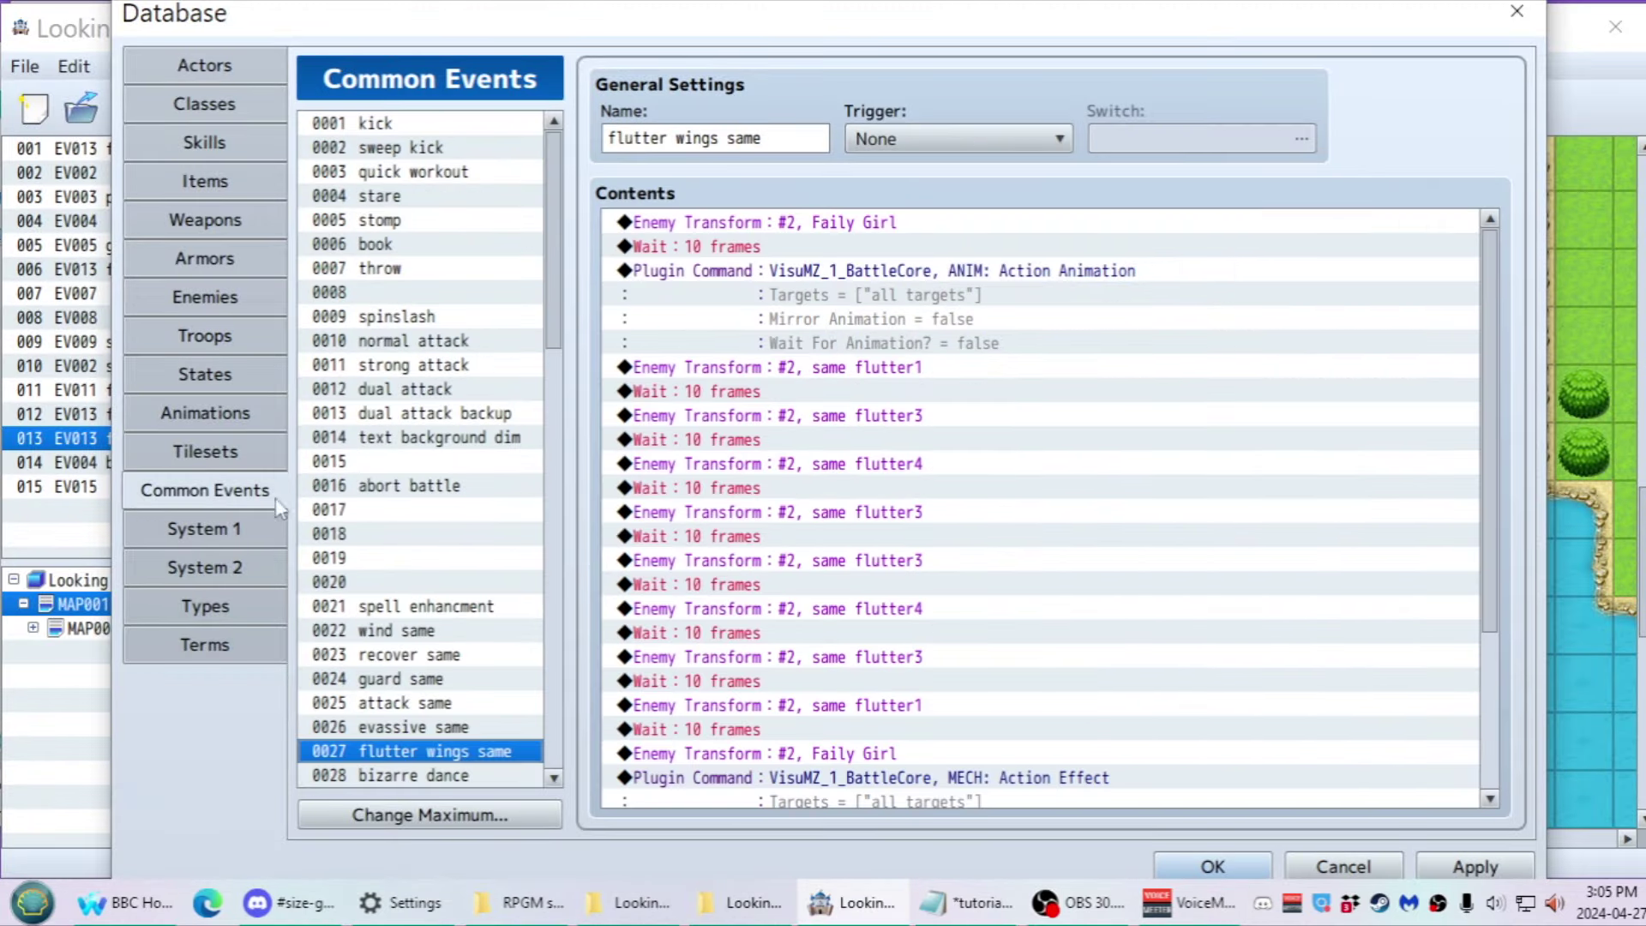
click(692, 224)
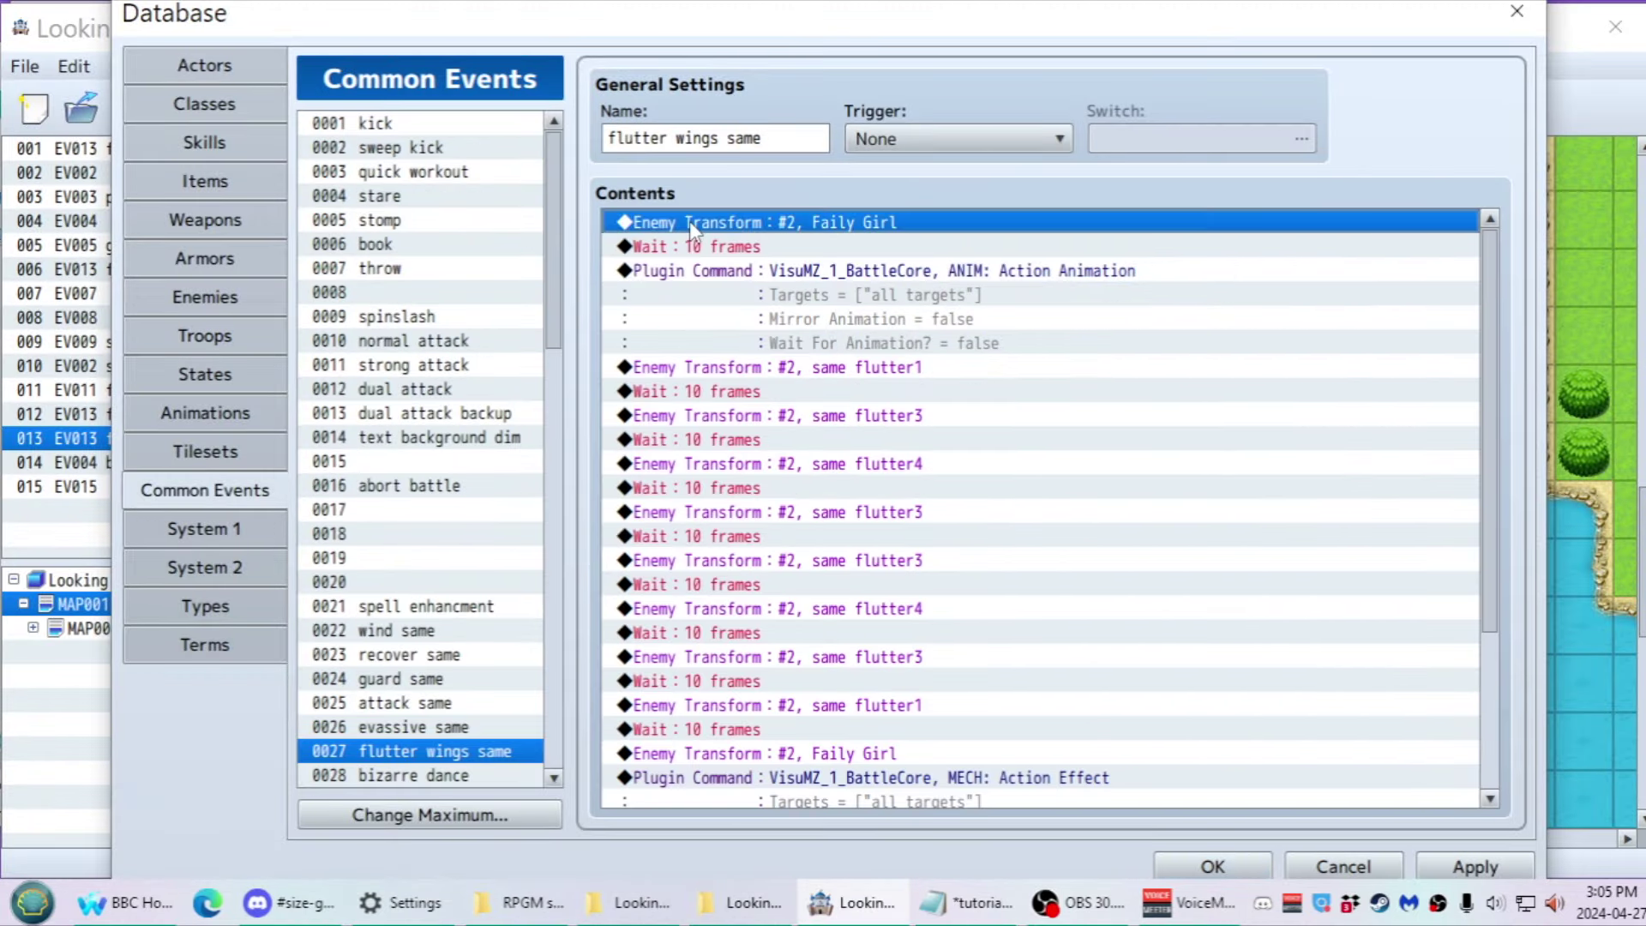
double_click(647, 229)
key(Escape)
Start a new Enemy Transform command and examine the enemy slots and the enemies available as transform targets
key(Insert)
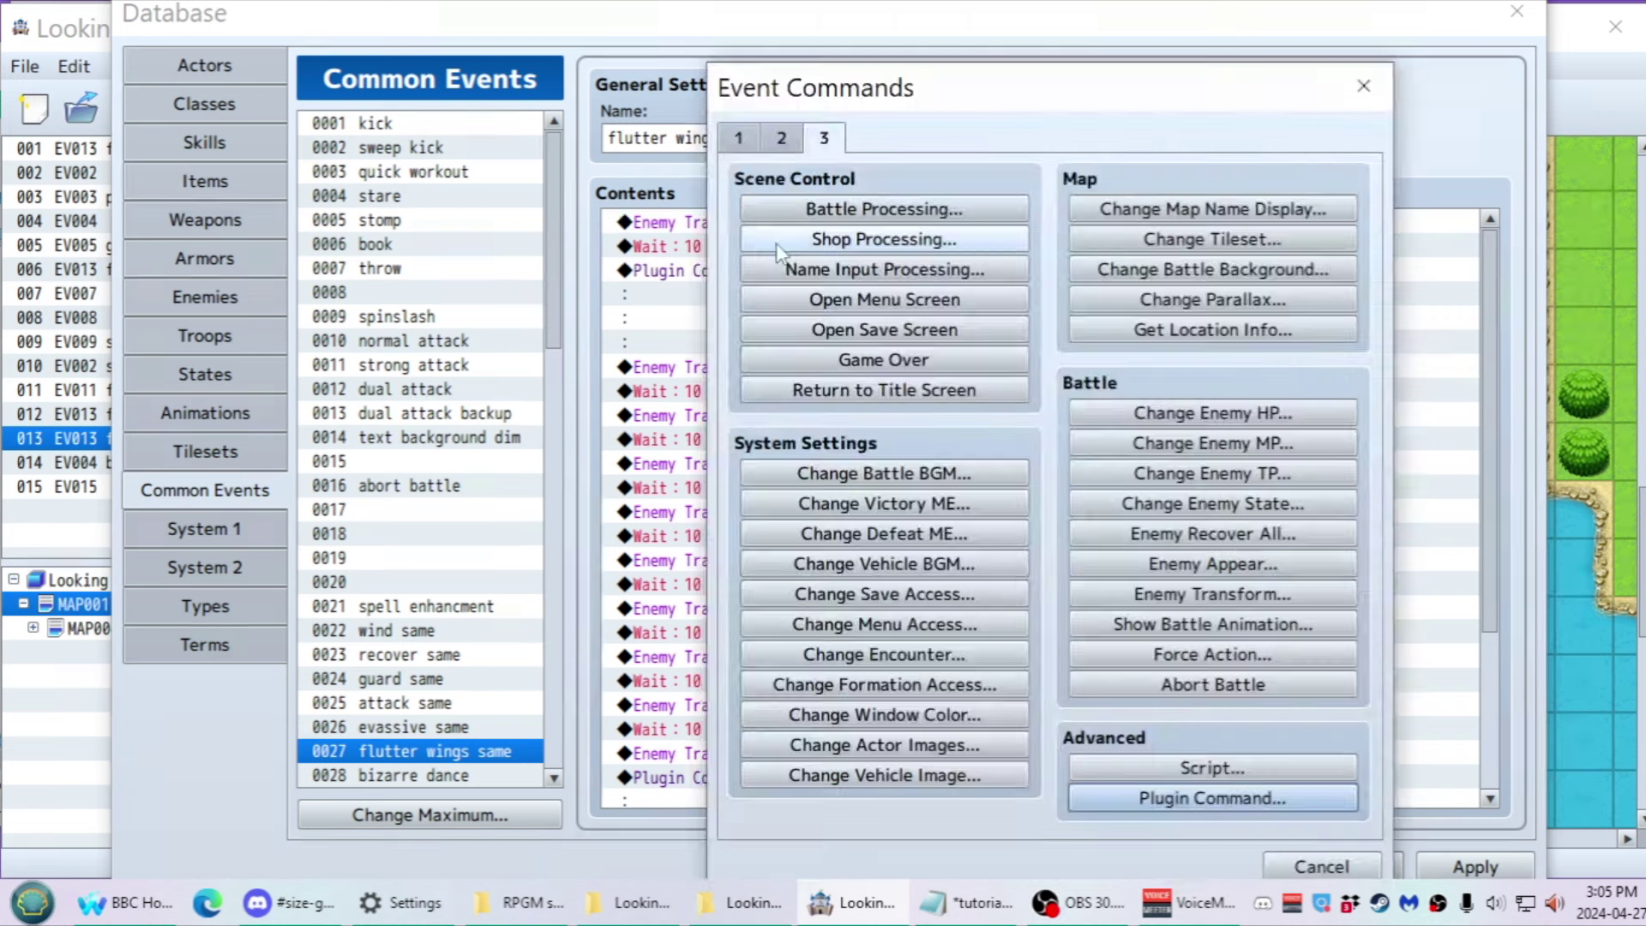
click(1203, 604)
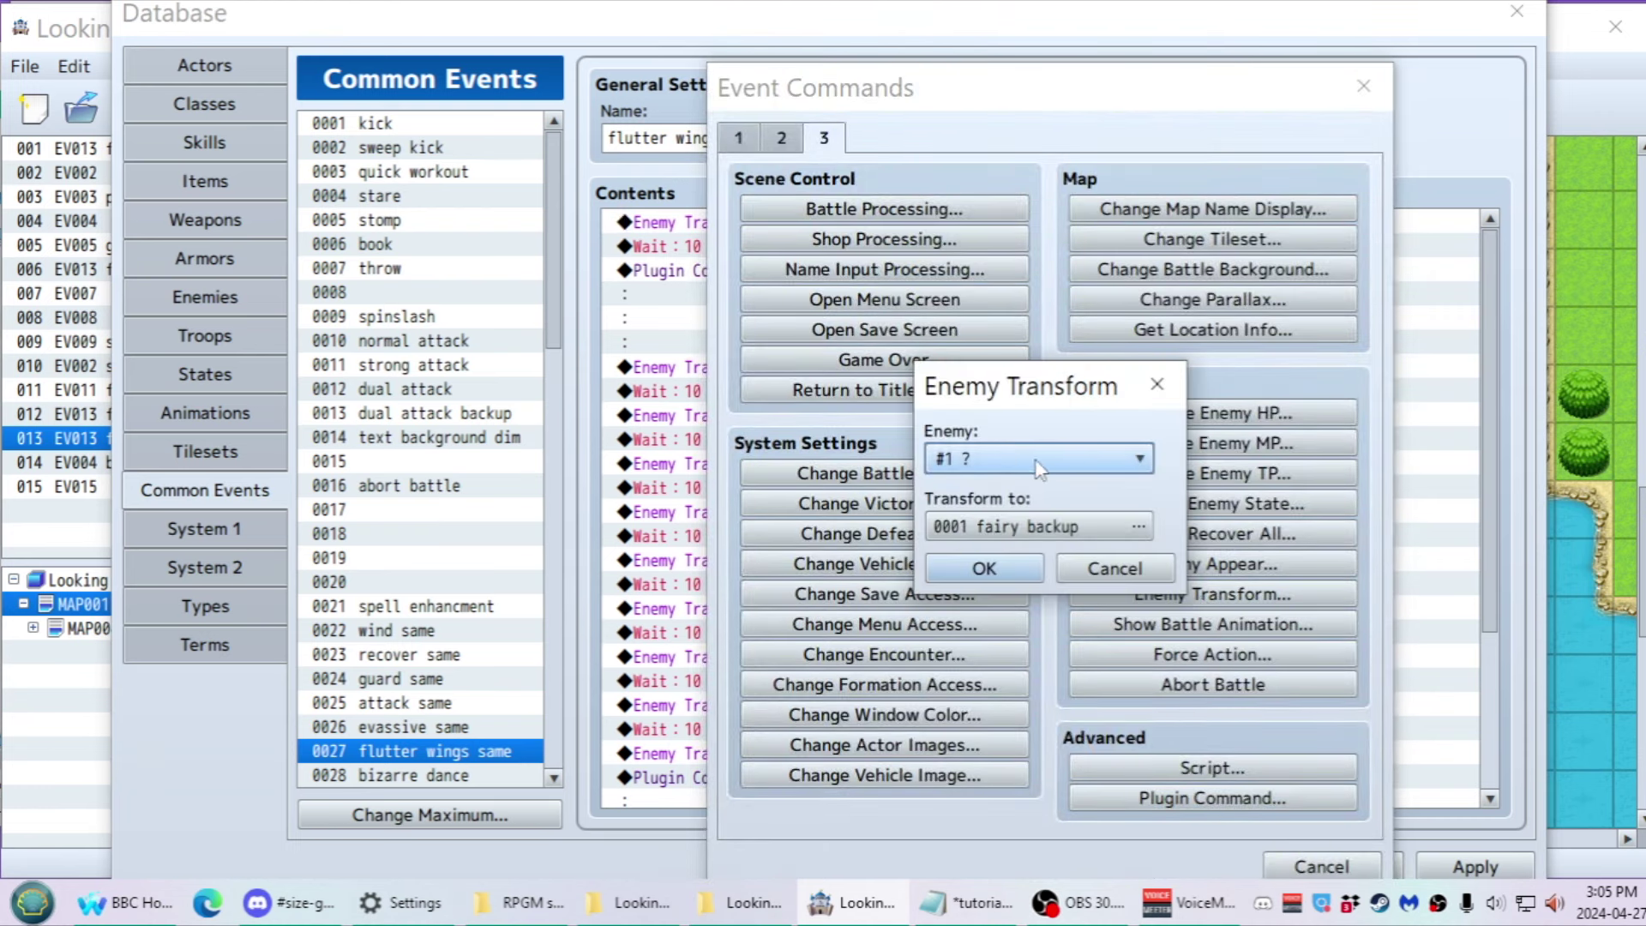
click(1040, 463)
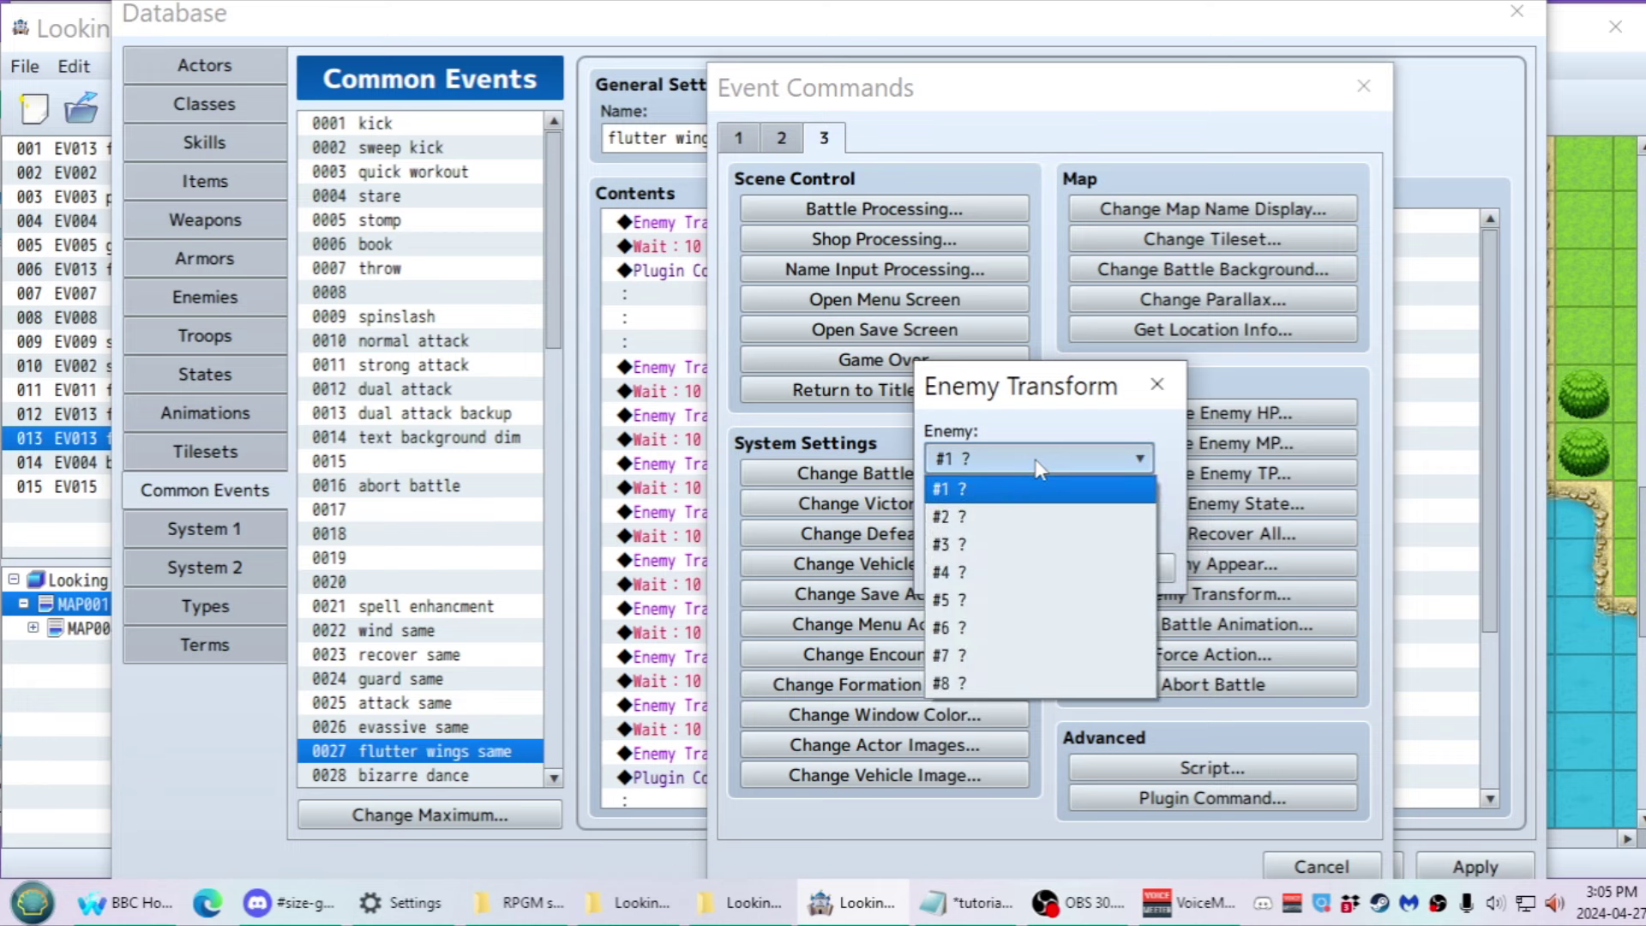
click(1035, 461)
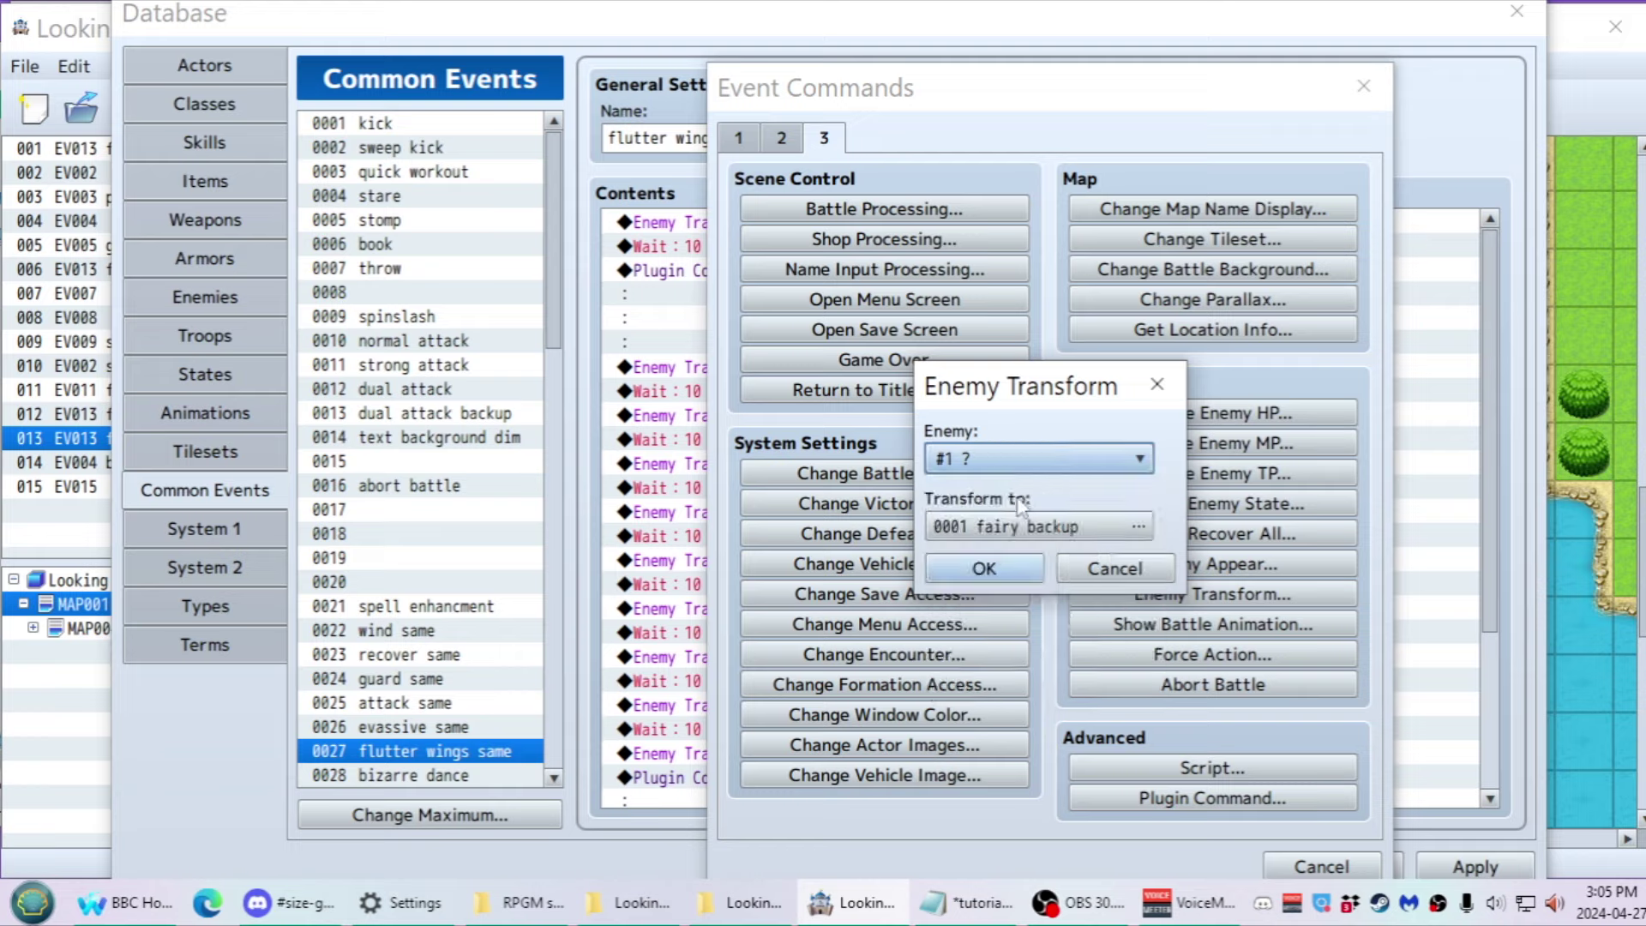
click(988, 527)
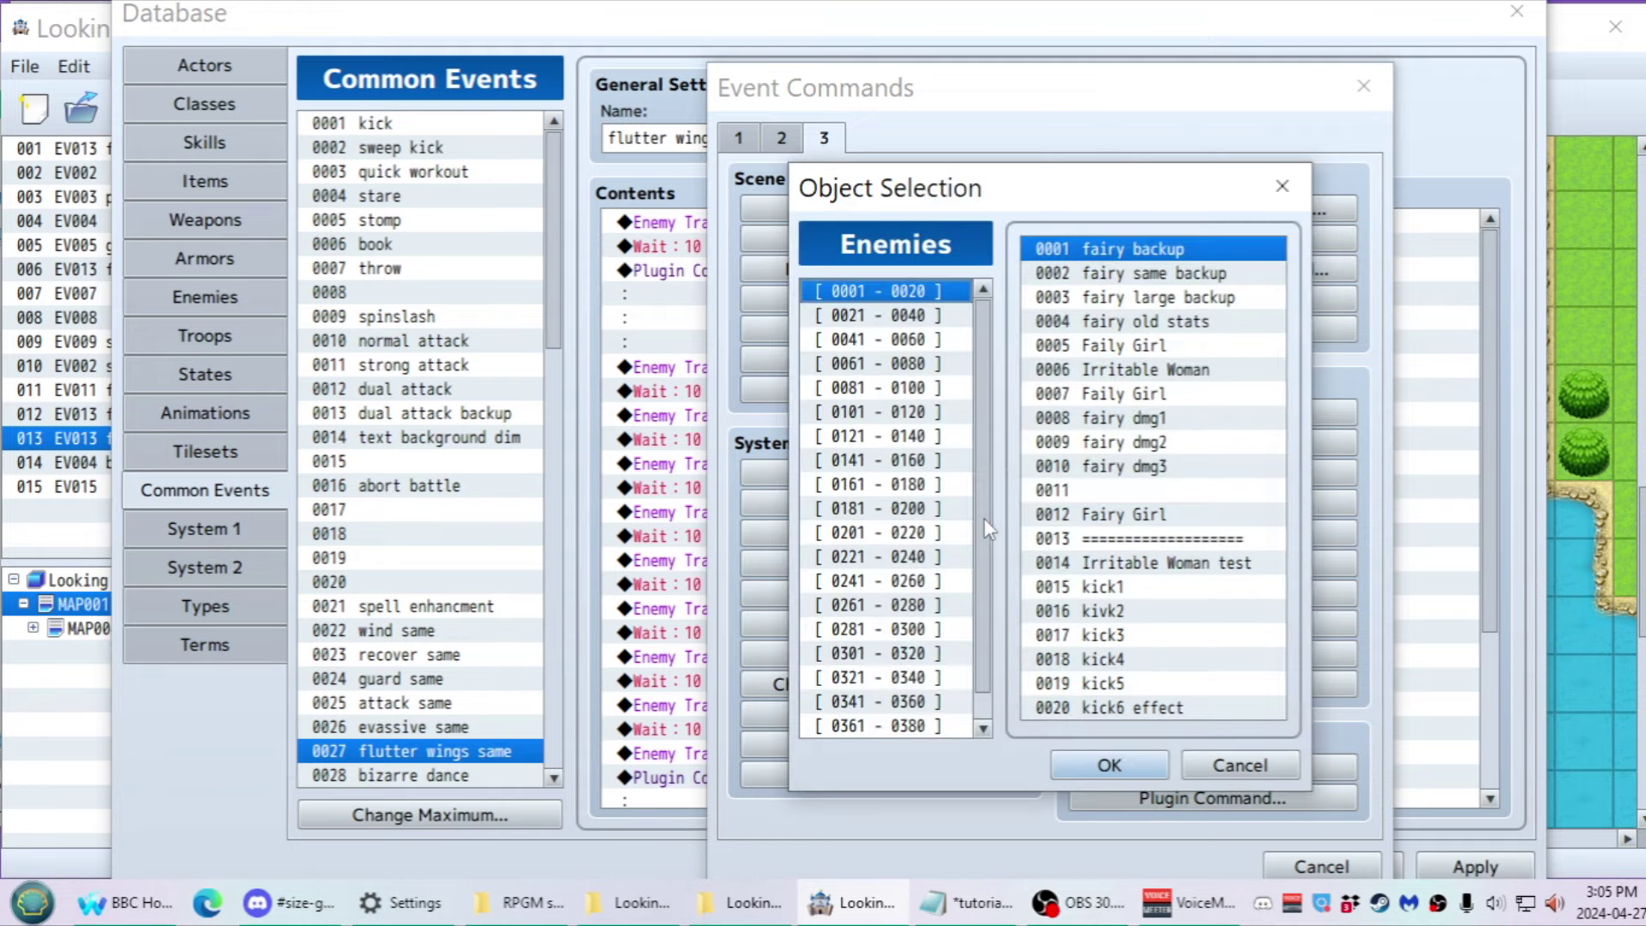
click(861, 318)
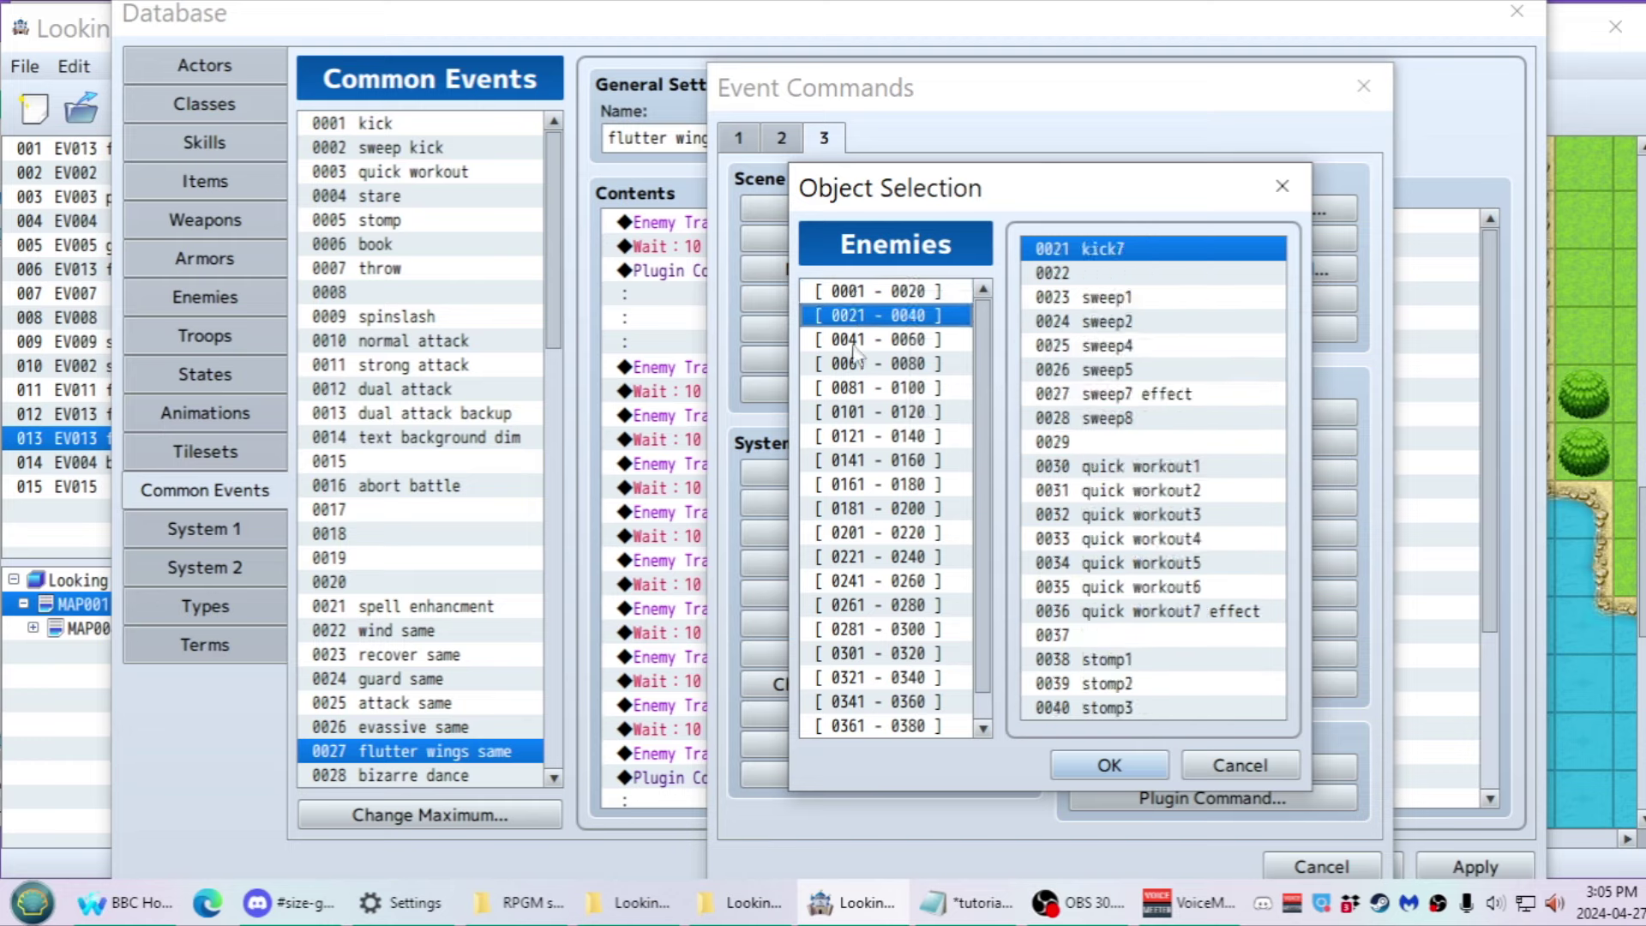
click(964, 343)
click(902, 367)
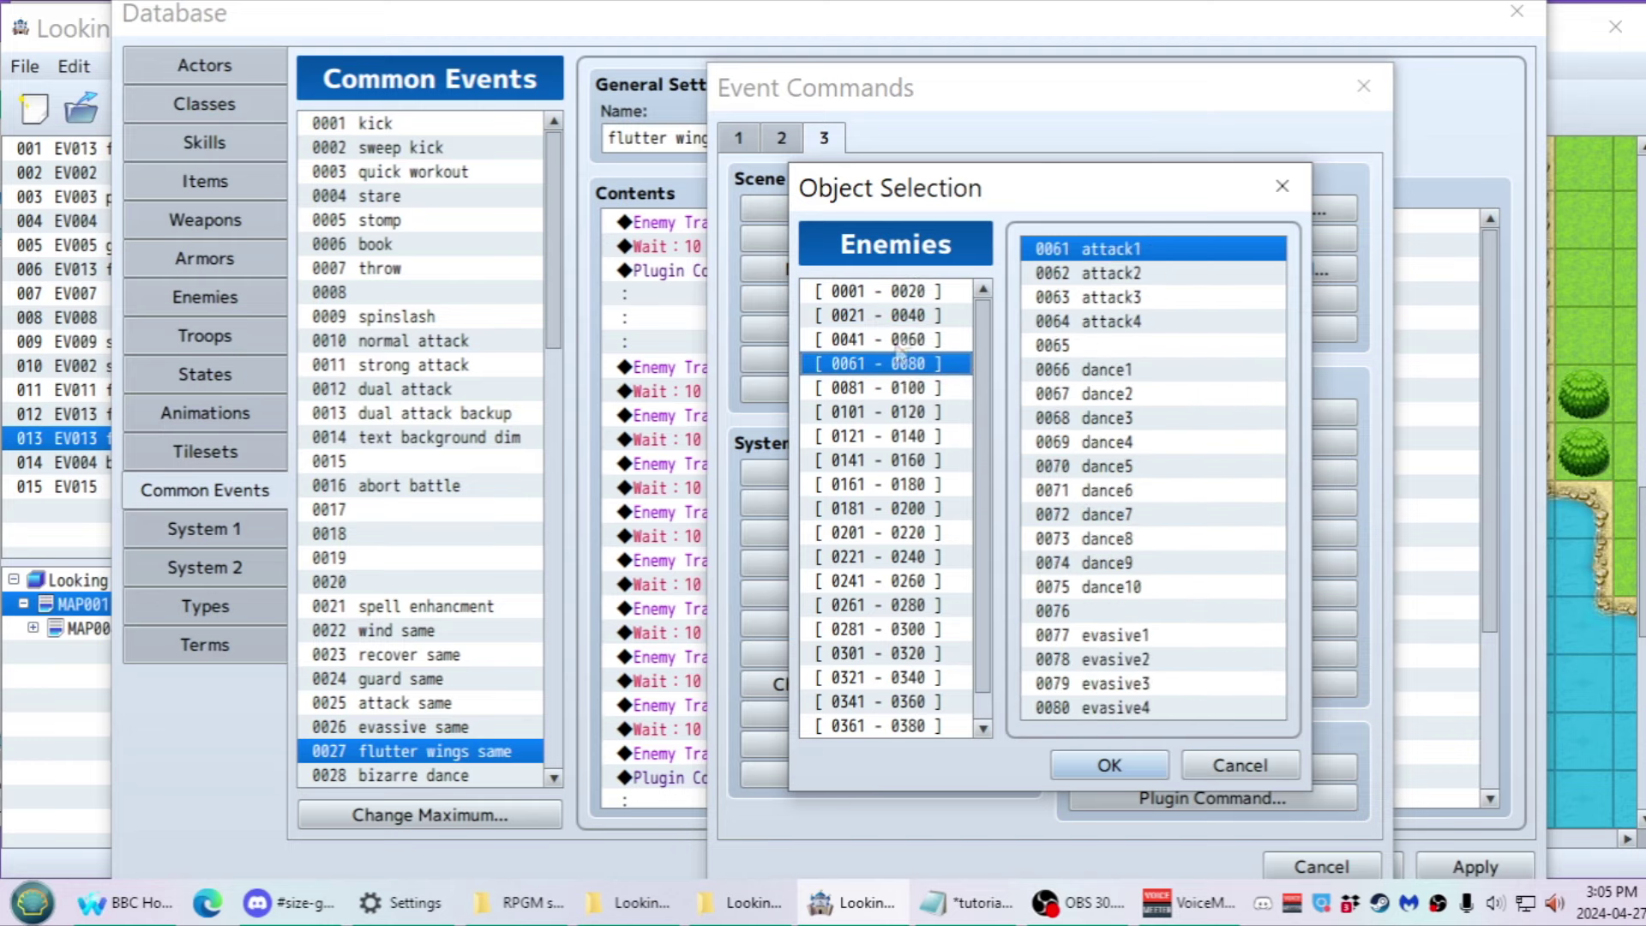
click(915, 319)
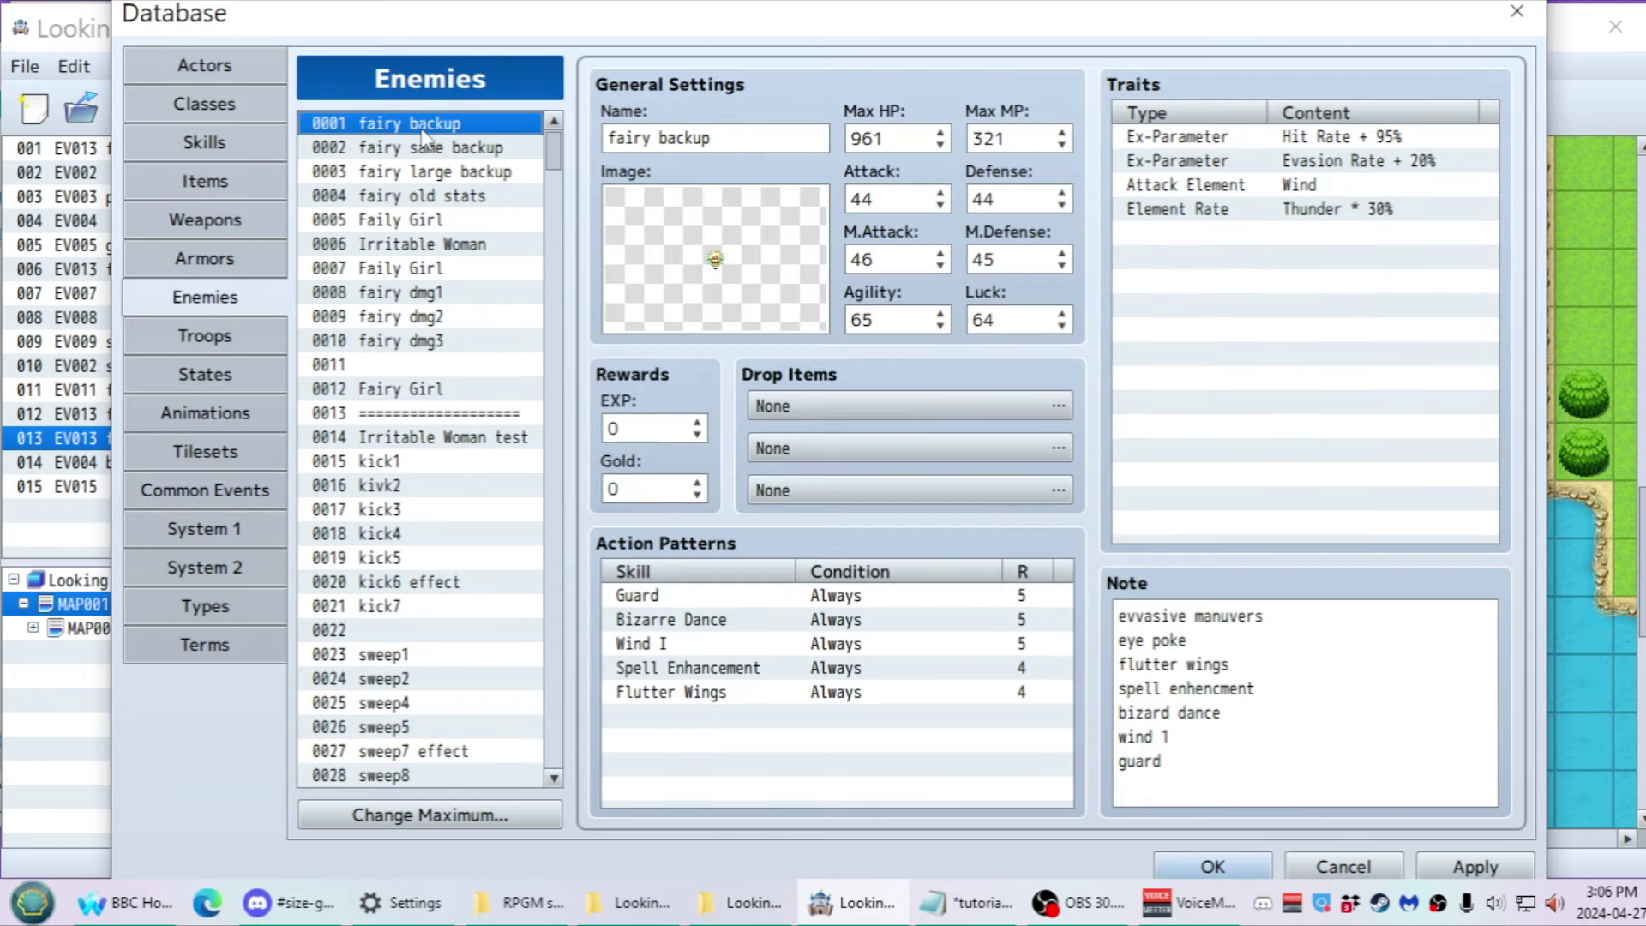
Inspect the database entries and images of the enemies fairy same backup, Irritable Woman test and kick1
click(420, 150)
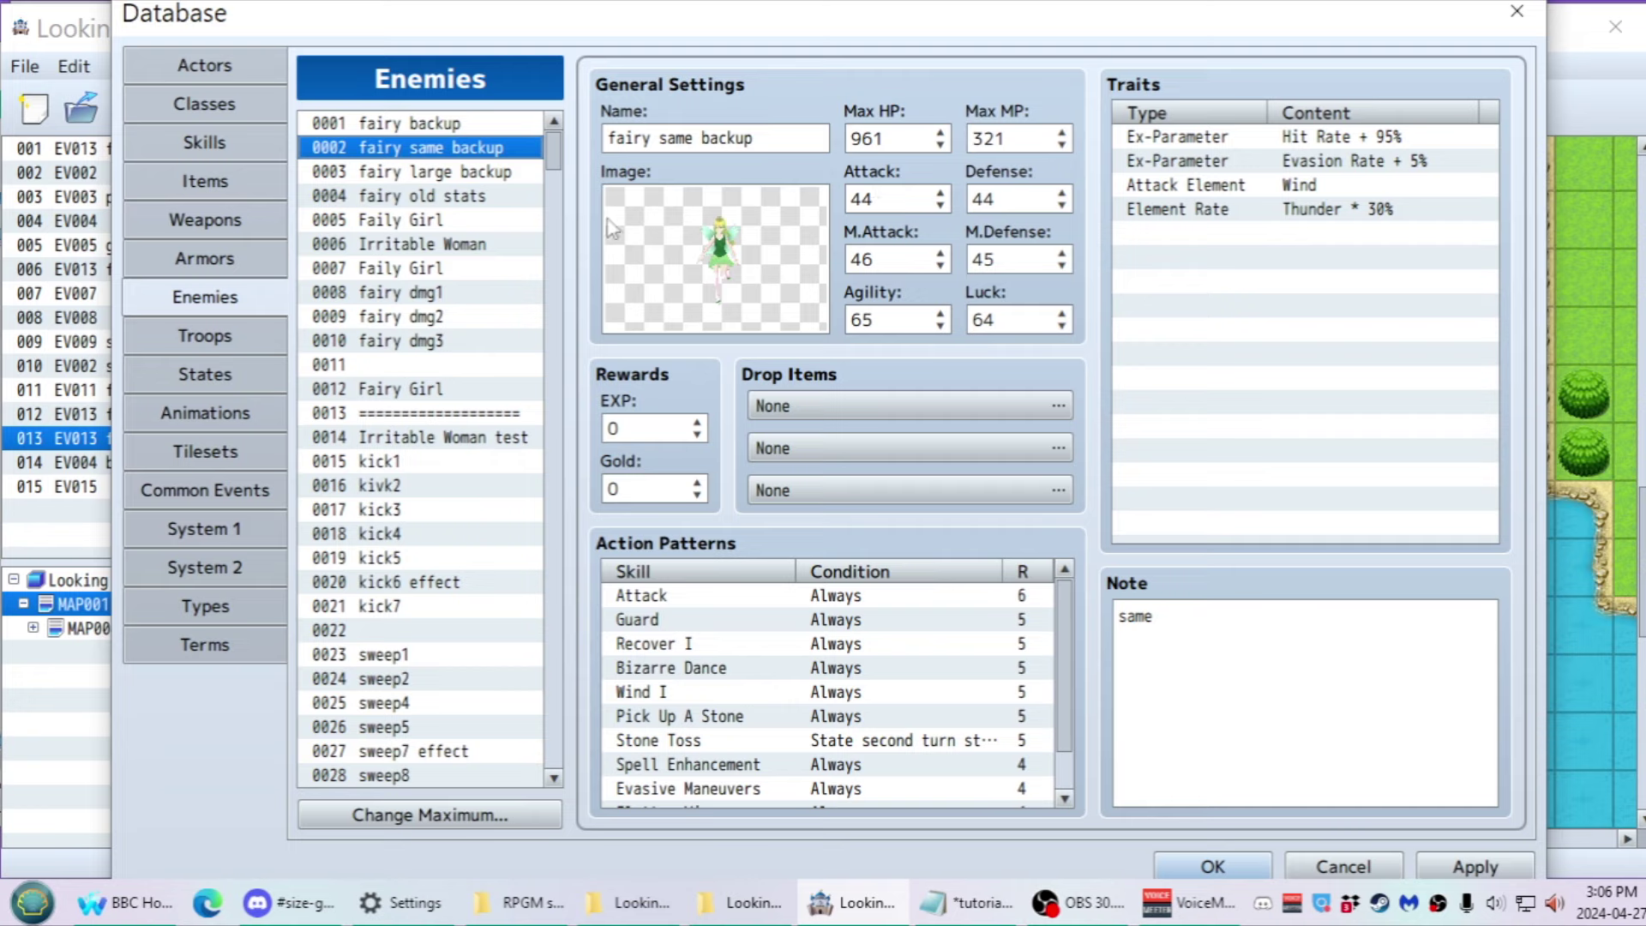
click(379, 439)
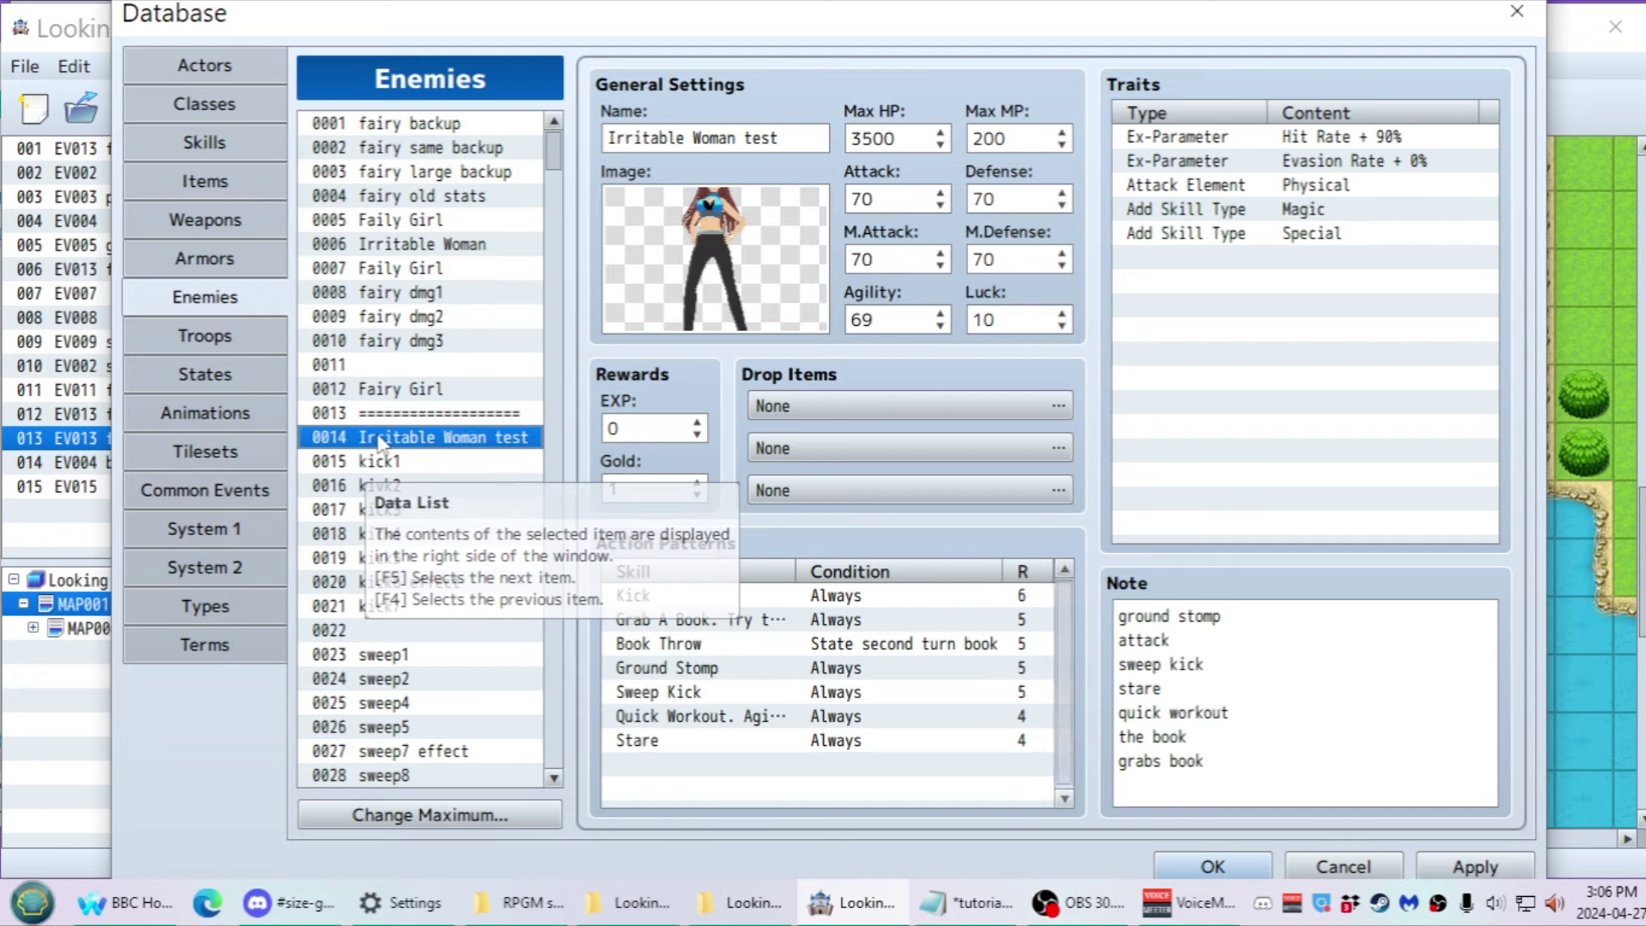
click(739, 258)
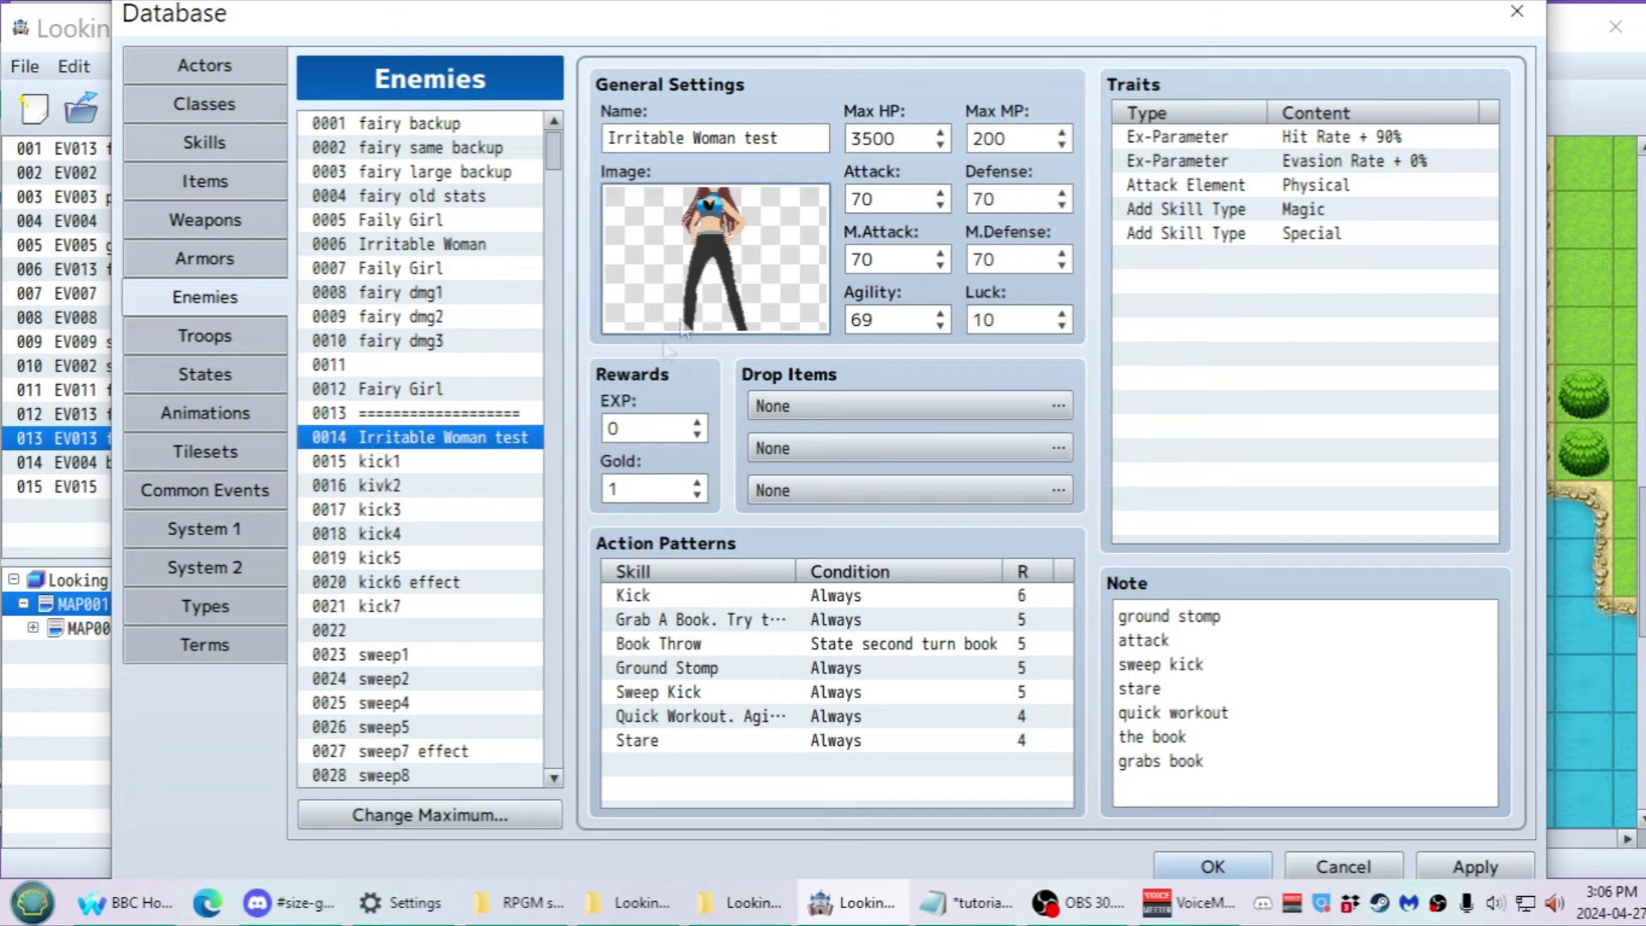
click(444, 463)
Copy the Irritable Woman test enemy into the empty enemy entries 0104 to 0113
click(447, 439)
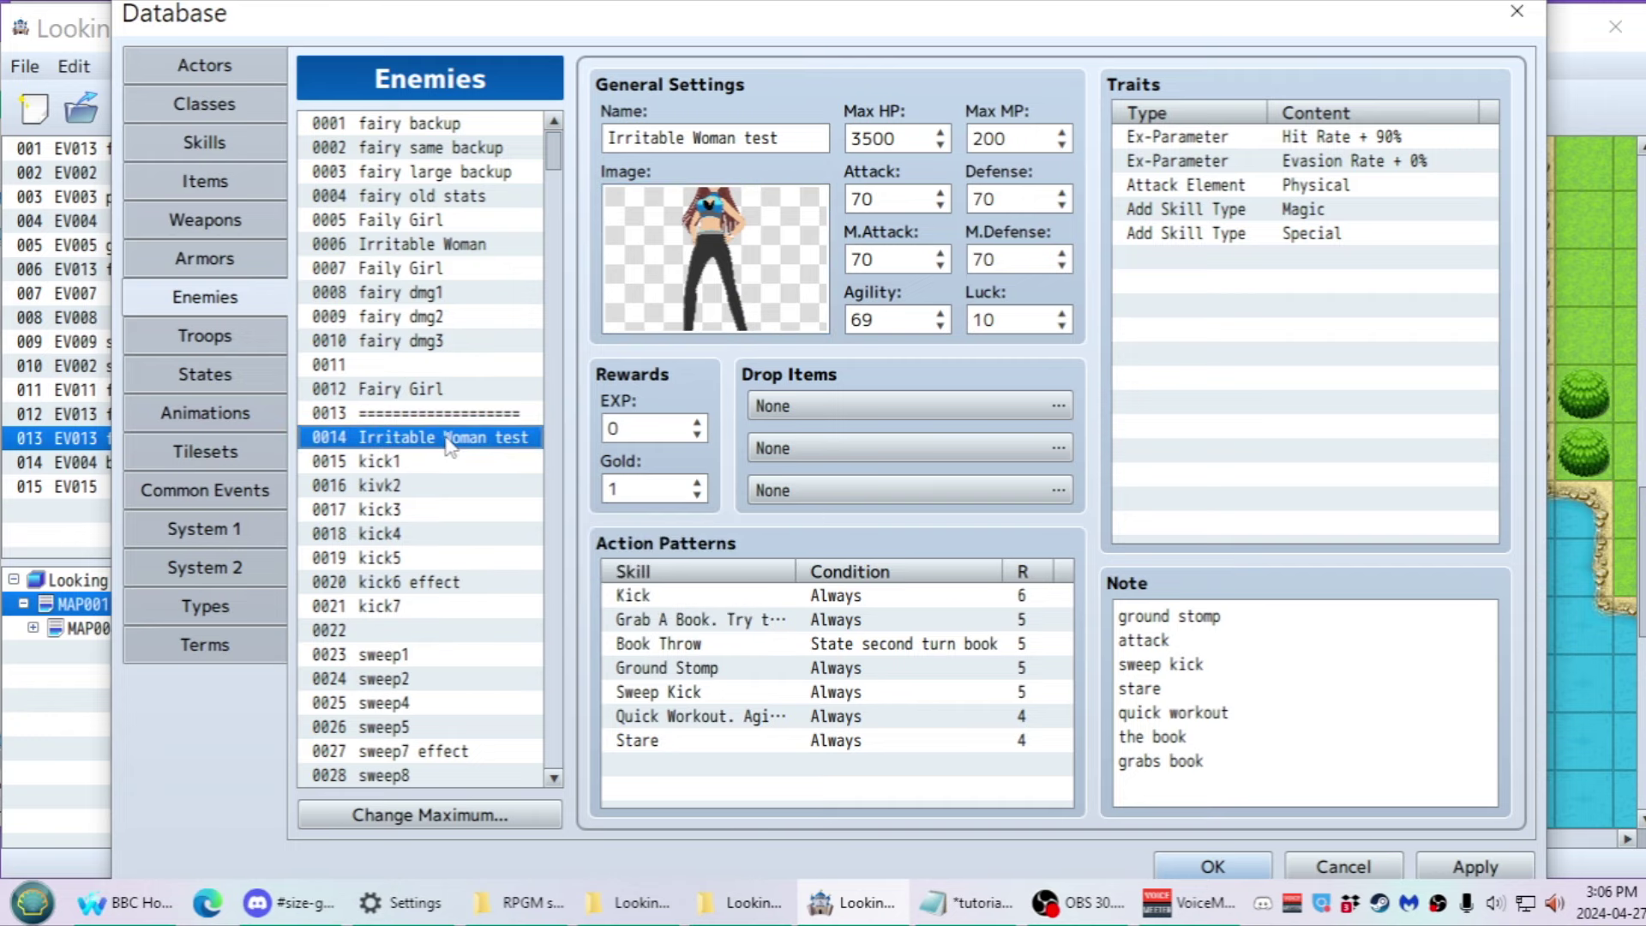
key(Down)
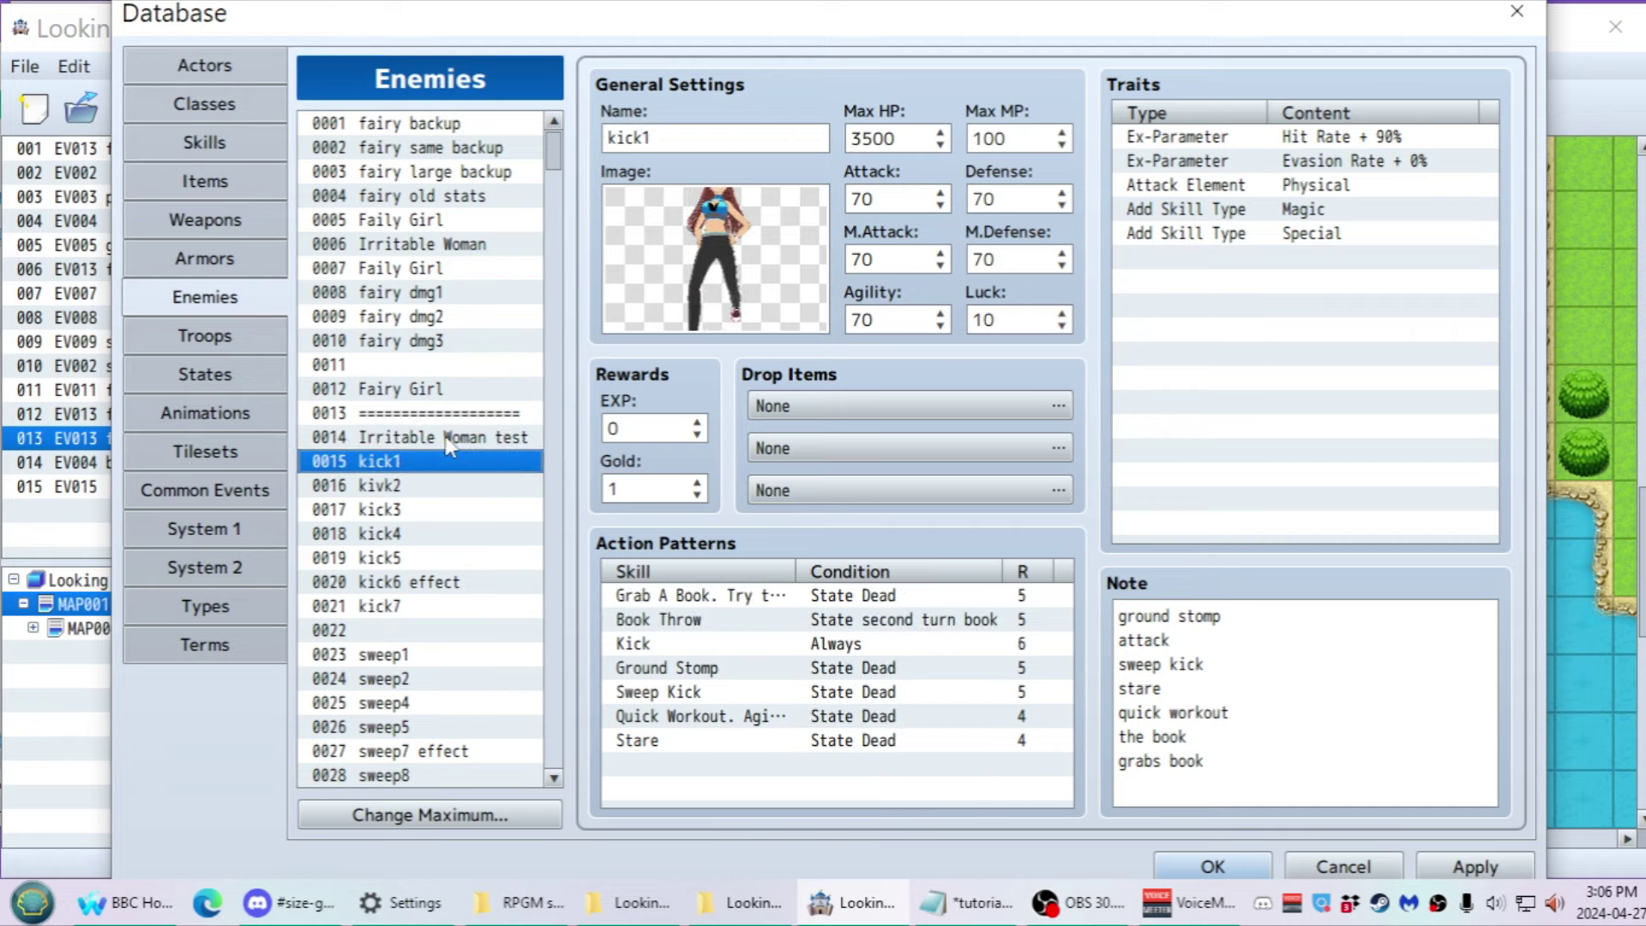
scroll(326, 377, down, 15)
click(326, 375)
key(ctrl+v)
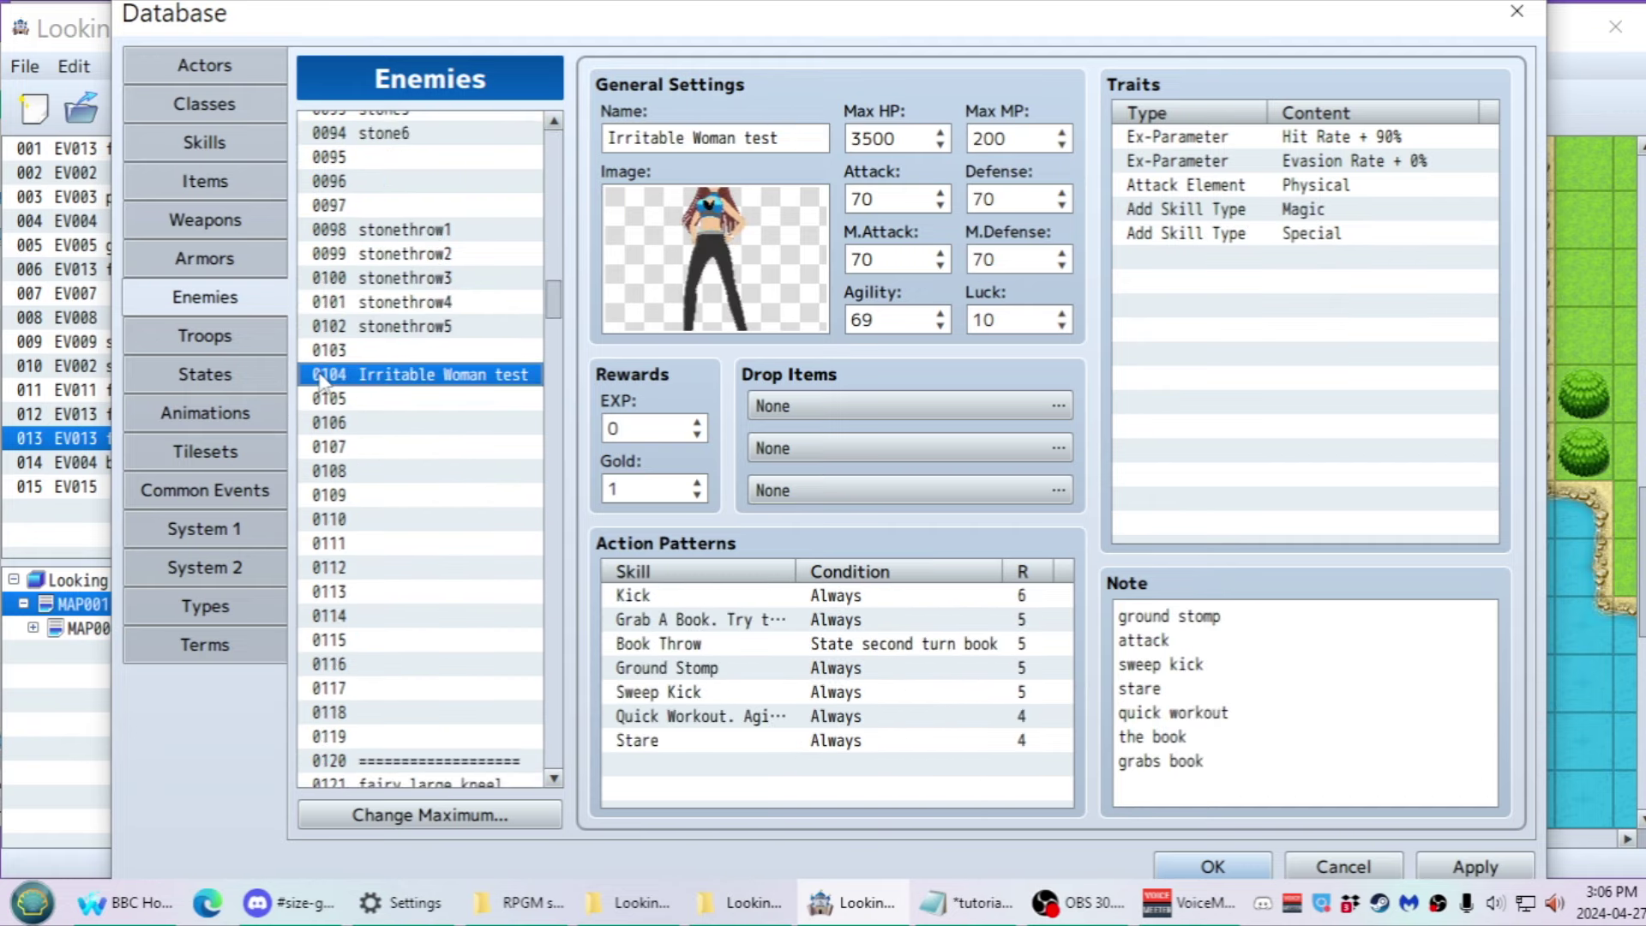
key(Down)
key(ctrl+v)
key(Down)
key(ctrl+v)
key(Down)
key(ctrl+v)
key(Down)
key(ctrl+v)
key(Down)
key(ctrl+v)
key(Down)
key(ctrl+v)
key(Down)
key(ctrl+v)
key(Down)
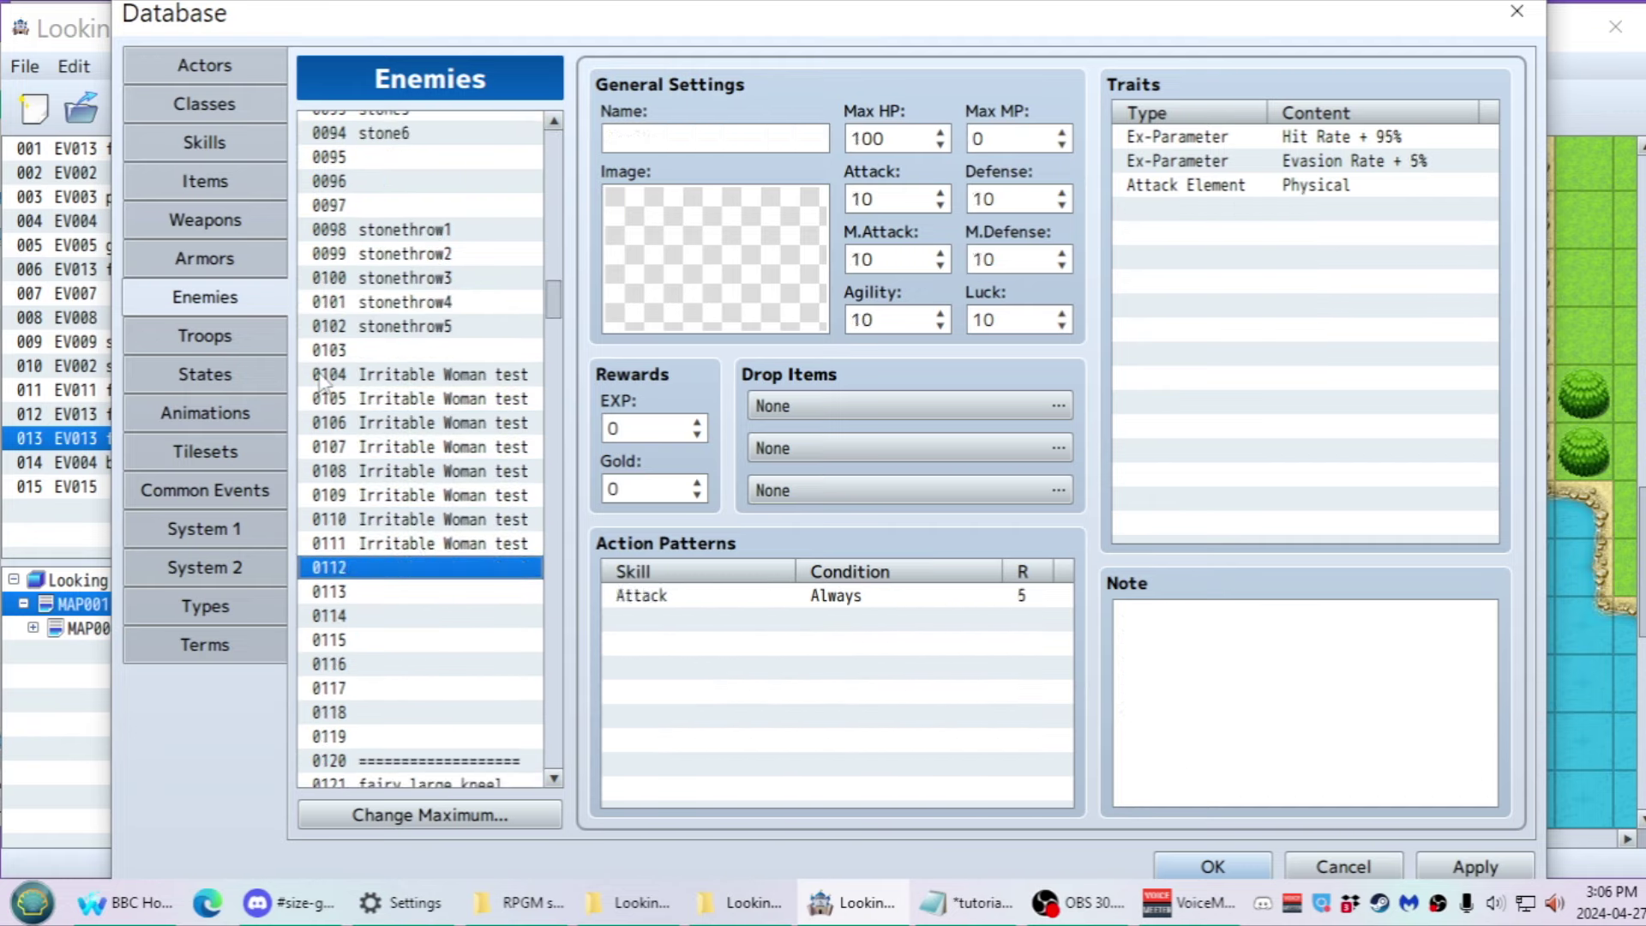
key(ctrl+v)
key(Down)
key(ctrl+v)
Rename enemy 0104 to Irritable kick and set its image to kick1
click(321, 377)
click(694, 139)
double_click(694, 139)
drag(694, 139, 818, 139)
text(kick)
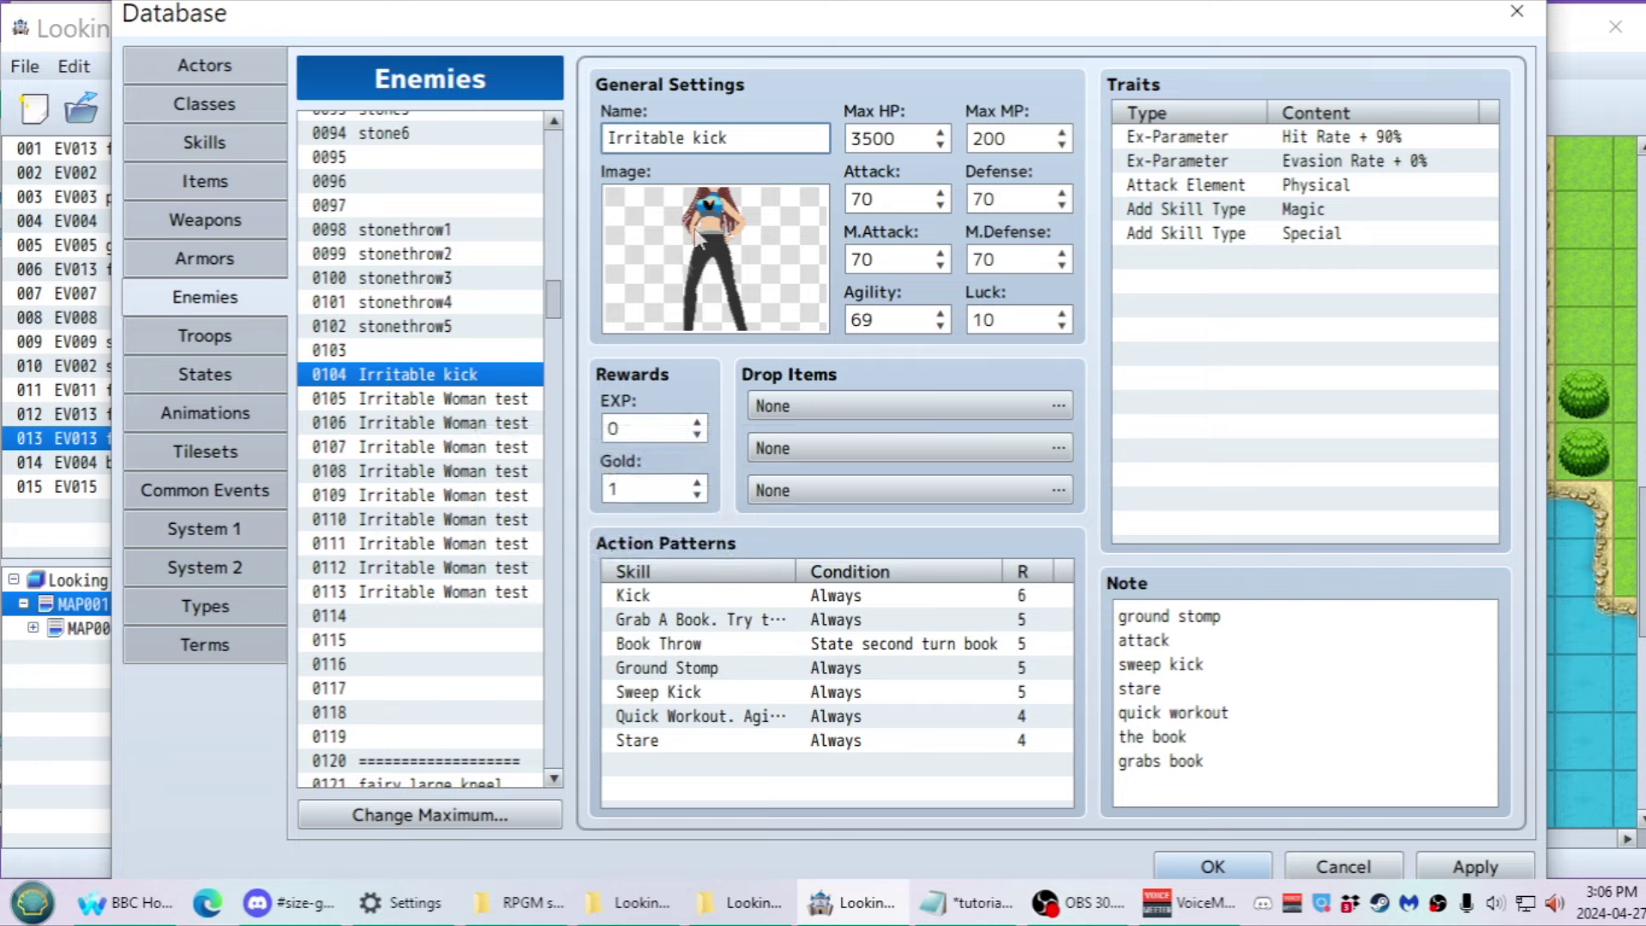
double_click(682, 268)
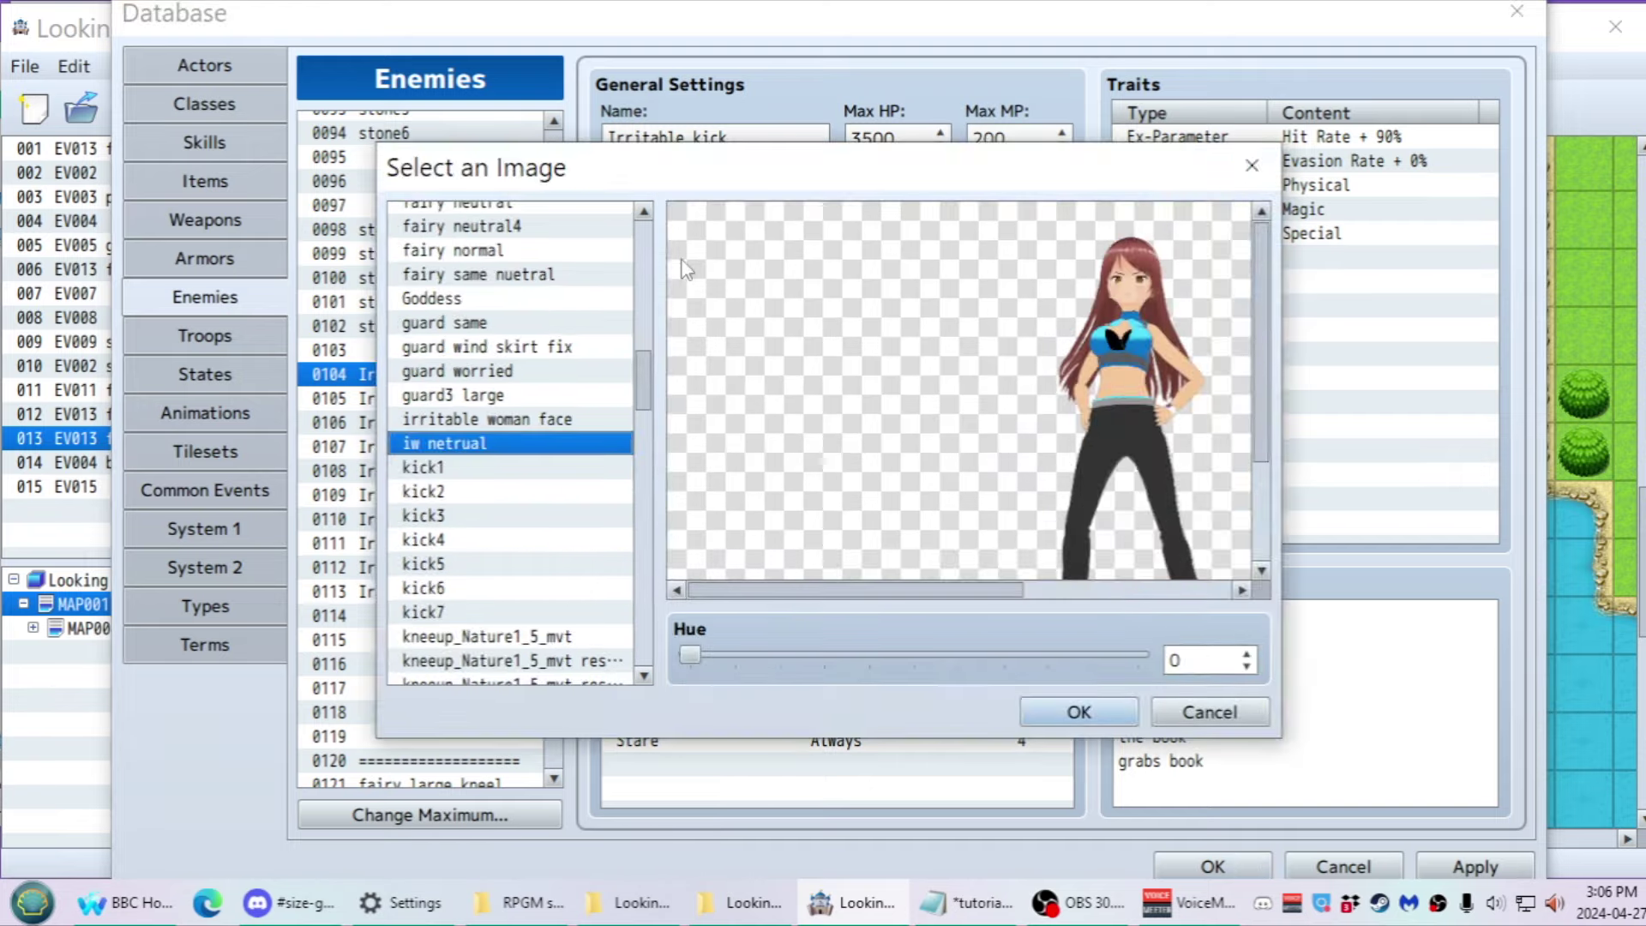
click(459, 468)
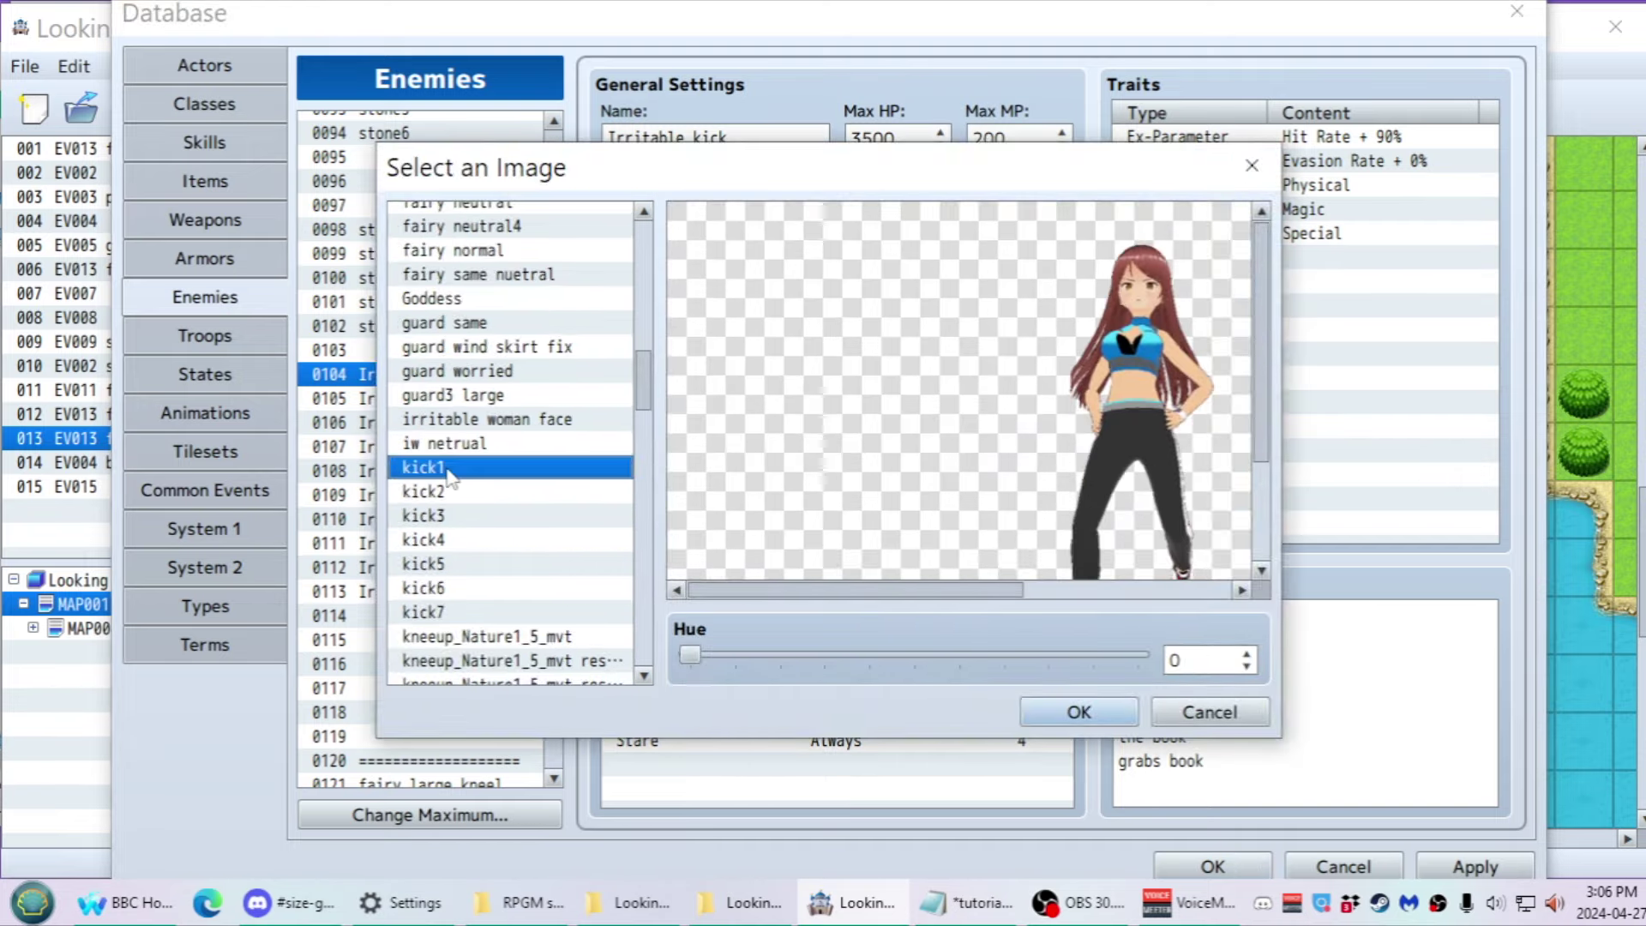
click(1063, 718)
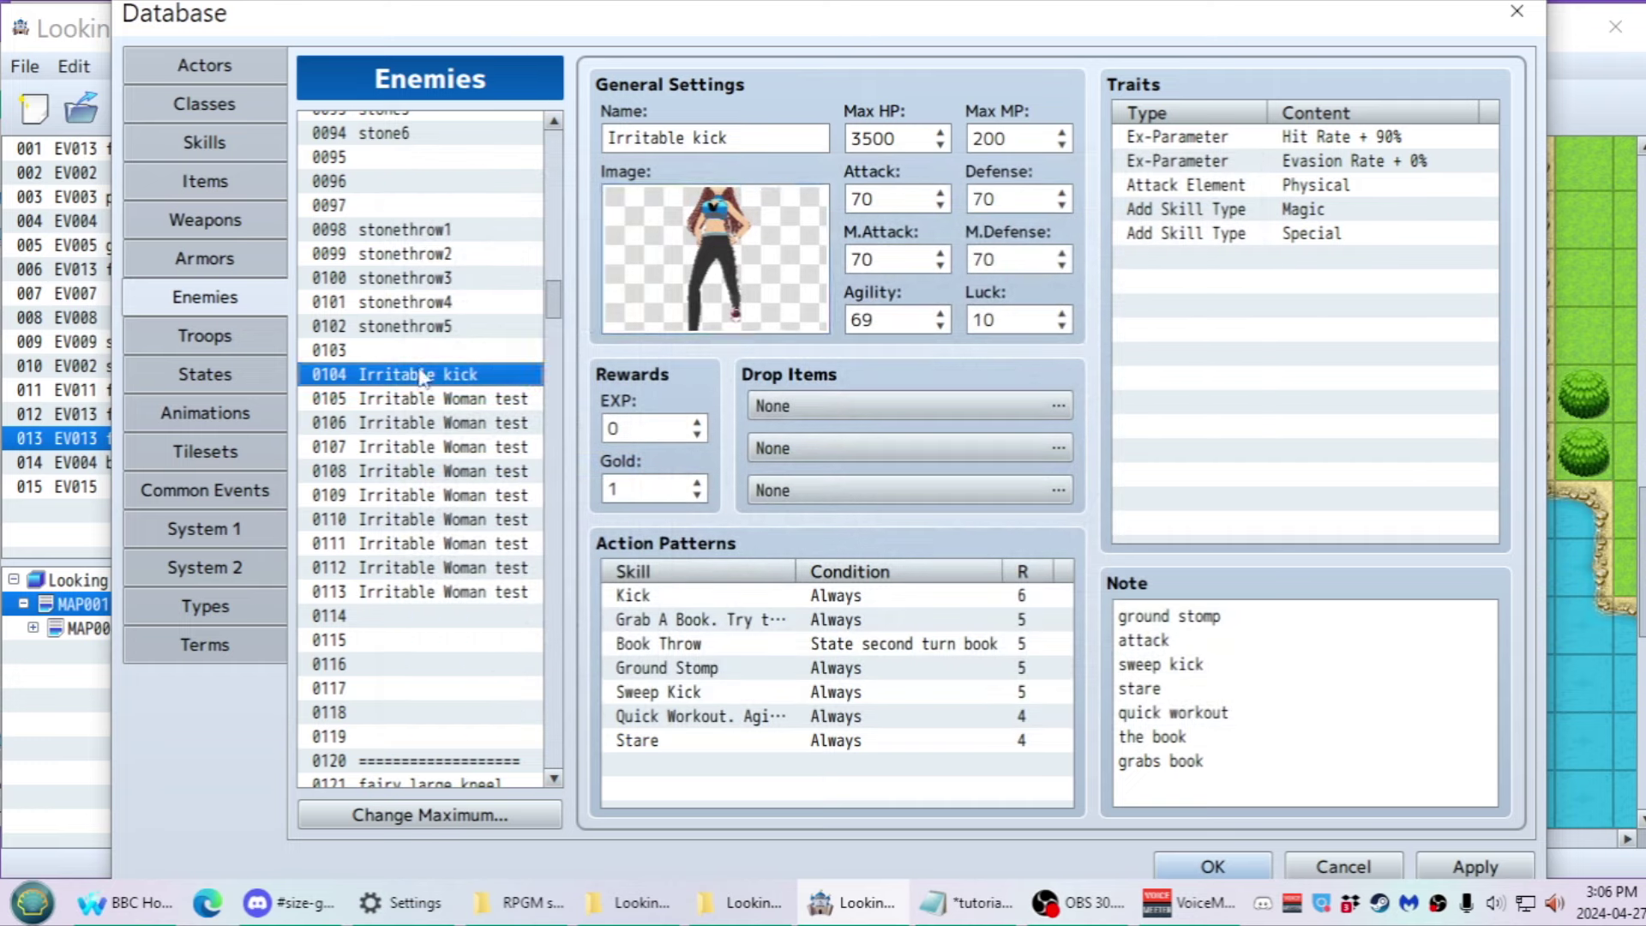
Copy the Irritable kick enemy over entries 0105 to 0113
key(Down)
key(ctrl+v)
key(Down)
key(ctrl+v)
key(Down)
key(ctrl+v)
key(Down)
key(ctrl+v)
key(Down)
key(ctrl+v)
key(Down)
key(ctrl+v)
key(Down)
key(ctrl+v)
key(Down)
key(ctrl+v)
key(Down)
key(ctrl+v)
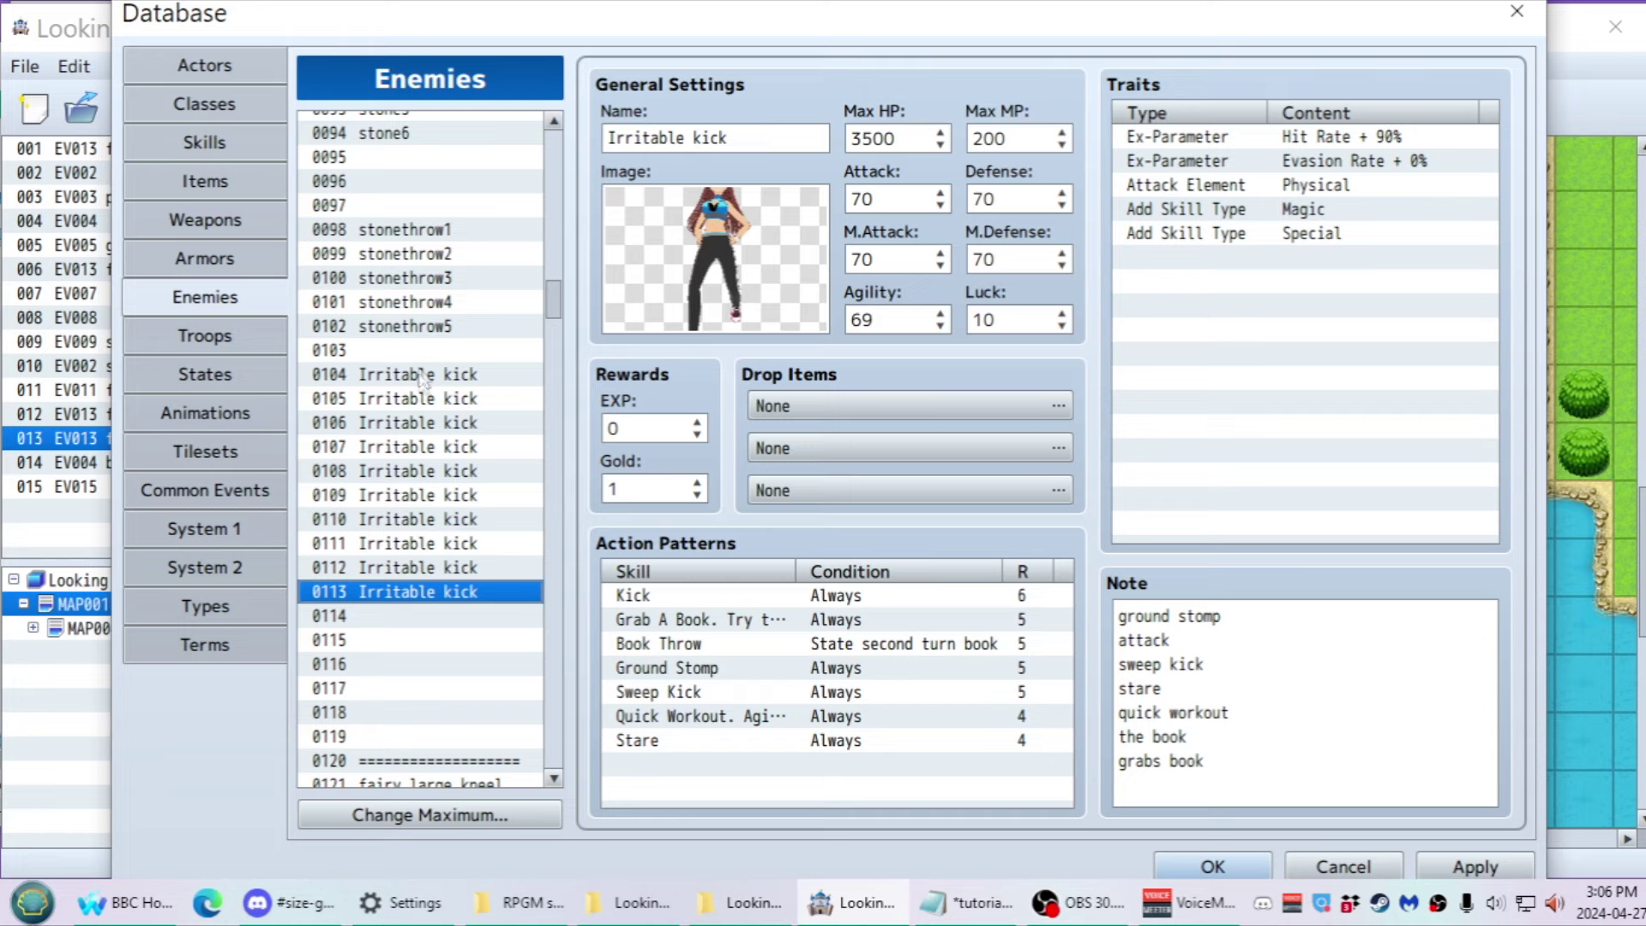
Rename enemies 0105 to 0109 in sequence as Irritable kick2 through Irritable kick6
click(429, 399)
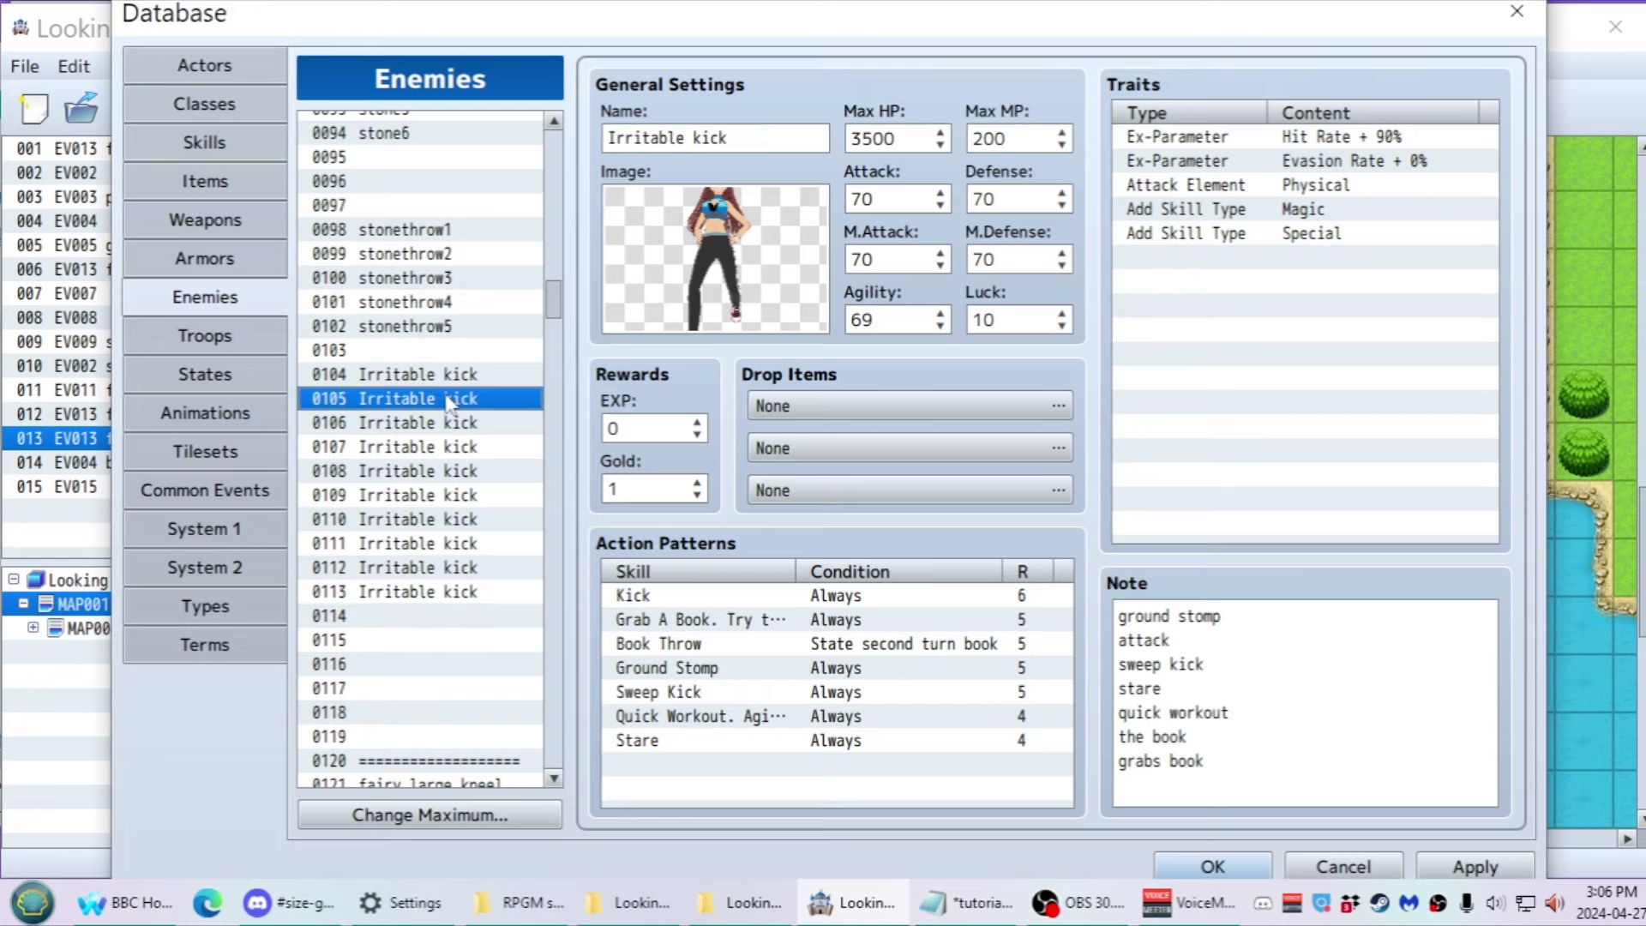
key(Tab)
key(End)
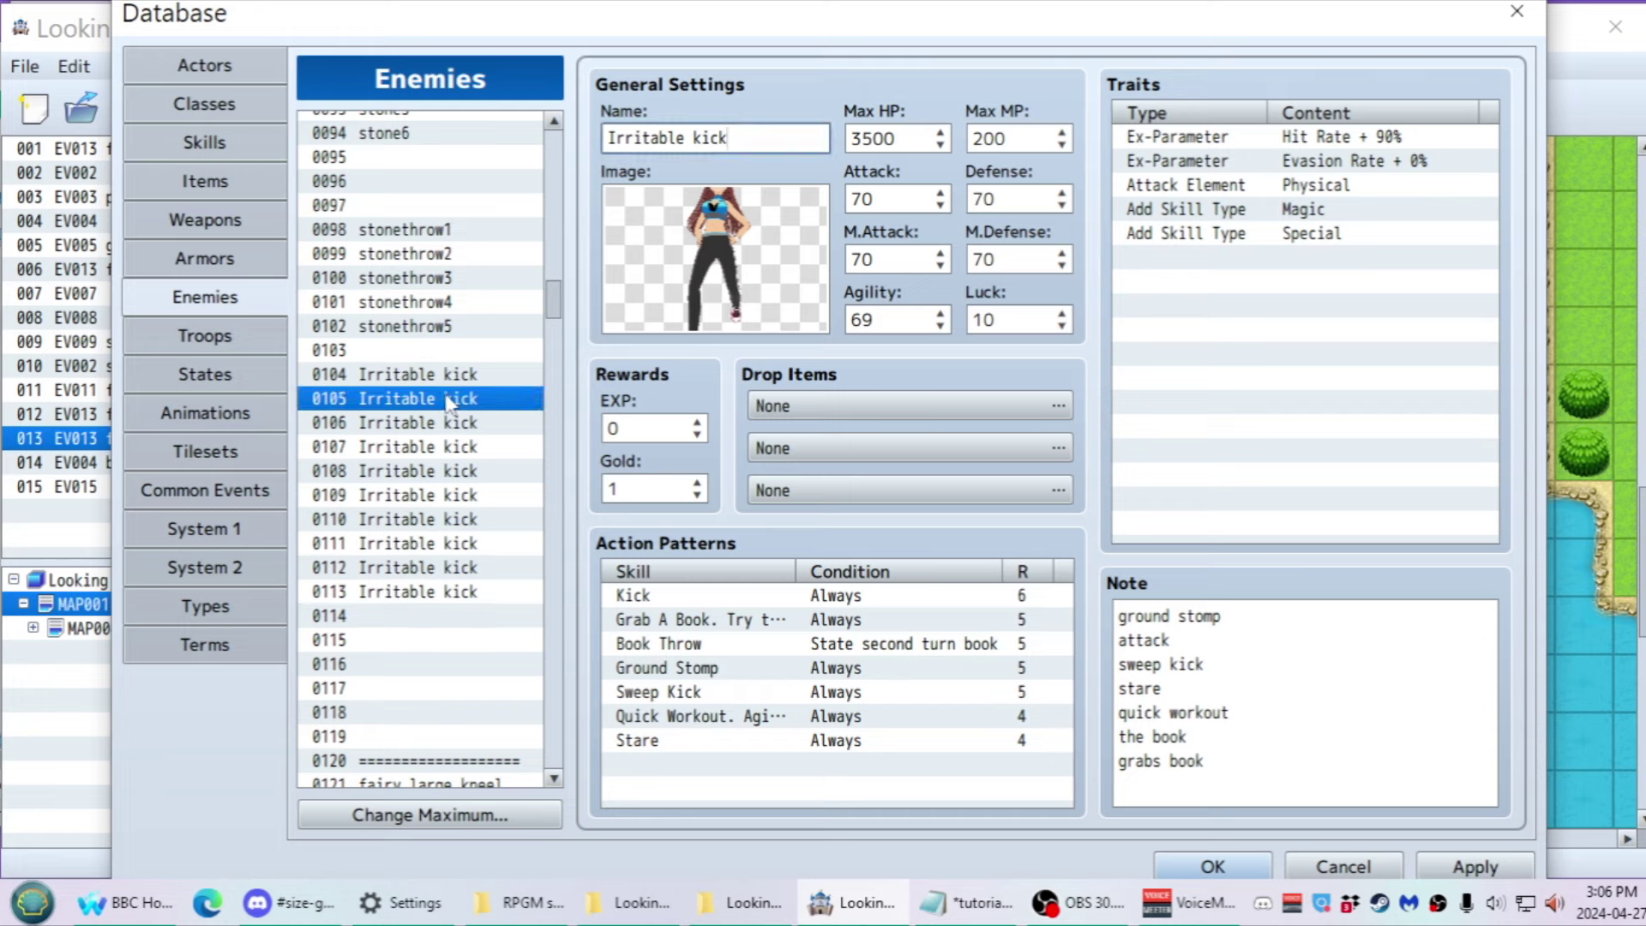
click(441, 424)
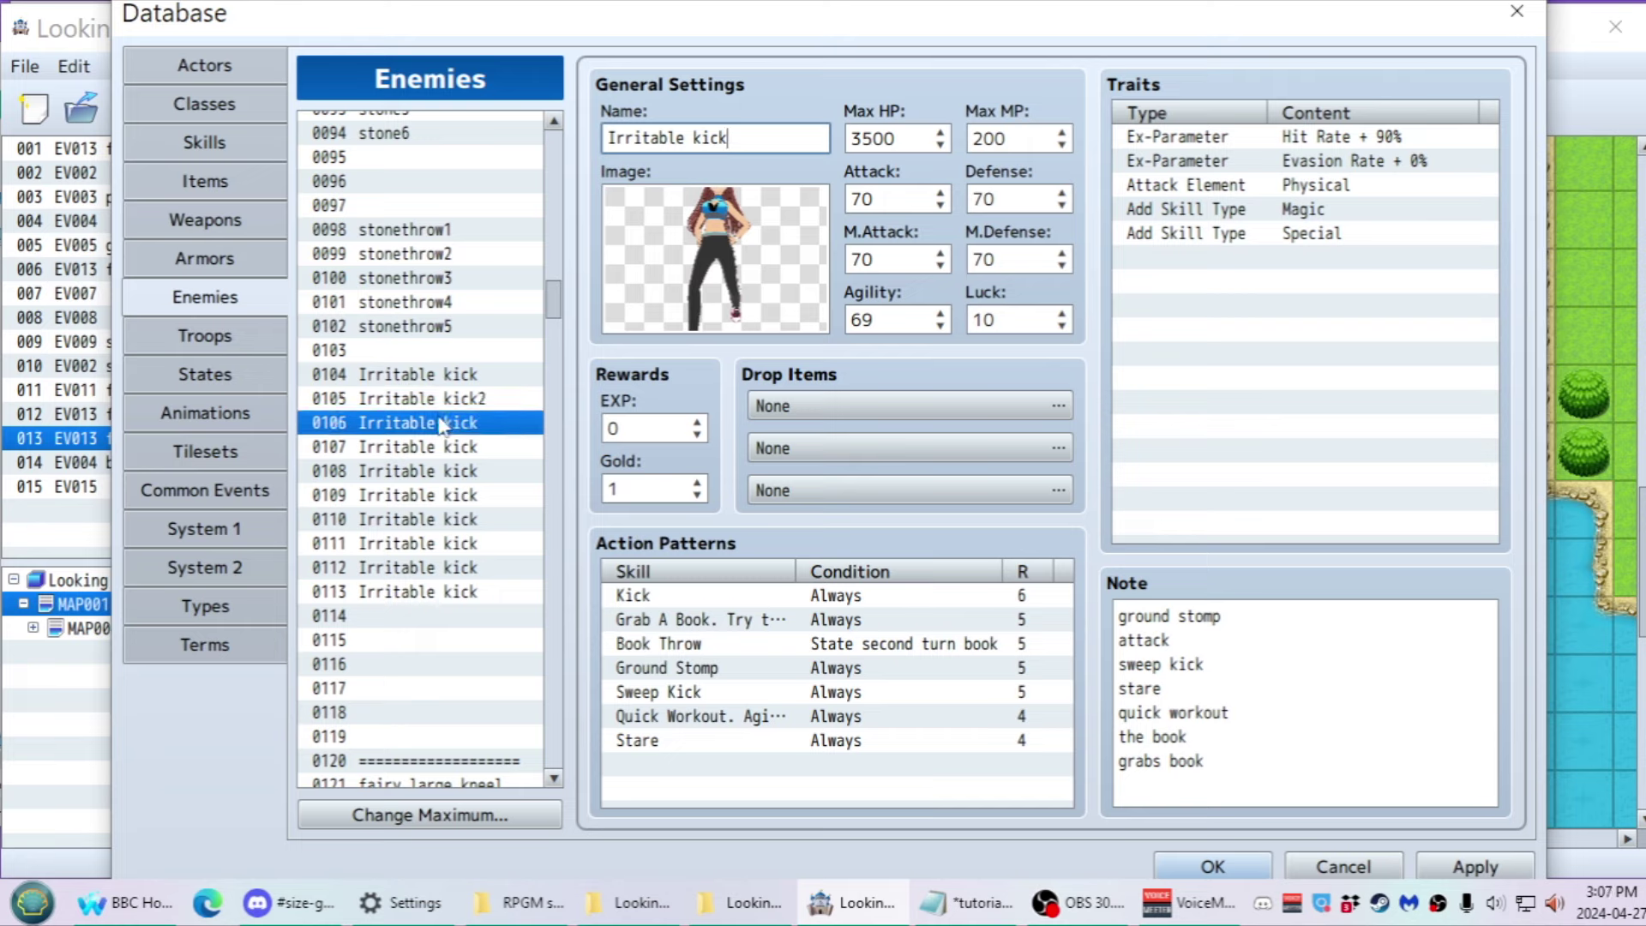
click(365, 449)
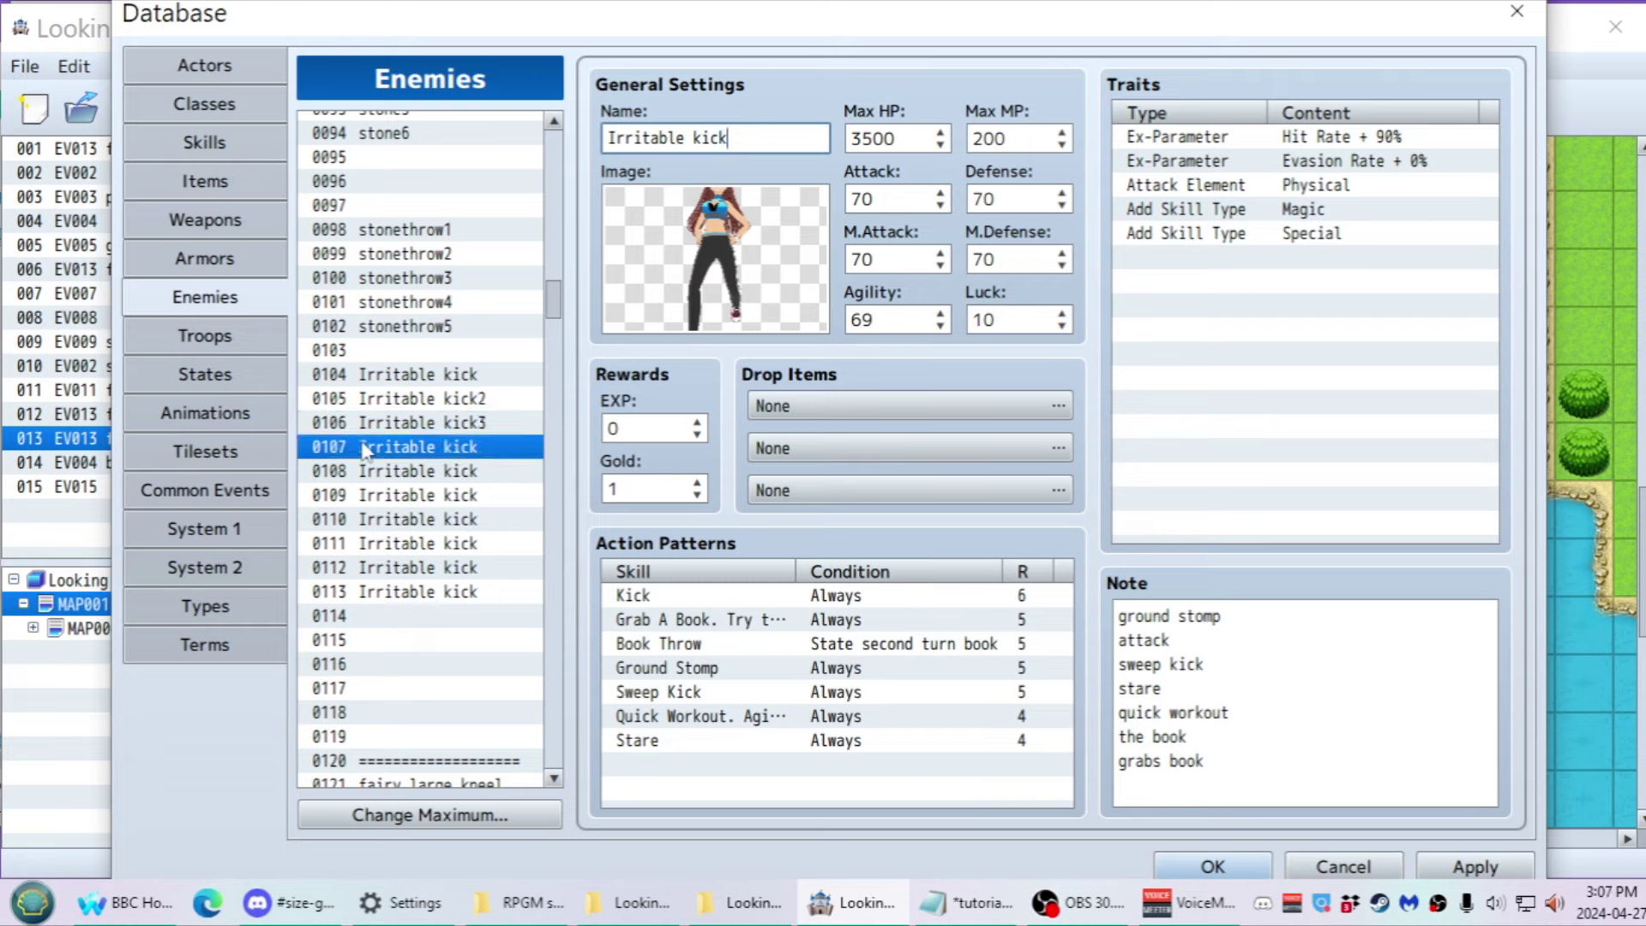
Set the image of enemy Irritable kick2 to kick2 and that of Irritable kick3 to kick3
click(453, 400)
double_click(690, 298)
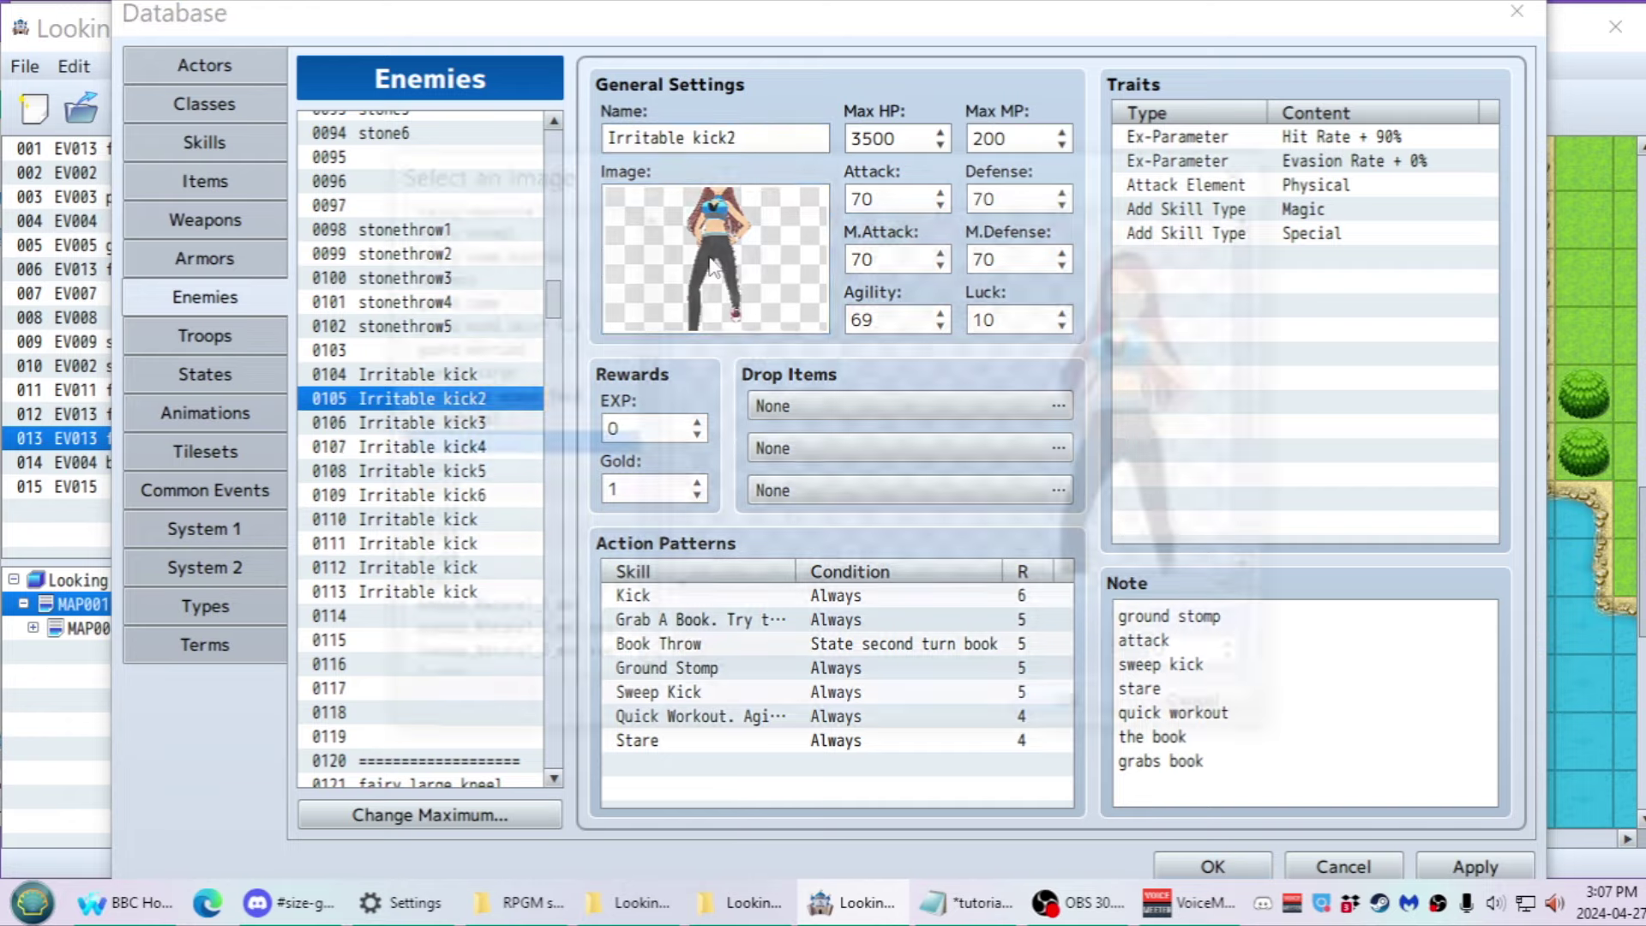
double_click(495, 467)
click(428, 421)
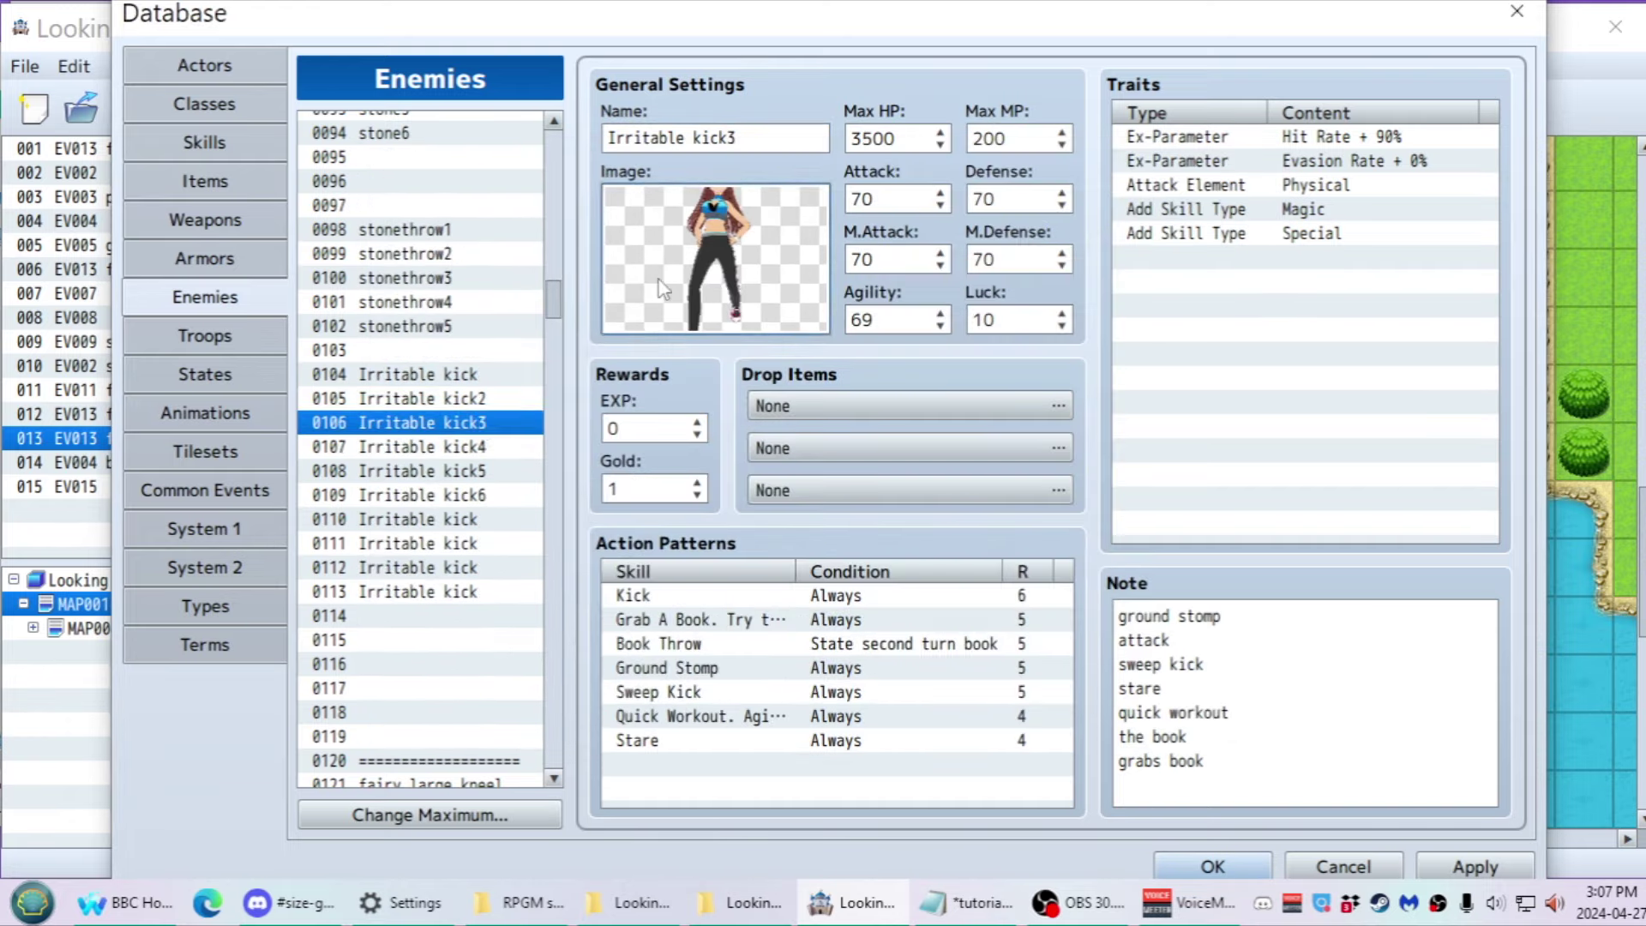
double_click(690, 274)
double_click(542, 492)
Rename enemy 0110 to Irritable kick7 and clear the surplus copies in entries 0111 to 0113
click(515, 518)
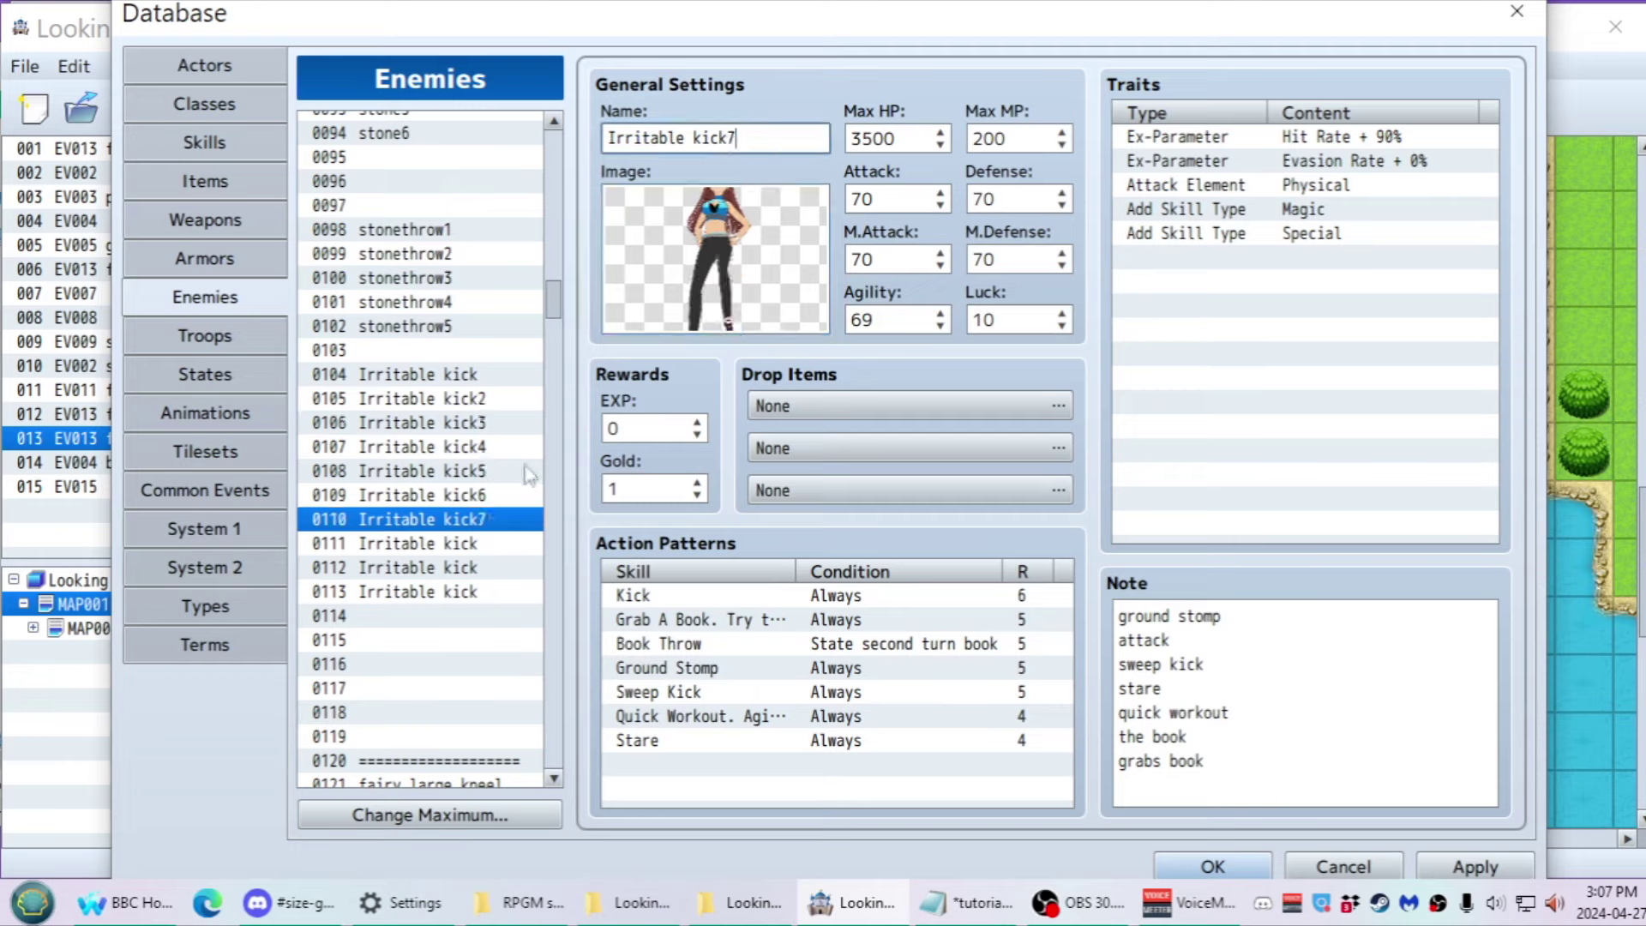
click(452, 544)
shift+click(420, 592)
key(Delete)
Step forward and back through enemies 0104 to 0110 to preview the kick animation frames
click(451, 376)
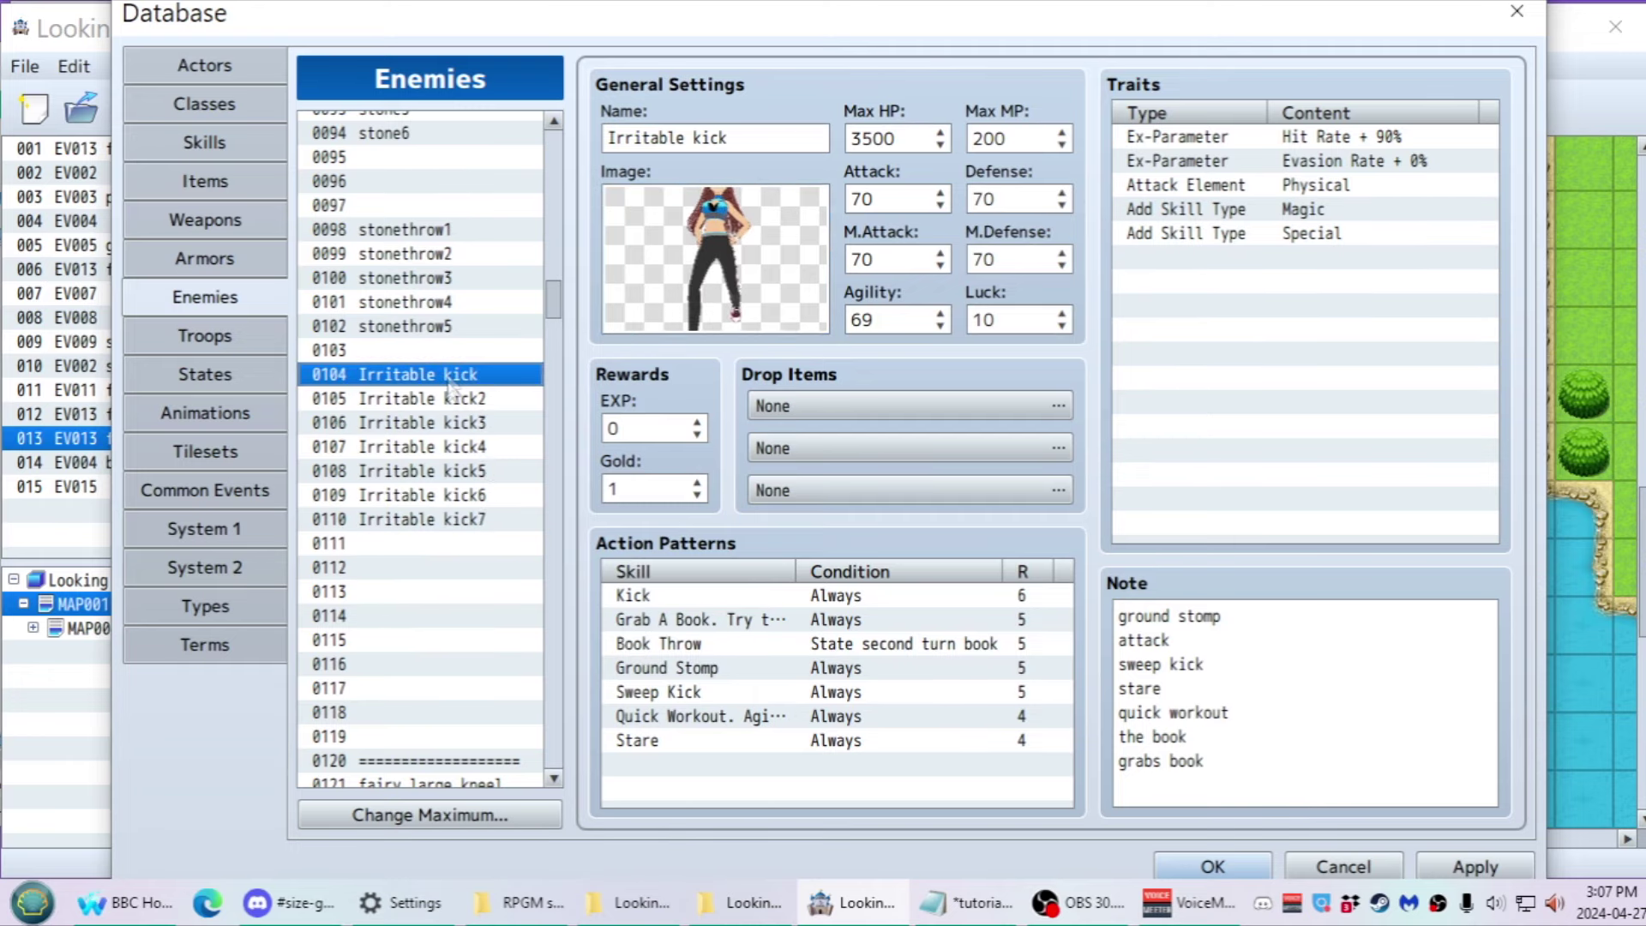
key(Down)
key(Down)
key(Down)
key(Down)
key(Down)
key(Down)
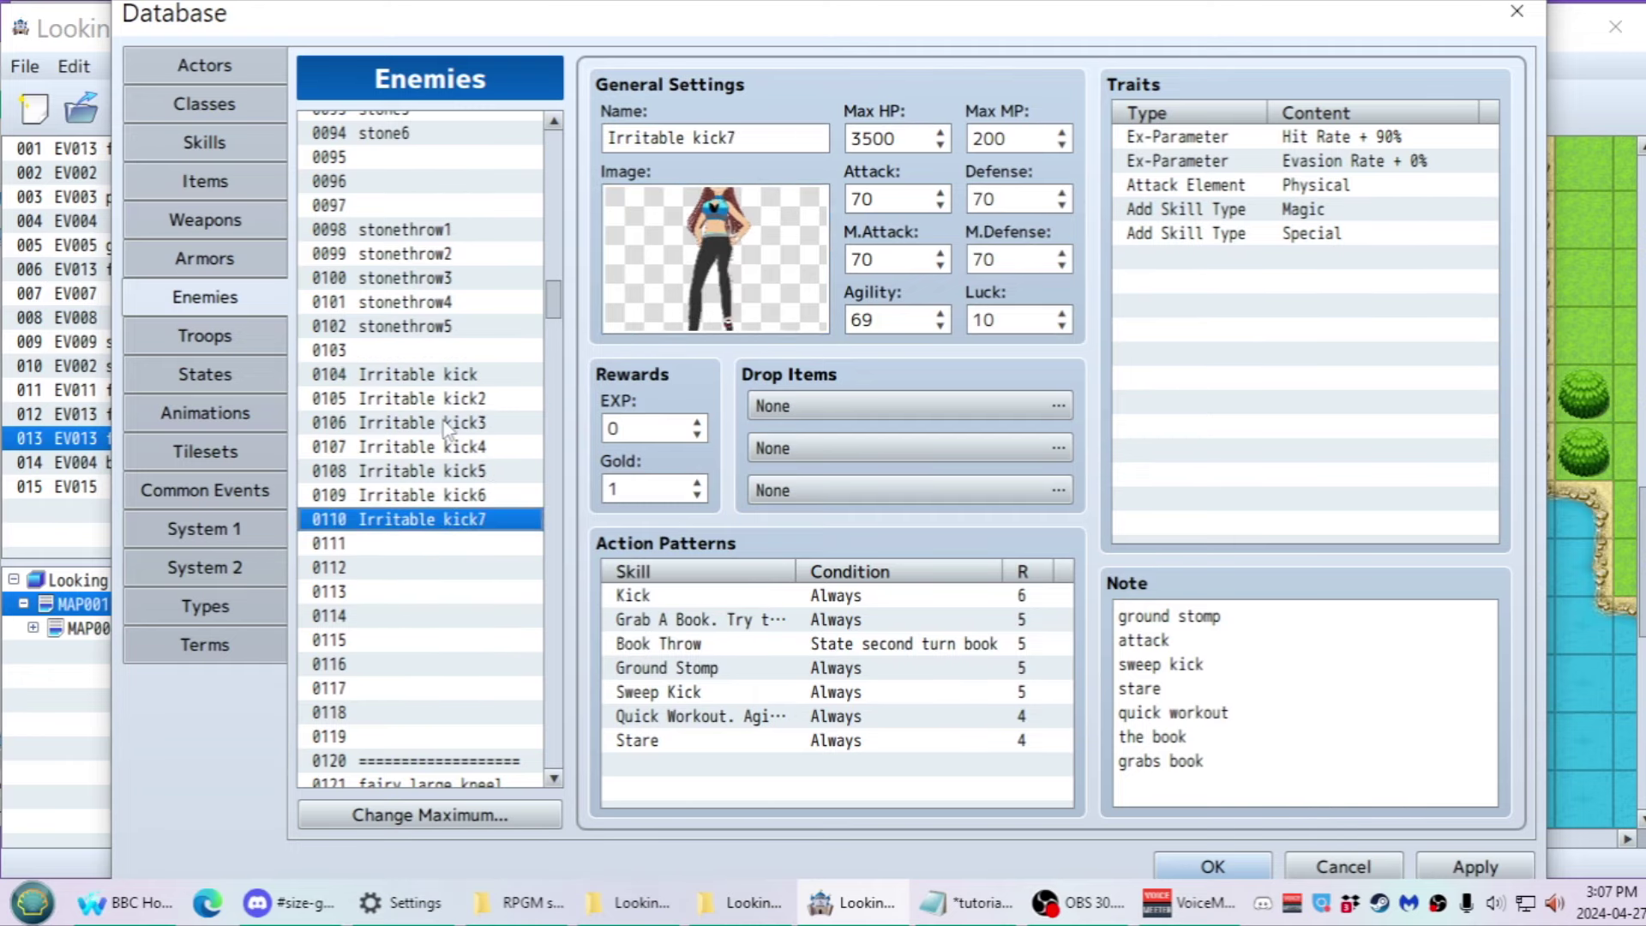
key(Up)
key(Up)
key(Up)
key(Up)
key(Up)
key(Up)
key(Up)
key(Down)
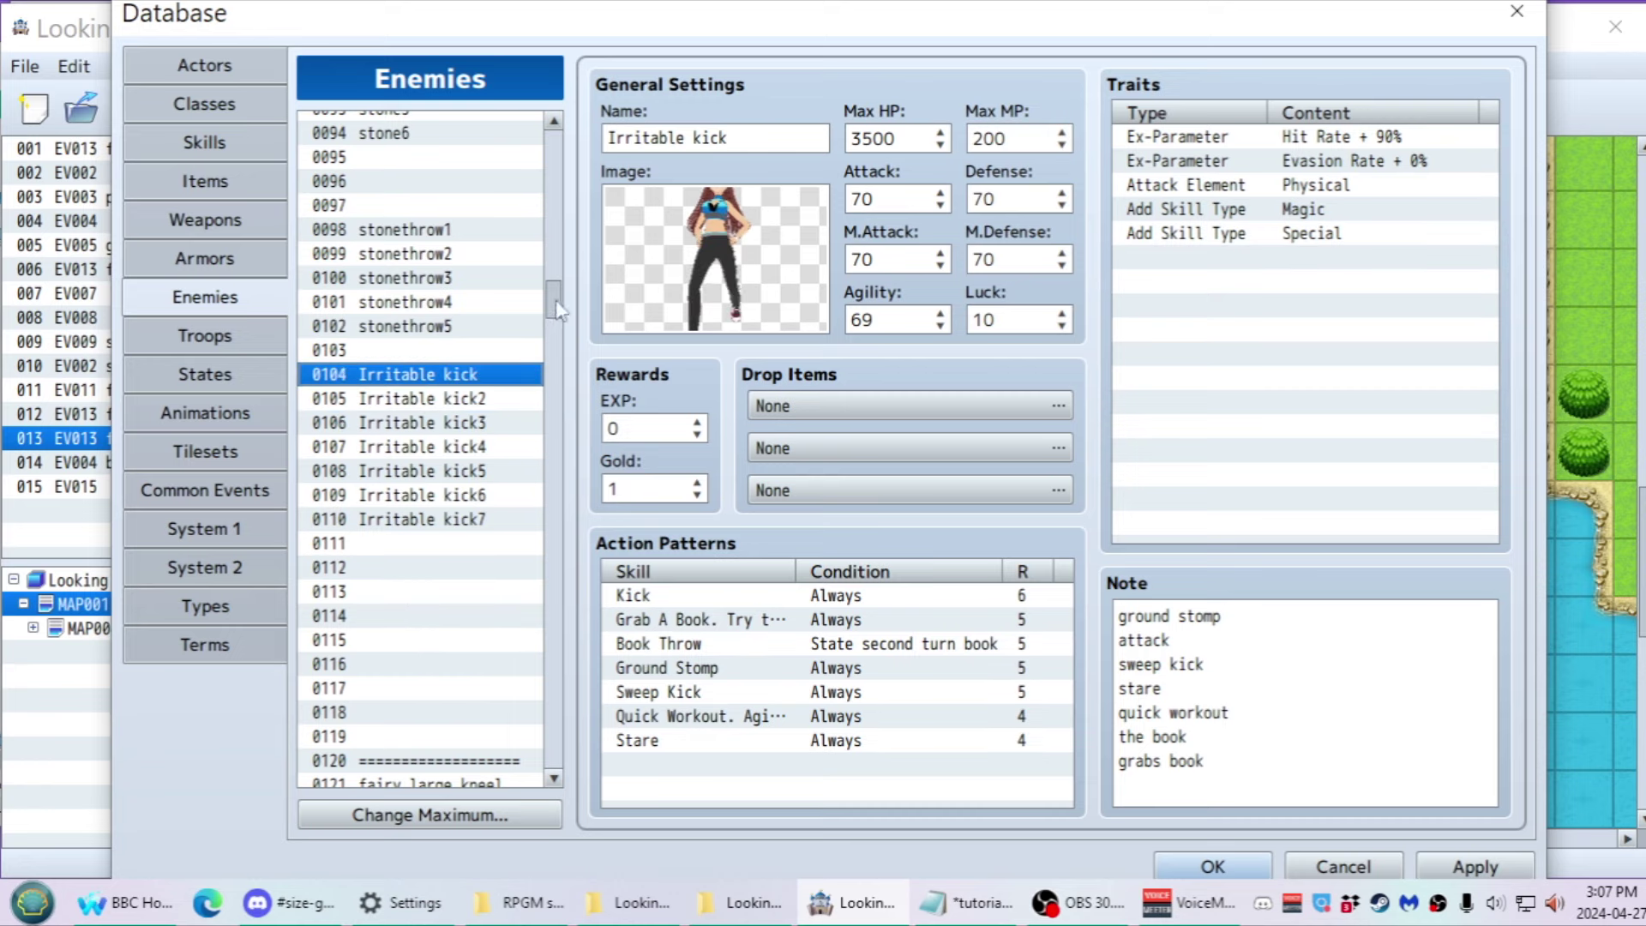
Confirm the database changes and open the Action Sequence Settings of the VisuMZ_1_BattleCore plugin in the Plugin Manager
drag(555, 304, 554, 150)
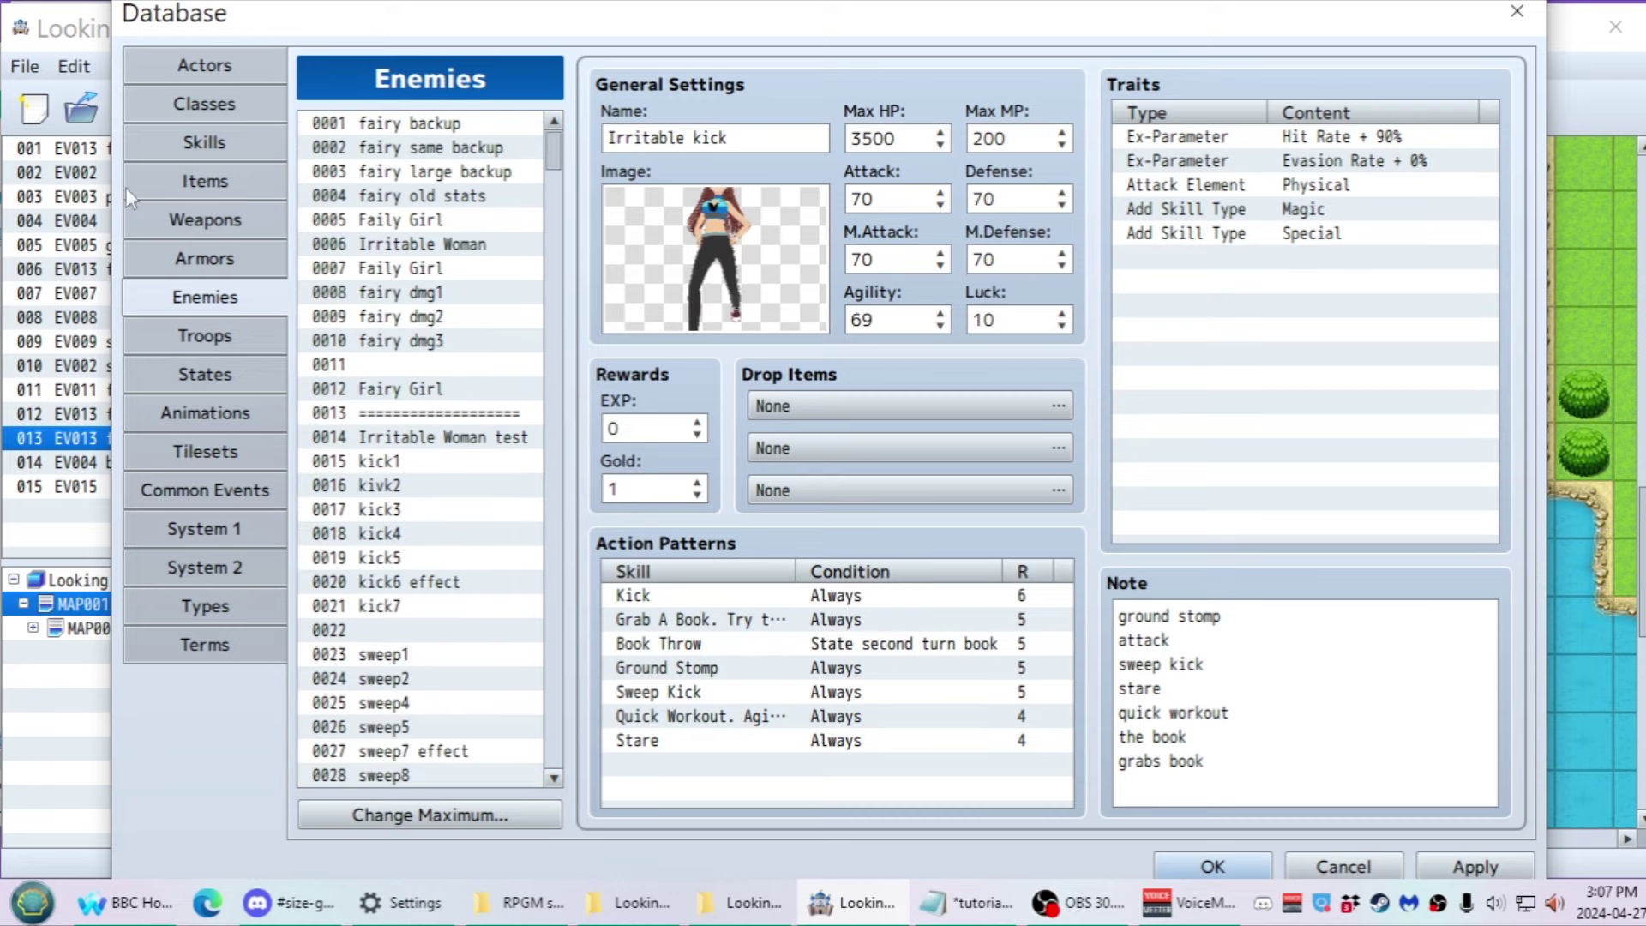
click(1250, 865)
click(995, 107)
click(525, 177)
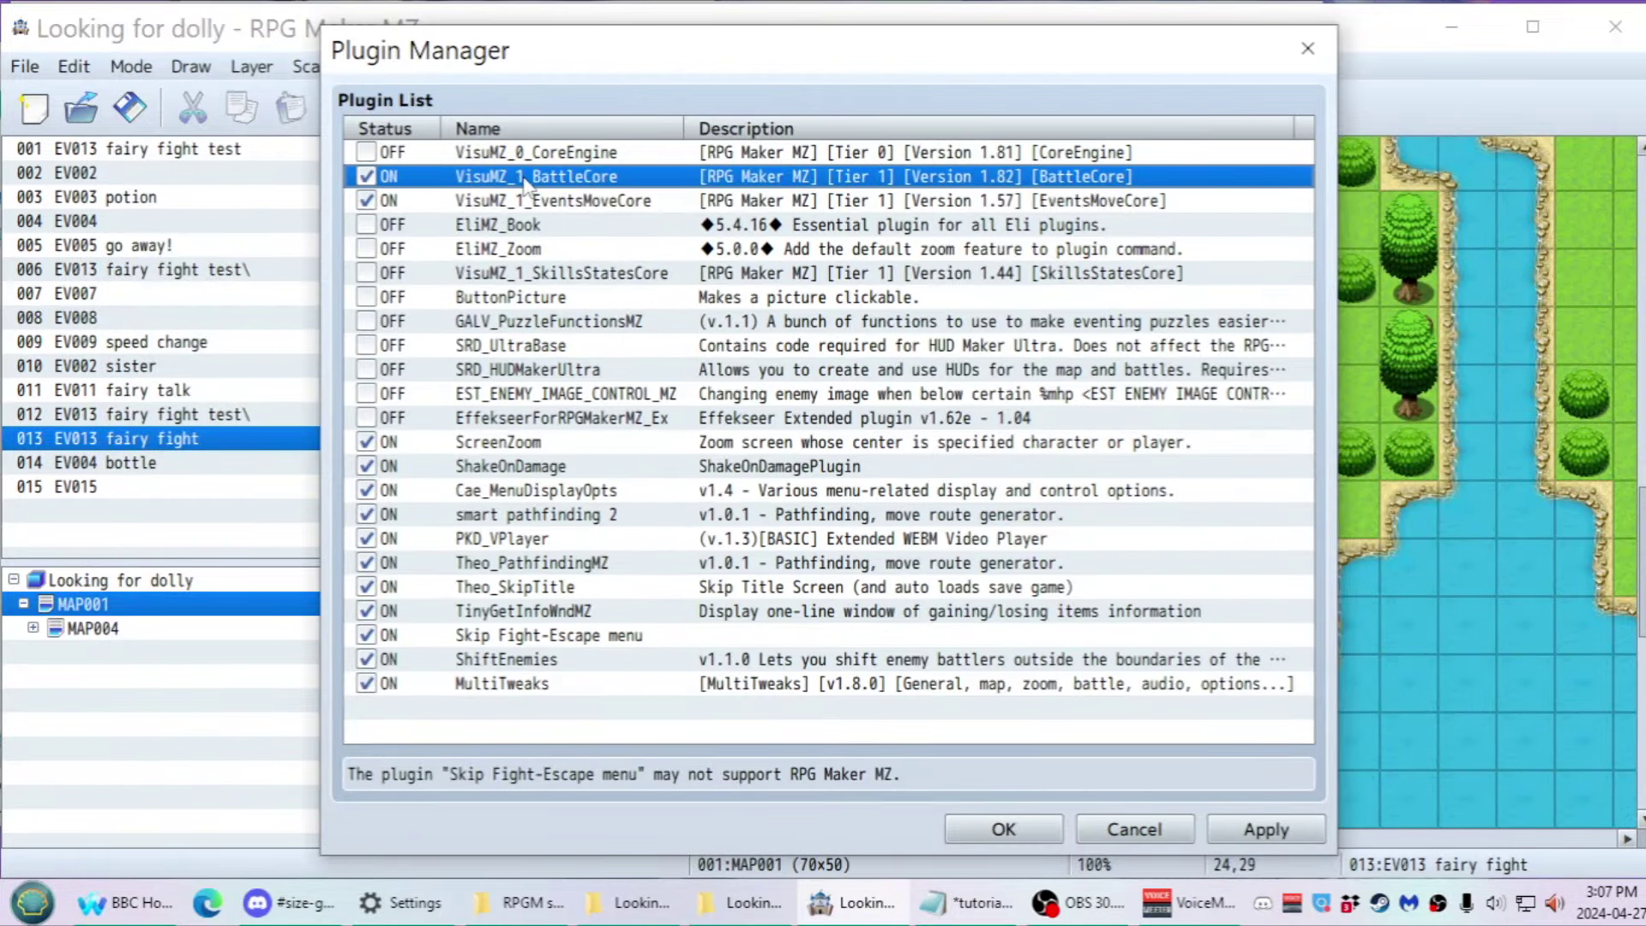
double_click(570, 180)
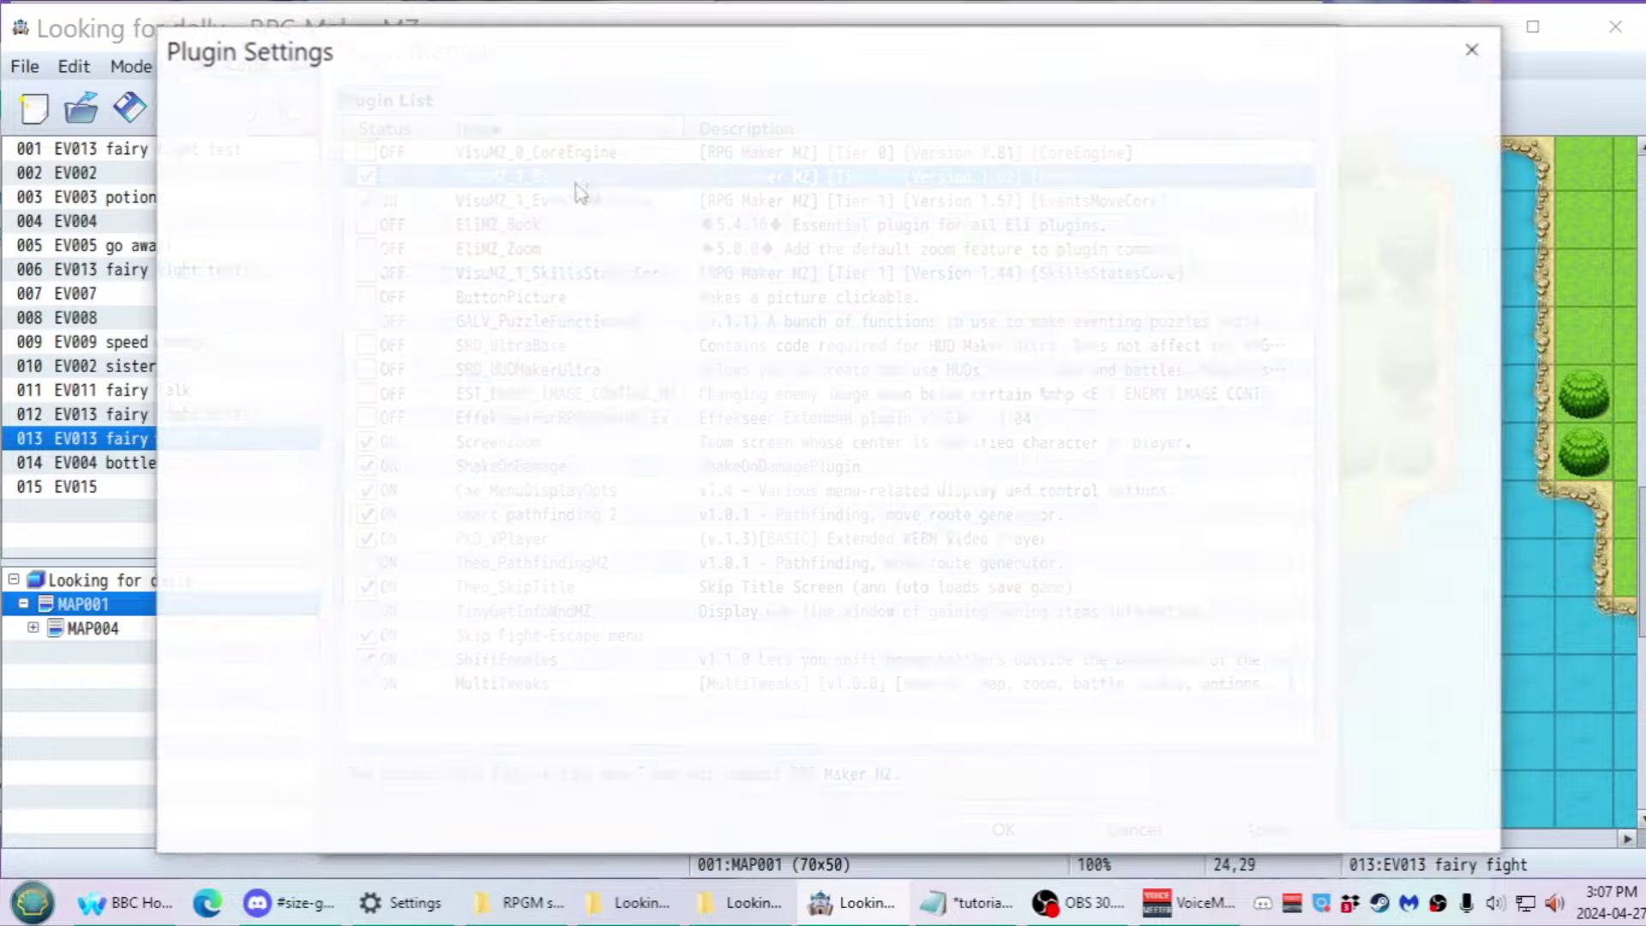
double_click(1211, 592)
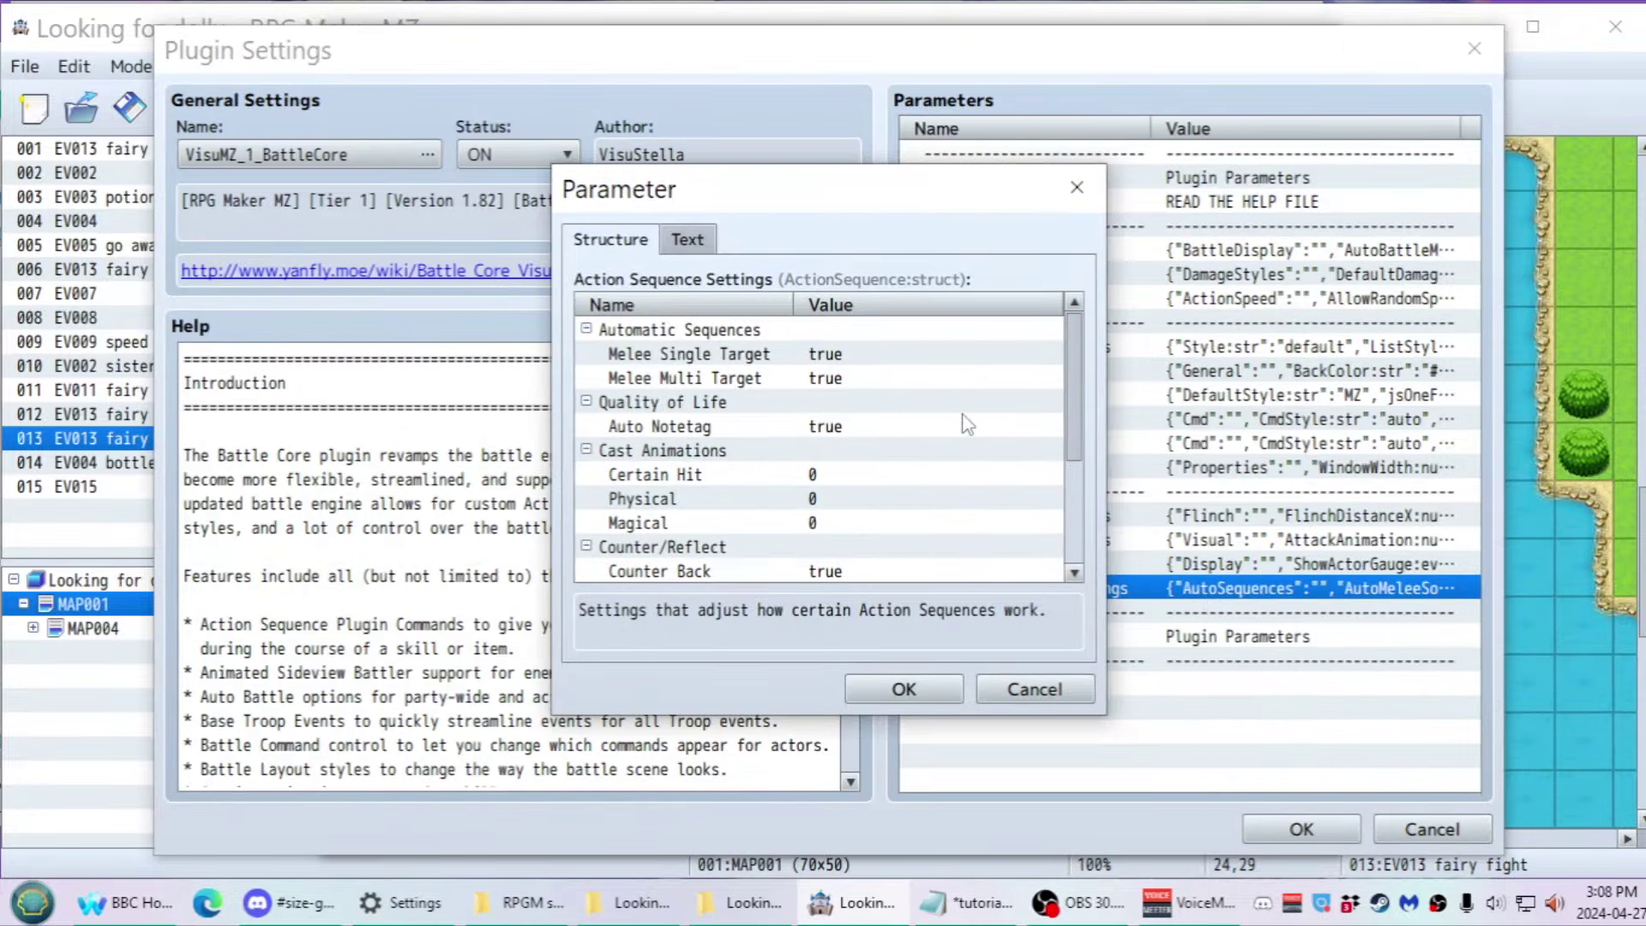
click(718, 408)
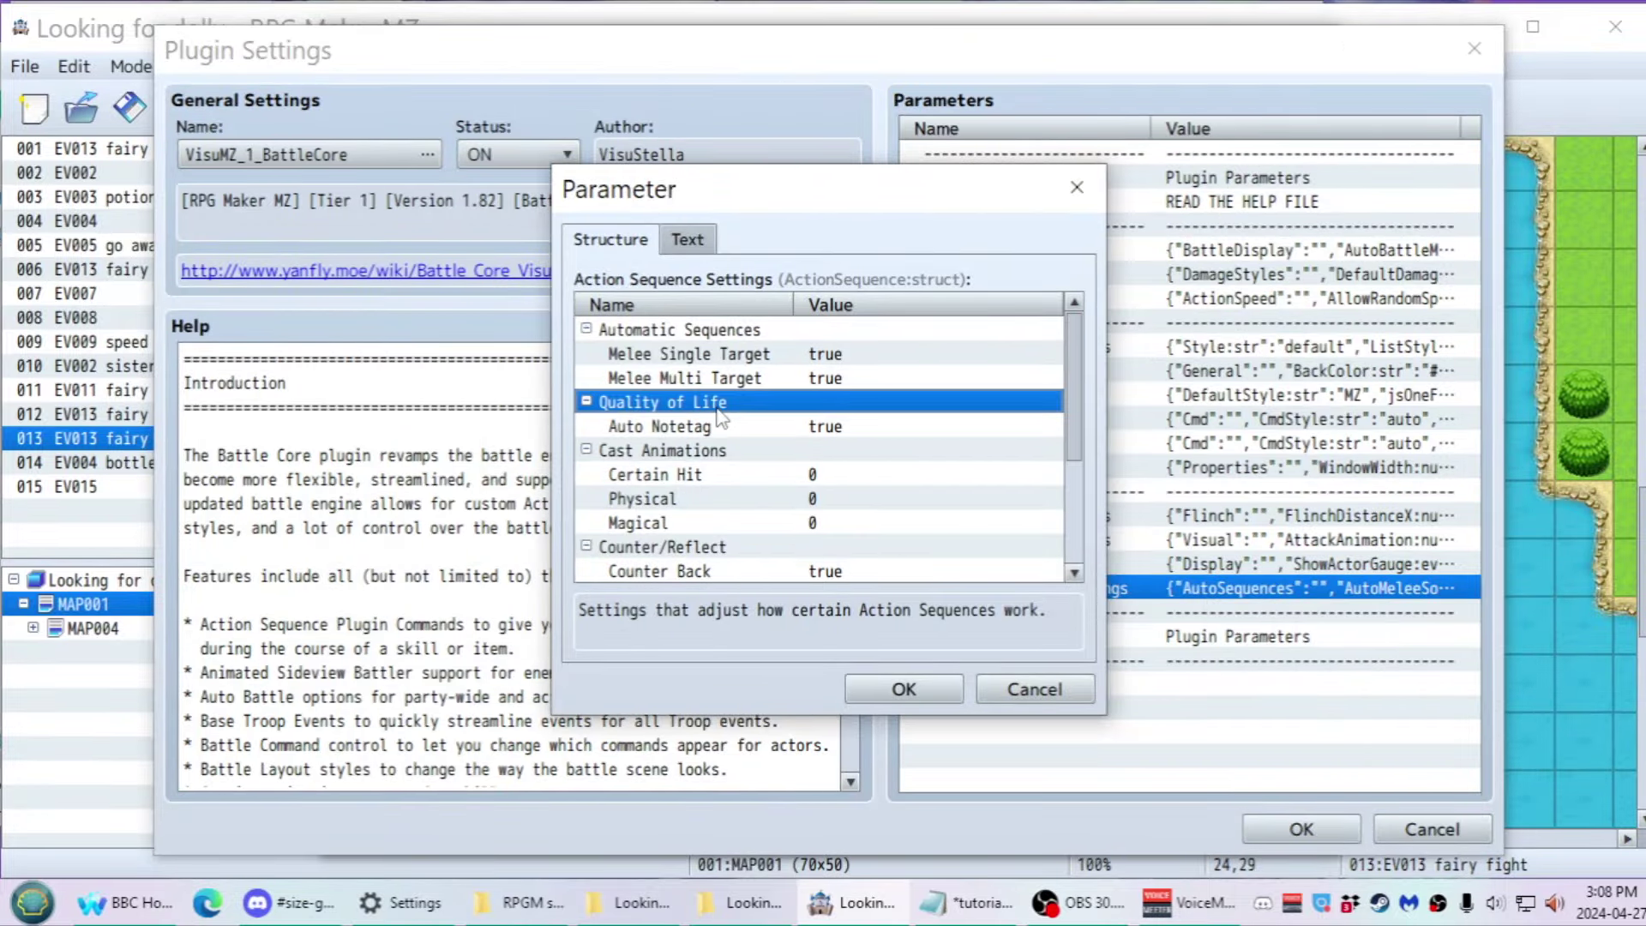
Set Auto Notetag to Automatic (true) in the Battle Core action sequence settings and confirm the plugin changes
double_click(828, 425)
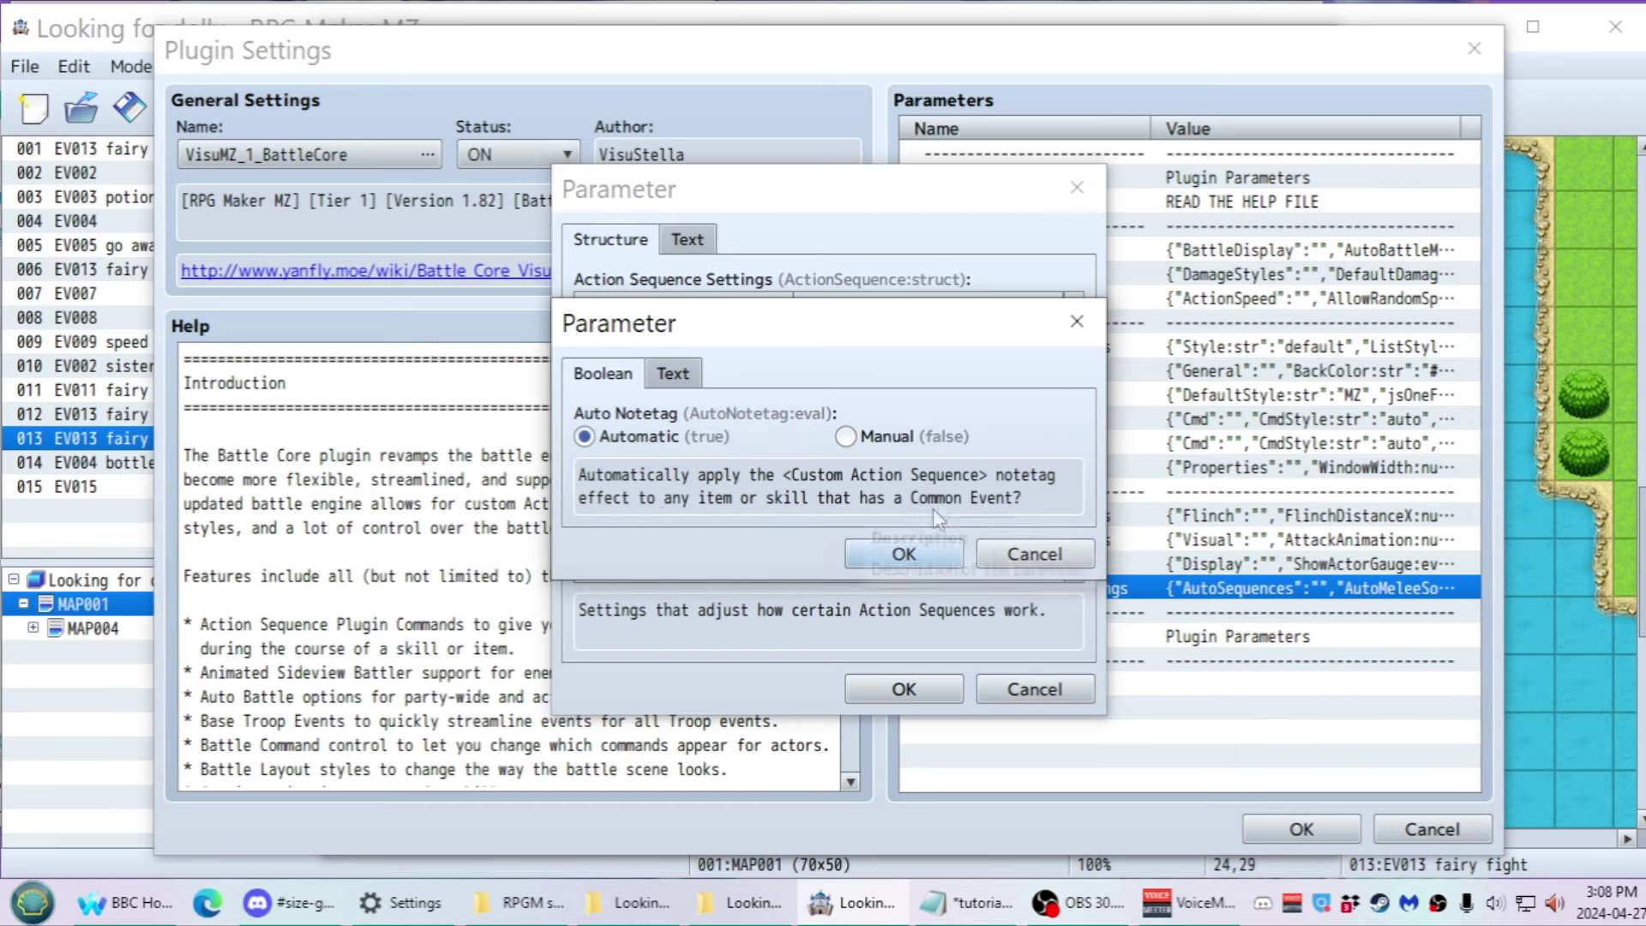
click(598, 438)
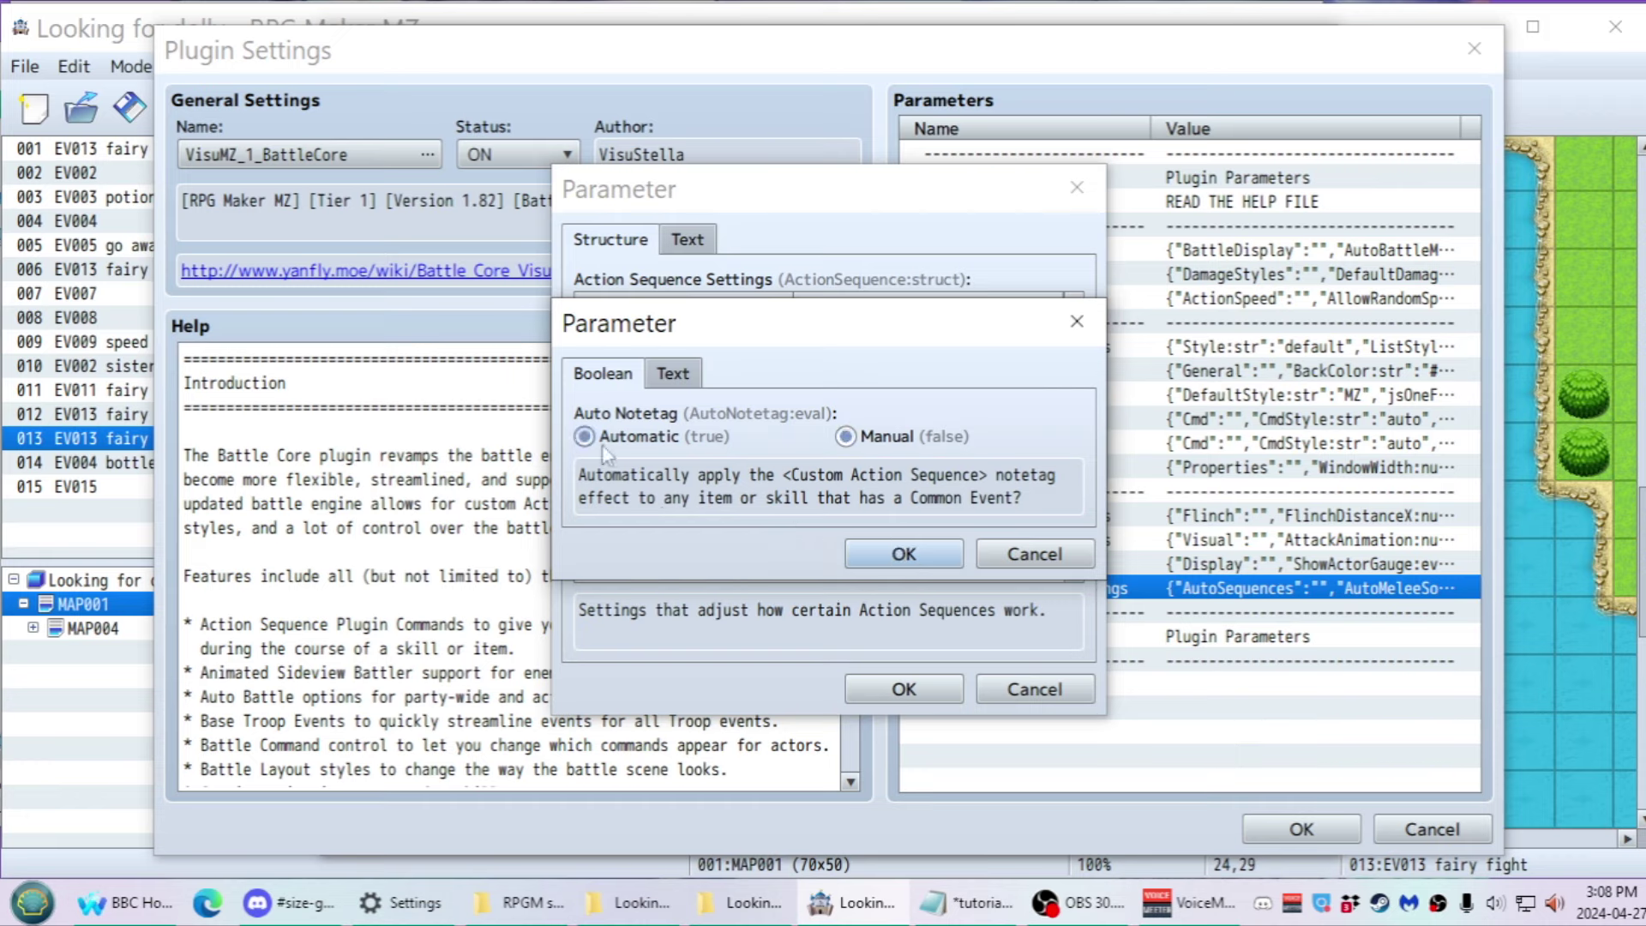
click(904, 553)
click(904, 690)
click(1297, 830)
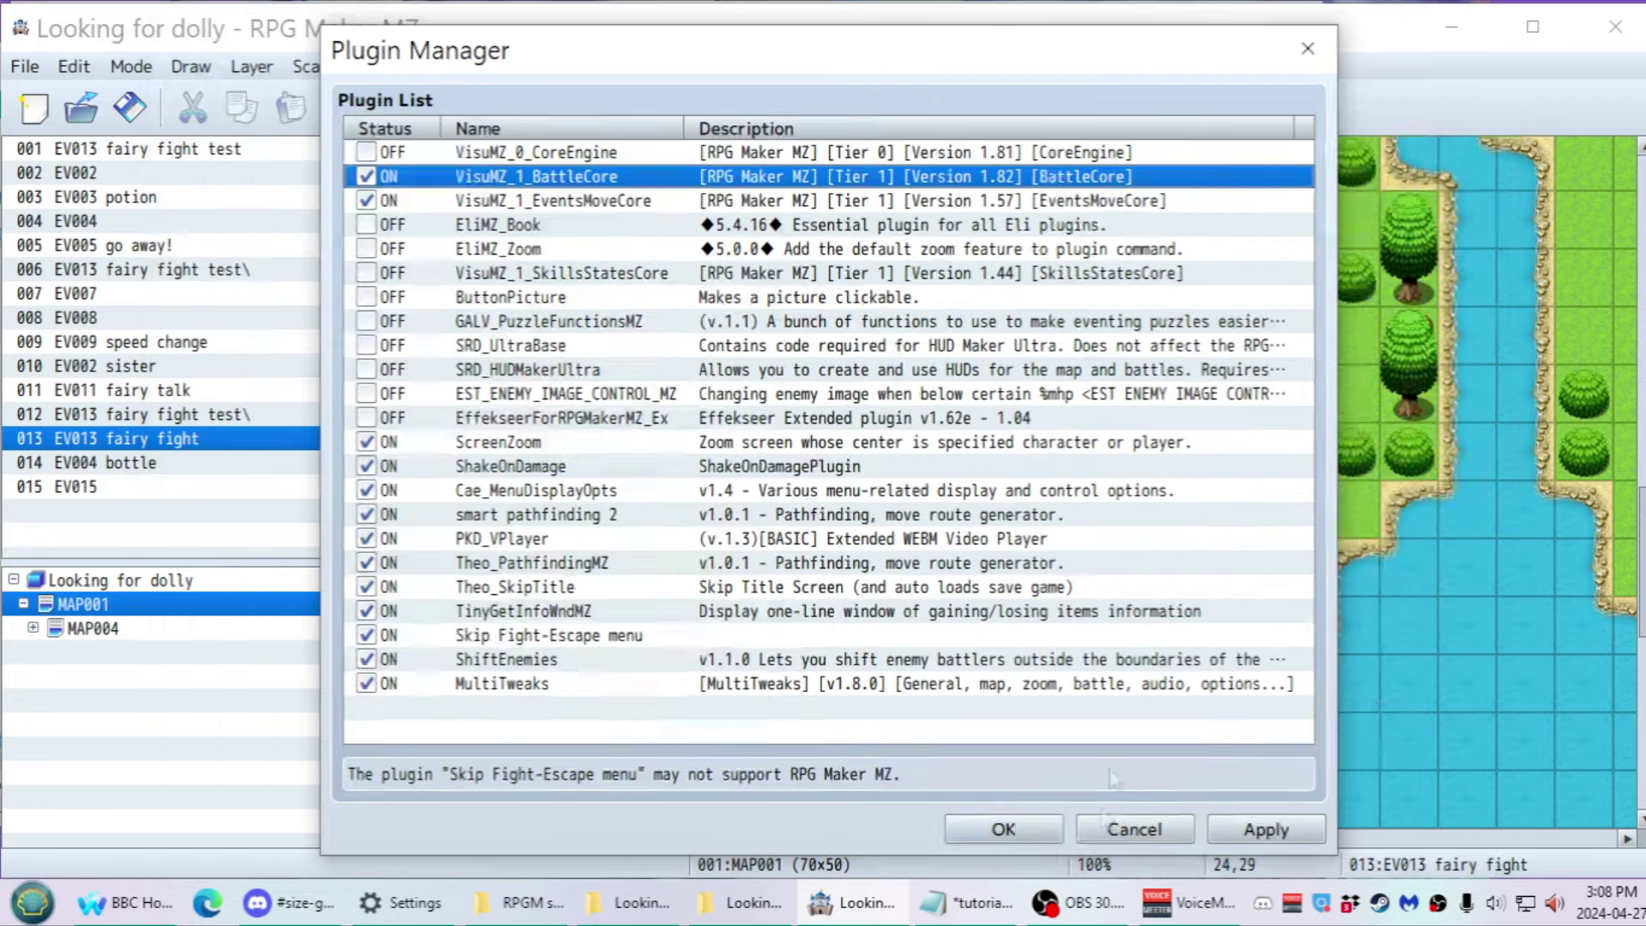
click(977, 828)
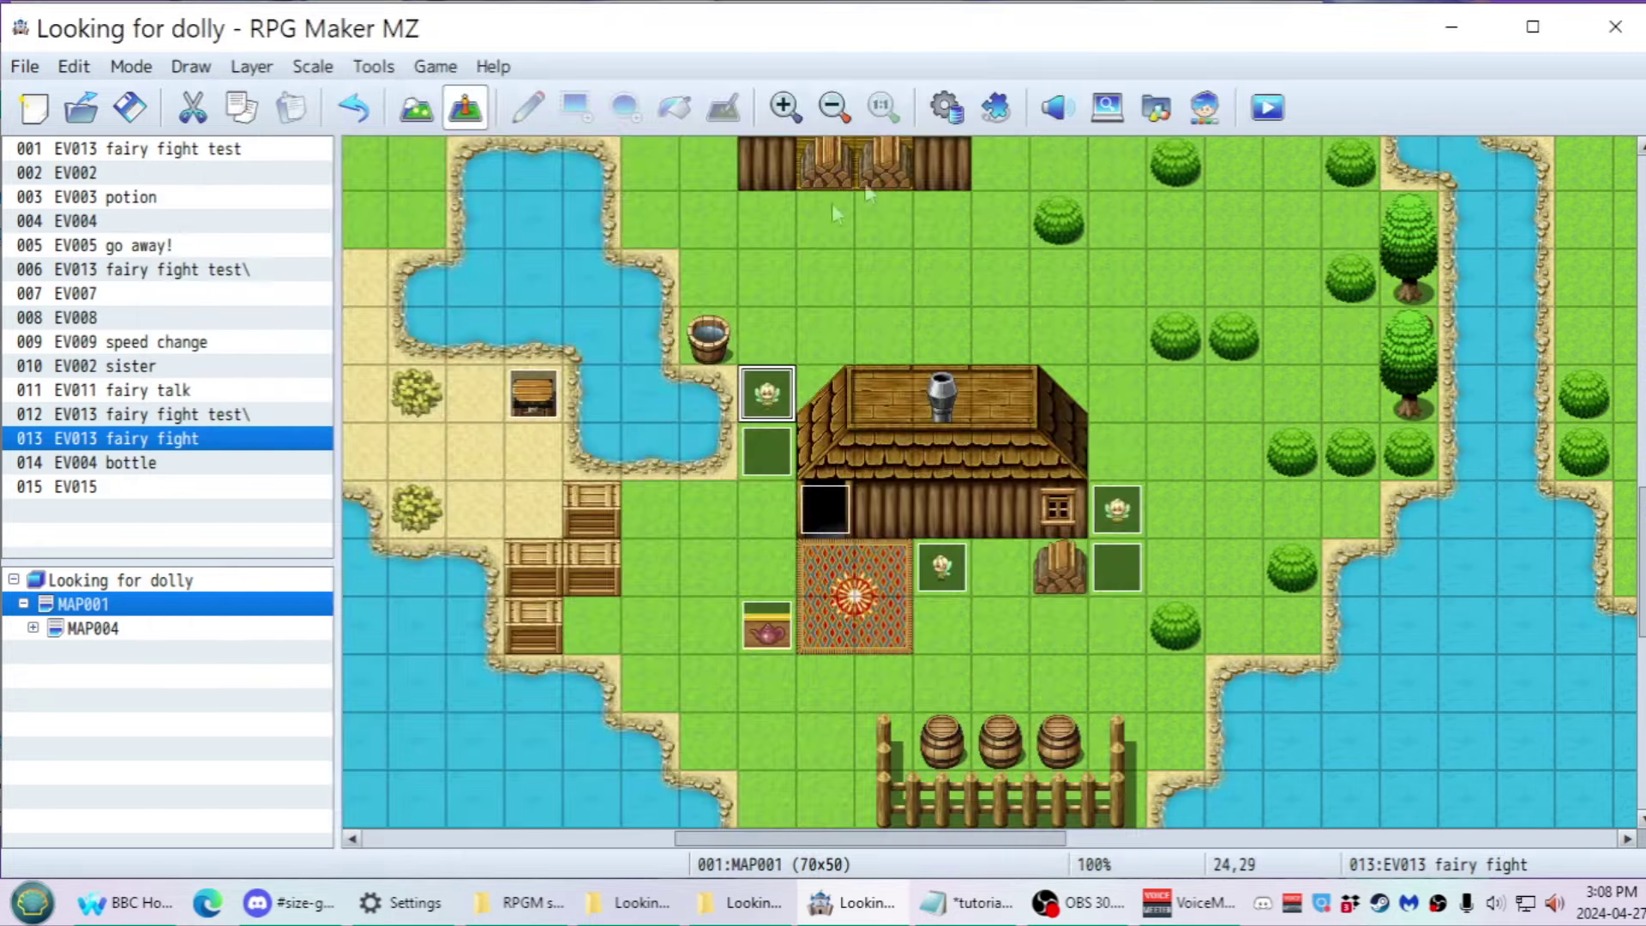
In the database, assign common event 0001 kick as the Common Event effect of skill 0012 Kick
click(947, 107)
click(199, 491)
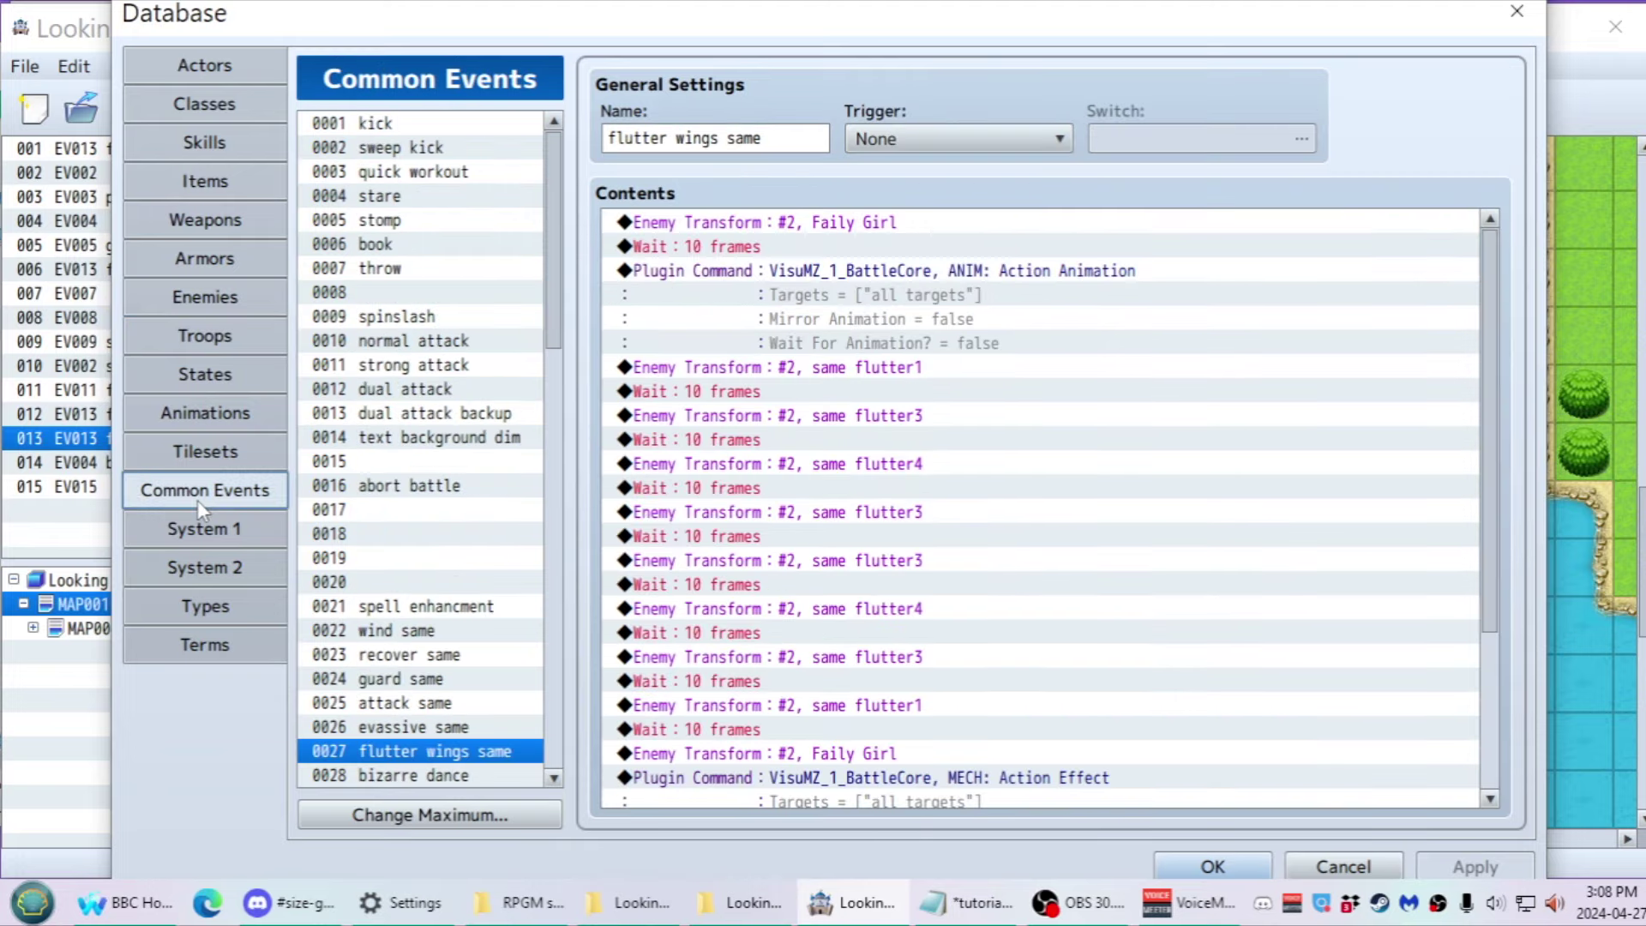
click(204, 144)
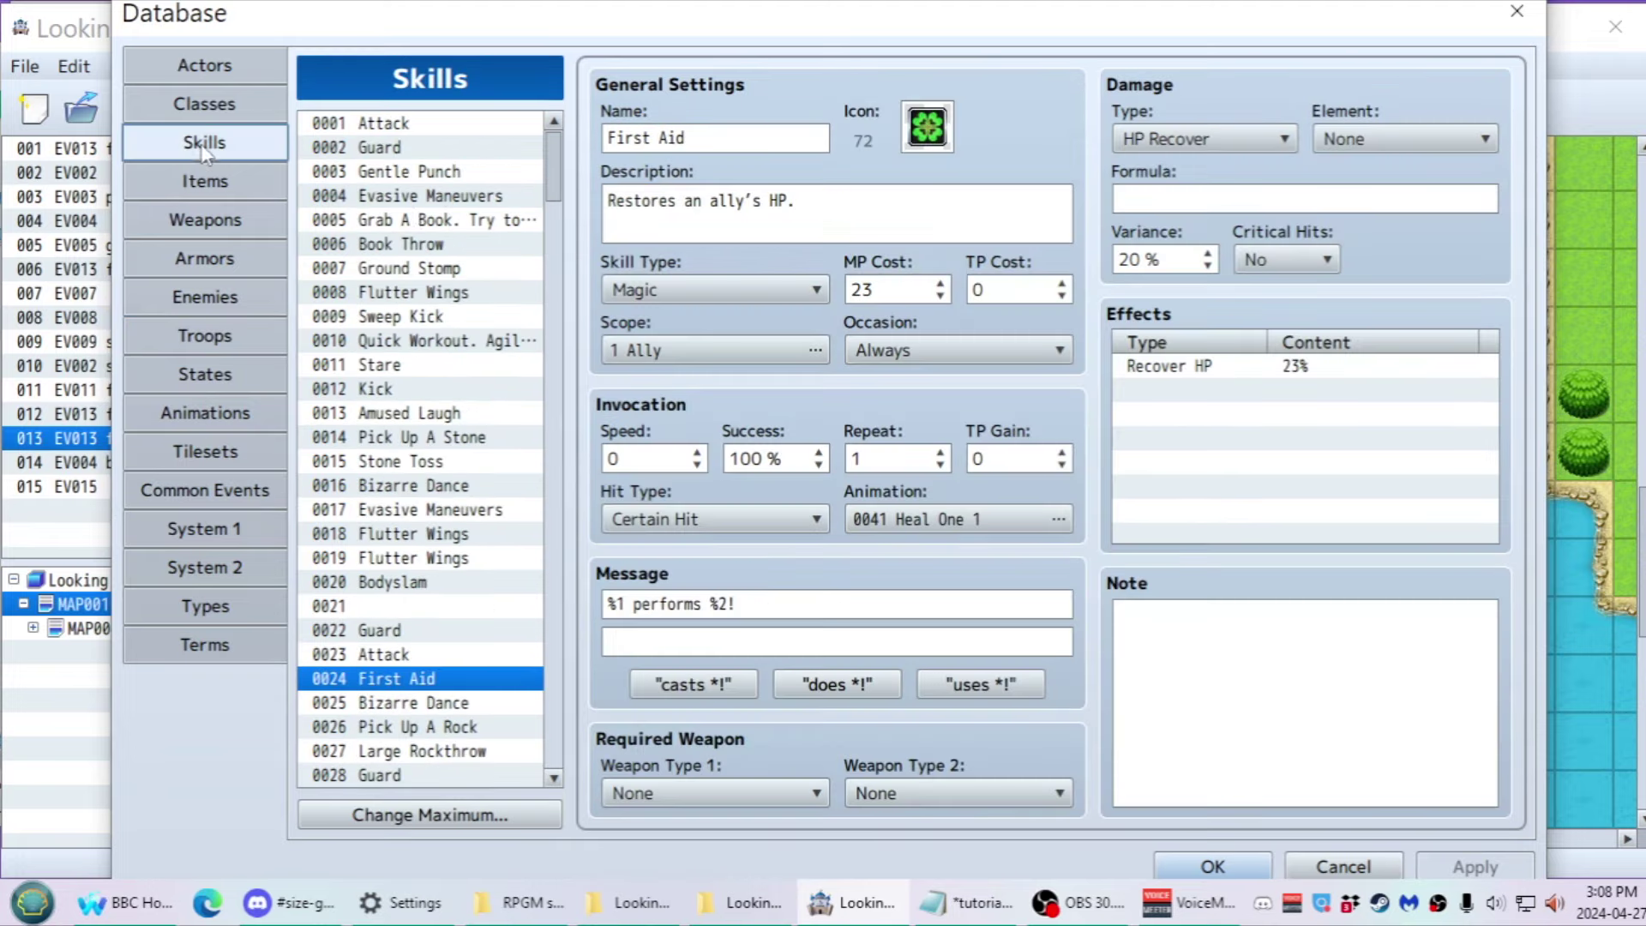
click(389, 391)
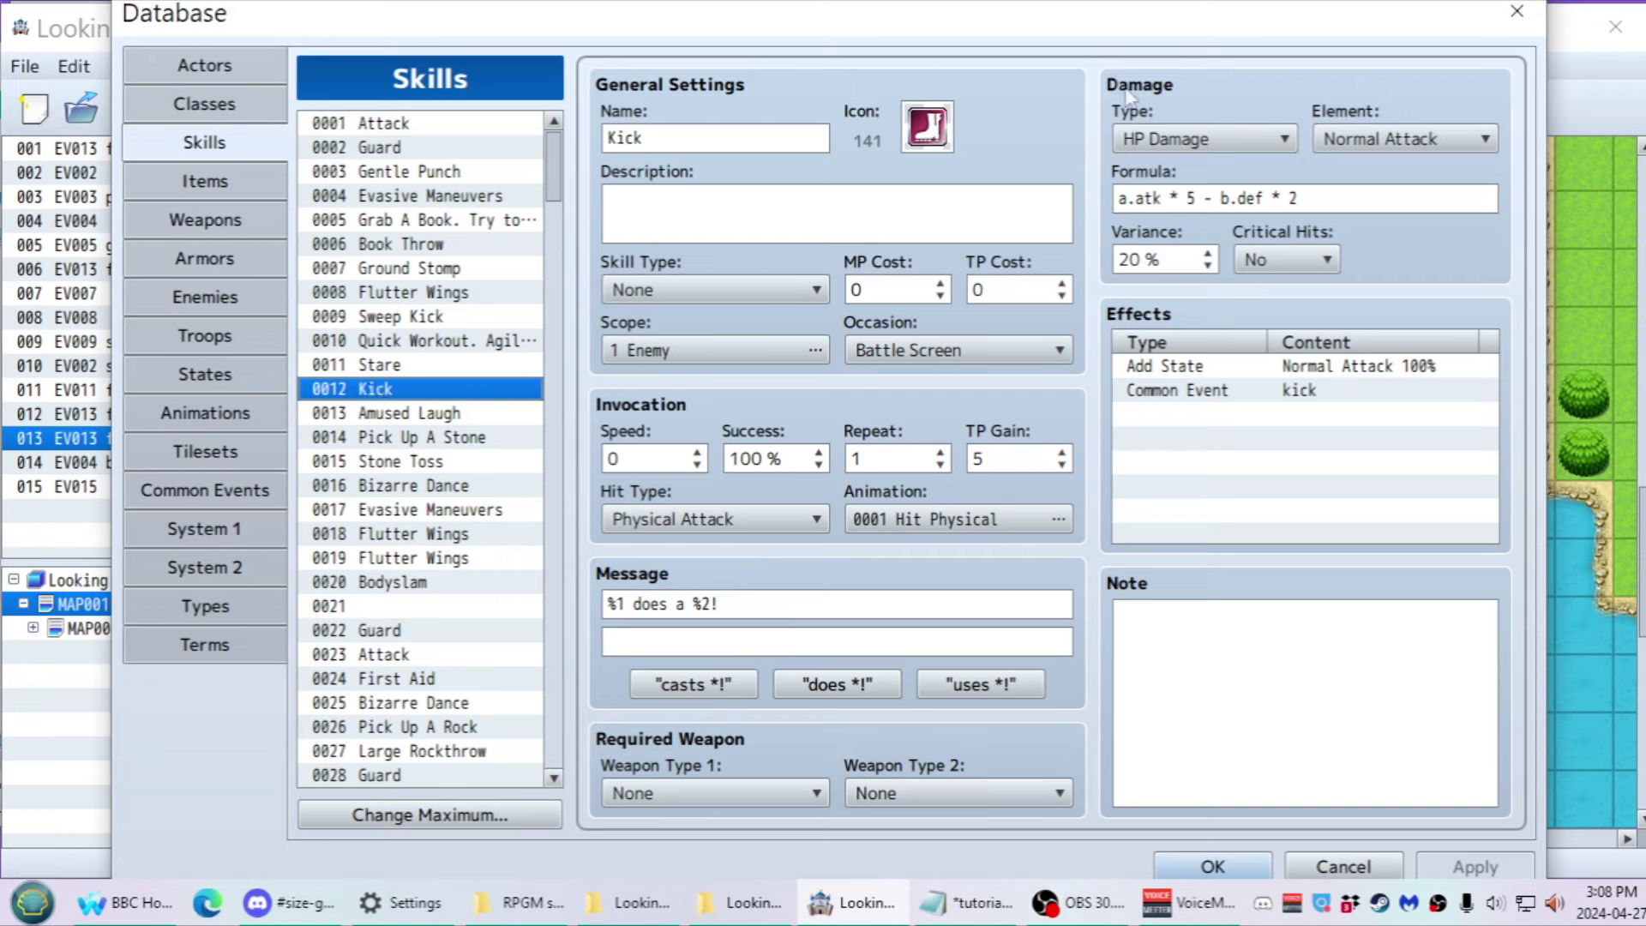
click(1162, 636)
click(1190, 489)
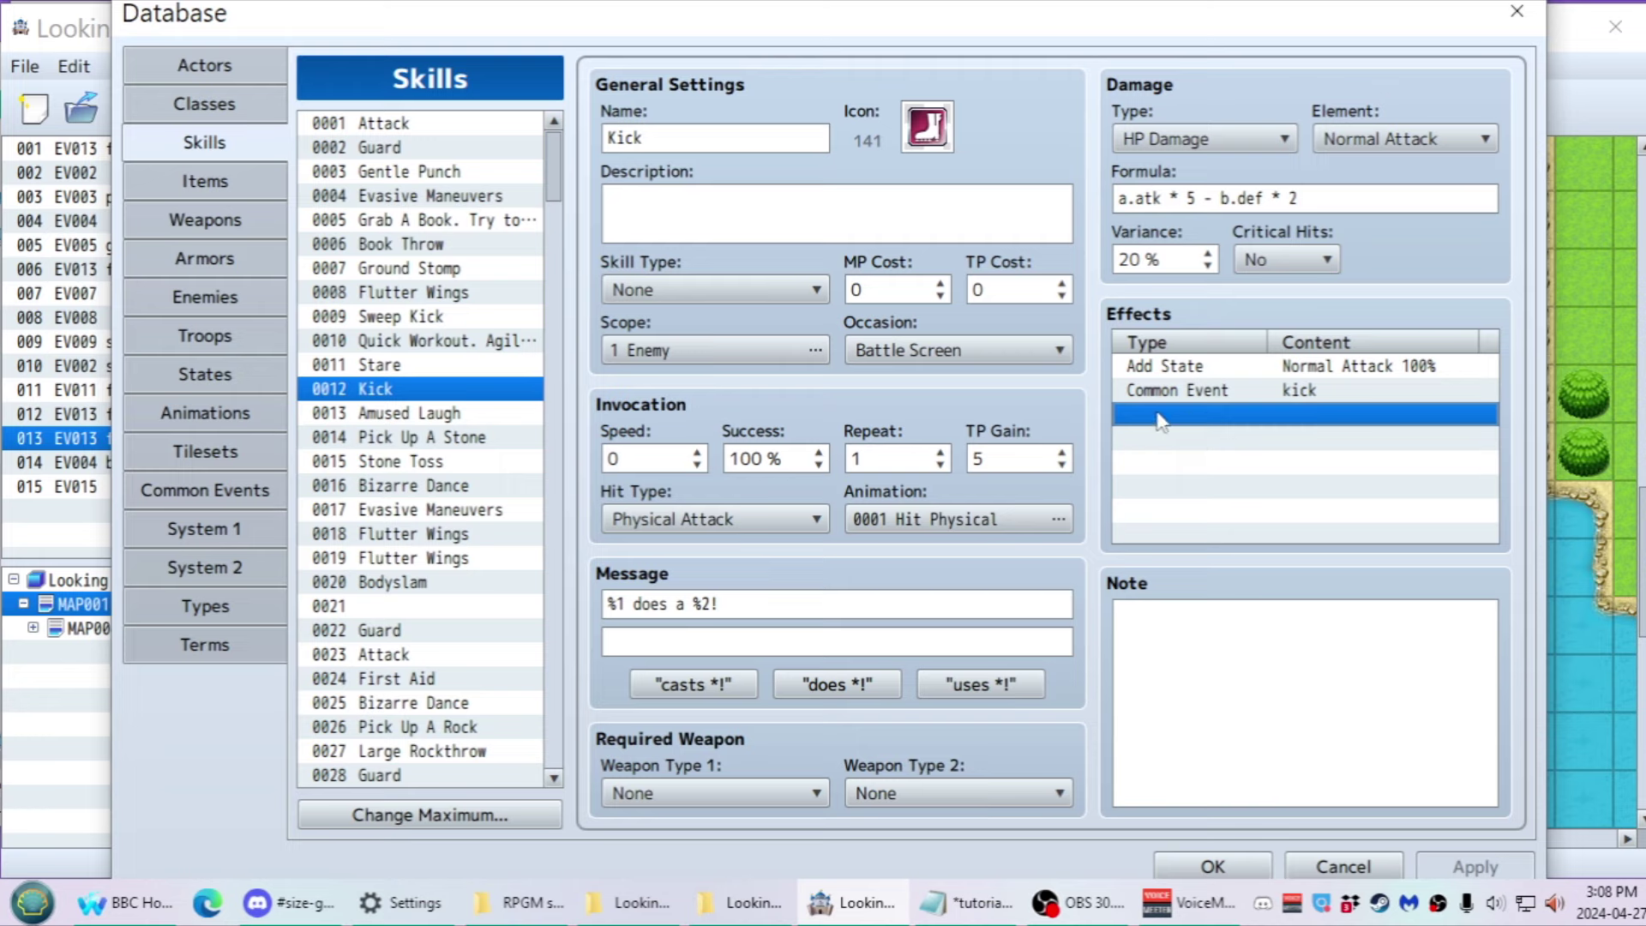
click(1170, 391)
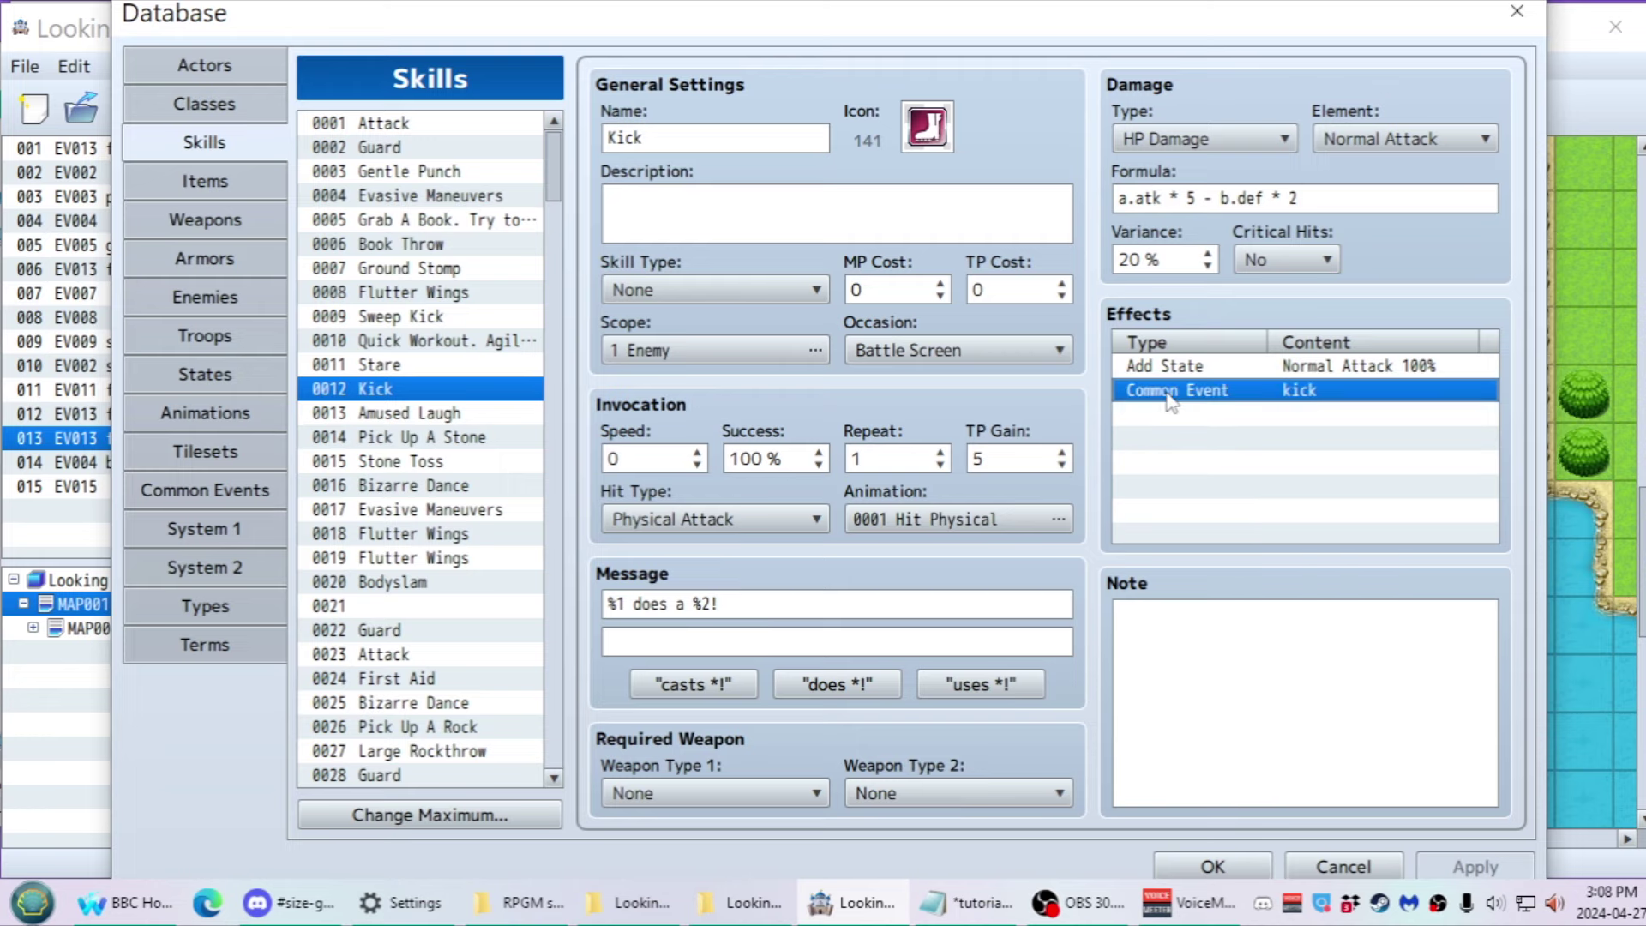
double_click(1171, 393)
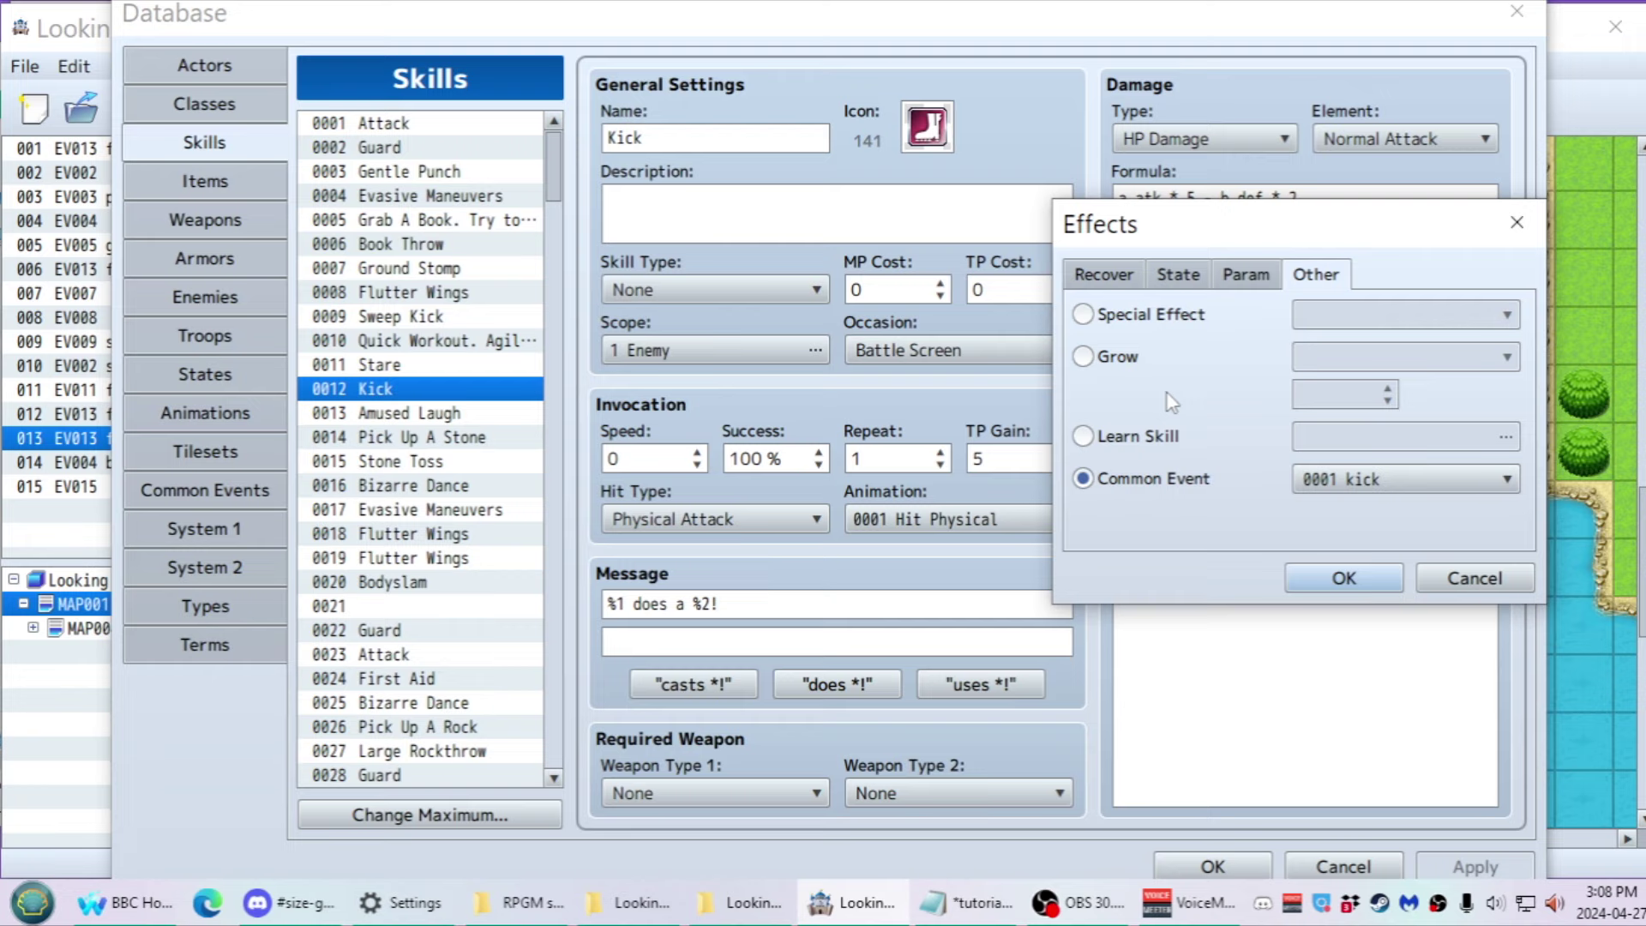
click(1334, 573)
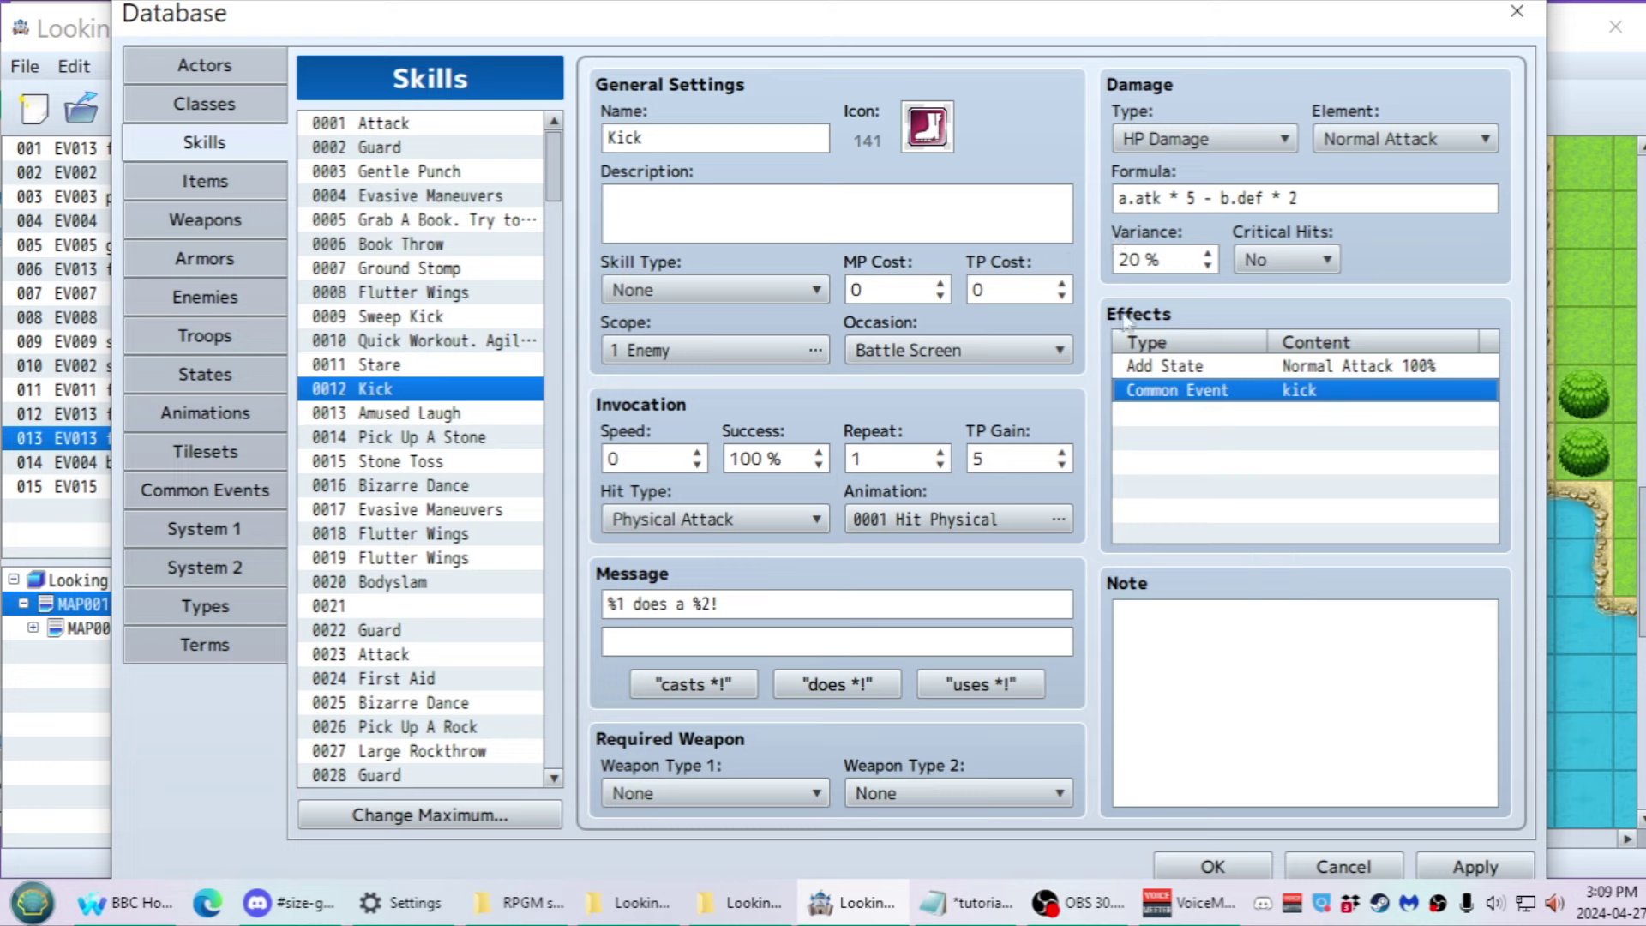
double_click(1205, 395)
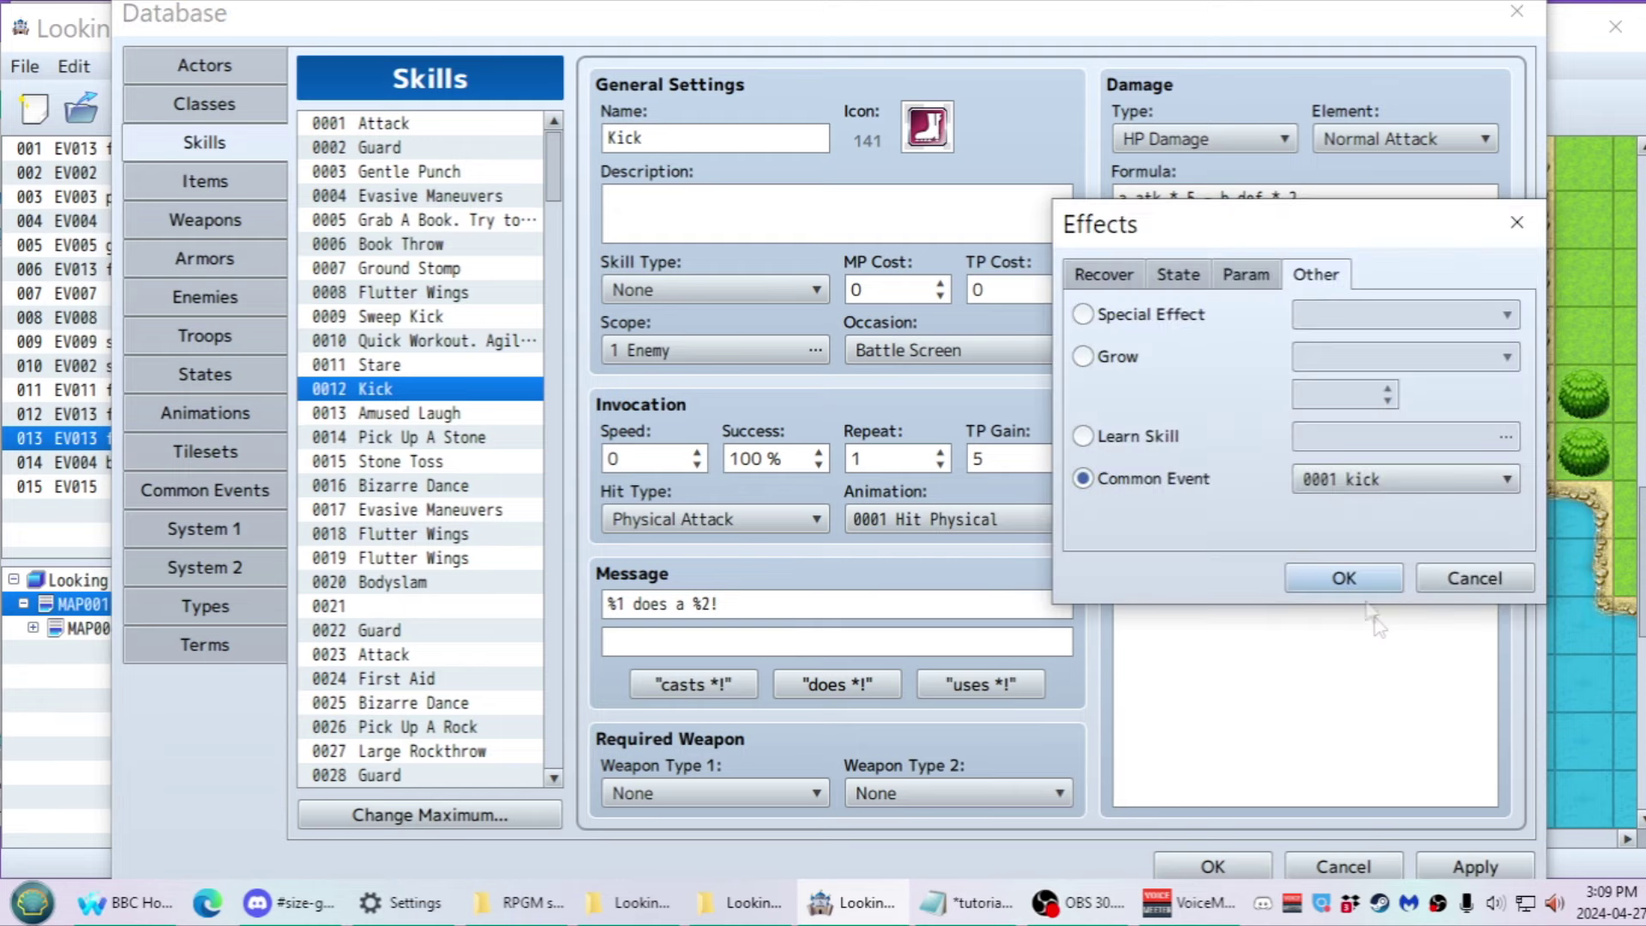
click(1343, 584)
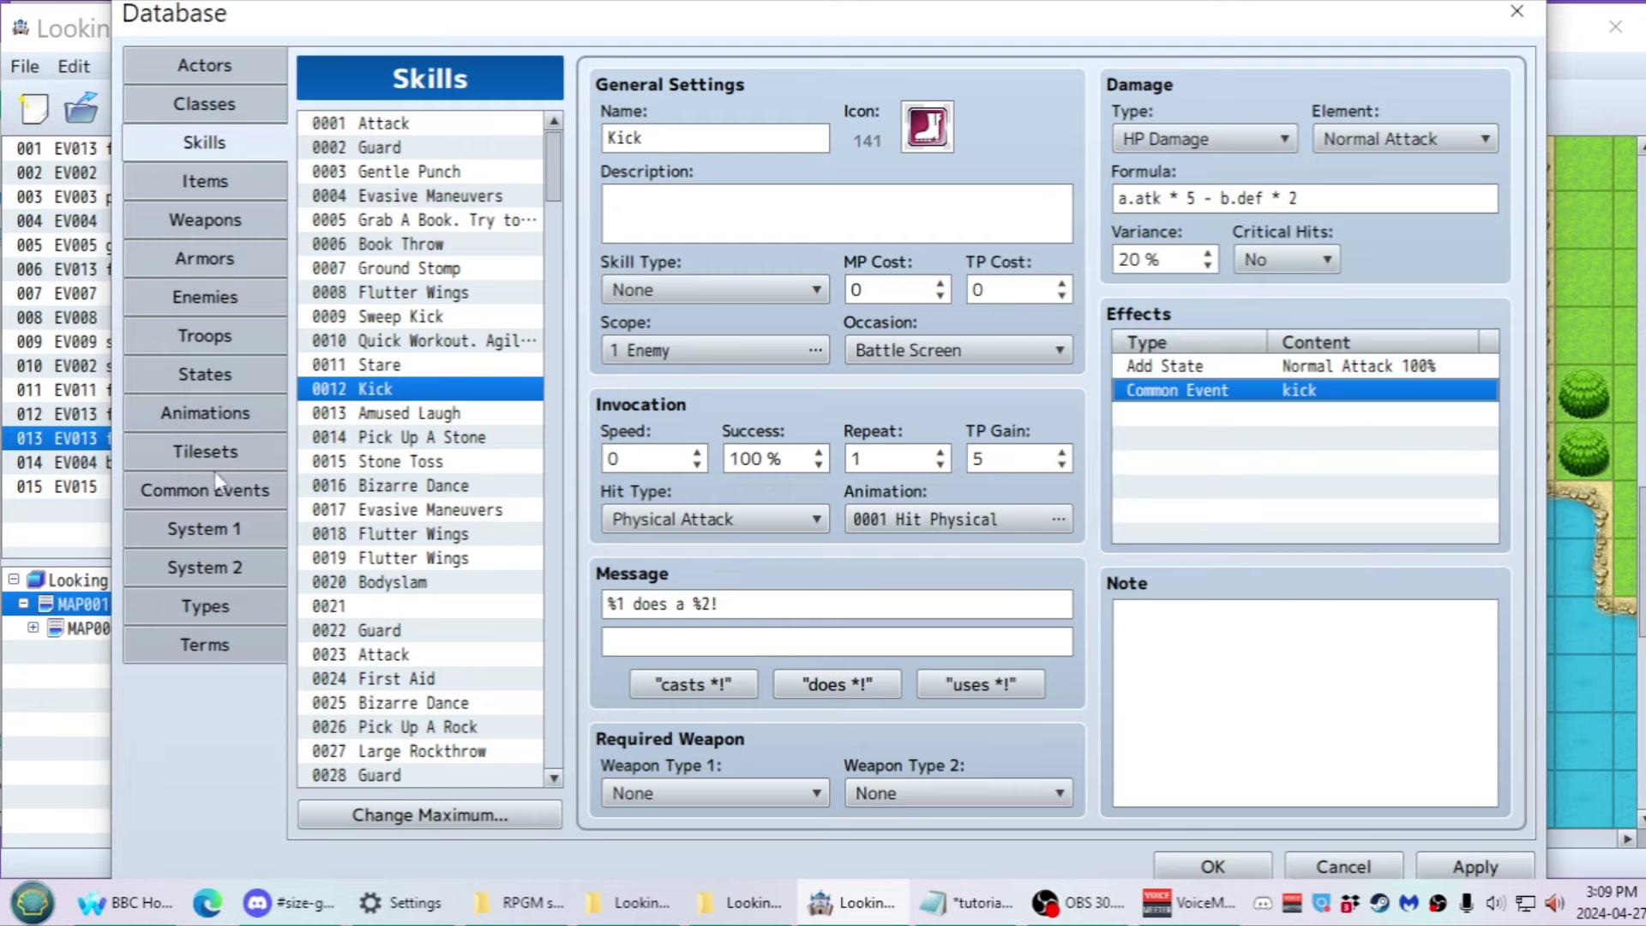
Step through the other enemy skills in the database to examine their Common Event effects
click(187, 487)
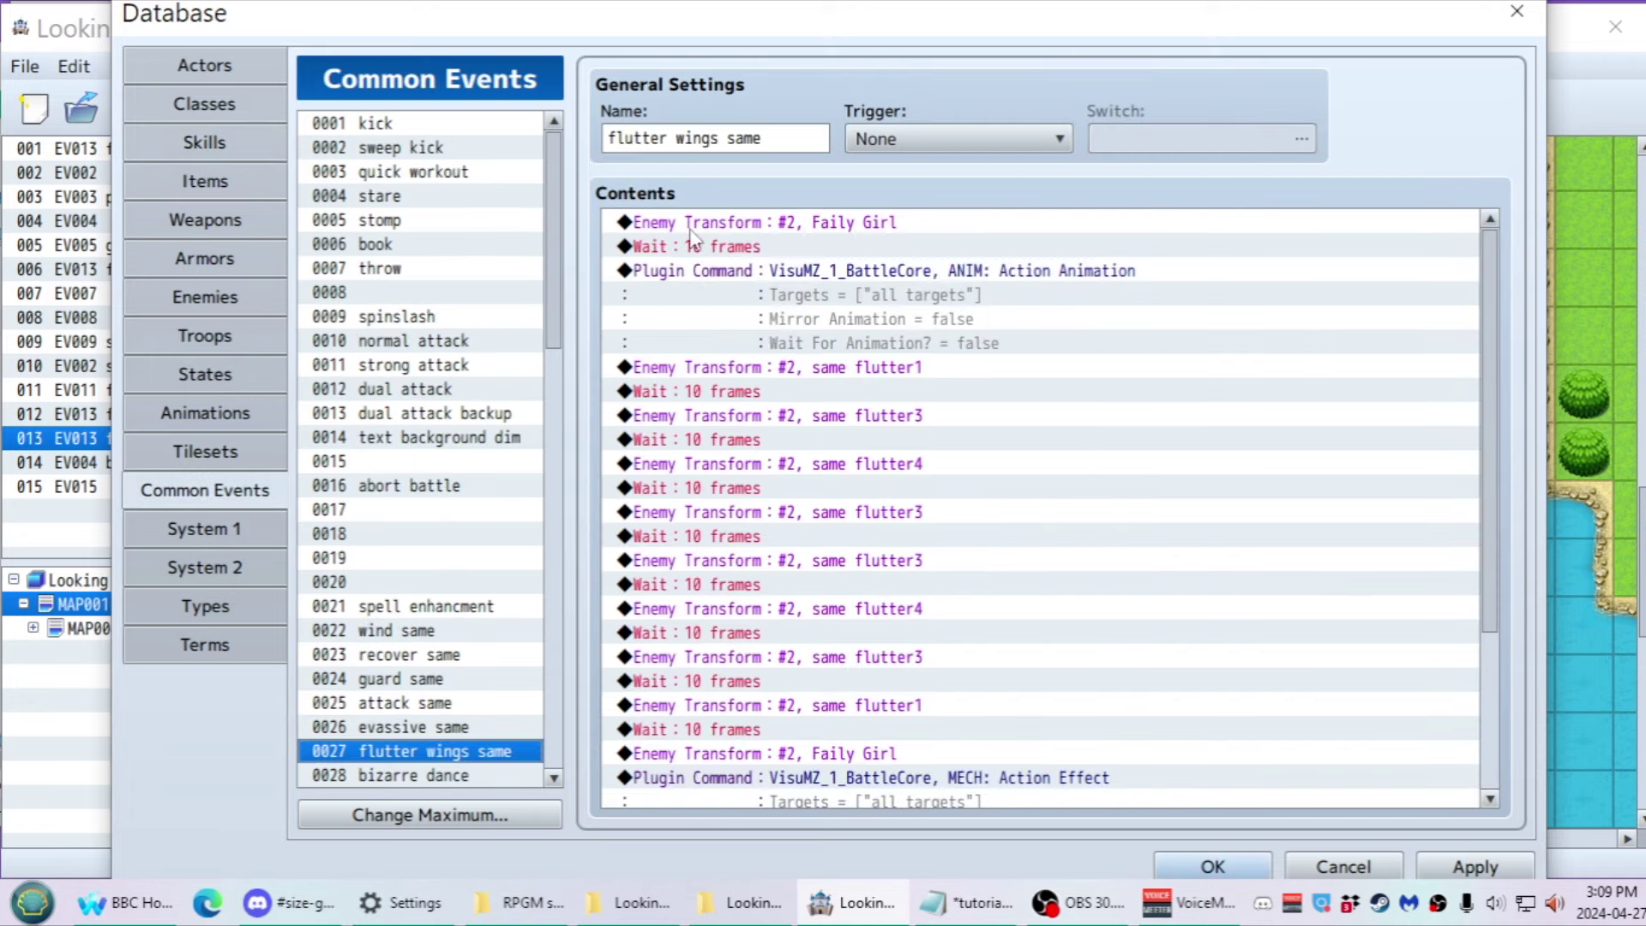
click(203, 142)
click(476, 343)
click(477, 316)
key(Down)
key(Down)
key(Down)
key(Down)
key(Down)
key(Down)
key(Down)
key(Down)
key(Down)
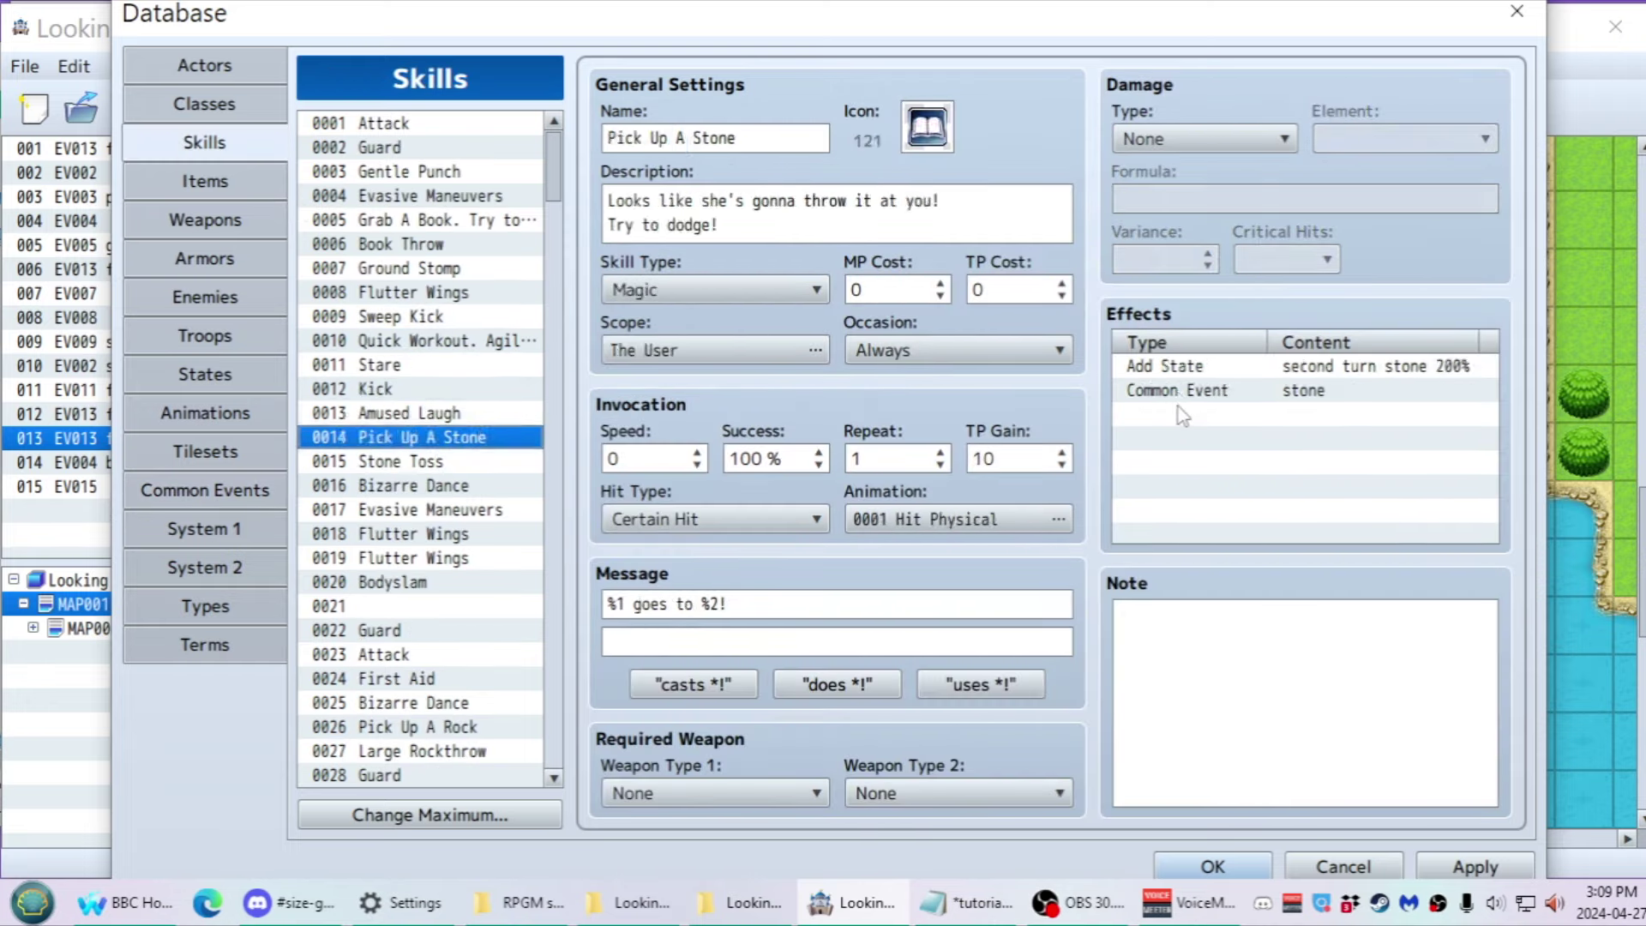
Open common event 0001 kick and examine the settings of its Enemy Transform command for kick1
click(198, 494)
key(Home)
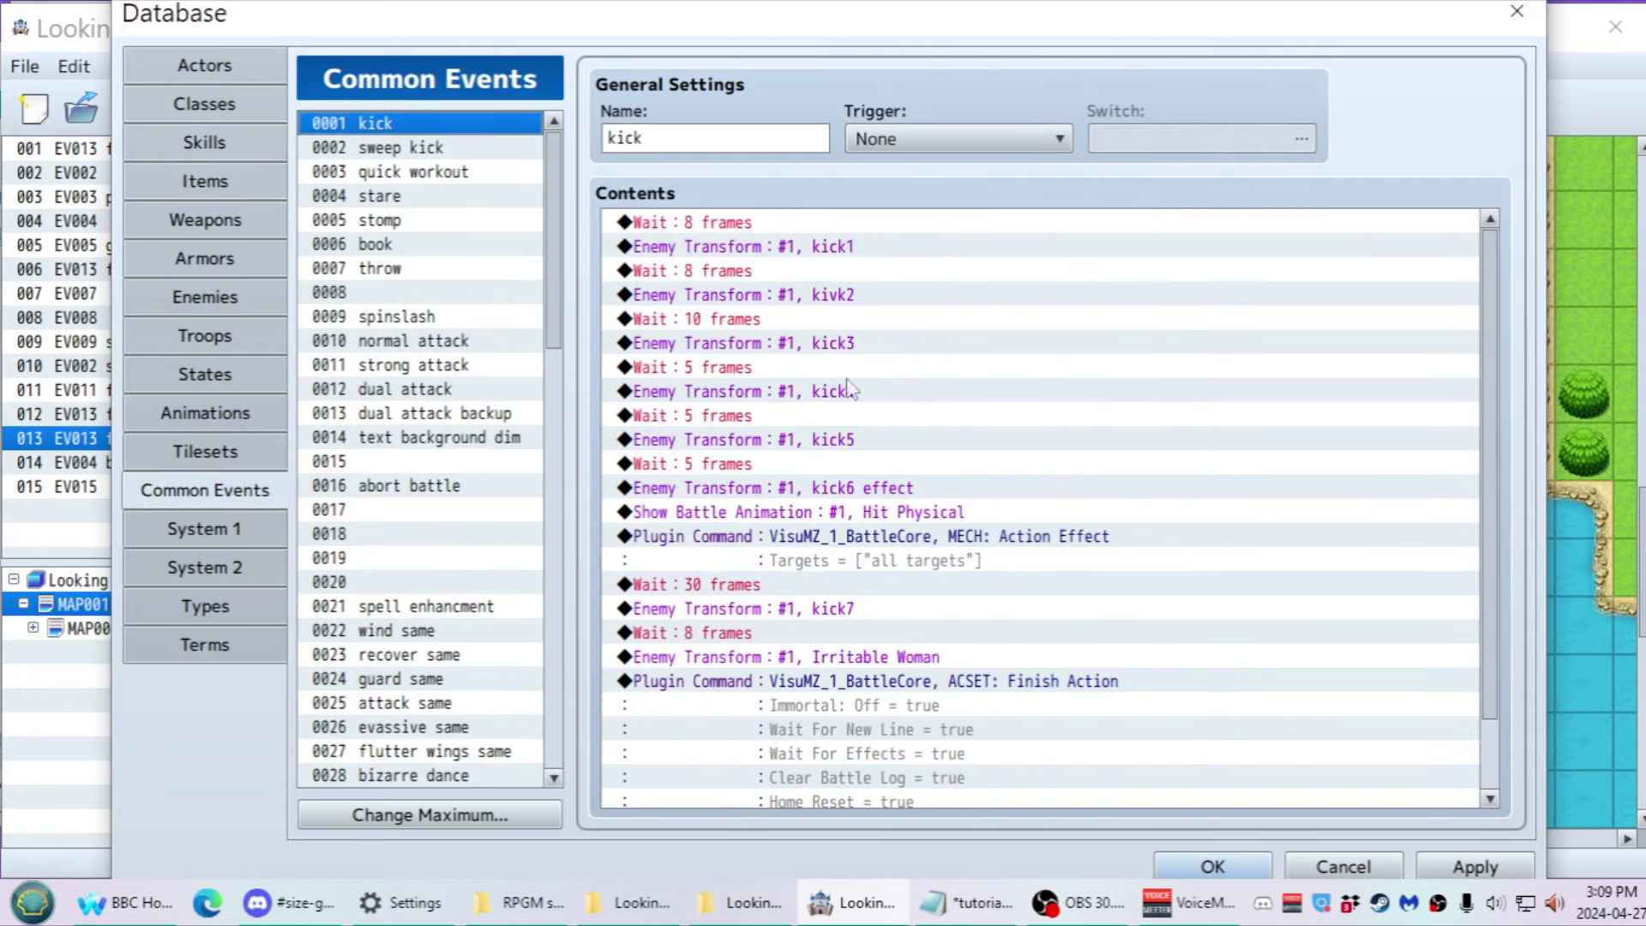
click(664, 225)
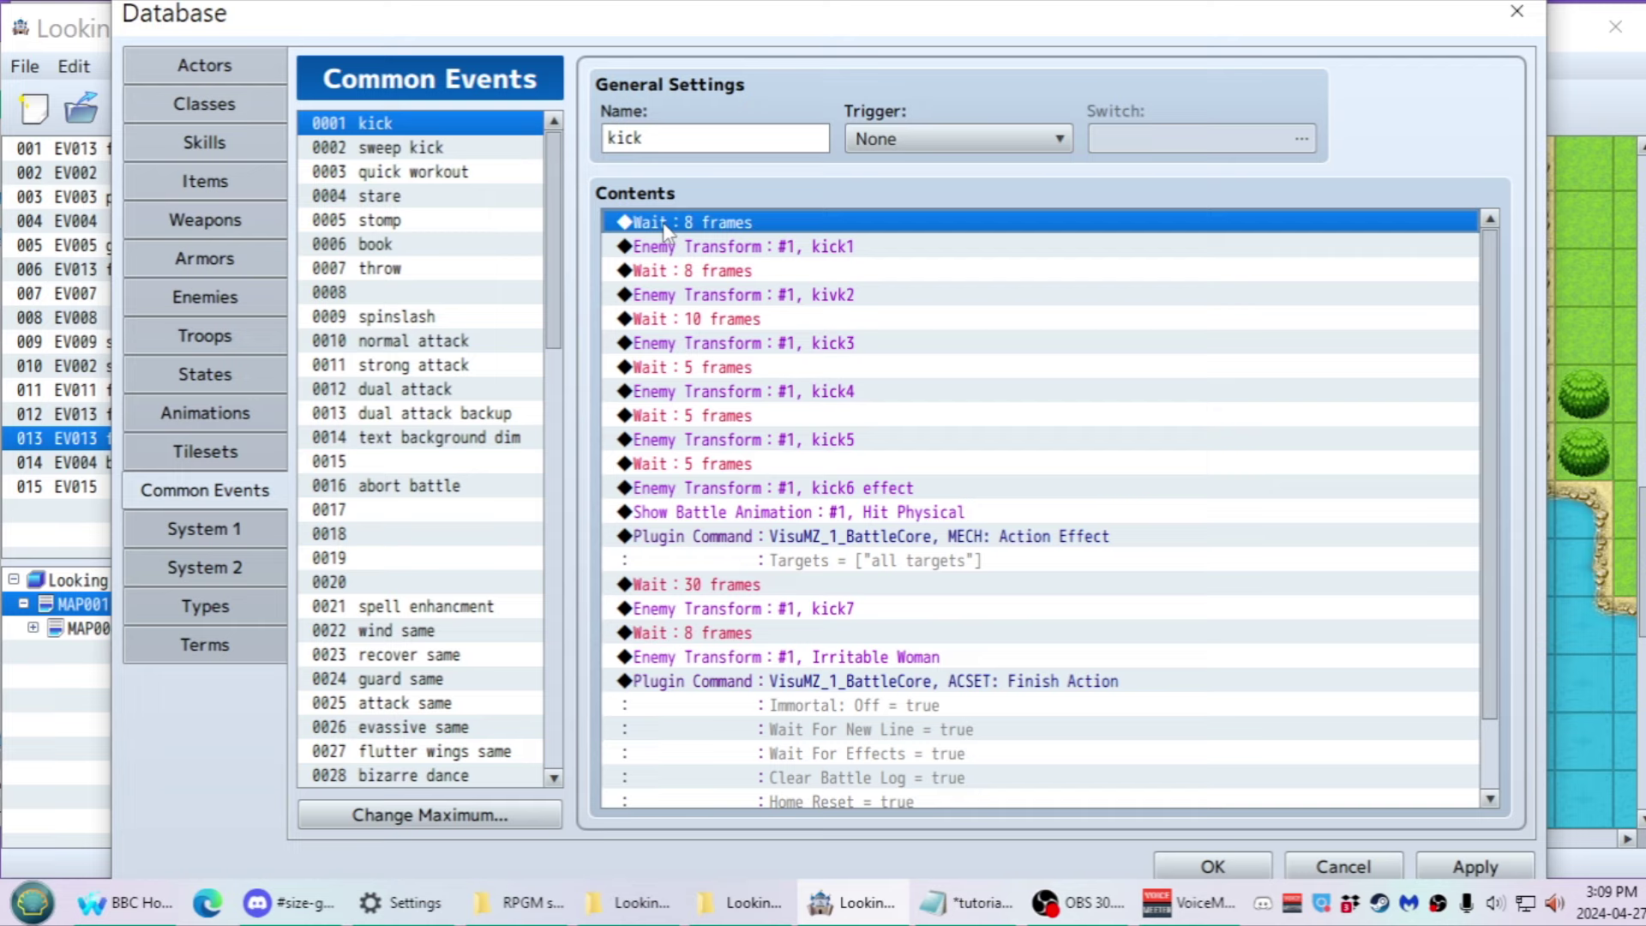
click(662, 250)
double_click(662, 249)
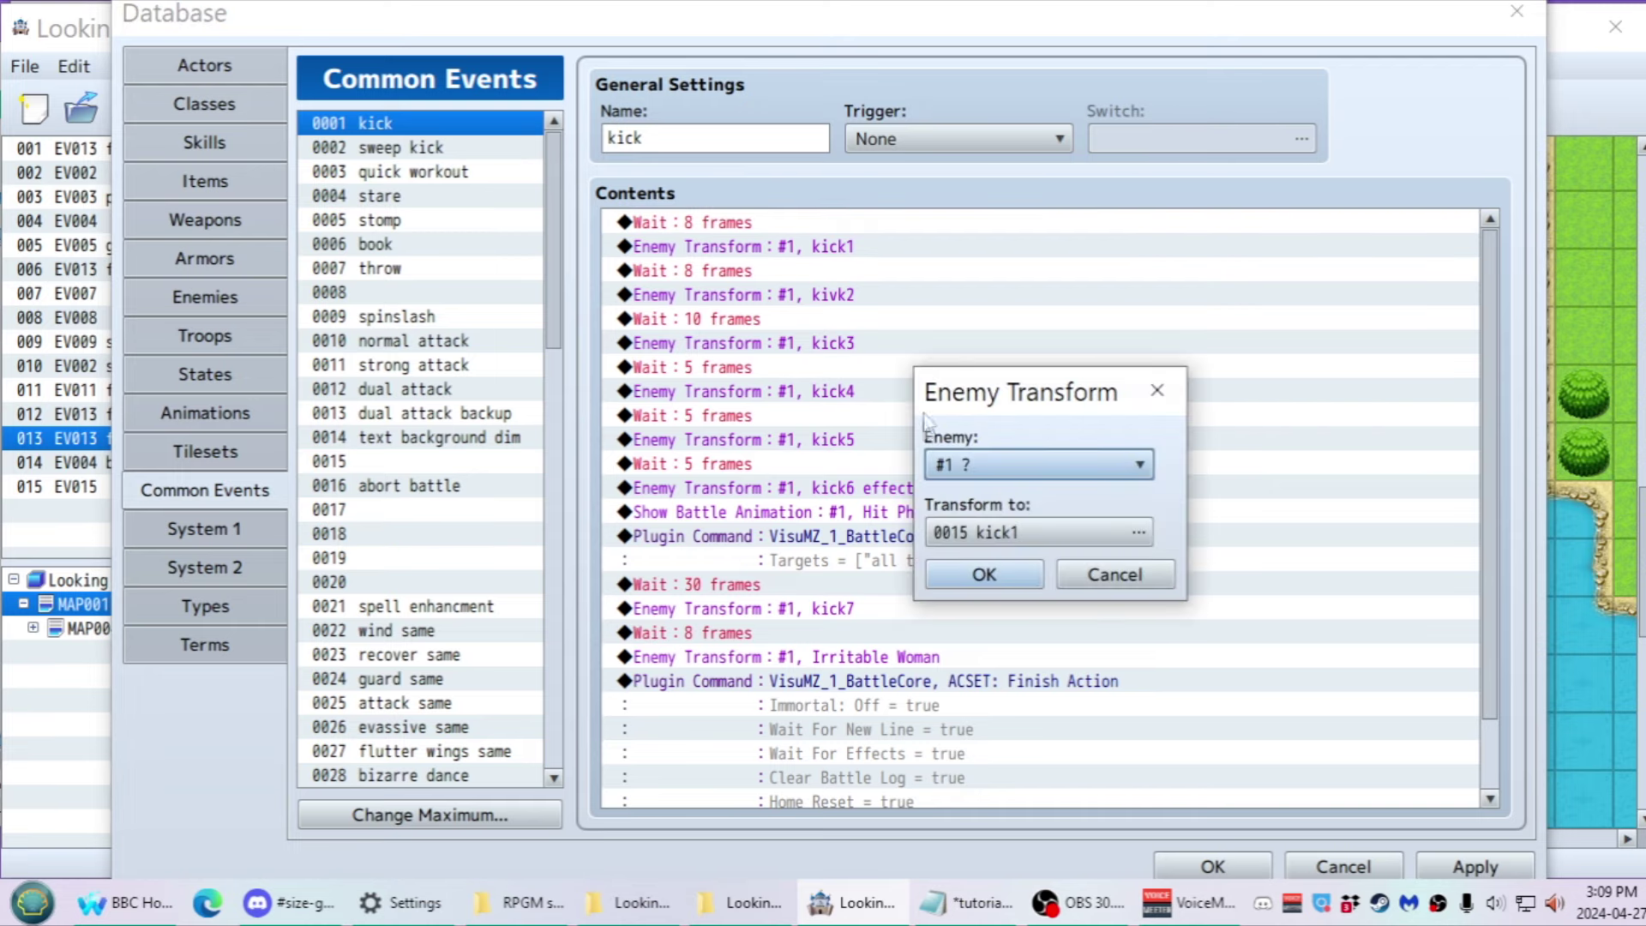
click(1110, 573)
Insert an Enemy Transform command turning enemy #1 into 0104 Irritable kick in place of the kick1 transform
key(Insert)
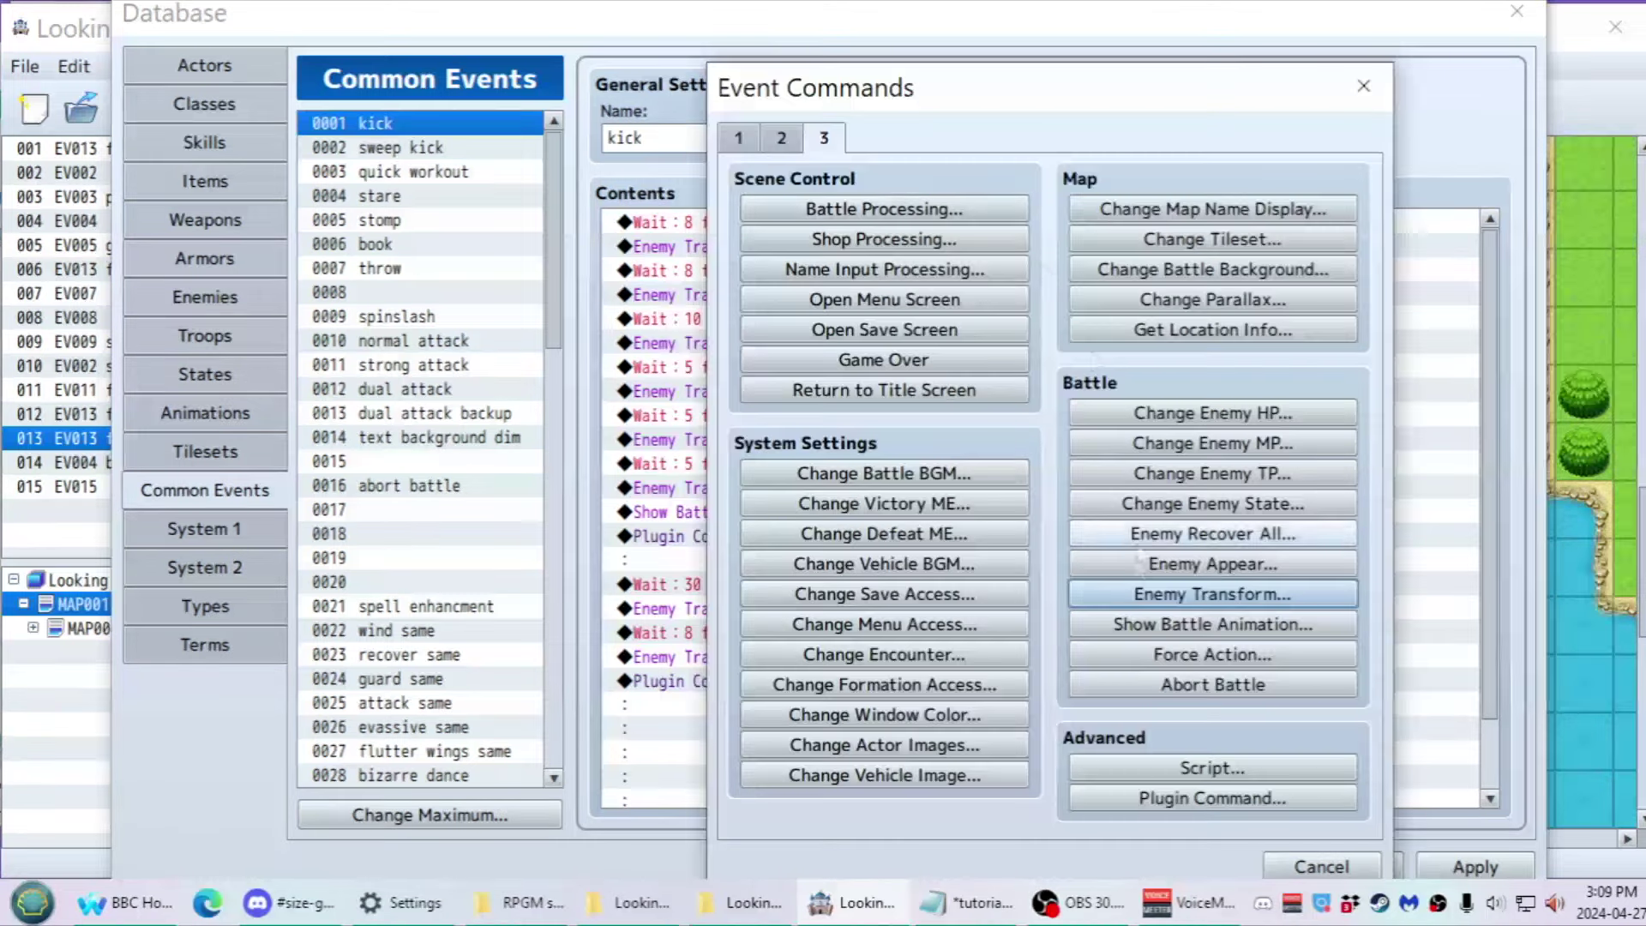
click(1136, 595)
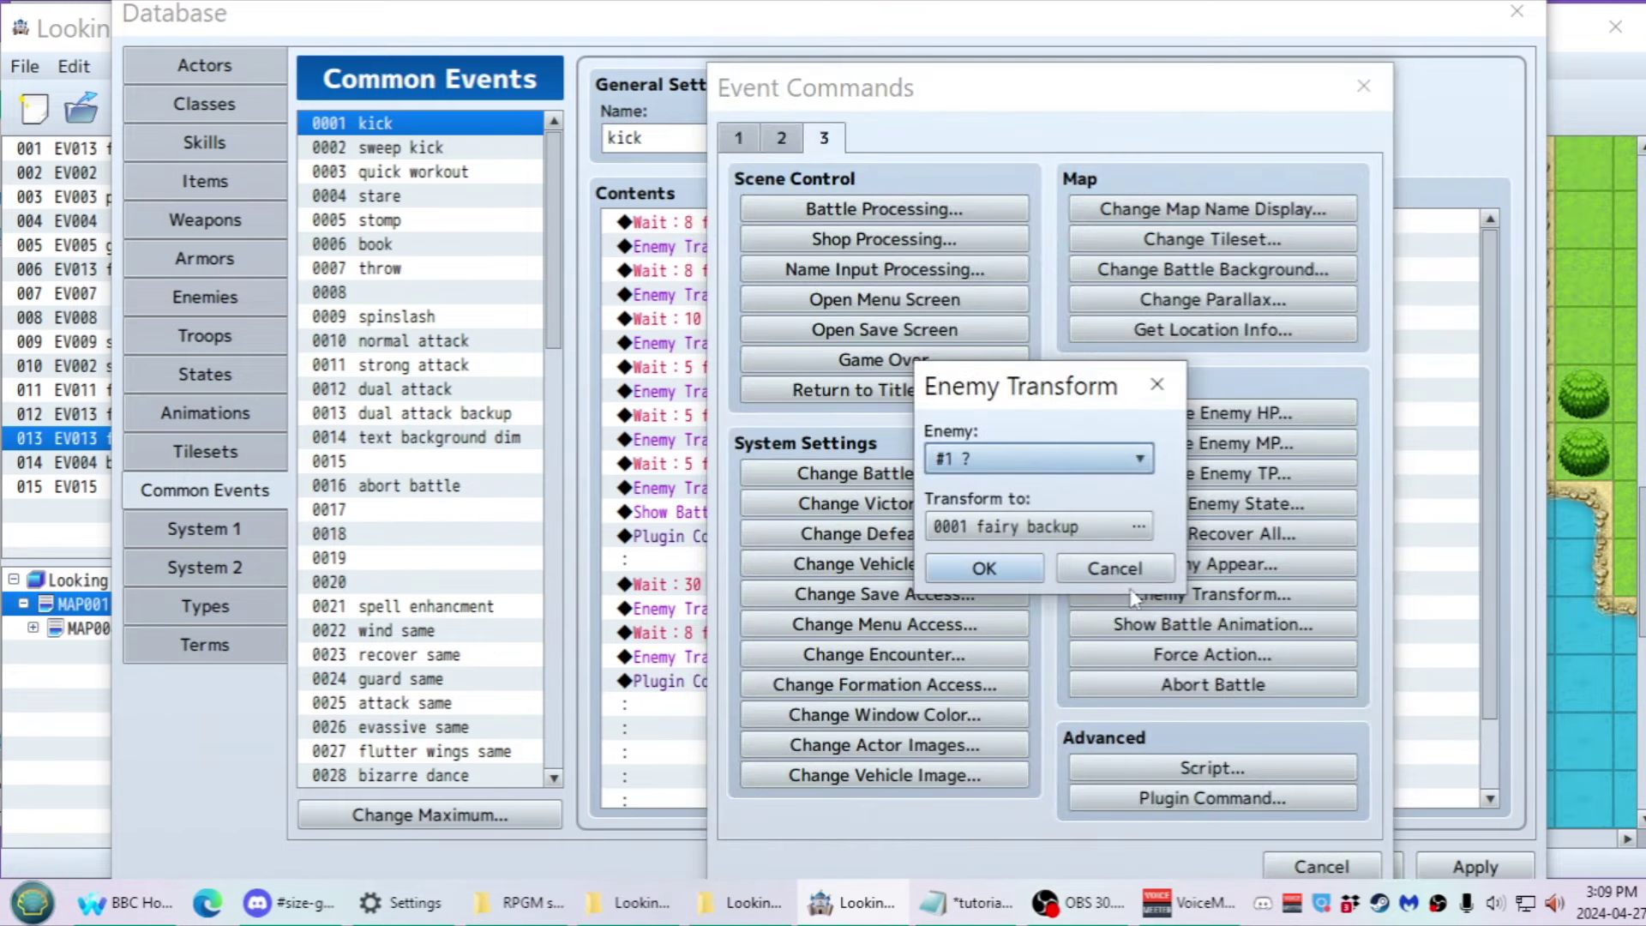
click(1068, 459)
click(1068, 459)
double_click(1032, 528)
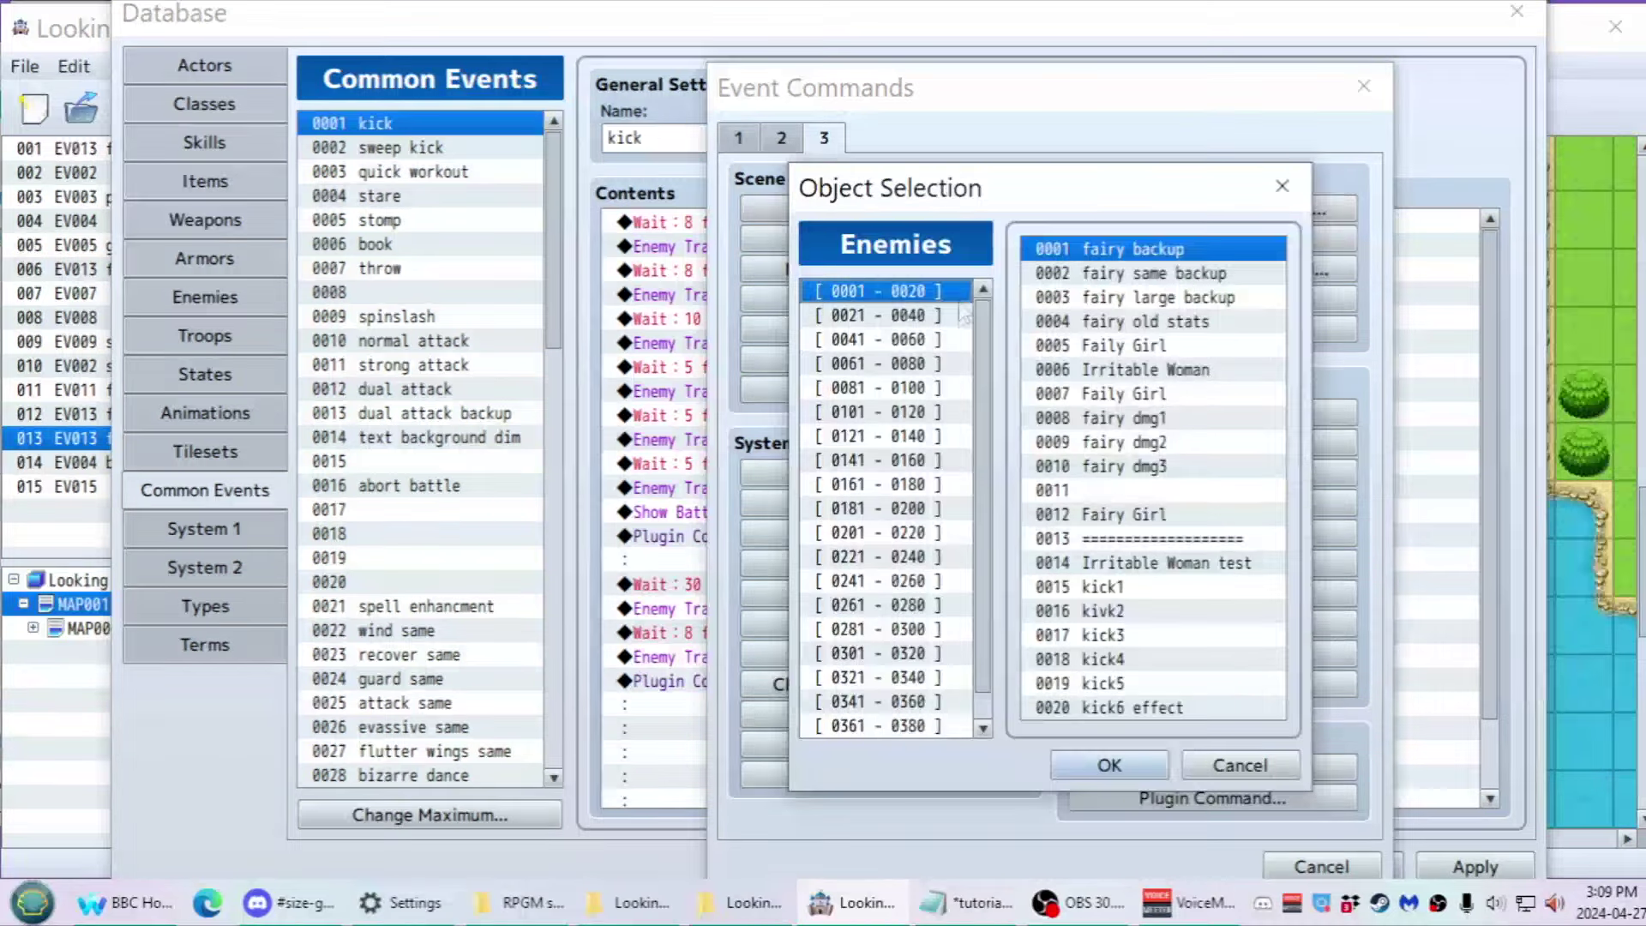
drag(875, 343, 898, 414)
click(1145, 325)
click(1109, 765)
click(977, 566)
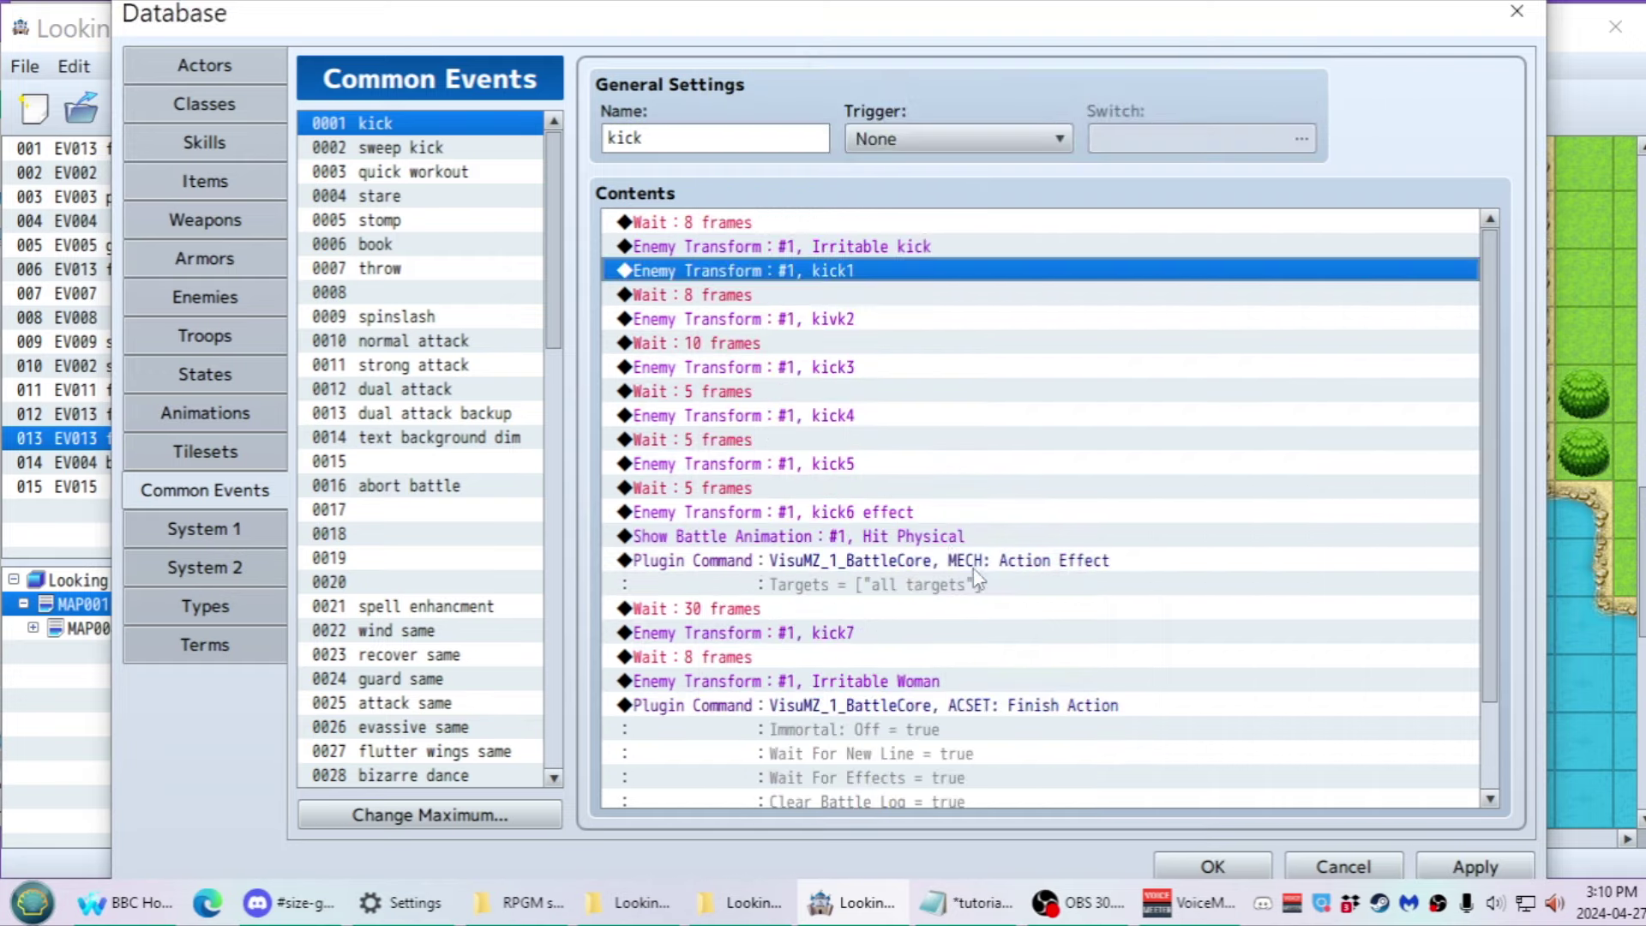
double_click(785, 318)
click(992, 537)
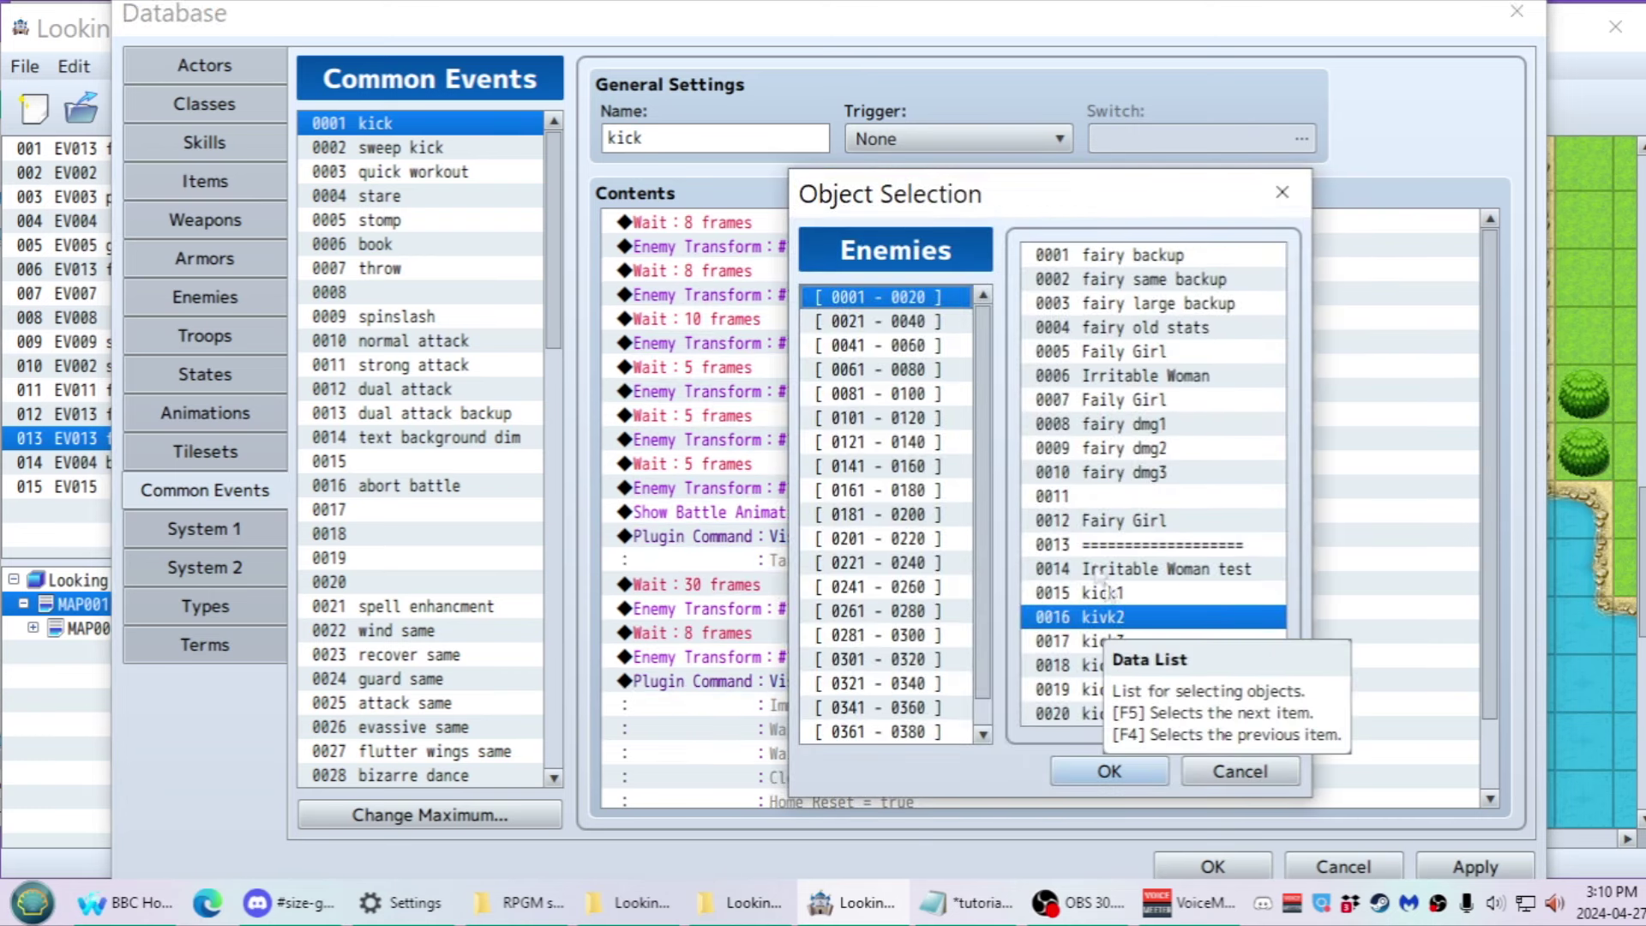
click(907, 369)
click(909, 393)
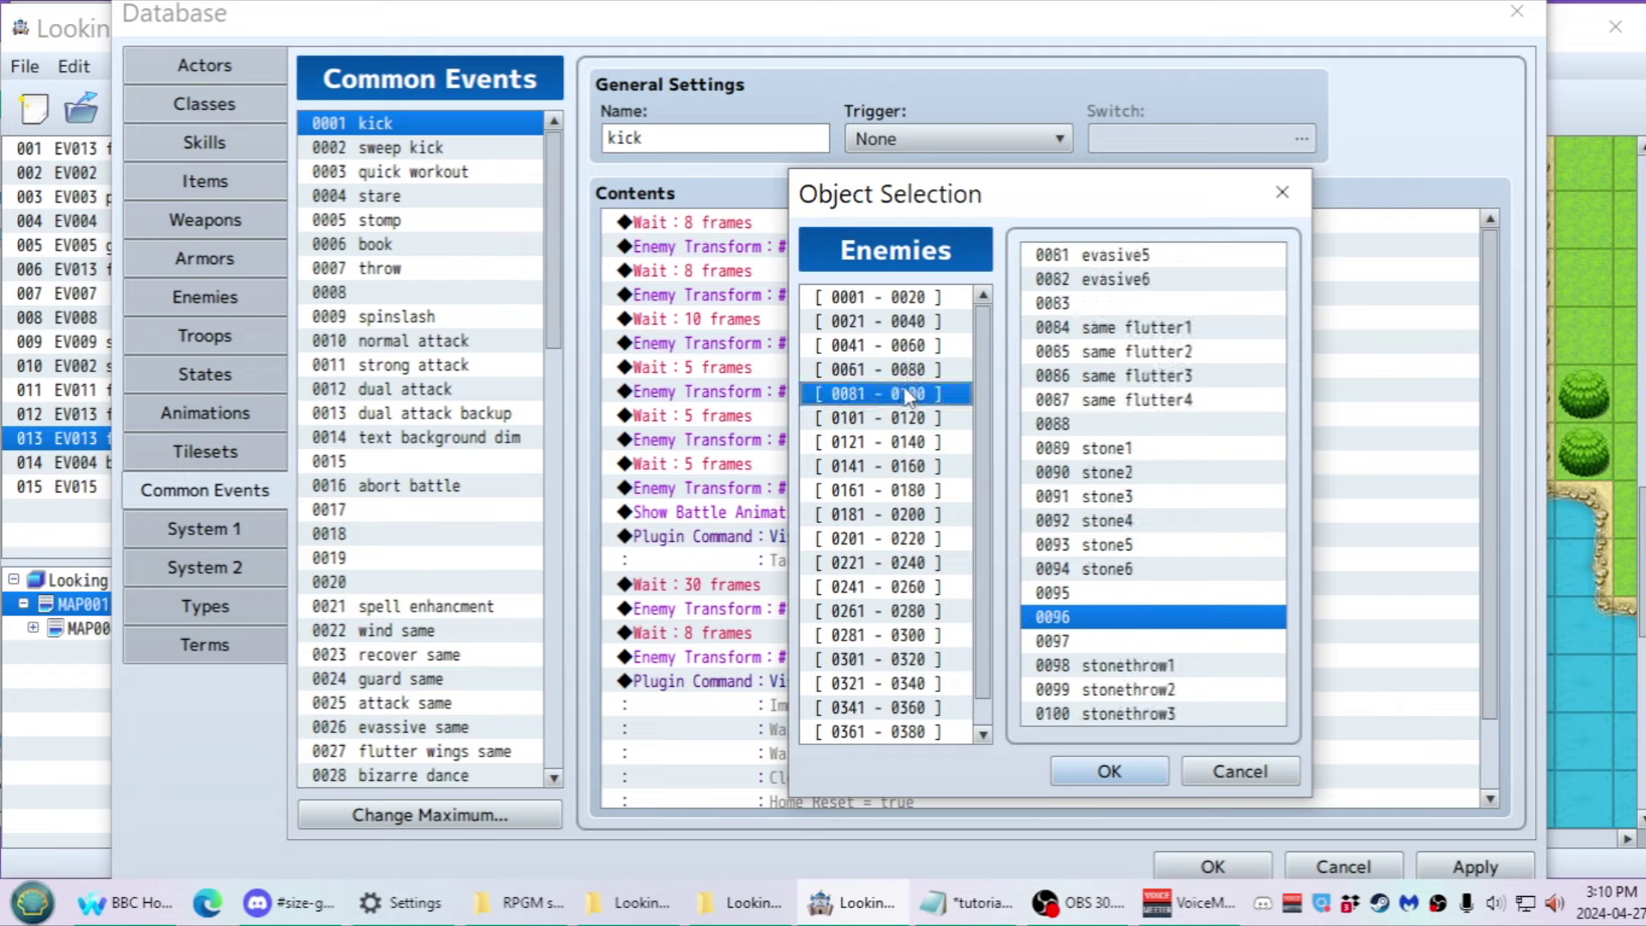
click(909, 418)
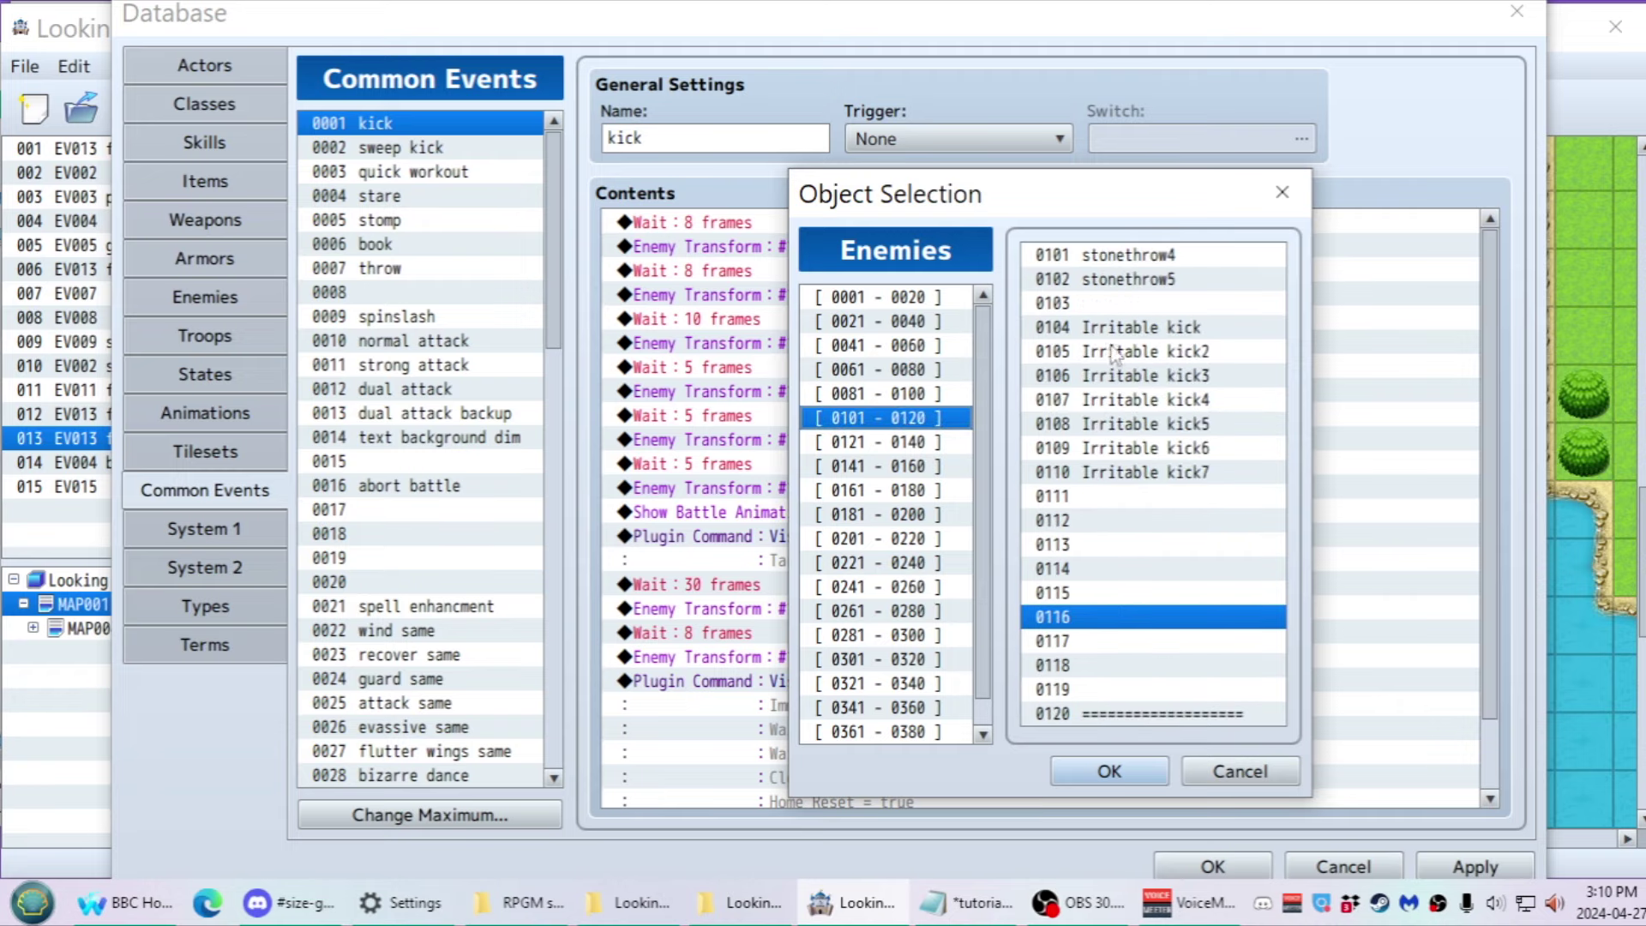
click(1240, 771)
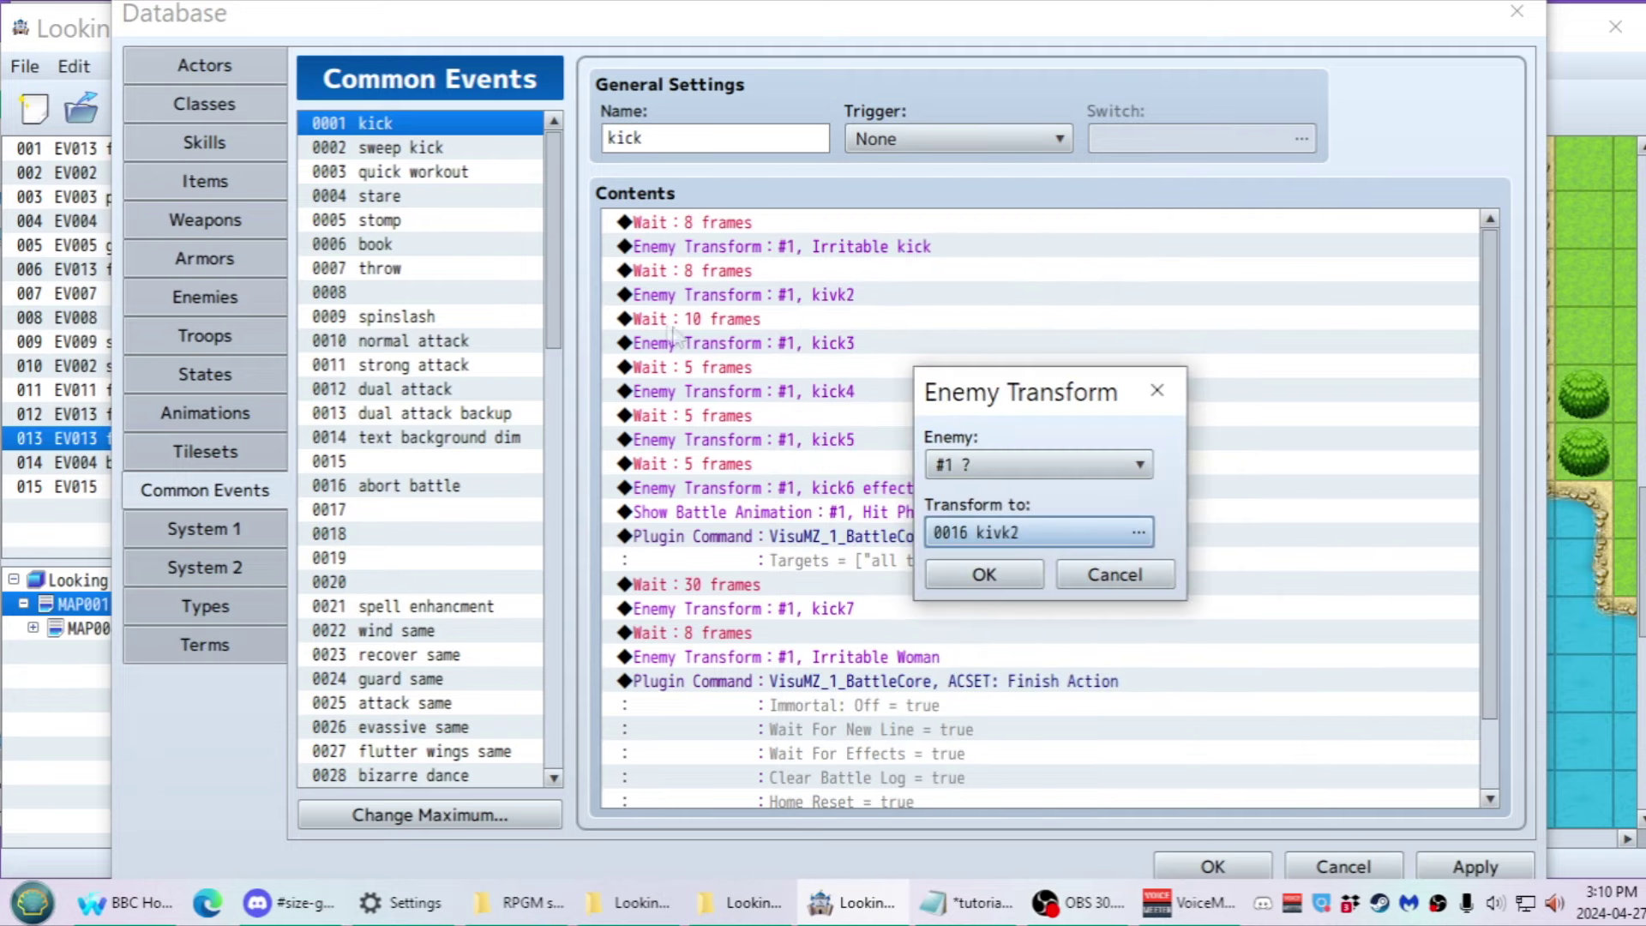
click(1068, 576)
Replace the Enemy Transform commands from kivk2 through kick7 with copies of the Irritable kick transform
click(806, 247)
key(Down)
key(Down)
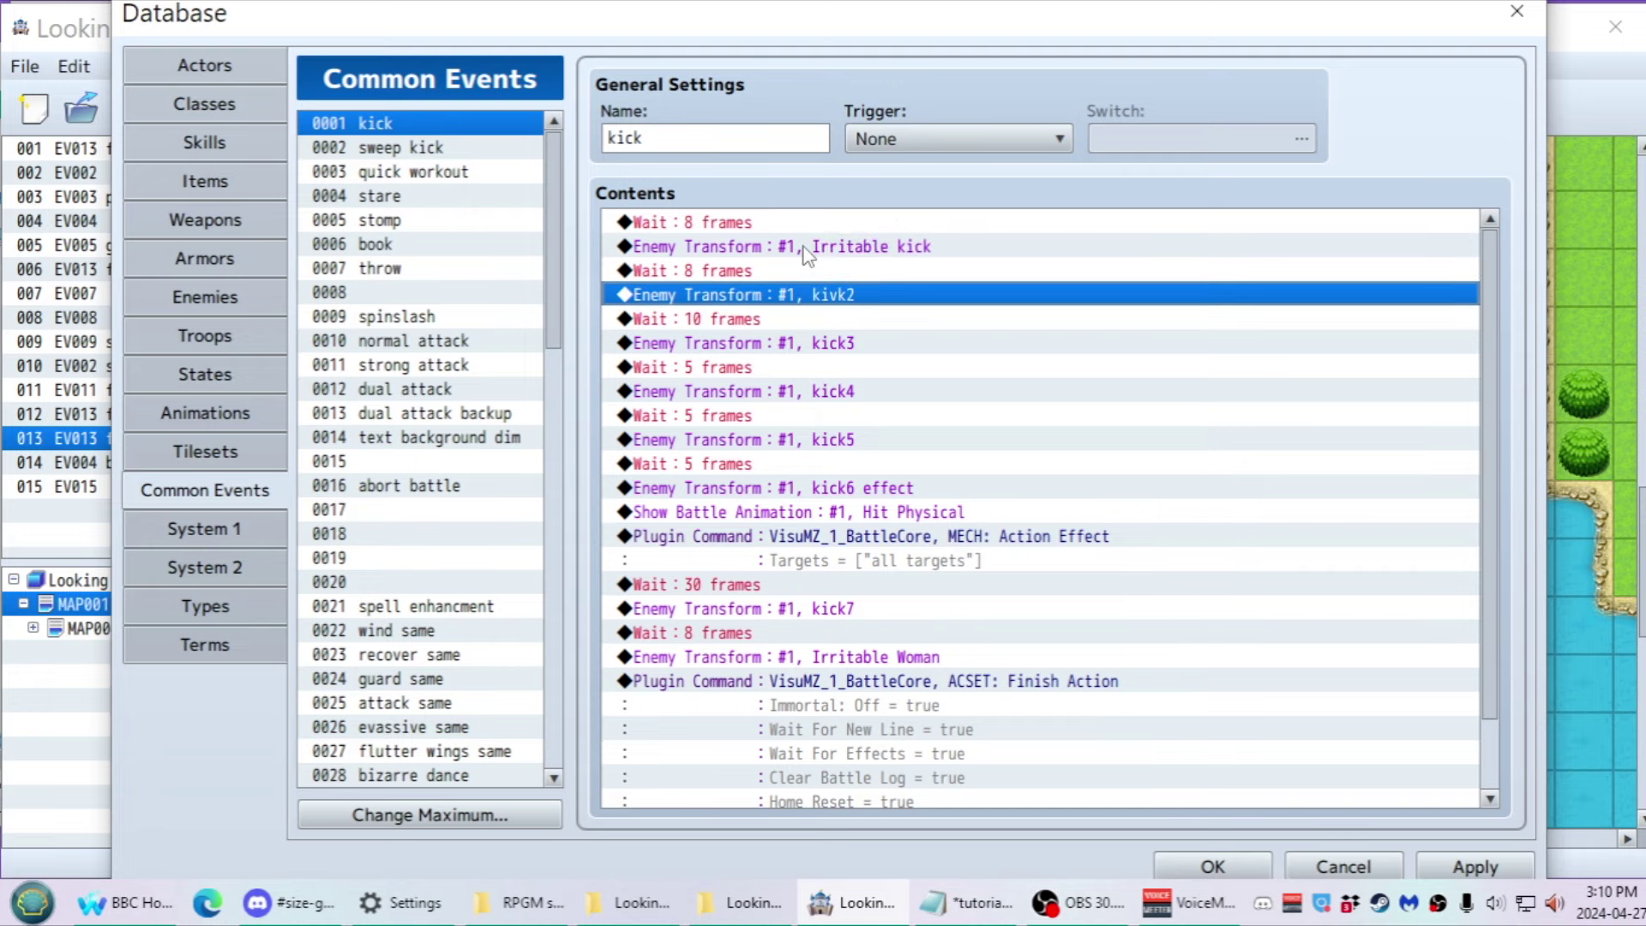
key(Delete)
key(ctrl+v)
key(Down)
key(Down)
key(Up)
key(Delete)
key(ctrl+v)
key(Down)
key(Delete)
key(ctrl+v)
key(Down)
key(Delete)
key(ctrl+v)
key(Down)
key(Delete)
key(ctrl+v)
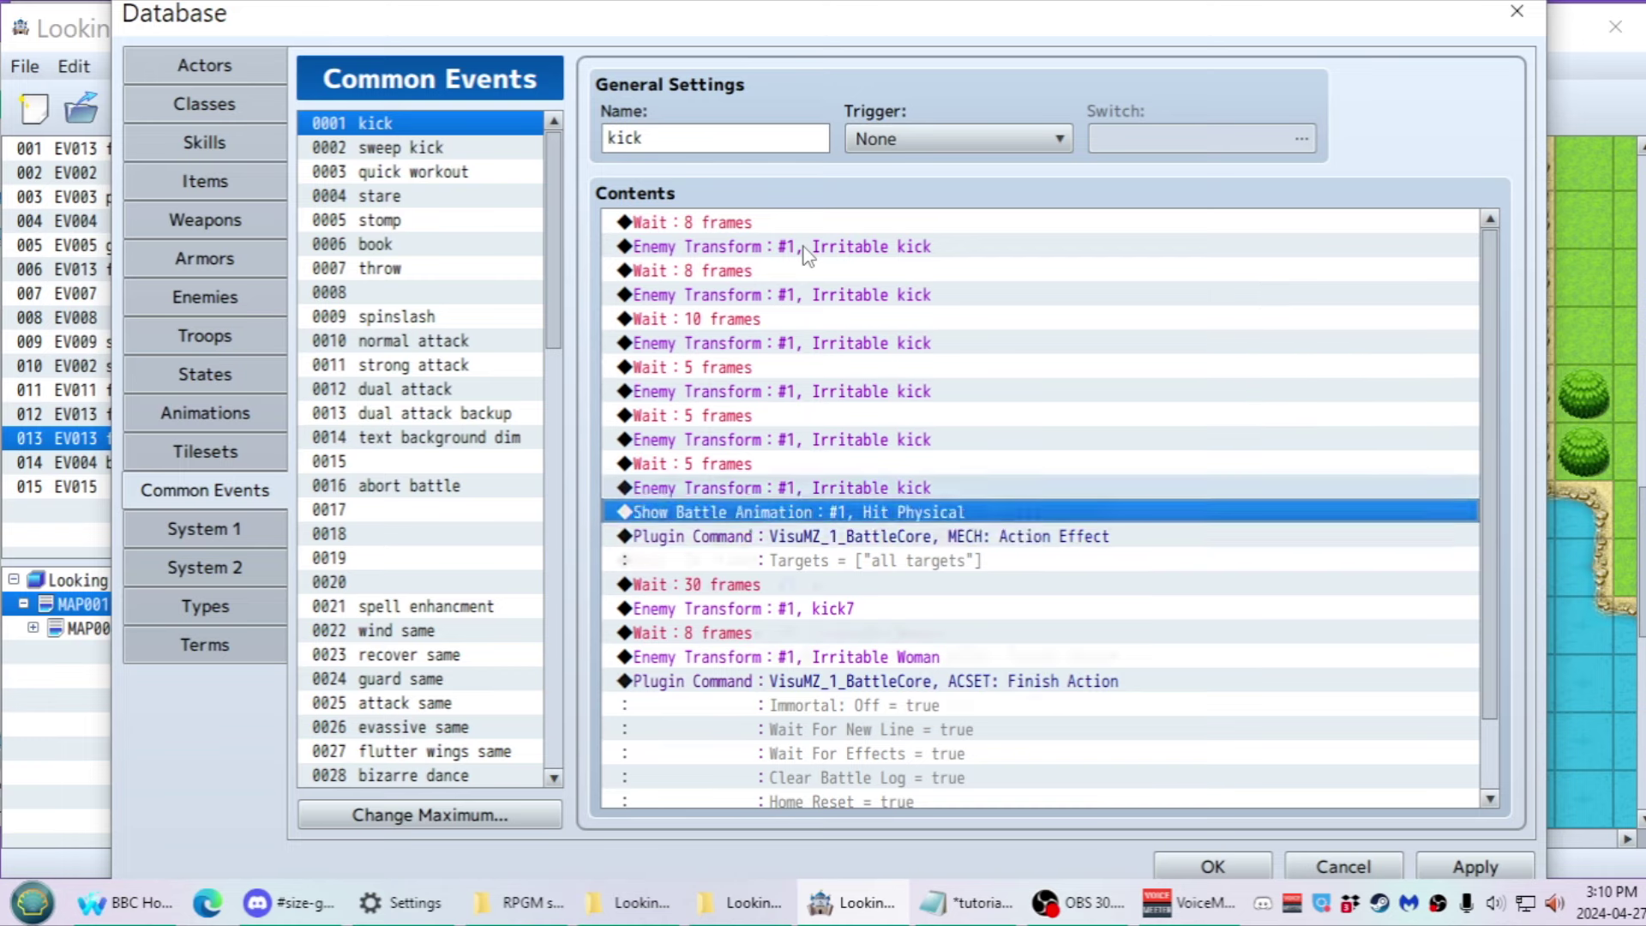
key(Down)
key(Down)
key(Down)
key(Delete)
key(ctrl+v)
click(832, 316)
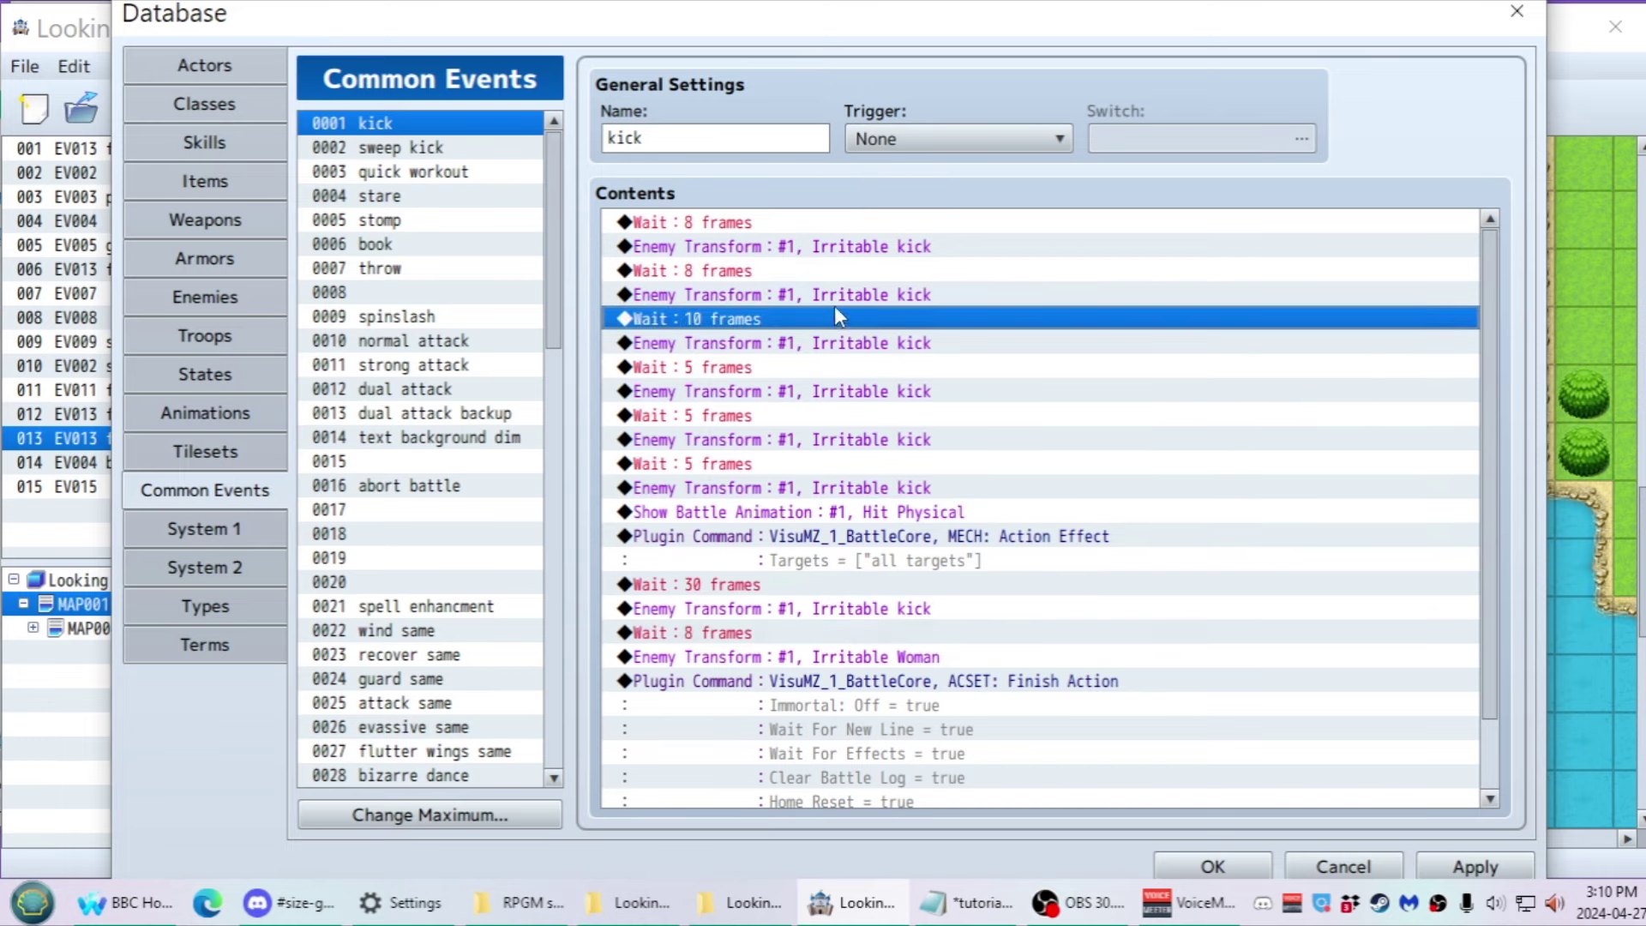
double_click(832, 315)
click(1079, 547)
Set the second Enemy Transform command to 0105 Irritable kick2 and the third to 0106 Irritable kick3
double_click(832, 294)
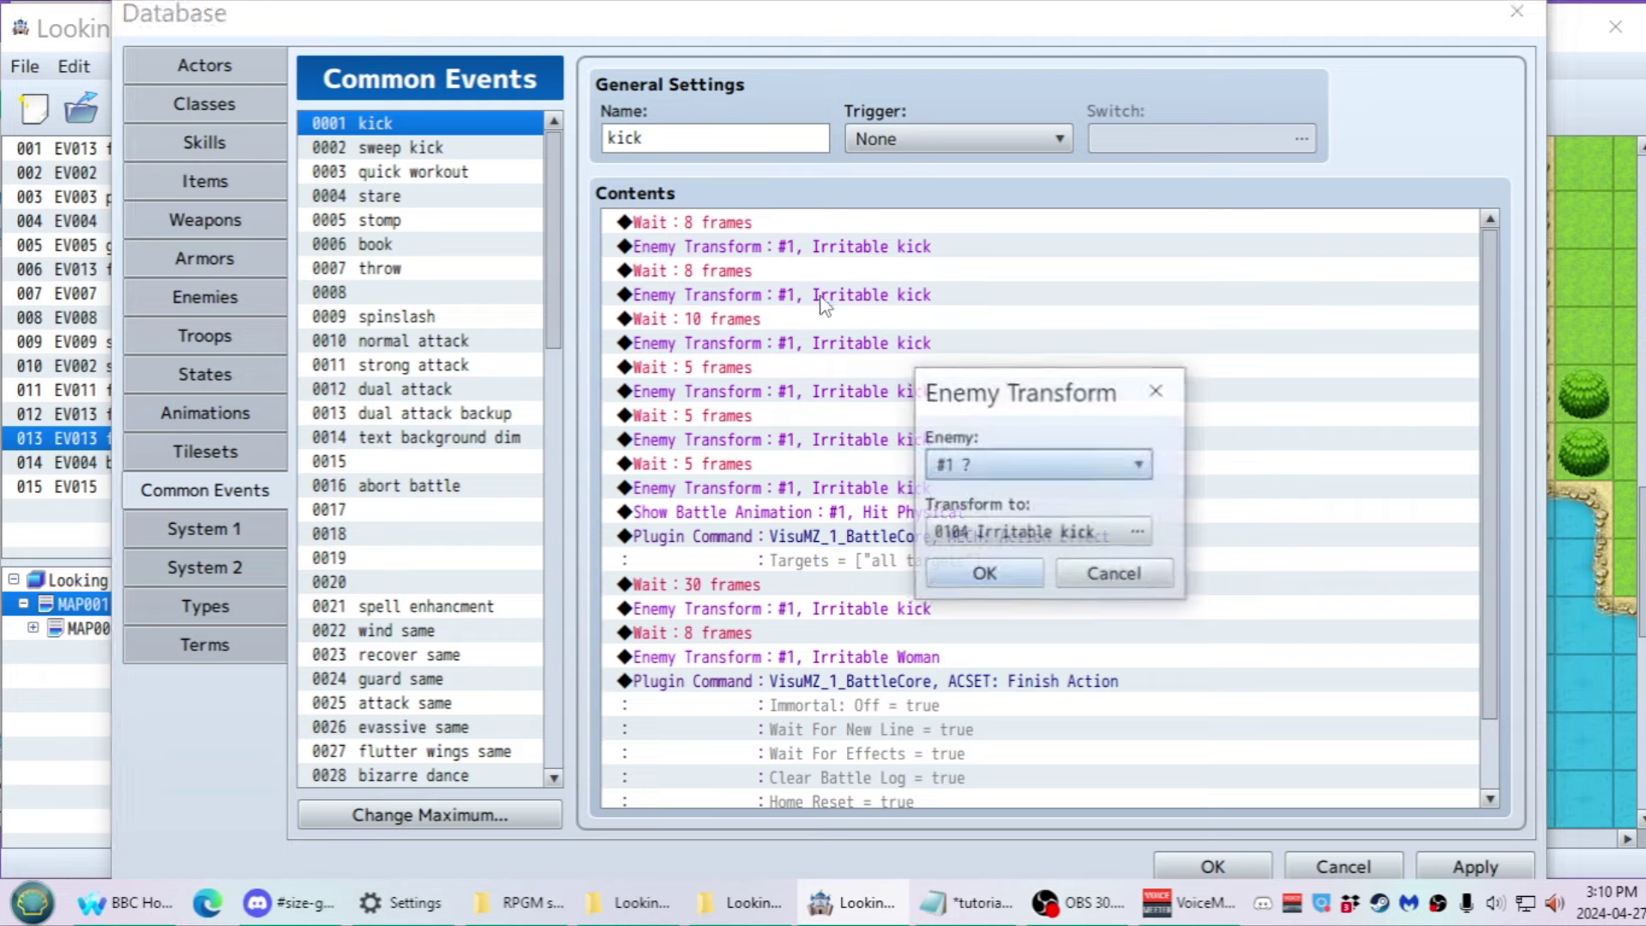
click(1063, 529)
double_click(1115, 350)
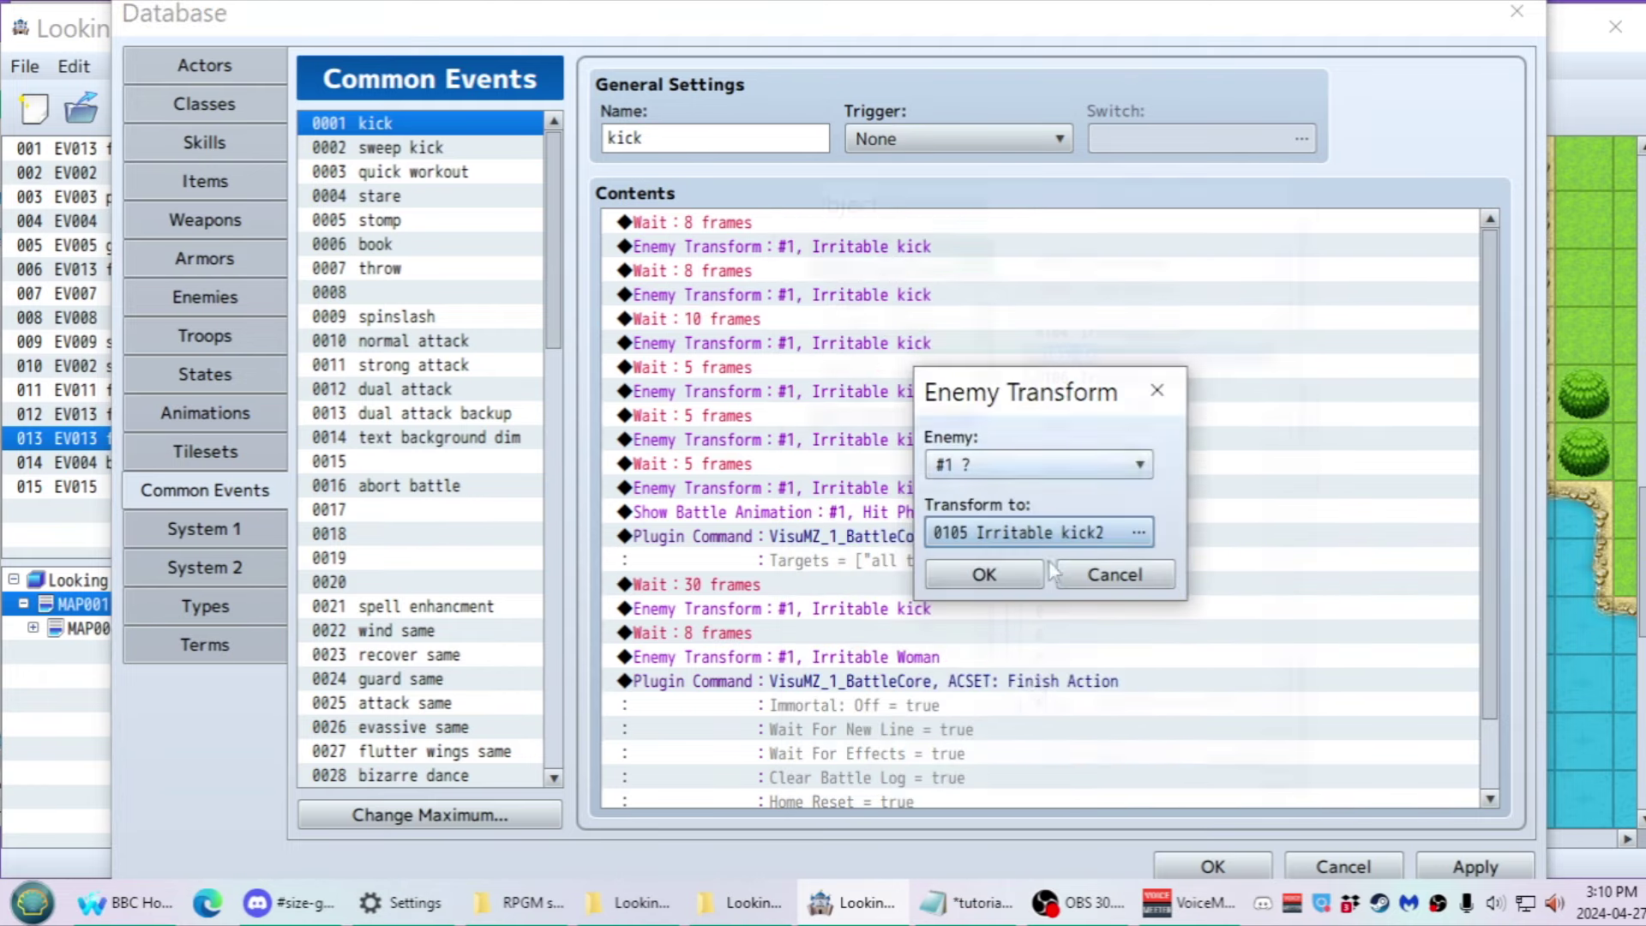
click(984, 573)
double_click(935, 343)
click(1063, 532)
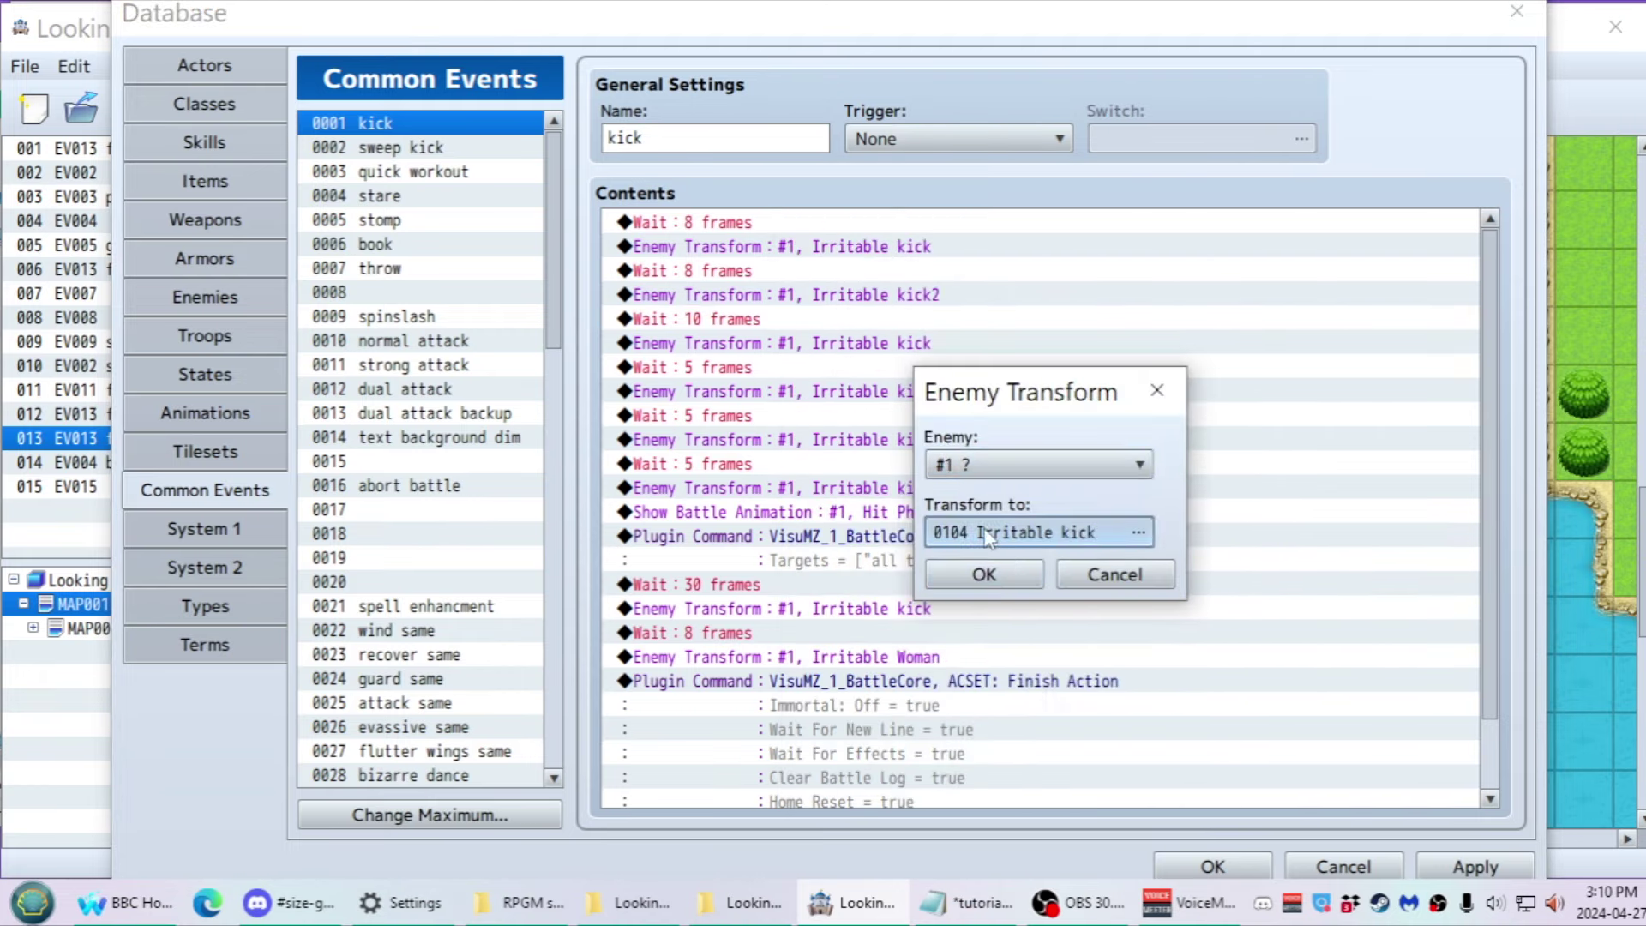
double_click(1115, 374)
click(985, 574)
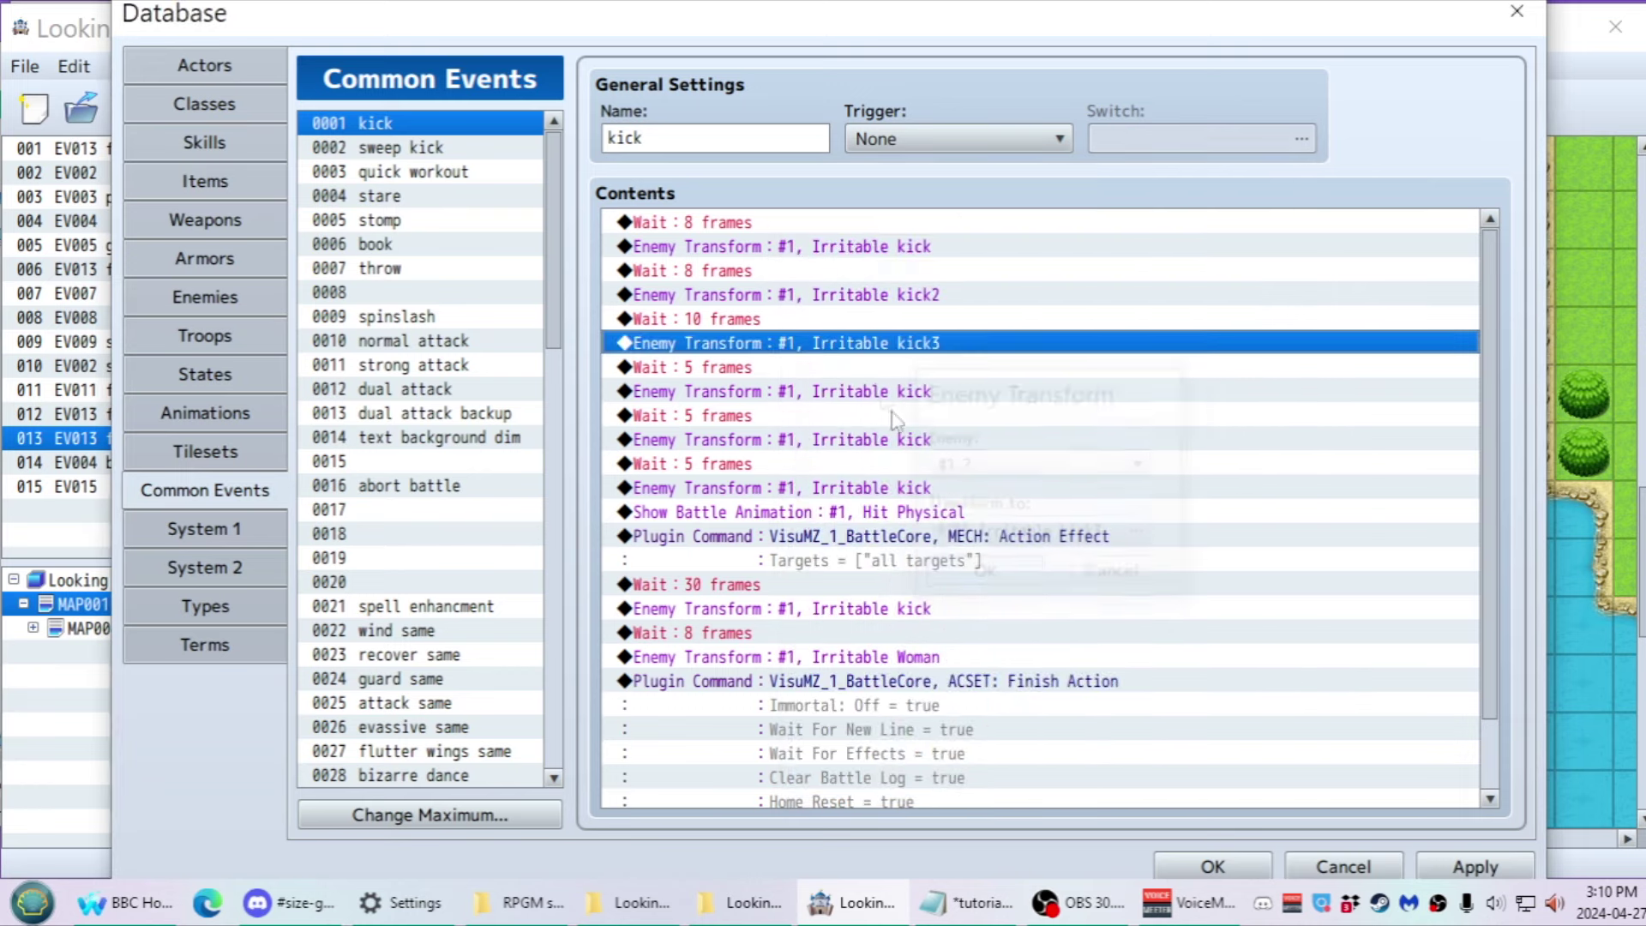
Set the fourth, fifth and sixth Enemy Transform commands to 0107 Irritable kick4, 0108 Irritable kick5 and 0109 Irritable kick6
double_click(870, 391)
click(1016, 530)
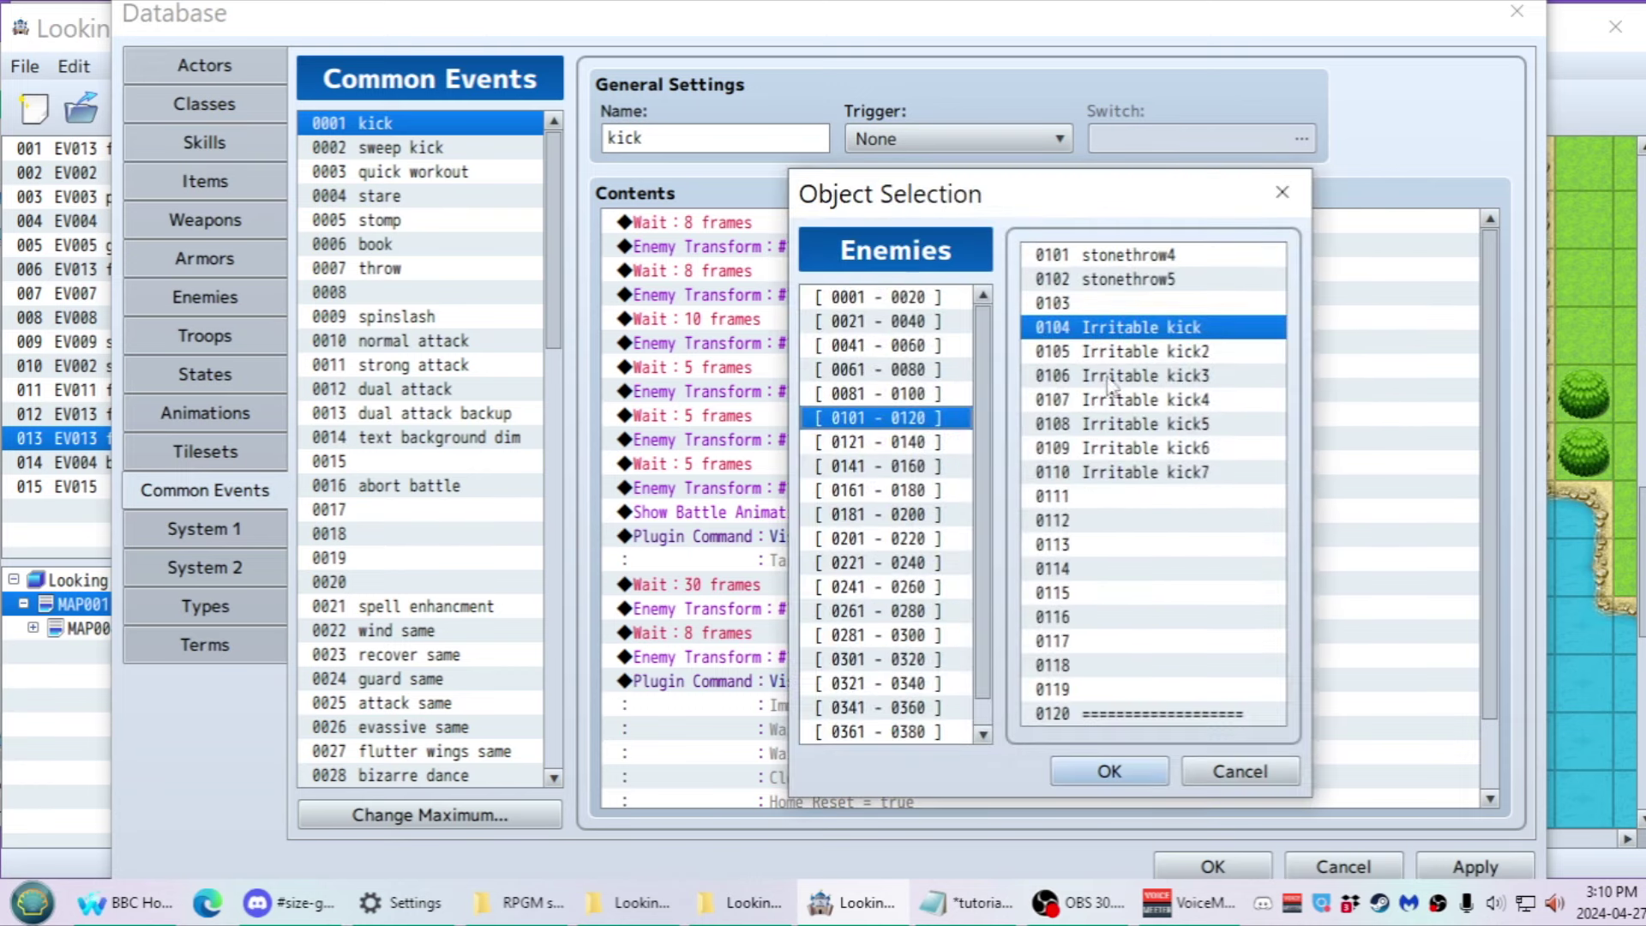
double_click(1115, 423)
click(984, 573)
click(870, 439)
double_click(886, 488)
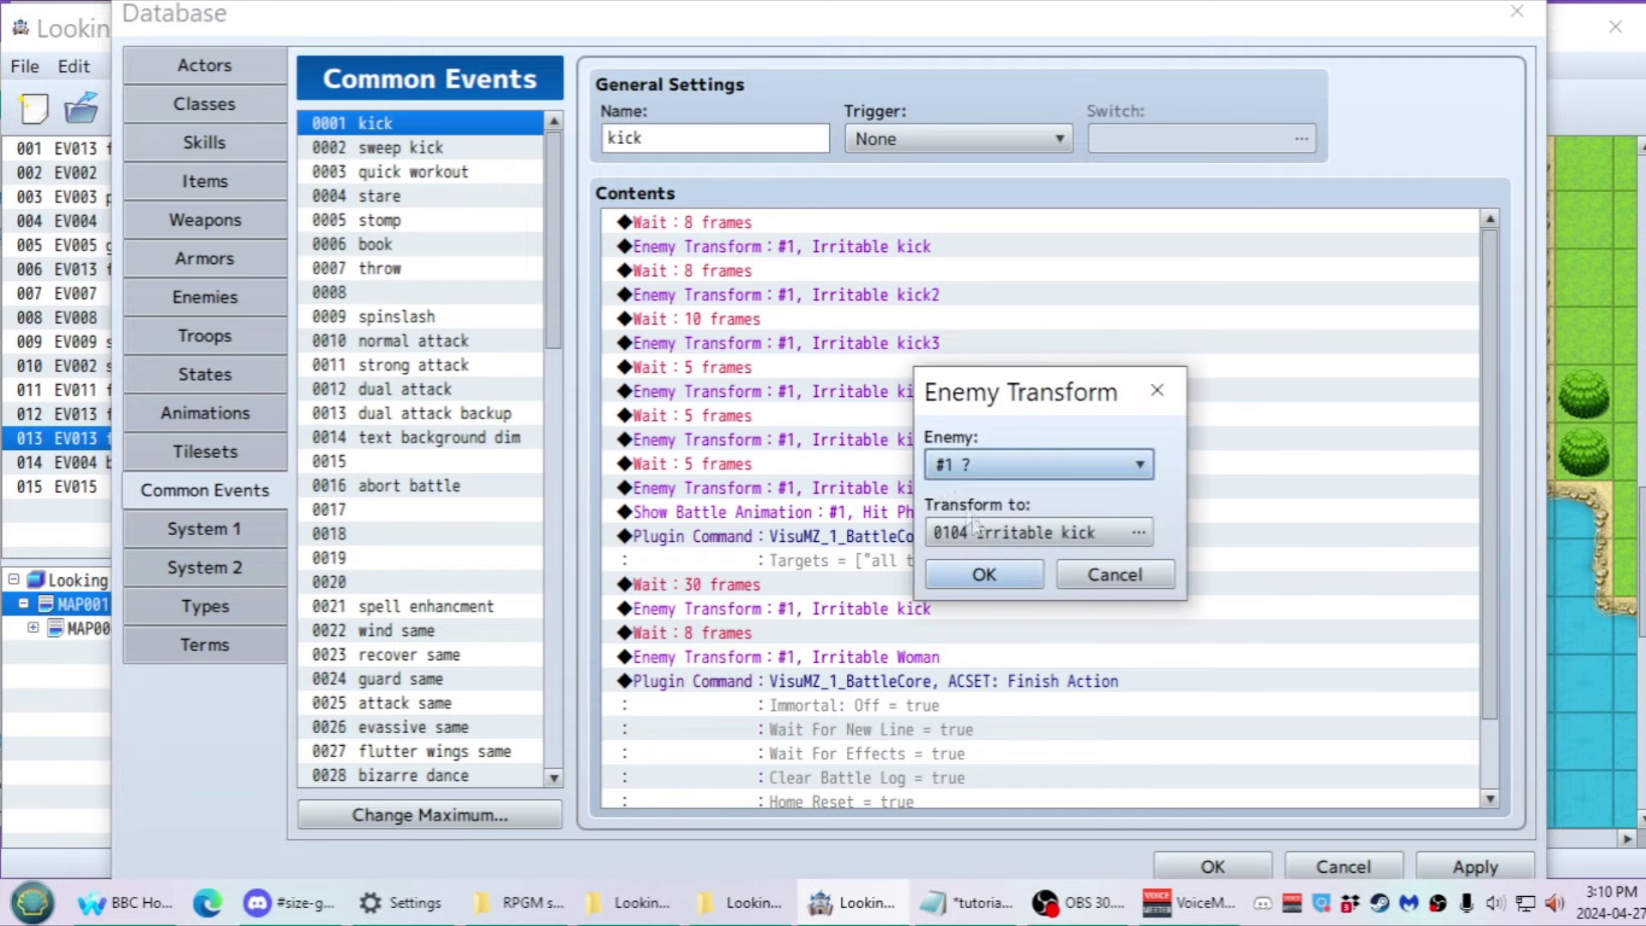
click(977, 532)
double_click(1115, 448)
click(984, 574)
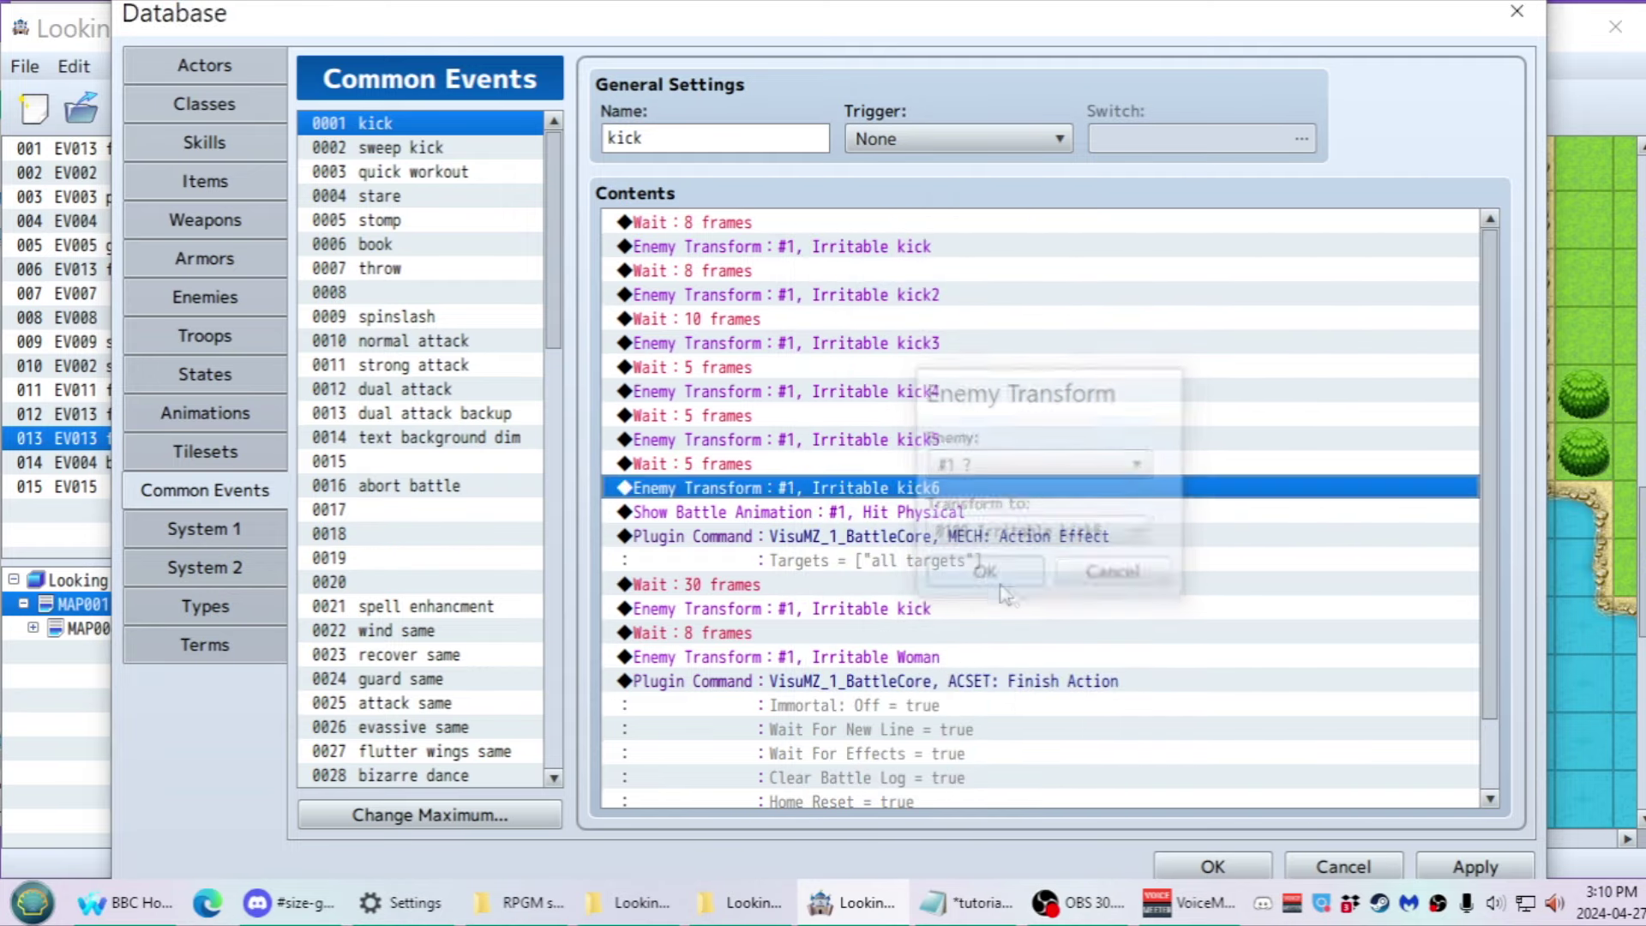
Set the Enemy Transform command after the 30-frame wait to 0110 Irritable kick7
scroll(872, 515, down, 1)
double_click(878, 562)
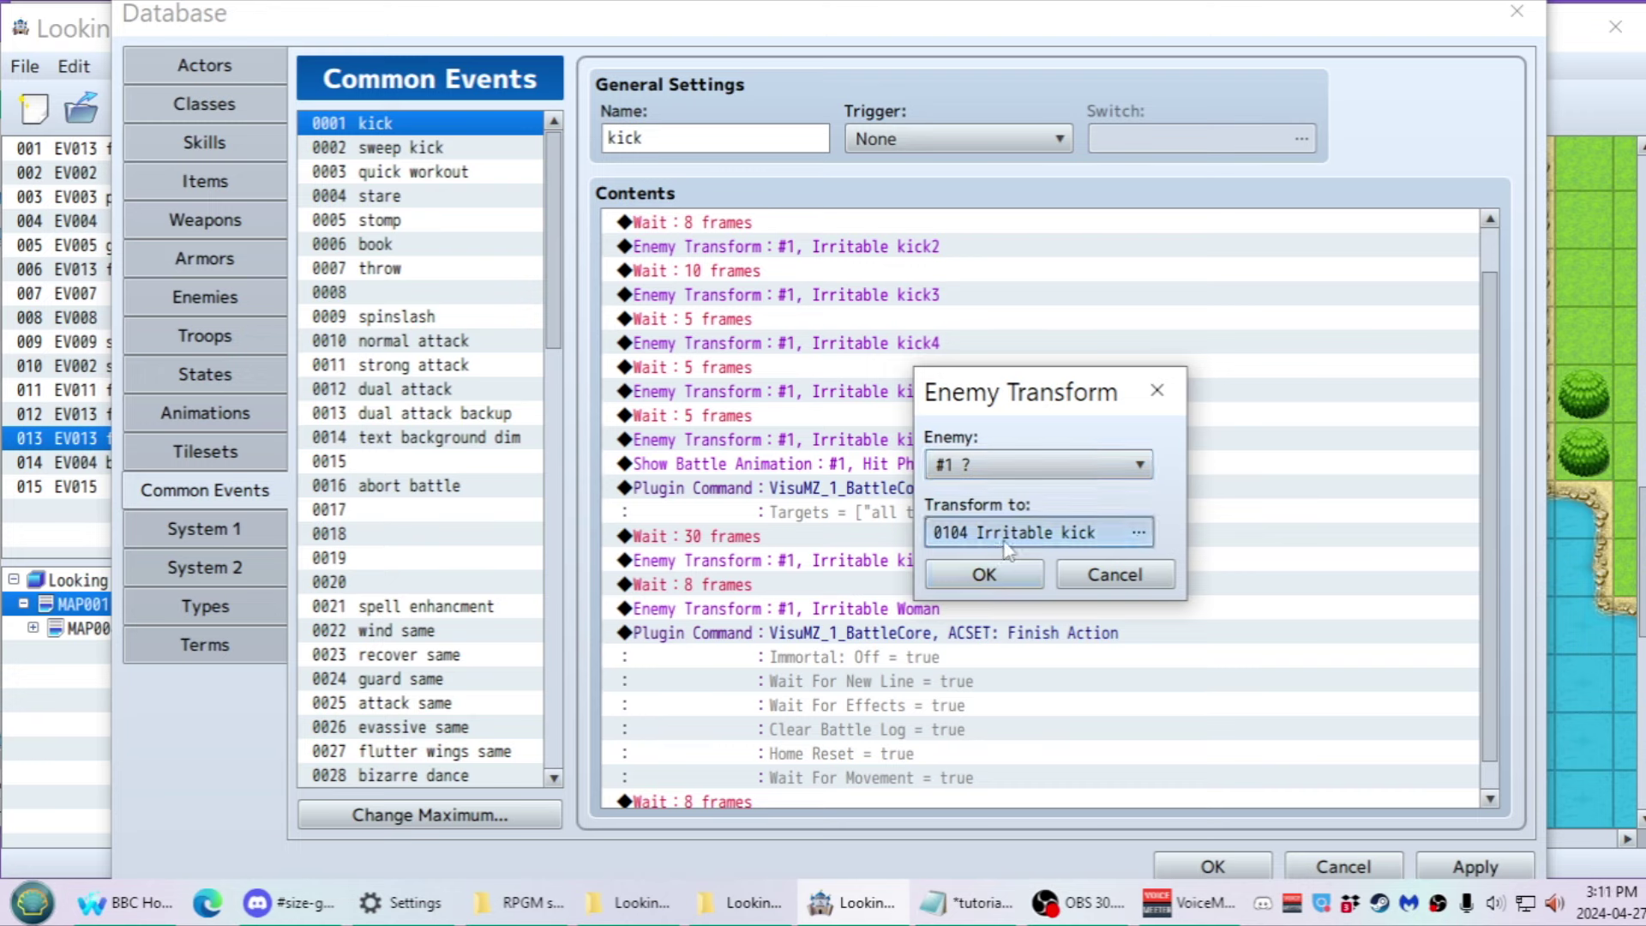
click(977, 531)
double_click(1143, 470)
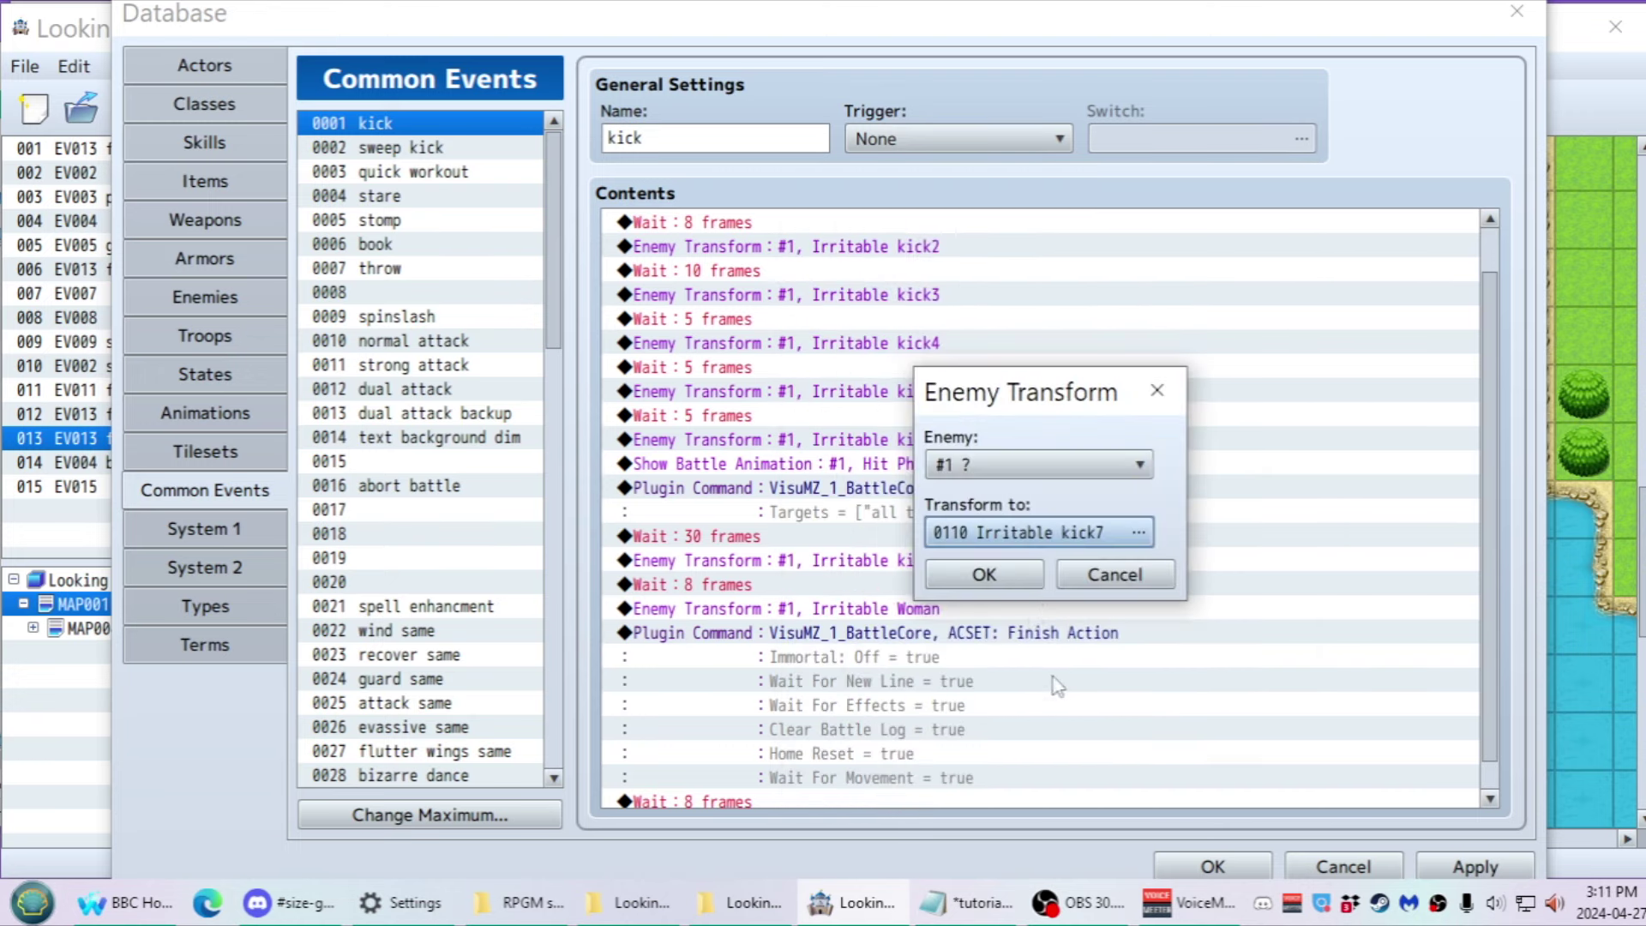
click(1026, 583)
scroll(954, 546, up, 1)
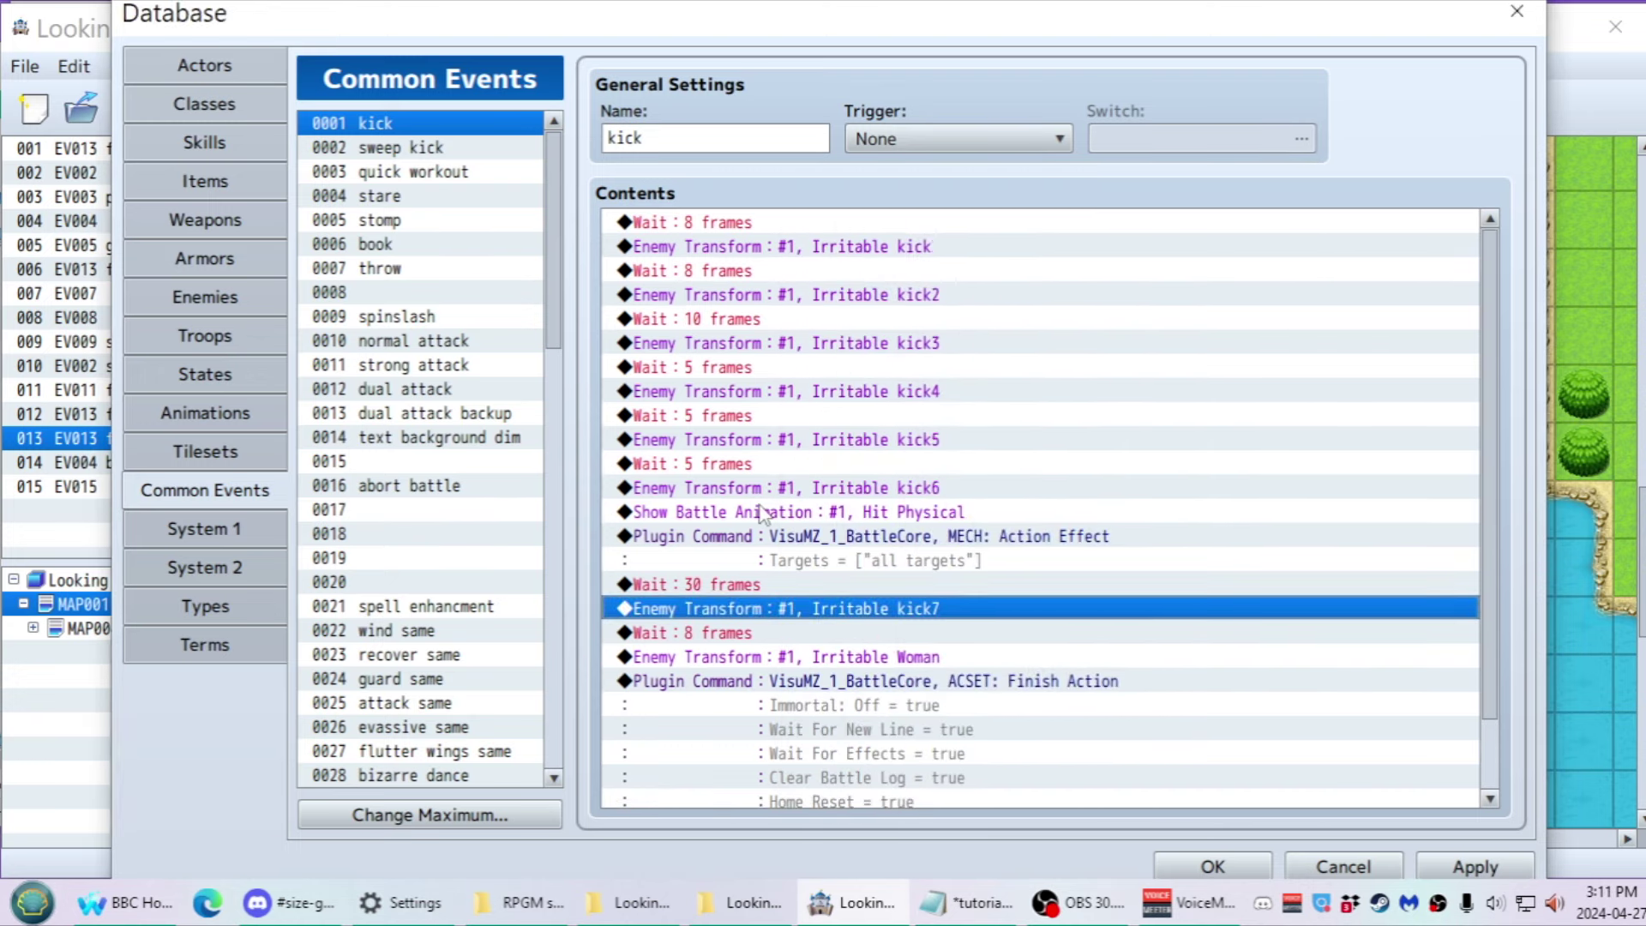
Review the kick event's order of transforms and waits from the first Irritable kick transform to the Show Battle Animation command
click(791, 513)
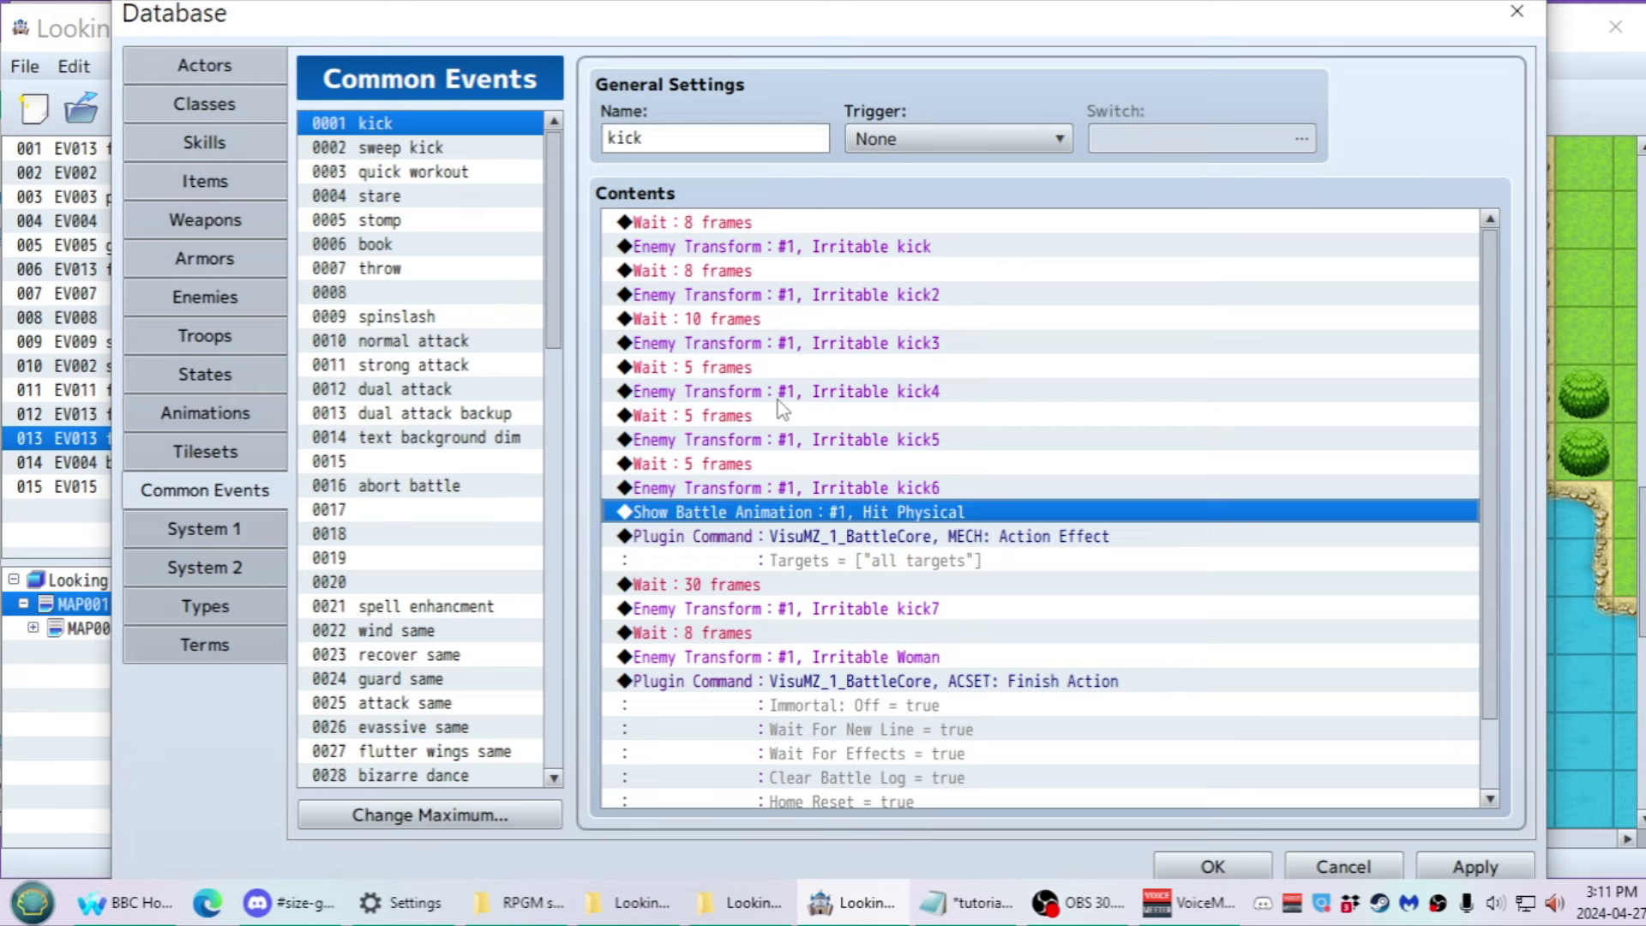
click(714, 248)
key(Down)
key(Down)
key(Down)
key(Down)
key(Down)
key(Down)
key(Down)
key(Down)
key(Down)
key(Down)
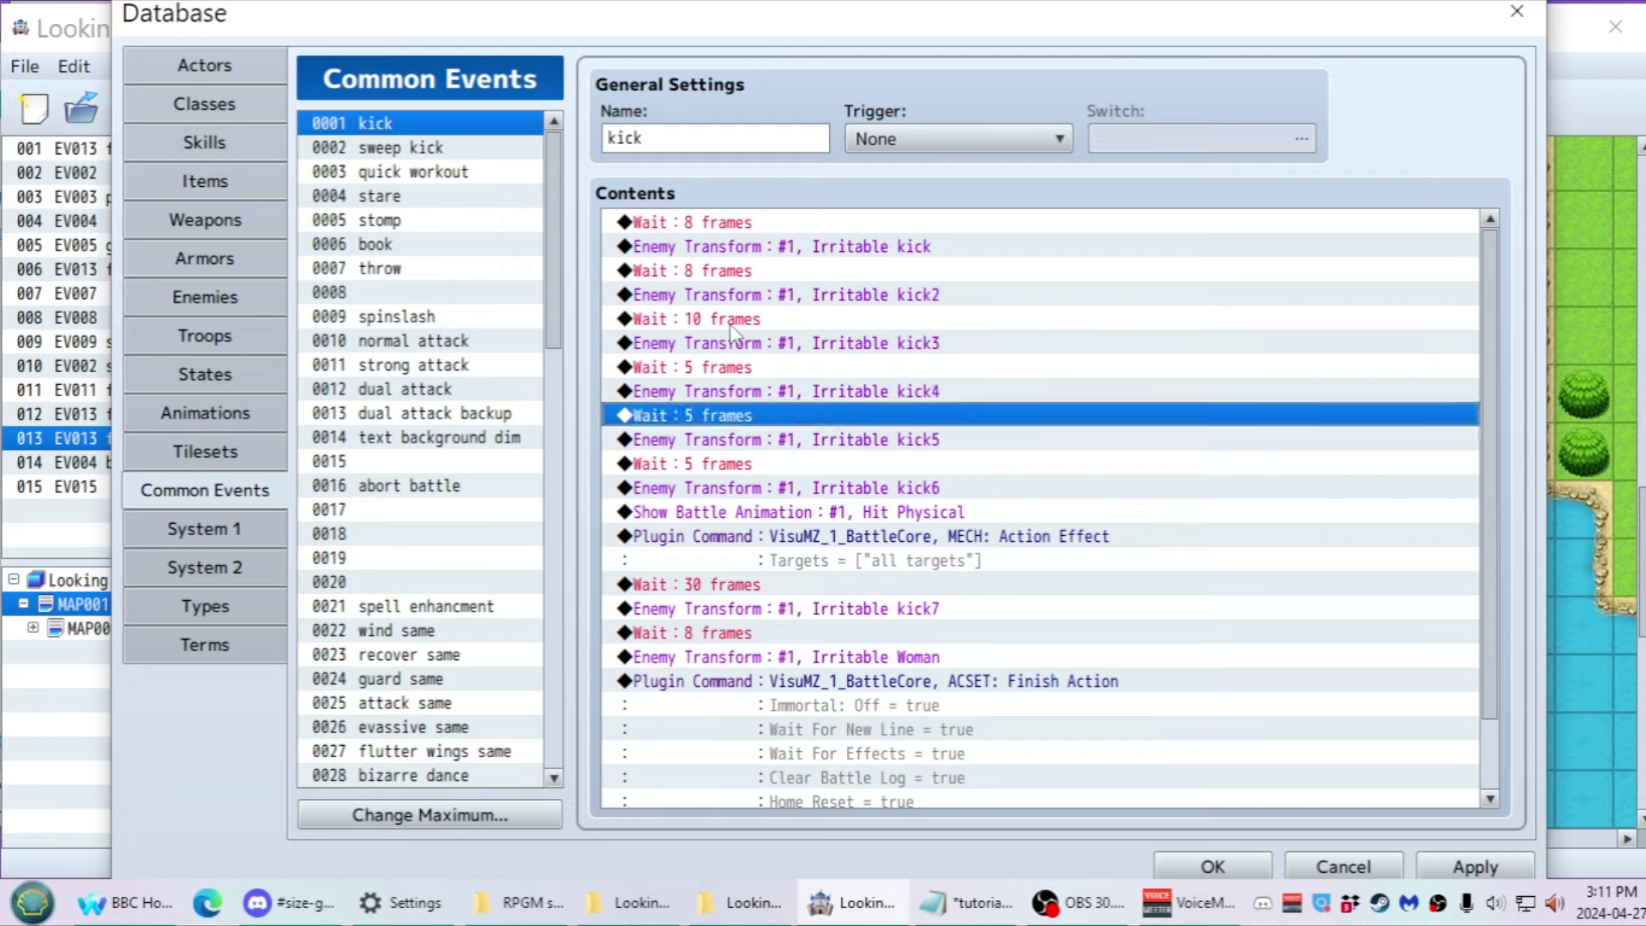
key(Down)
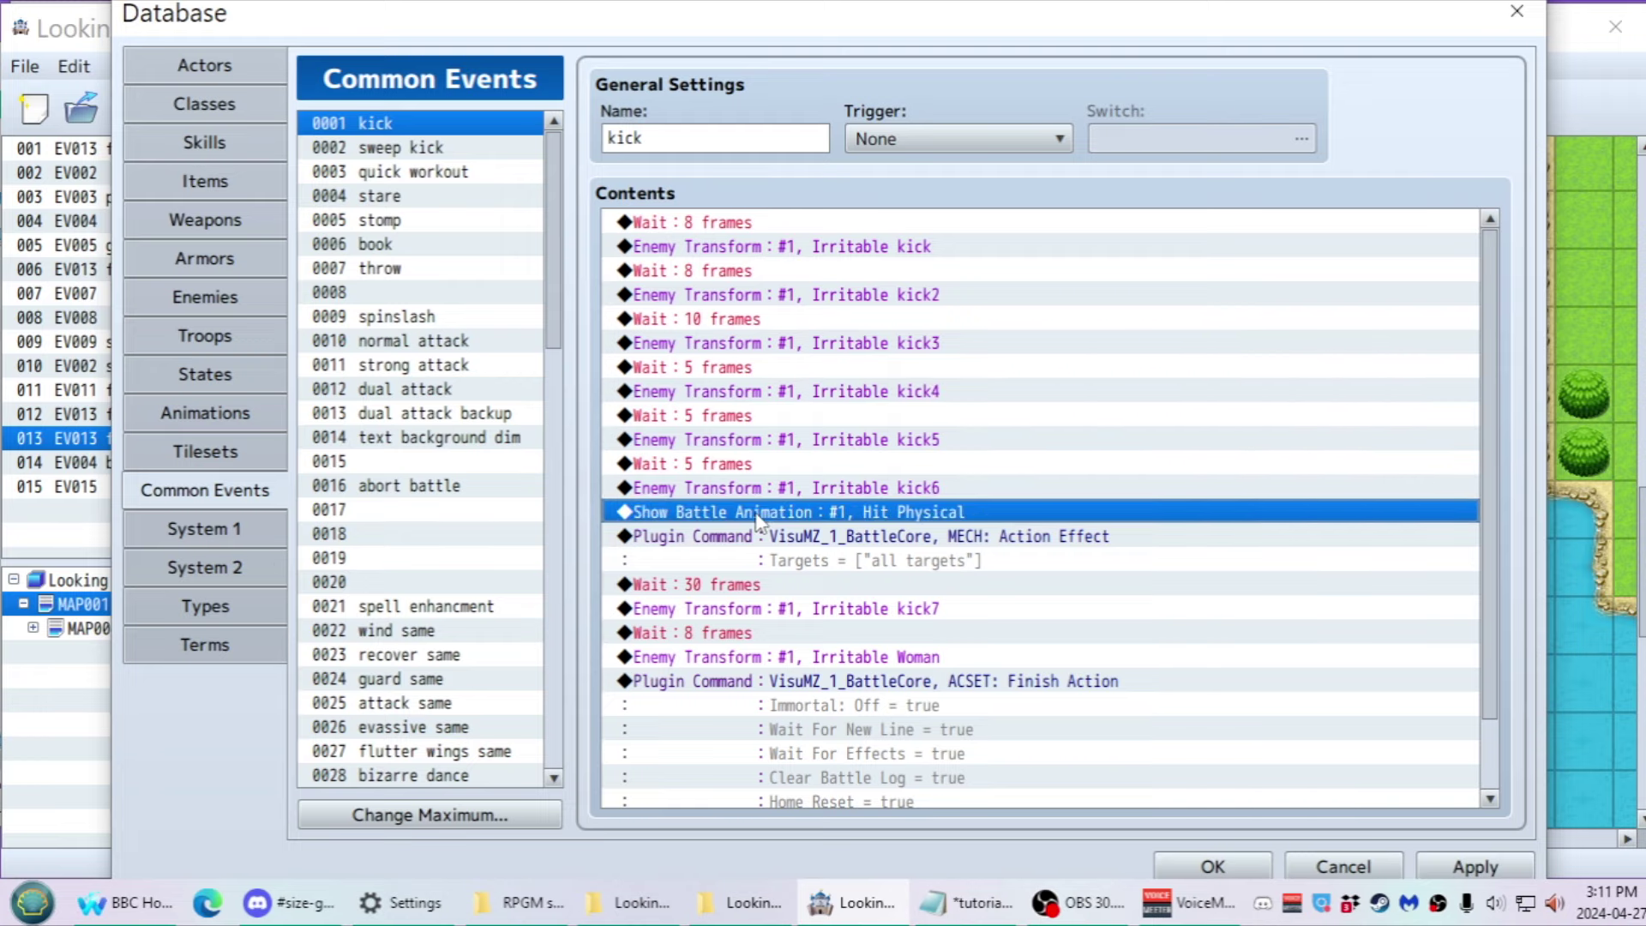
Examine the existing Show Battle Animation command and a blank one from the event commands, leaving the kick event as it is
double_click(758, 520)
click(1091, 574)
key(Insert)
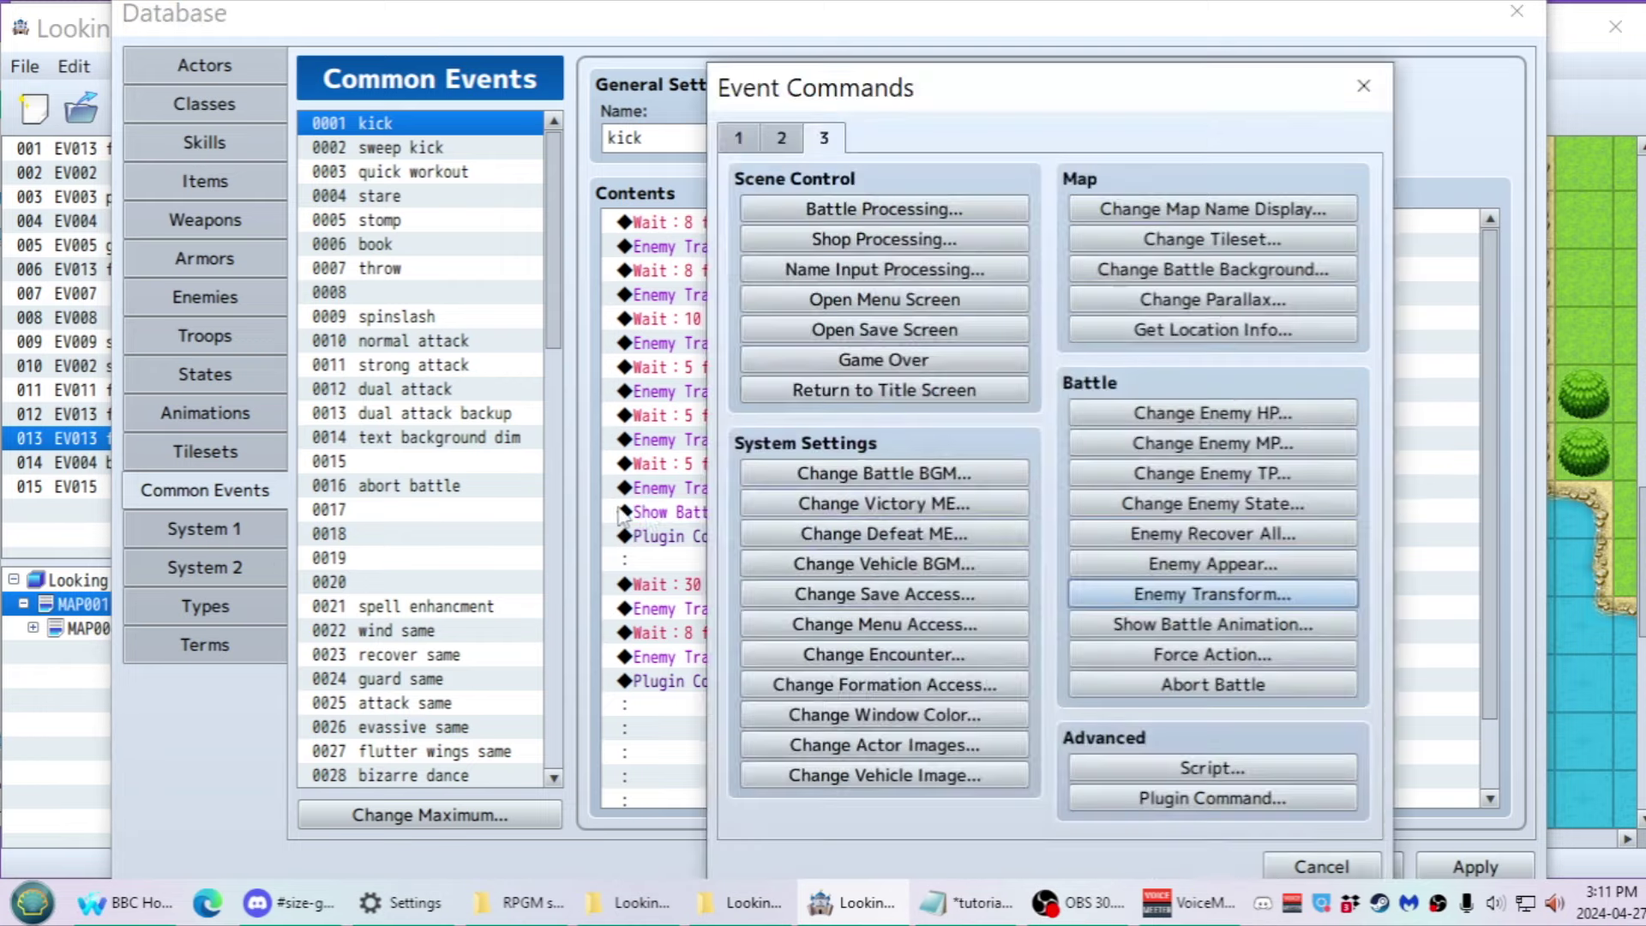
click(1153, 624)
click(1117, 568)
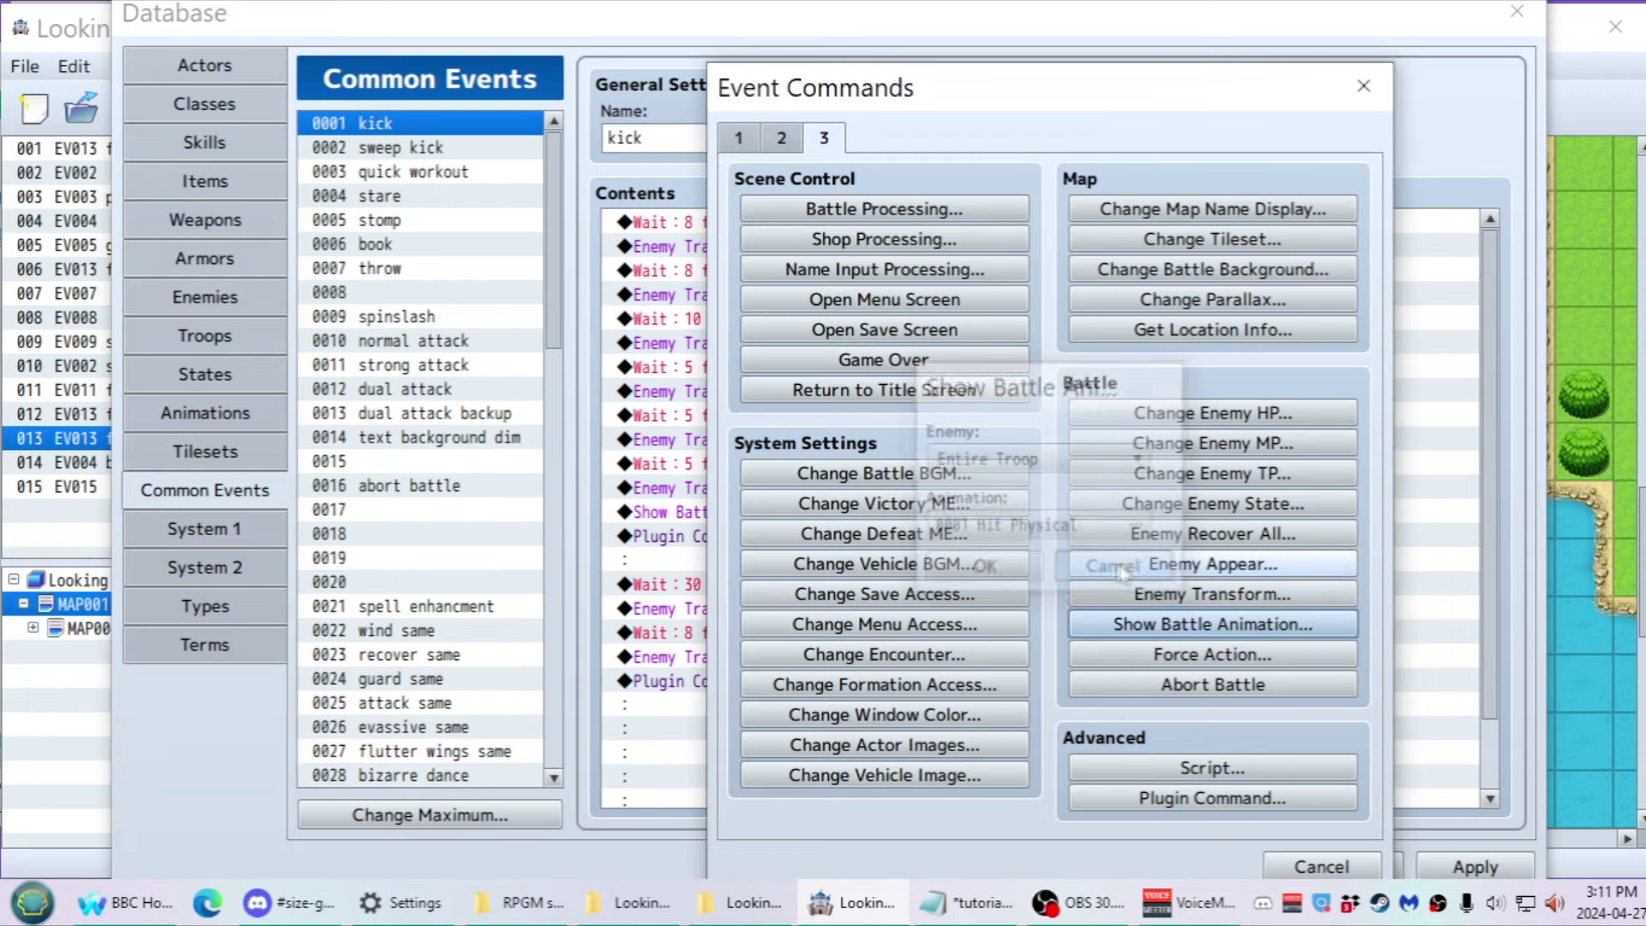
click(1322, 867)
Preview Slash Physical, Slash Effect and Hit - stomp for the Show Battle Animation command, then keep 0001 Hit Physical
double_click(839, 515)
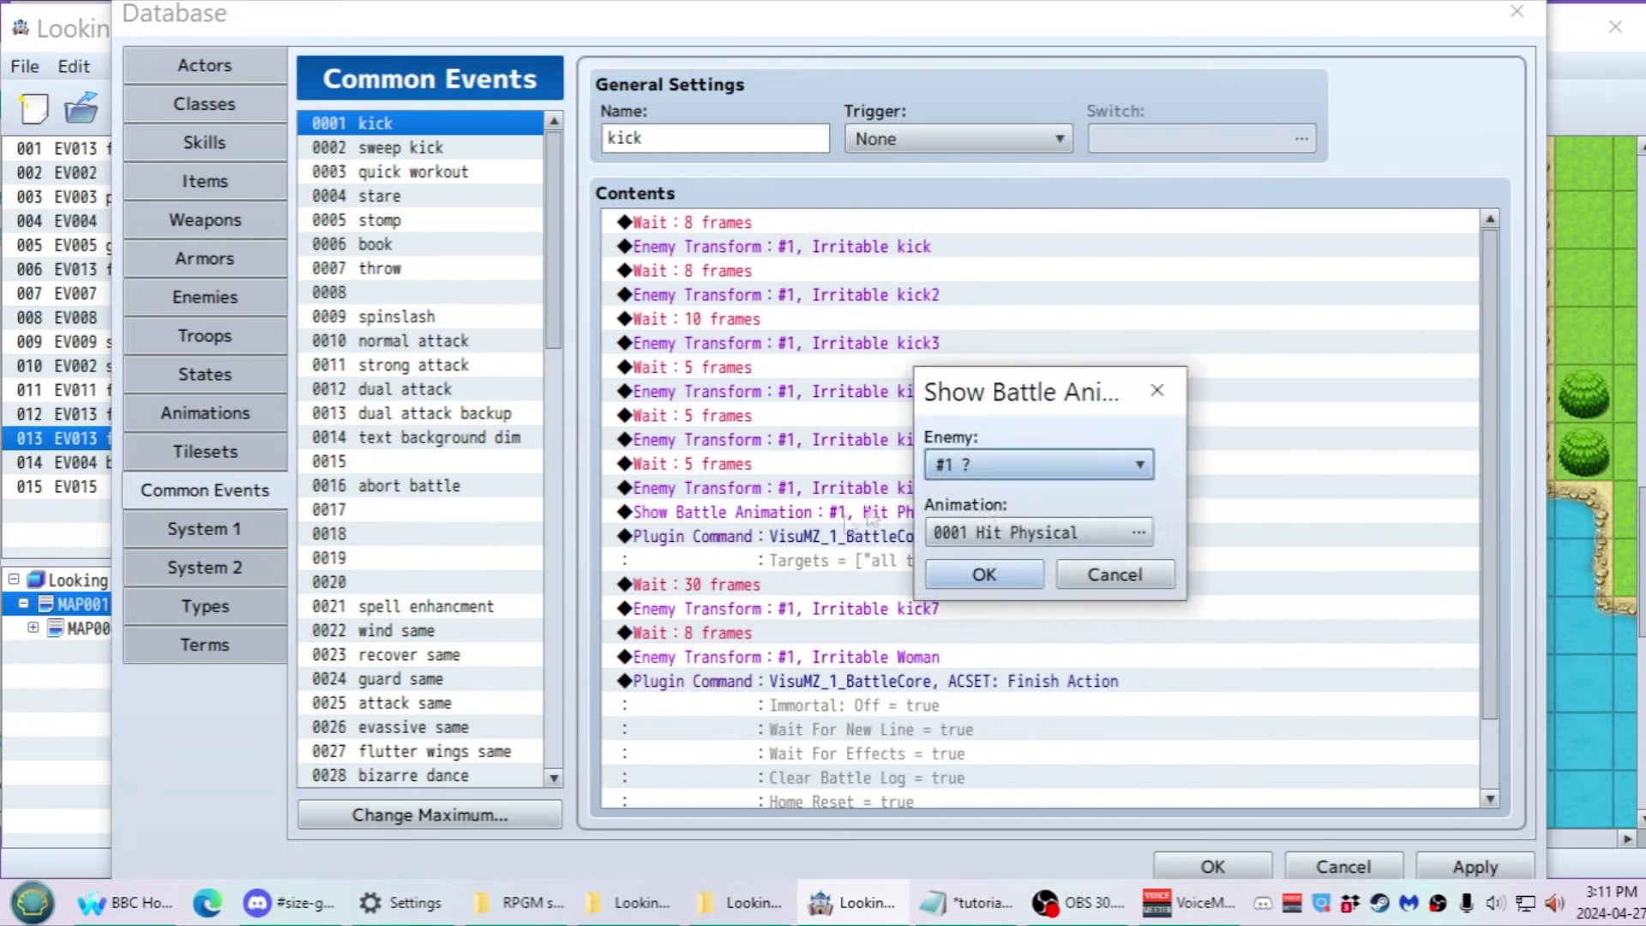
click(998, 532)
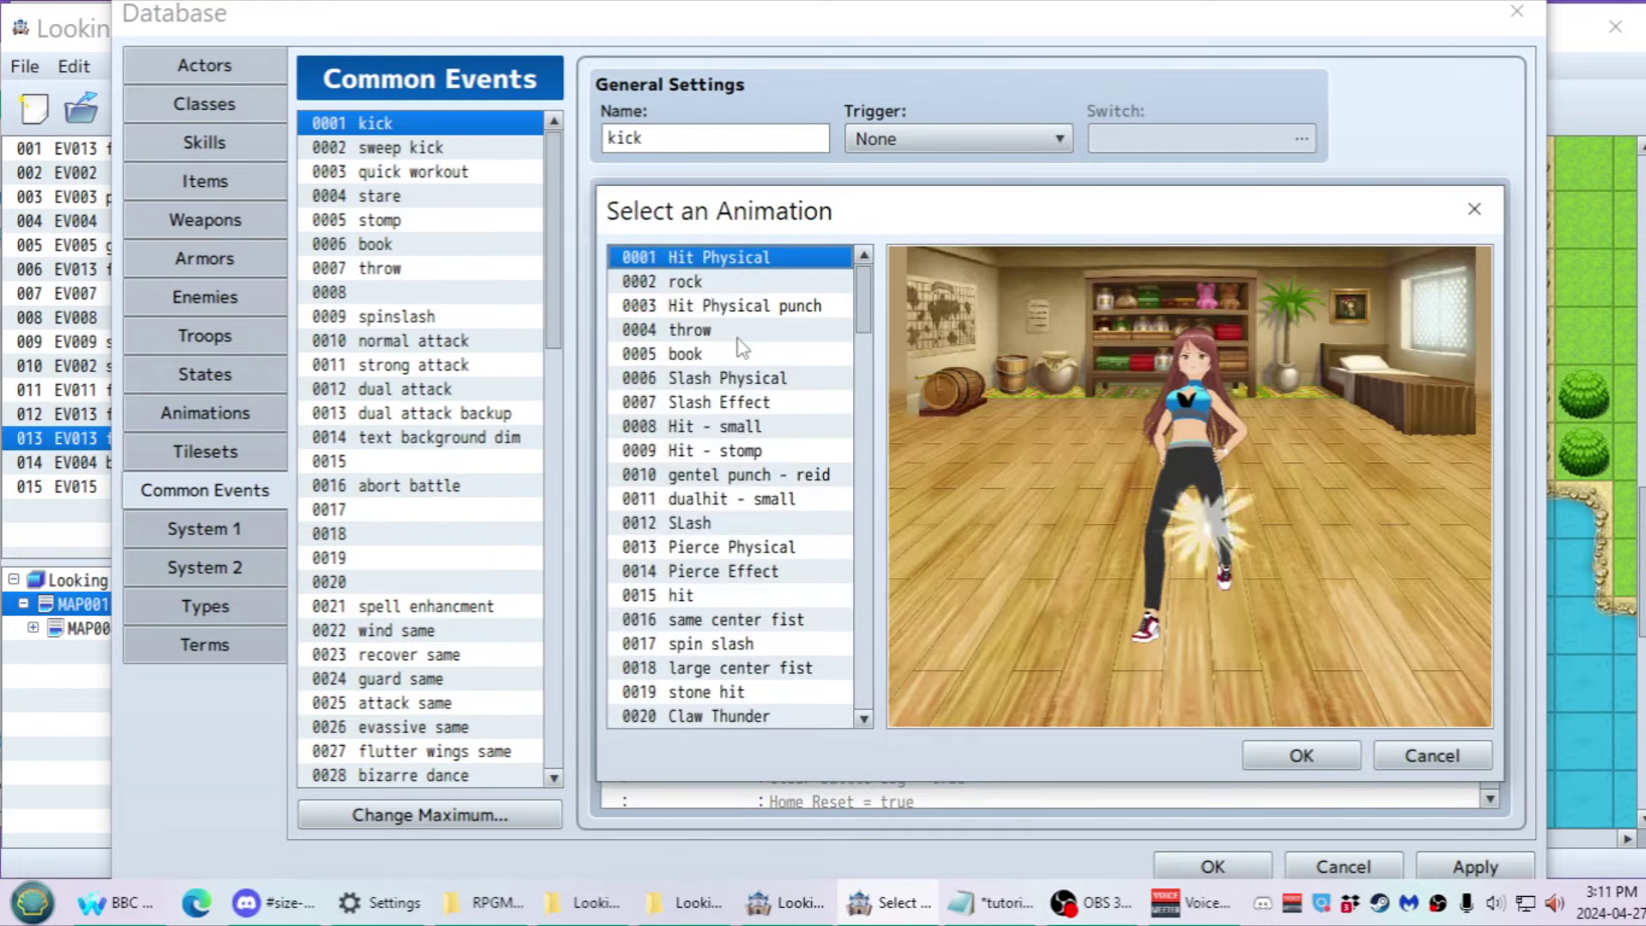
click(742, 377)
click(742, 401)
click(742, 450)
click(737, 260)
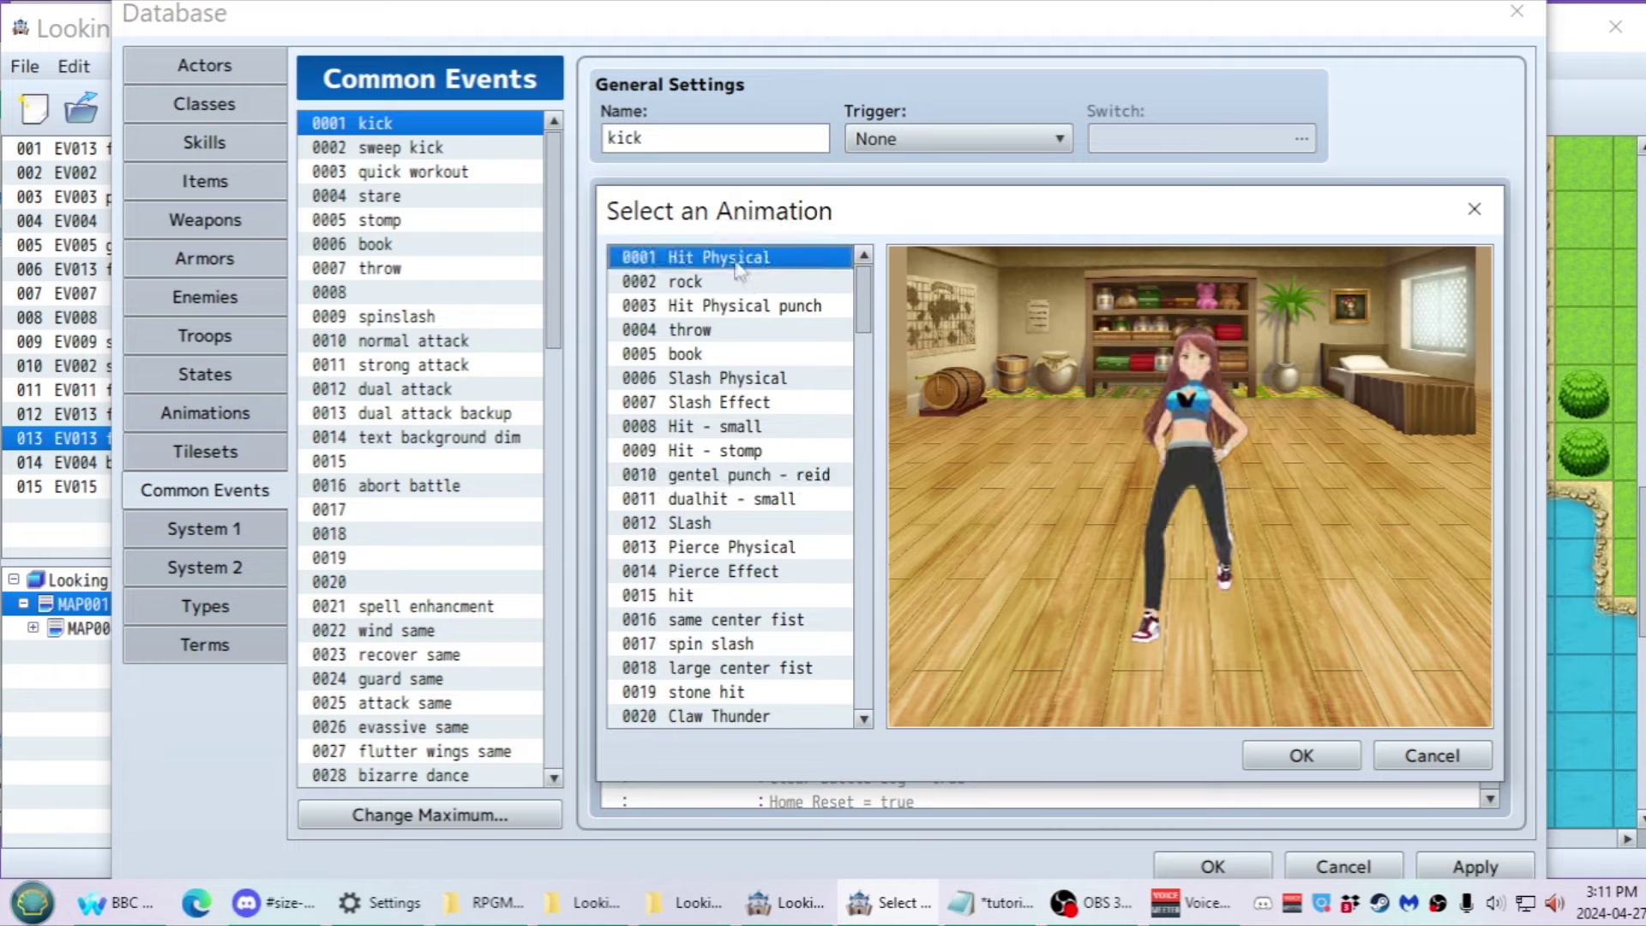
click(1301, 755)
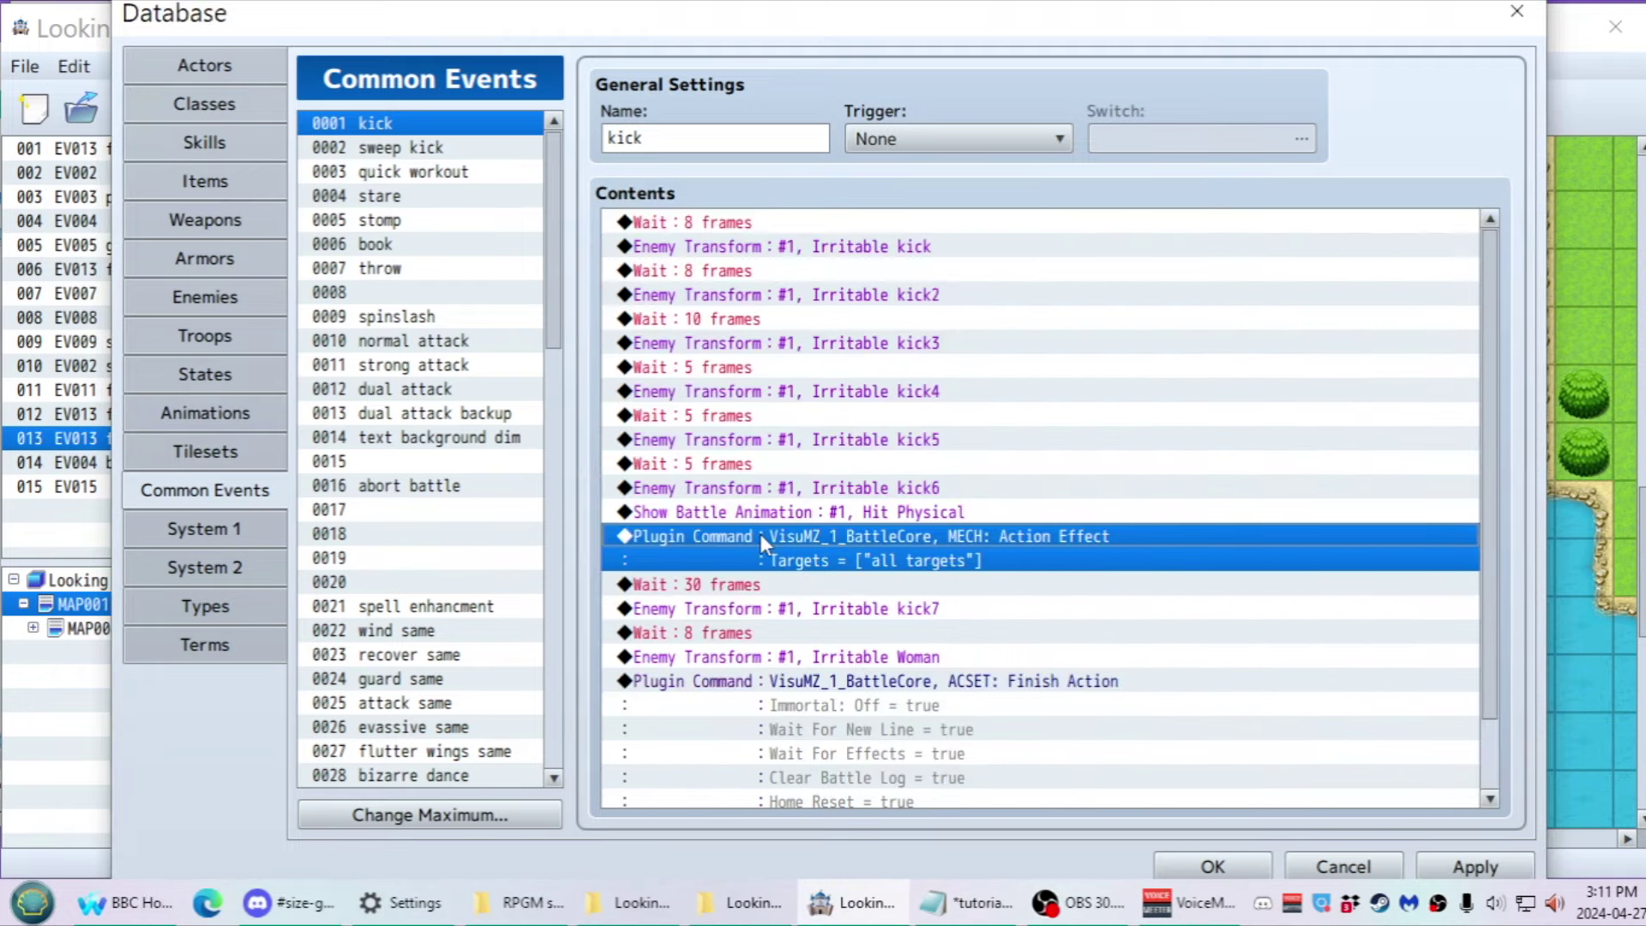
Browse the commands offered by the VisuMZ_1_BattleCore plugin, including the Mechanics action sequences, without inserting a plugin command
key(Insert)
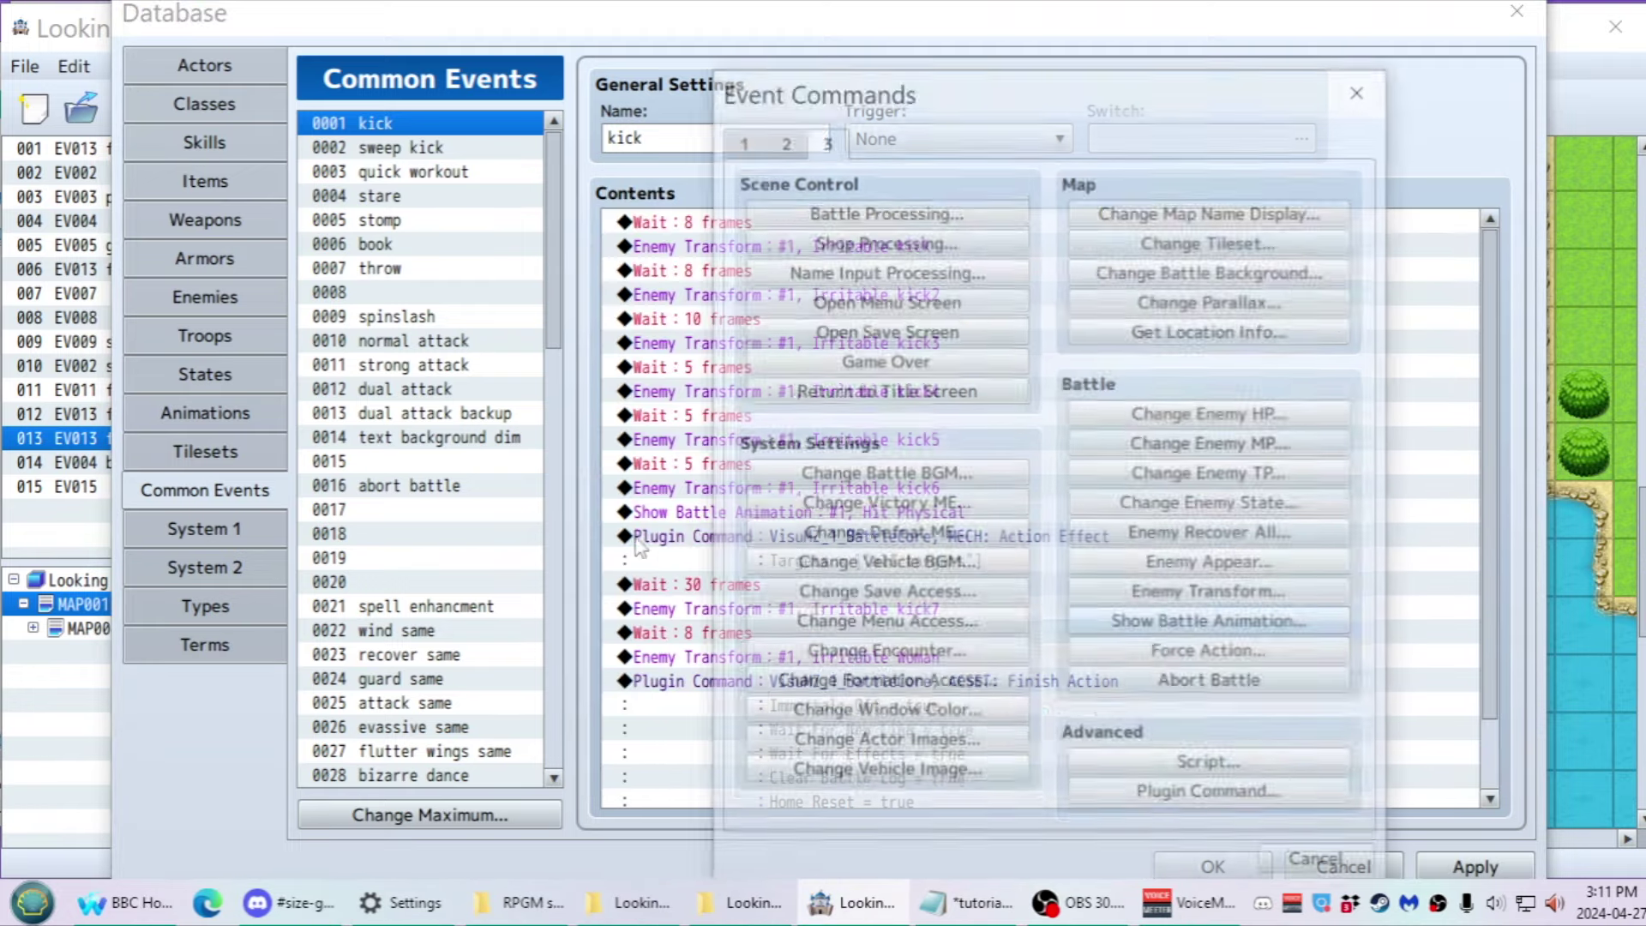
click(1170, 798)
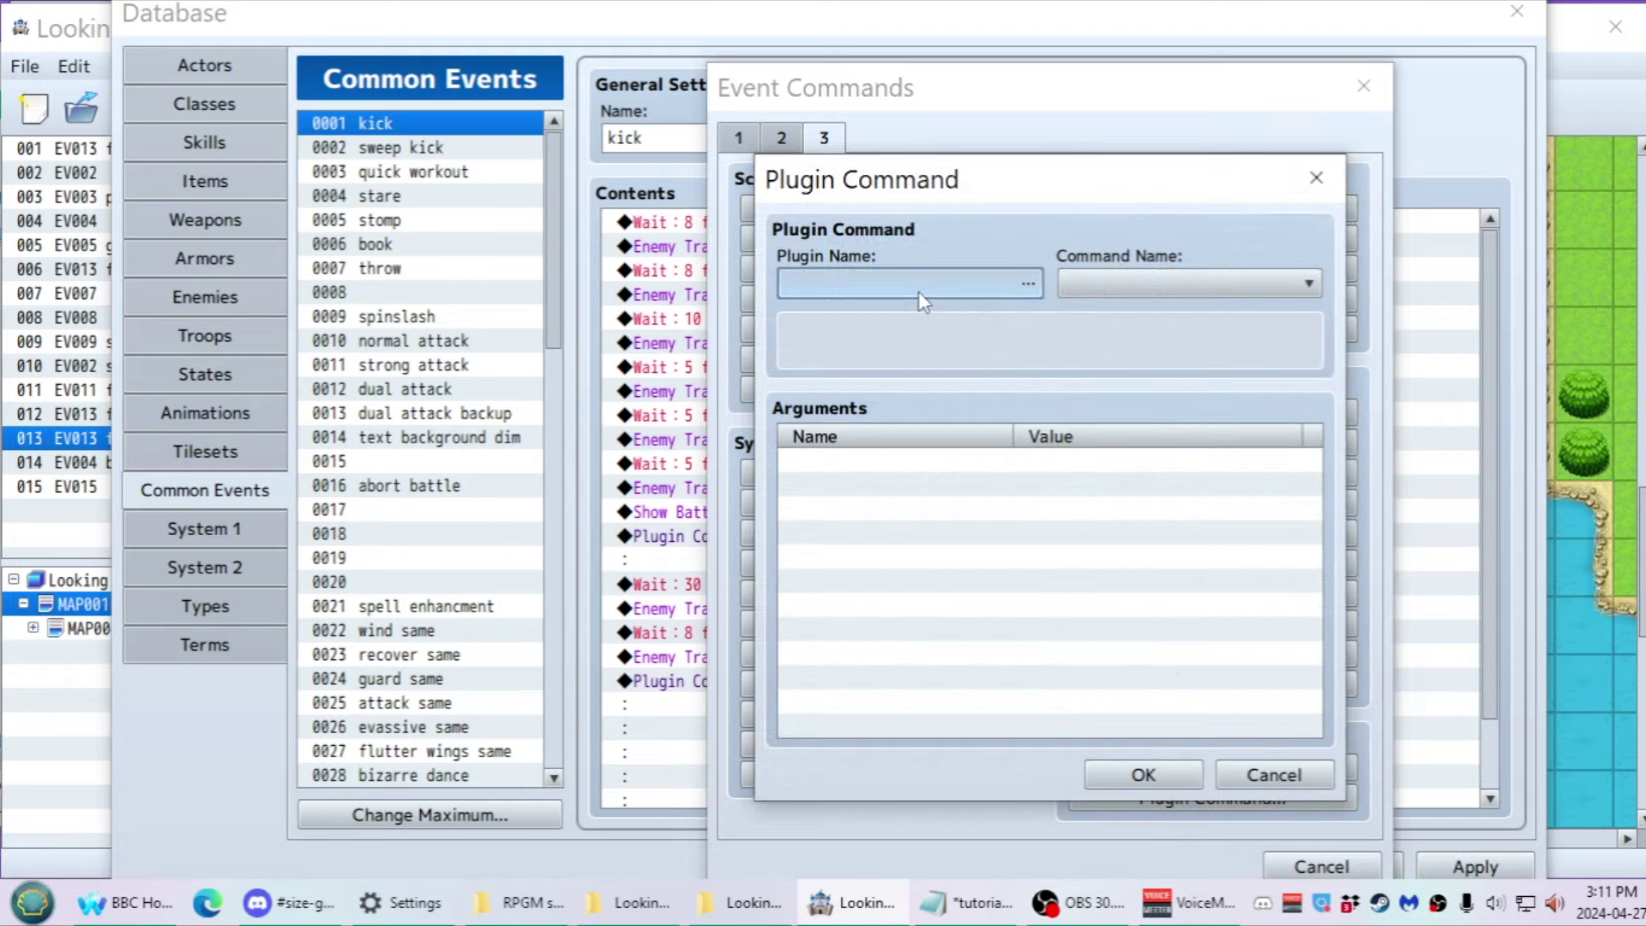
click(920, 289)
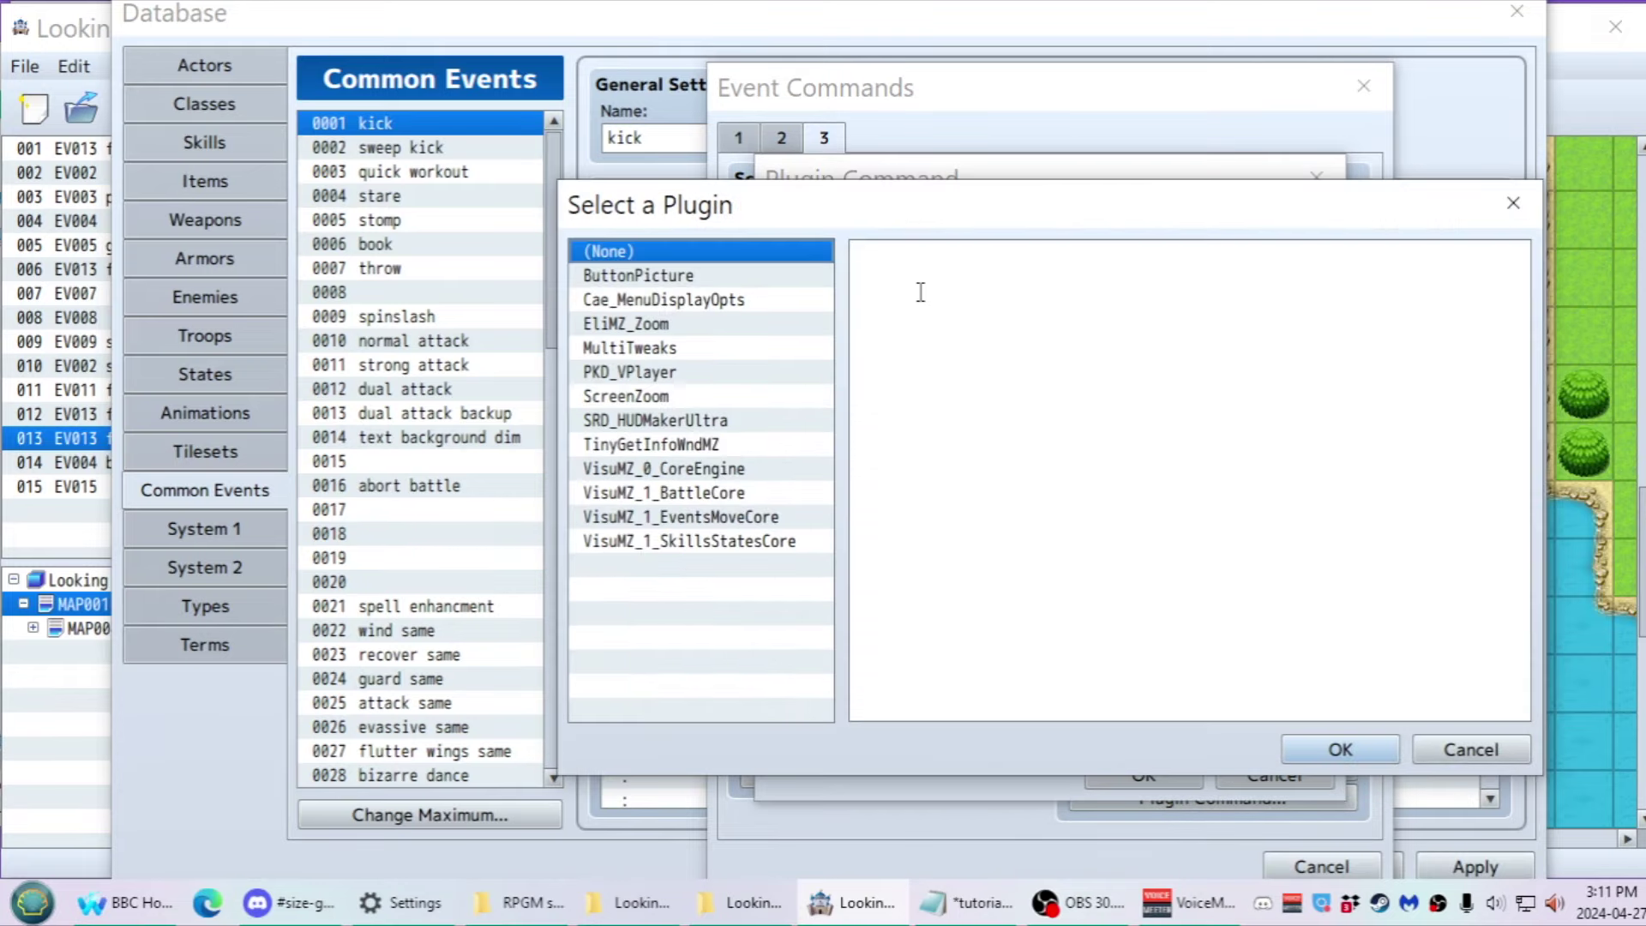
click(689, 492)
right_click(1278, 463)
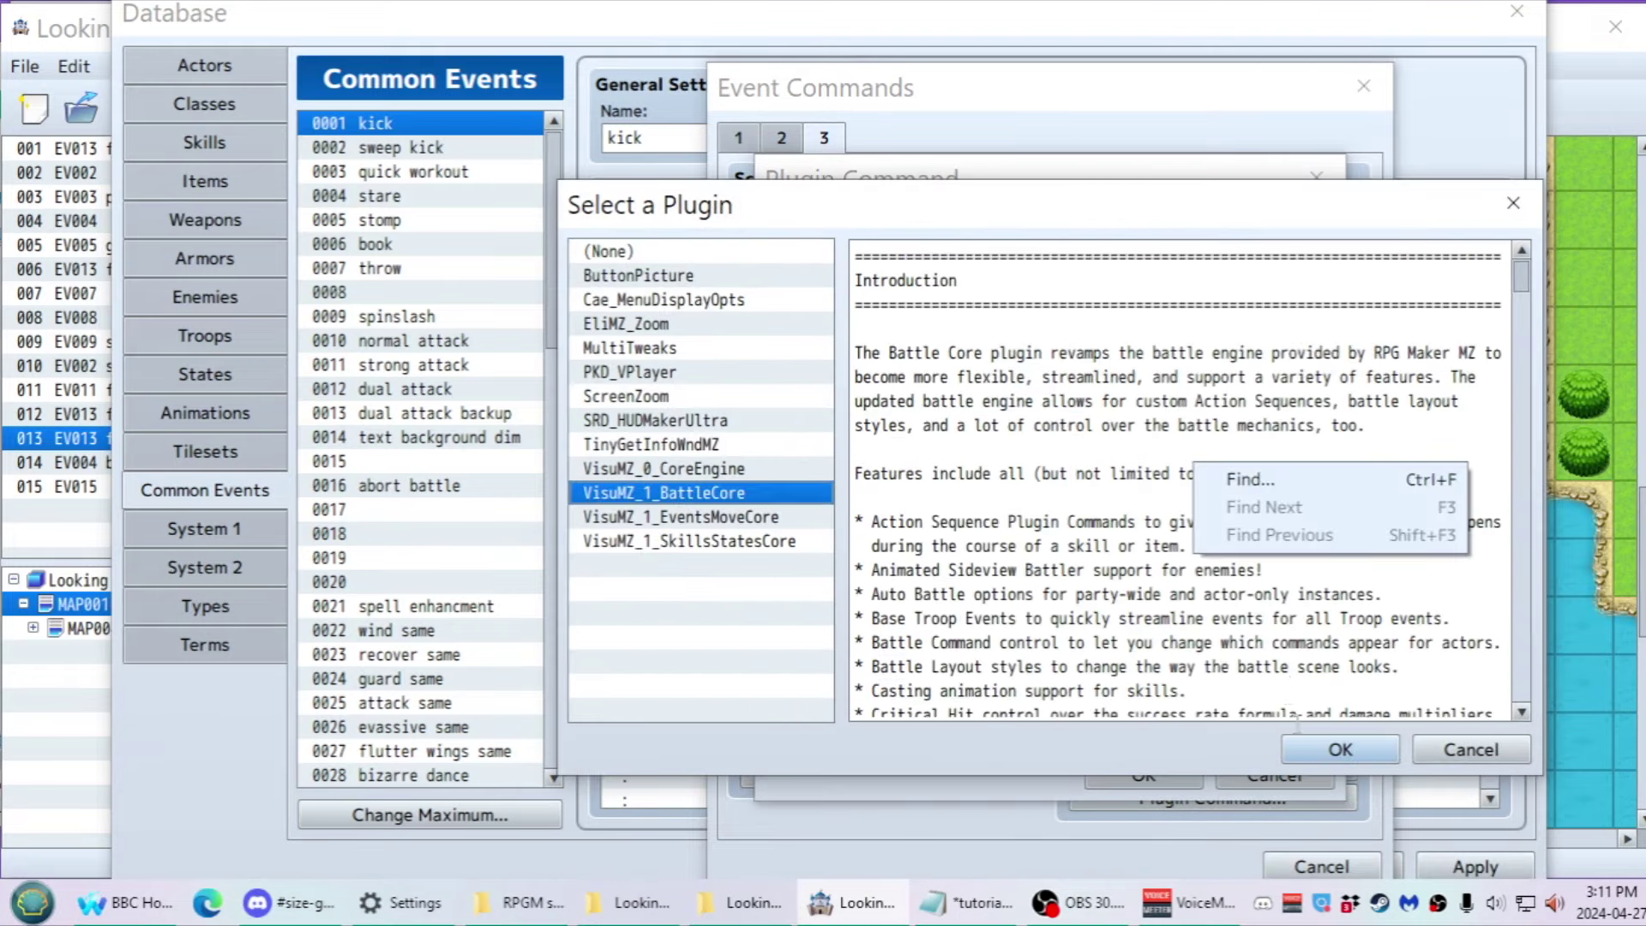
click(1340, 749)
click(1134, 284)
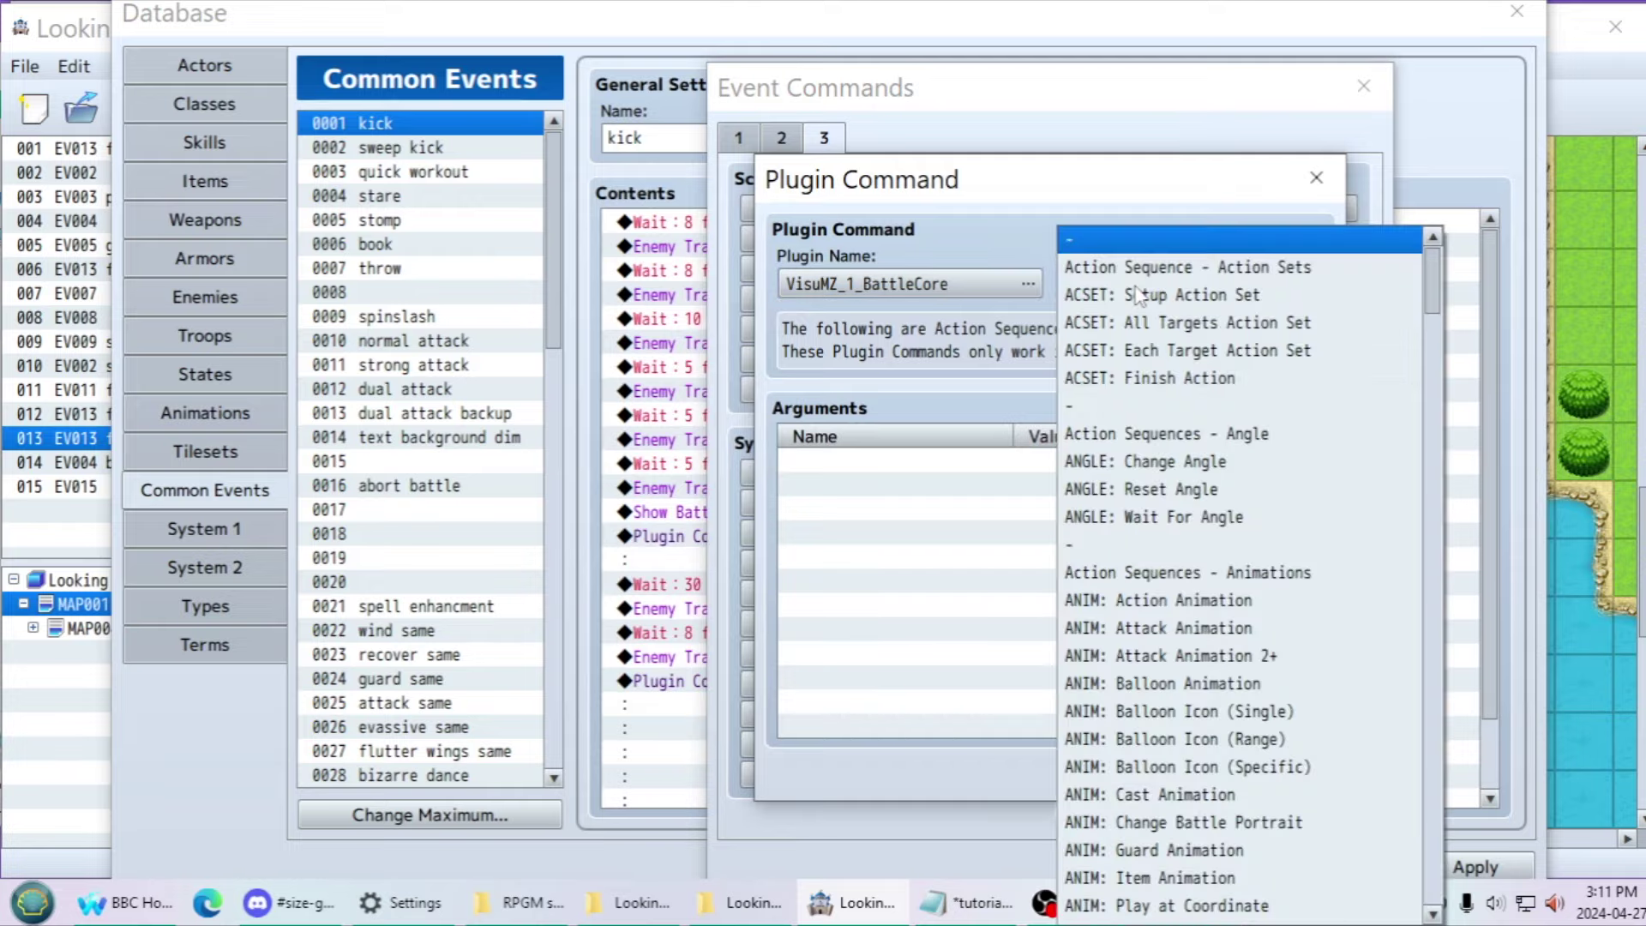
drag(1441, 295, 1433, 600)
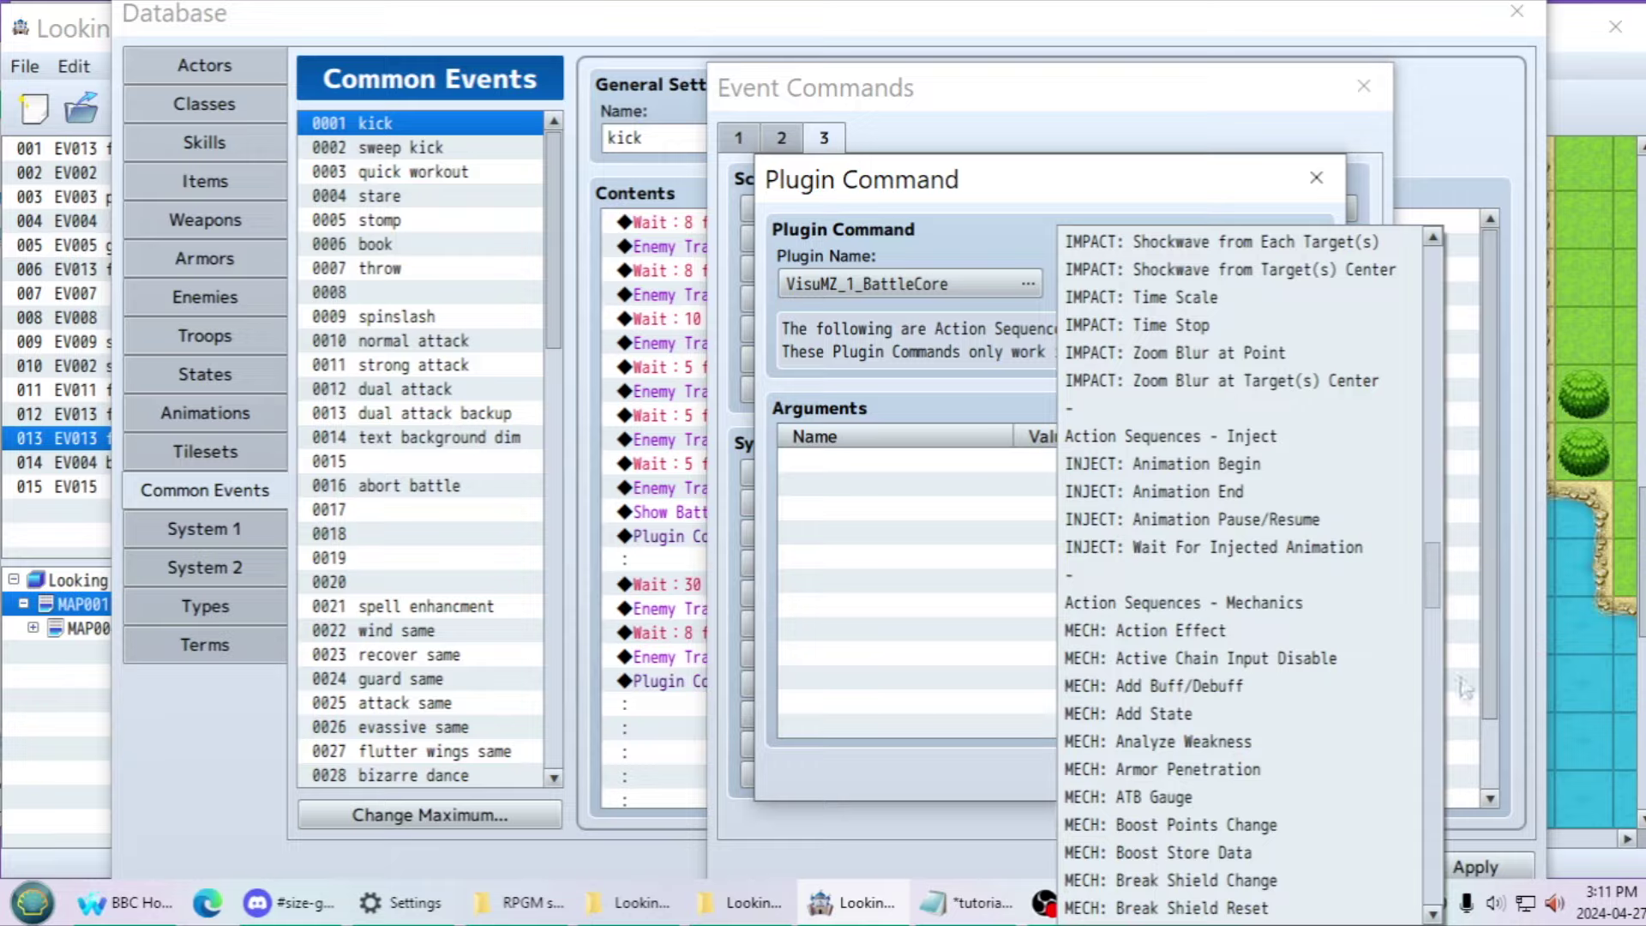
key(Escape)
click(1192, 284)
drag(1441, 310, 1430, 896)
key(Escape)
key(Escape)
click(1304, 867)
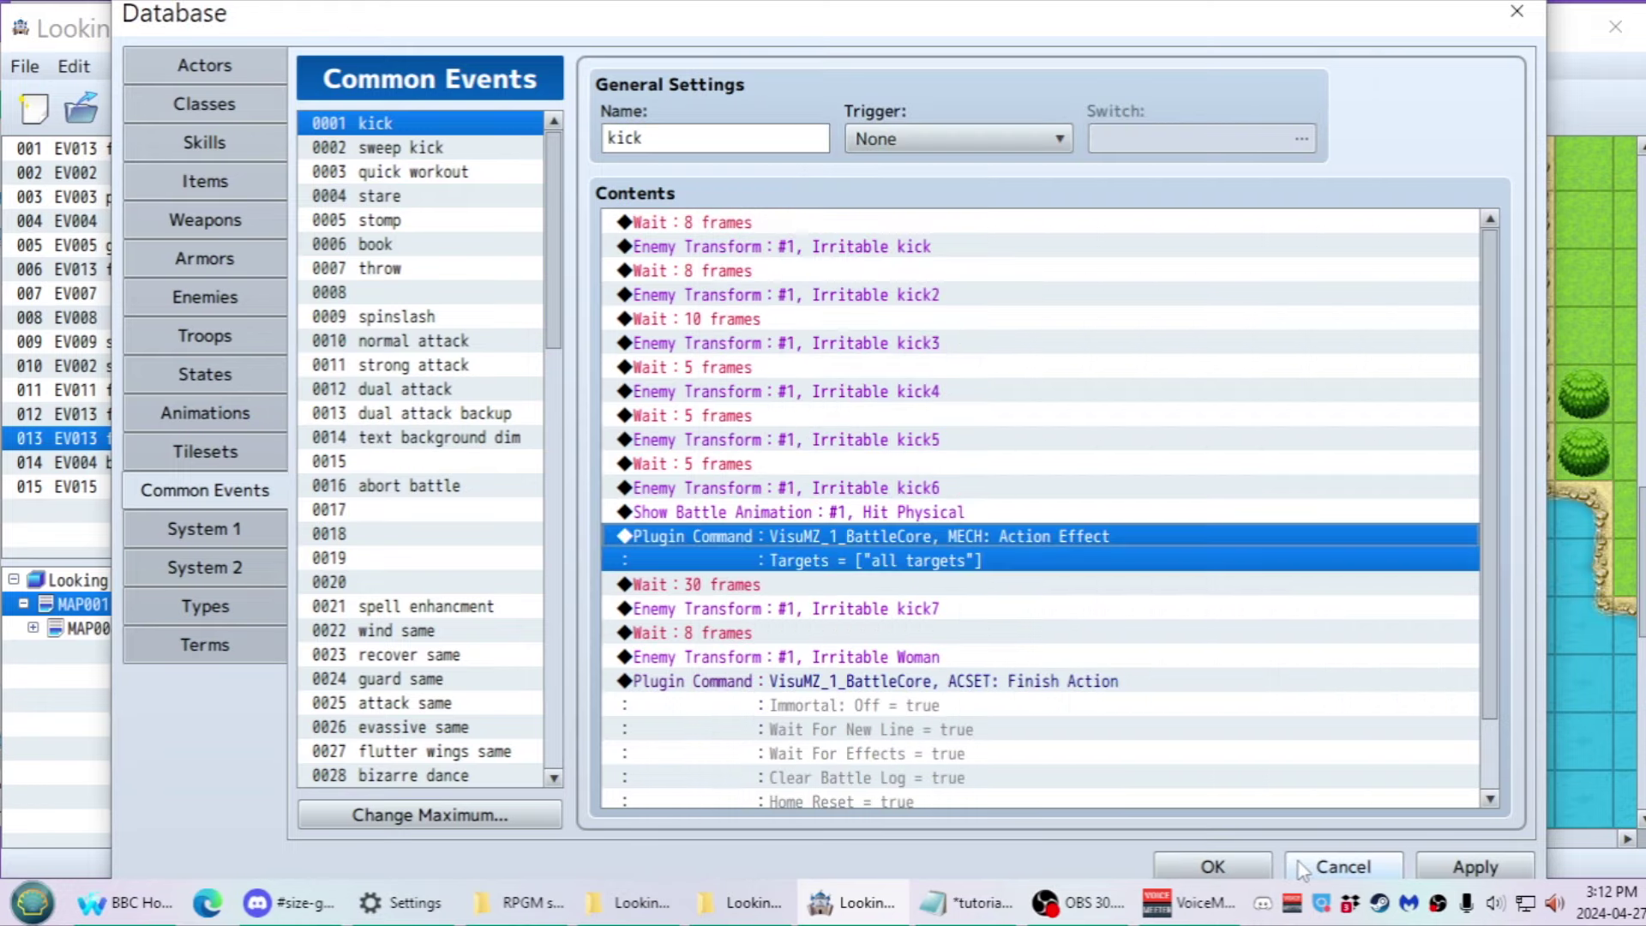
Inspect the Action Effect plugin command's settings and available command names, keeping MECH: Action Effect selected
scroll(1111, 756, down, 1)
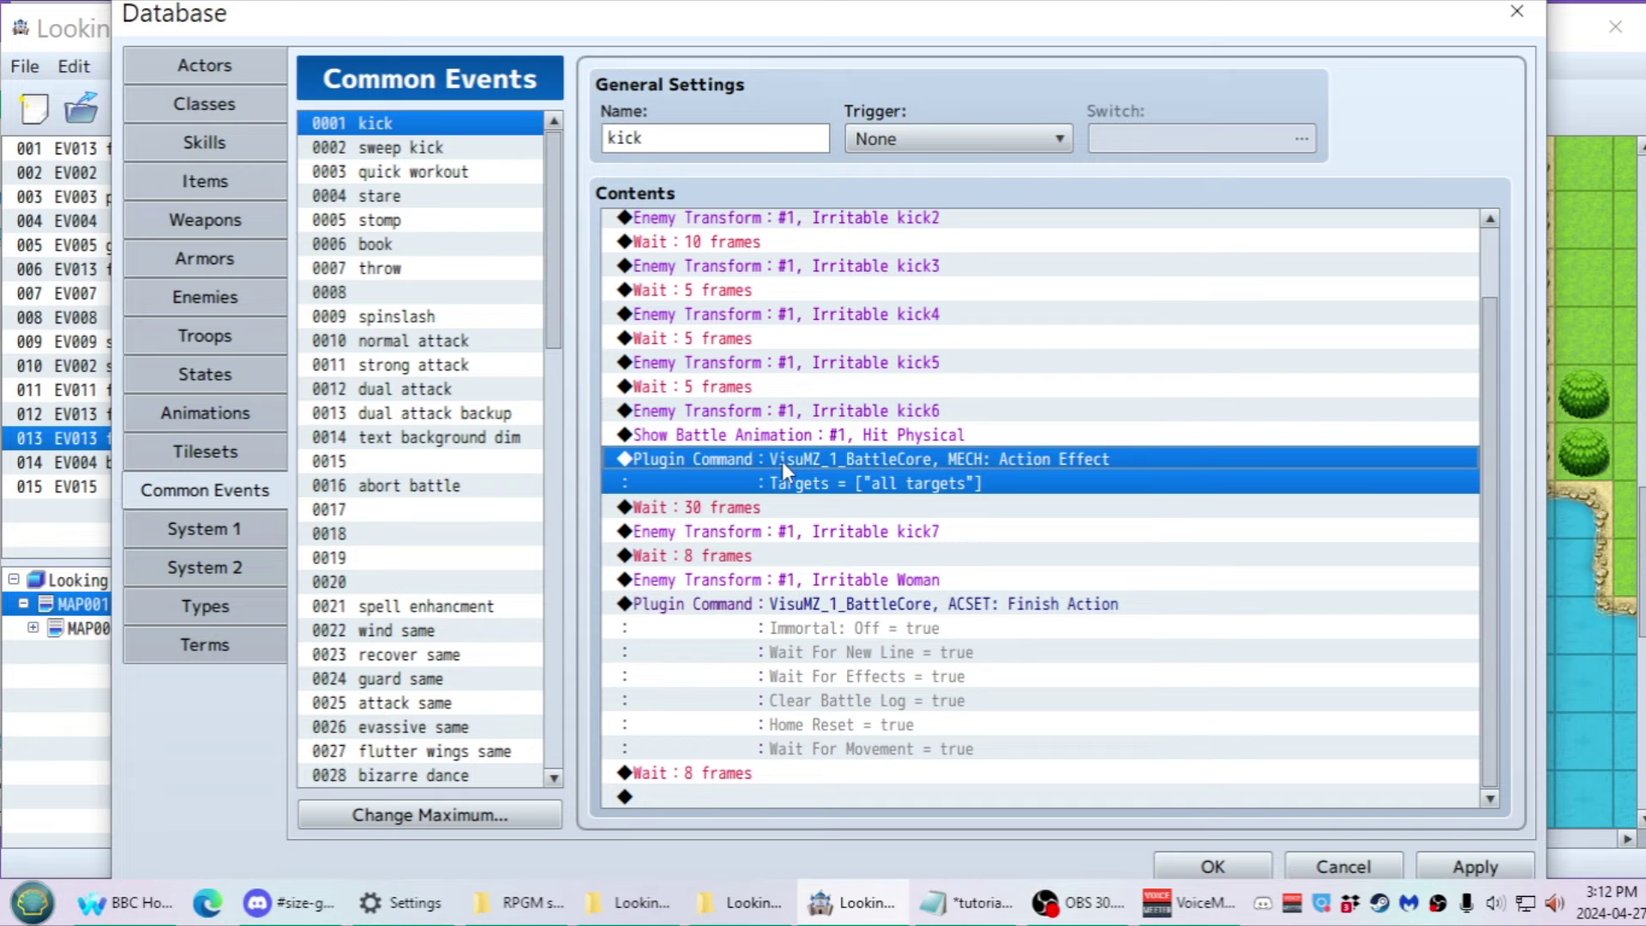
double_click(806, 464)
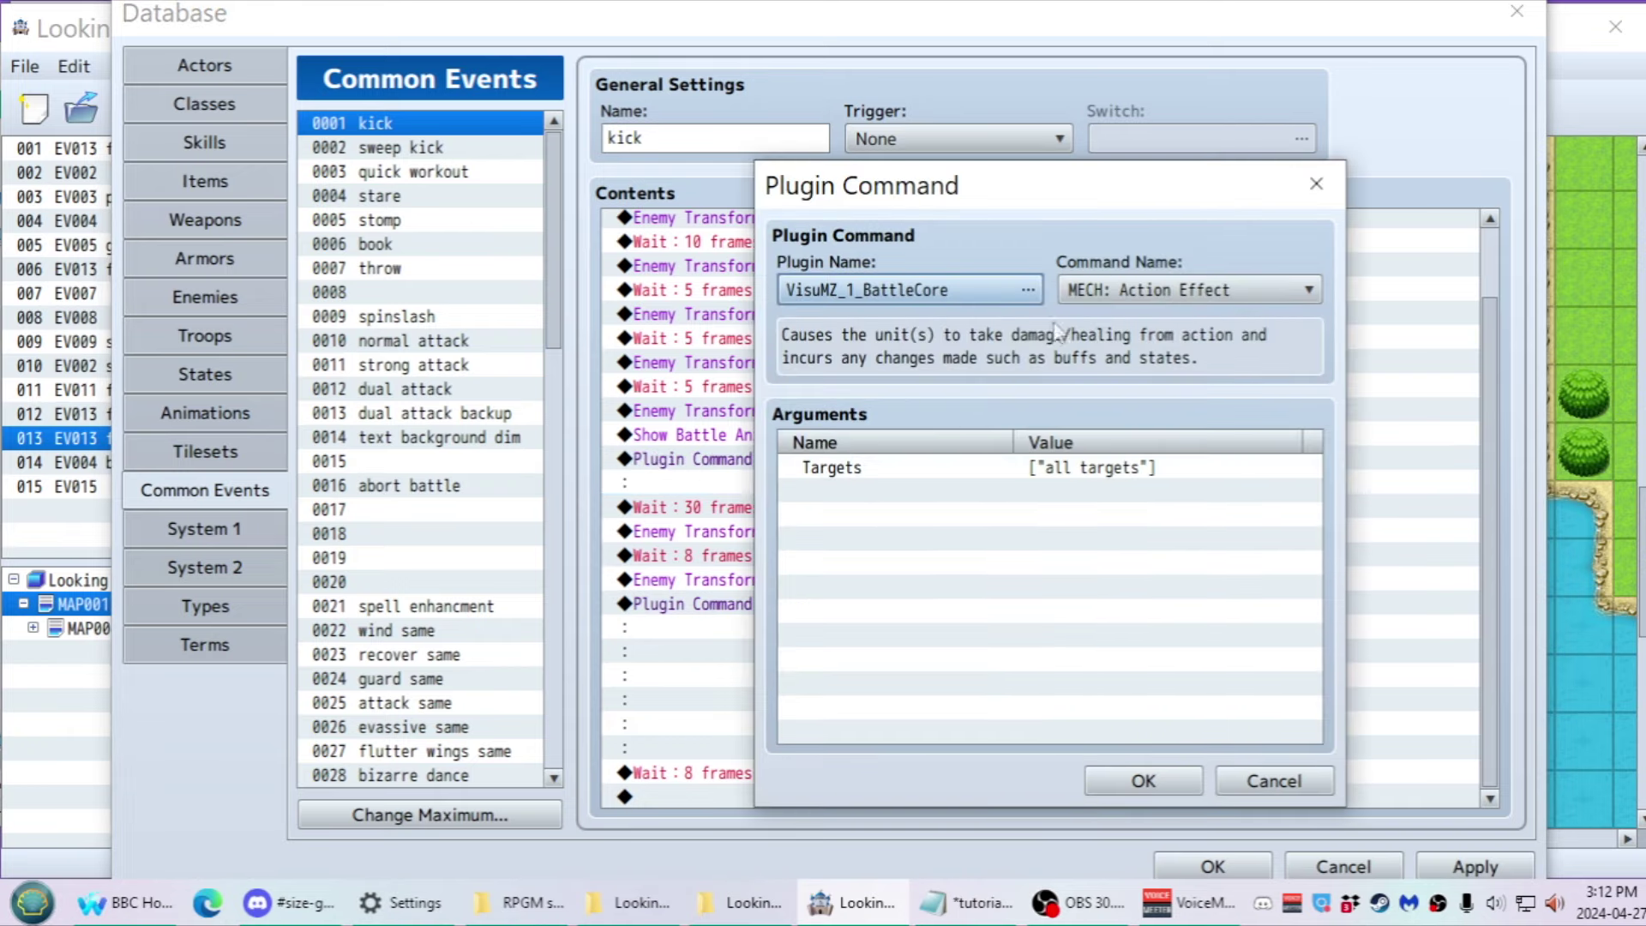
click(1092, 292)
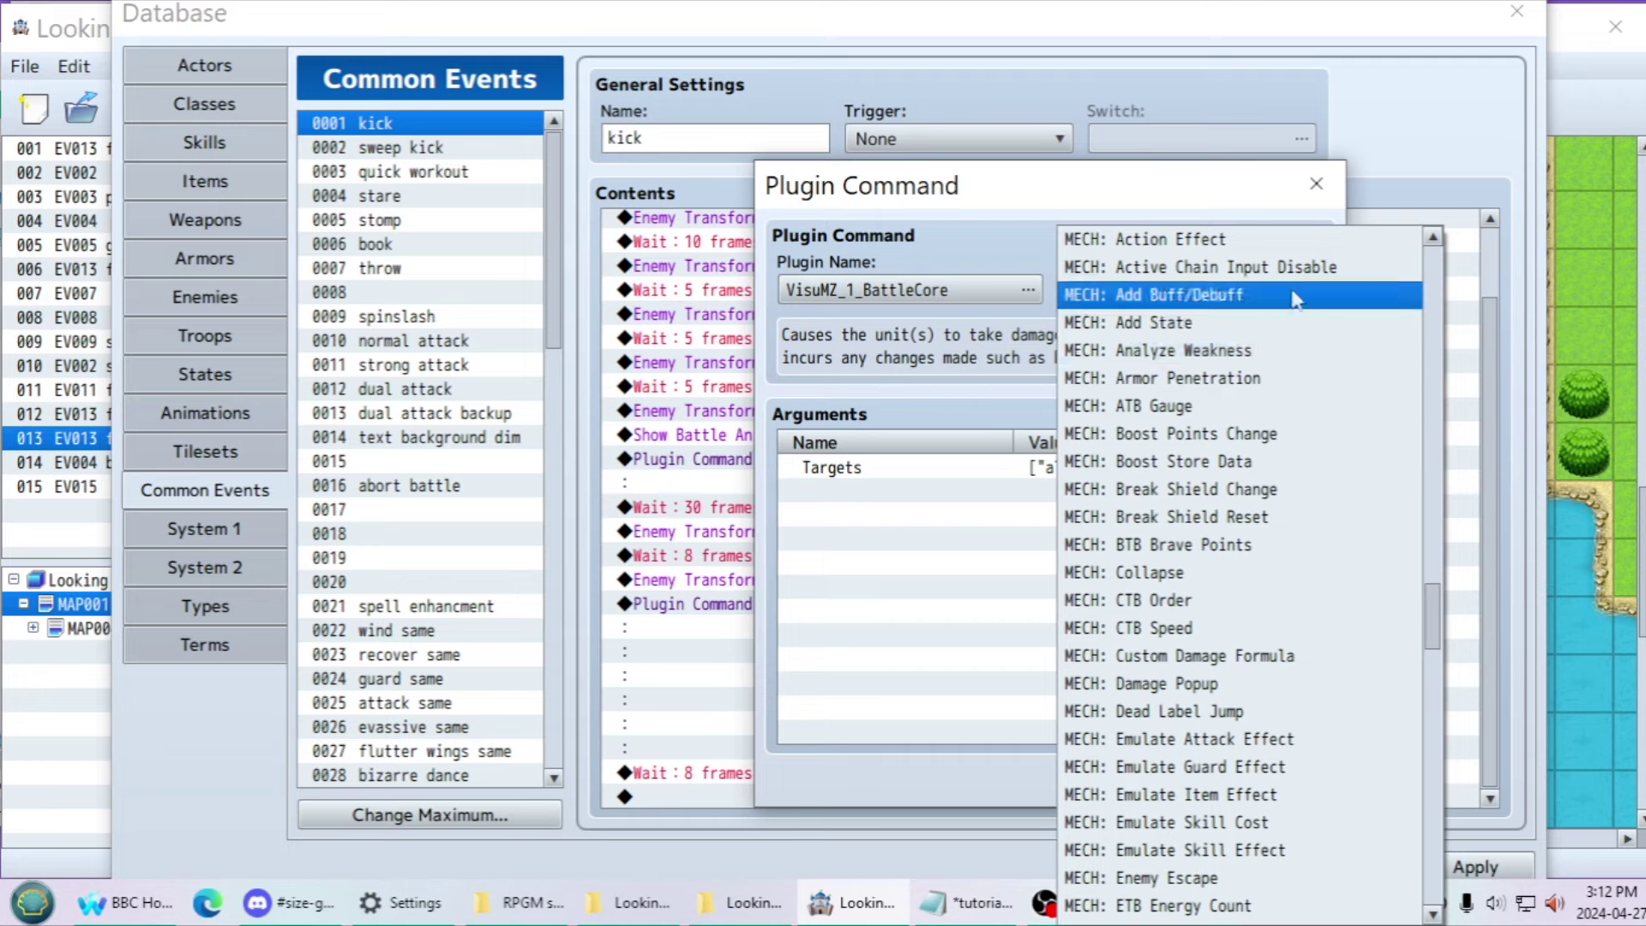
scroll(1263, 255, up, 3)
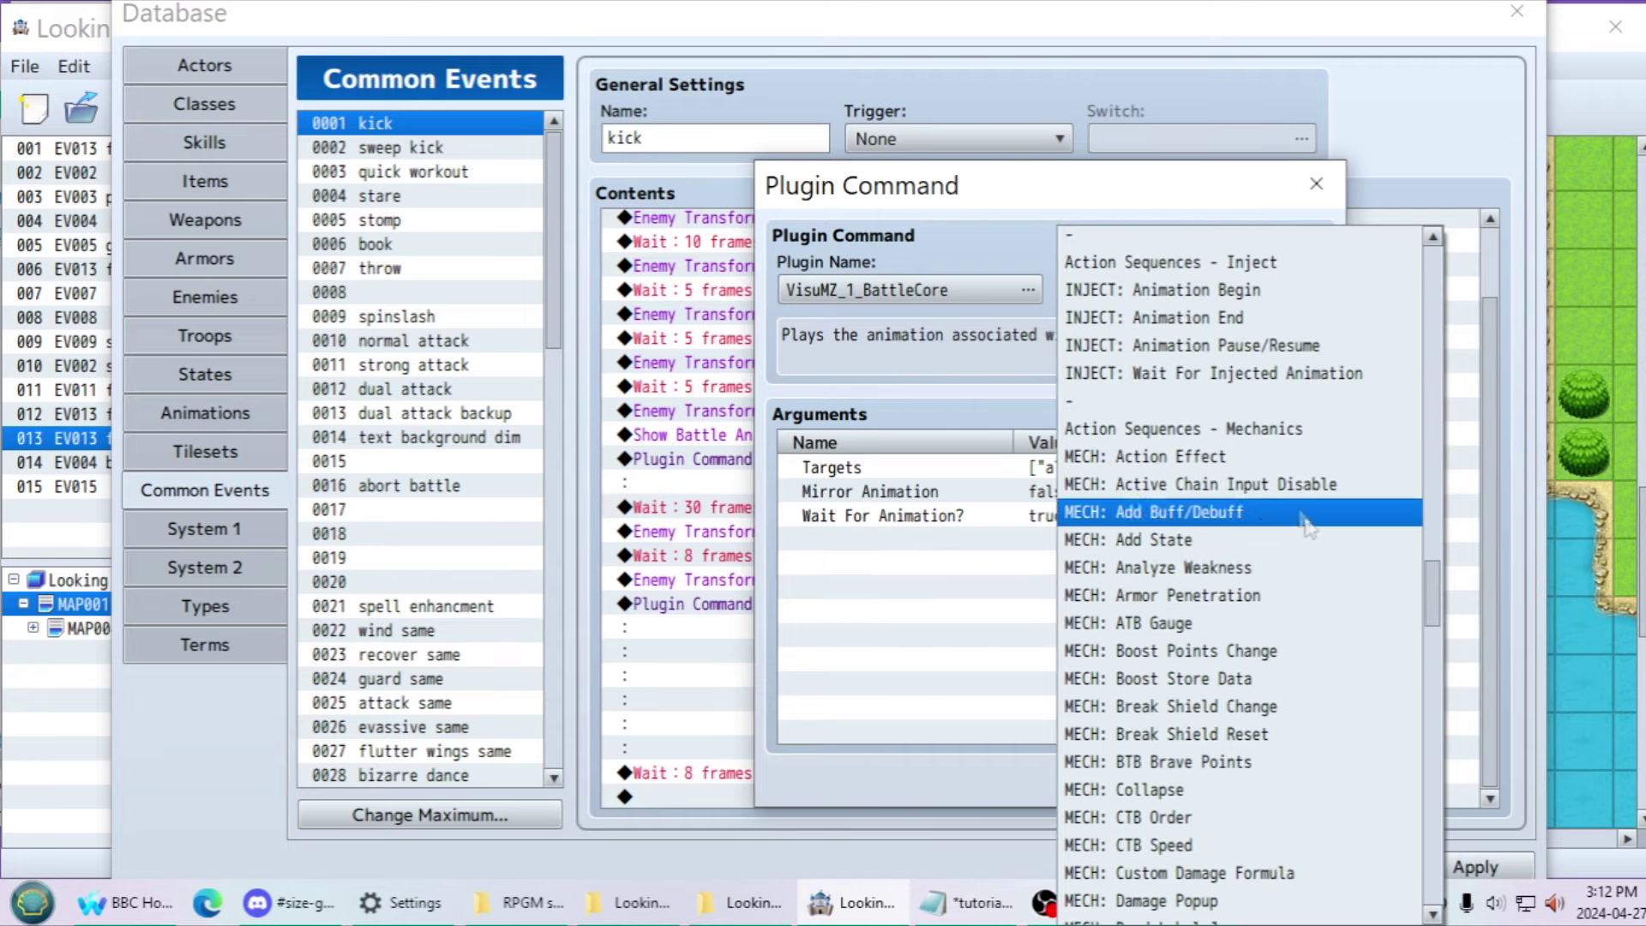
click(1199, 463)
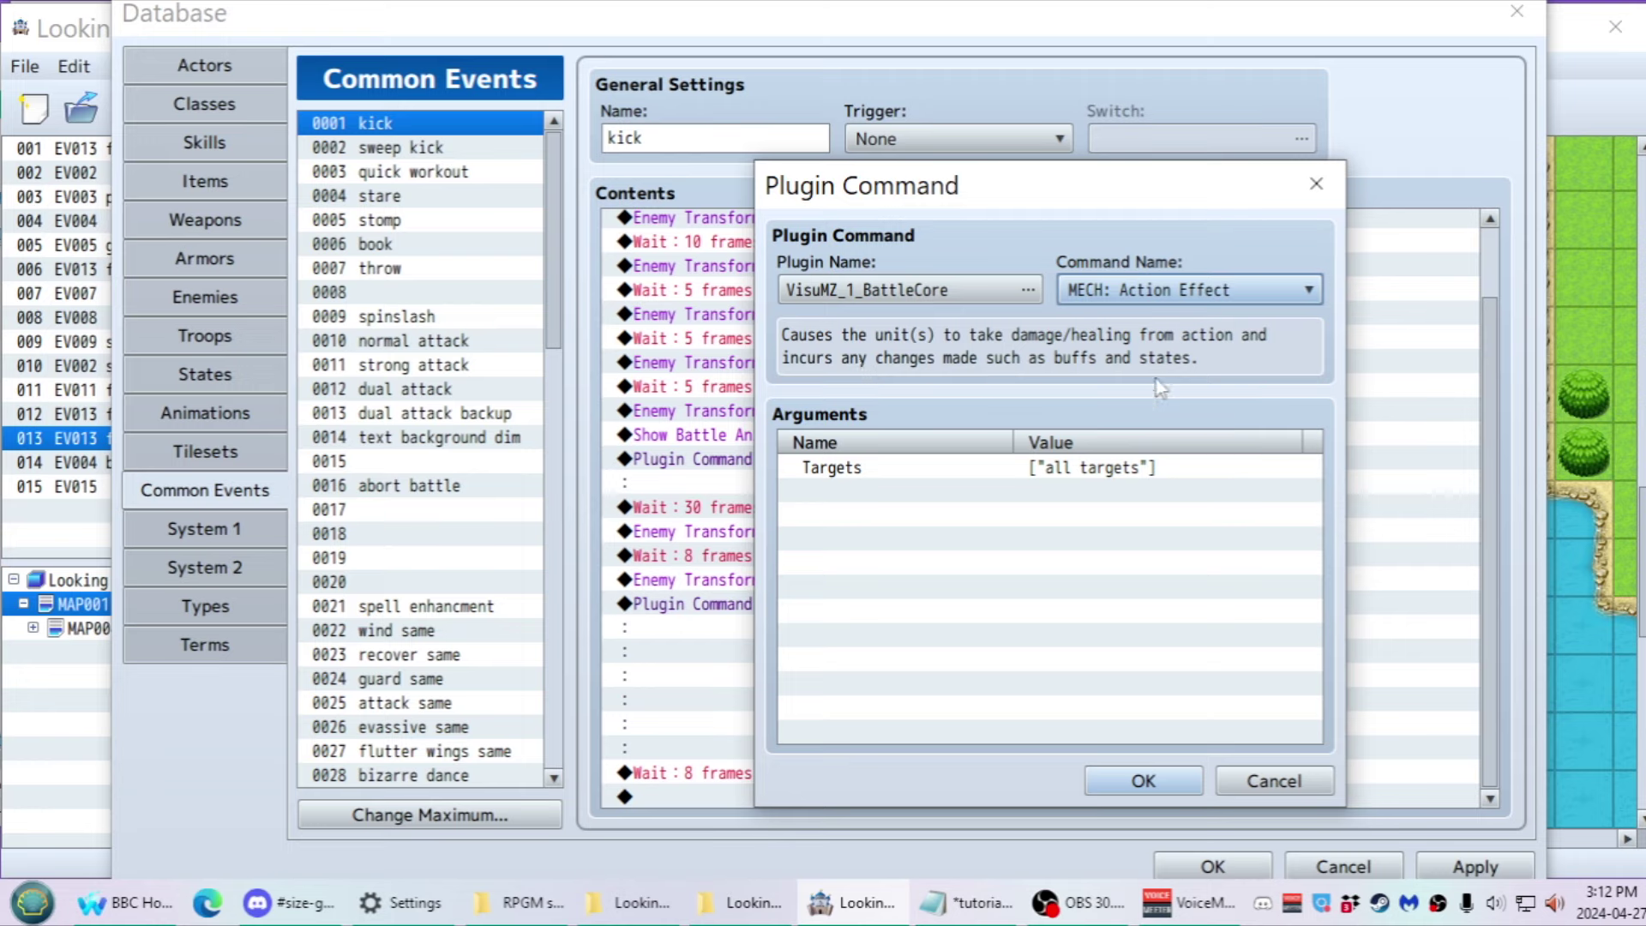
click(1144, 782)
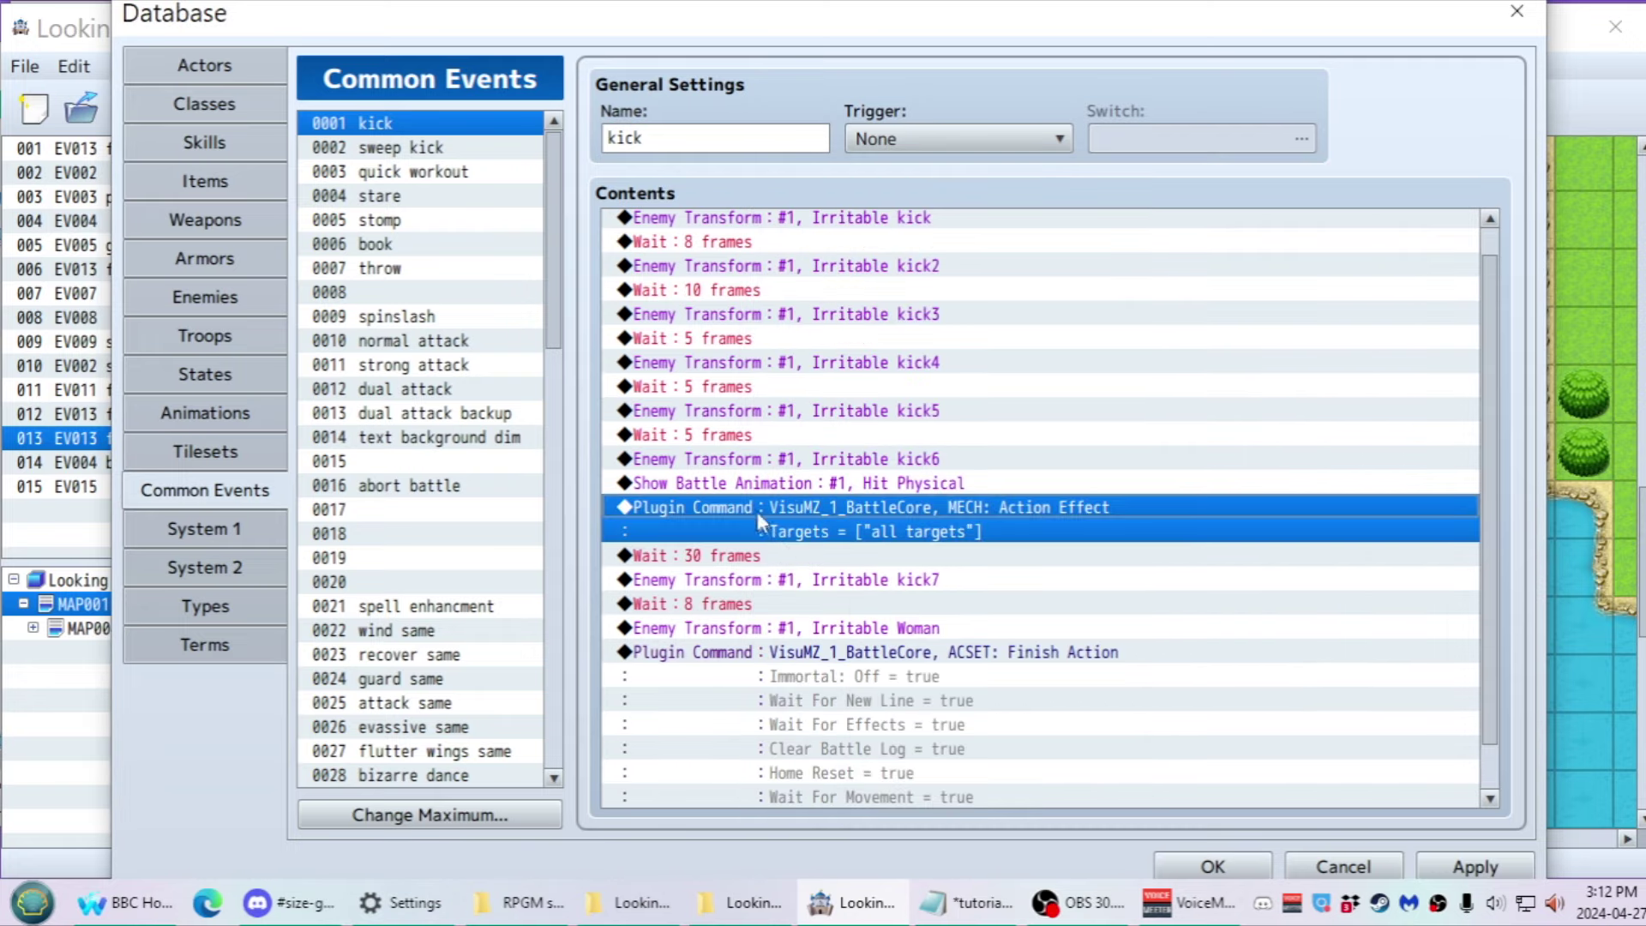
Examine the damage and common event settings of skill 0012 Kick alongside the Action Effect command in the kick event
click(199, 143)
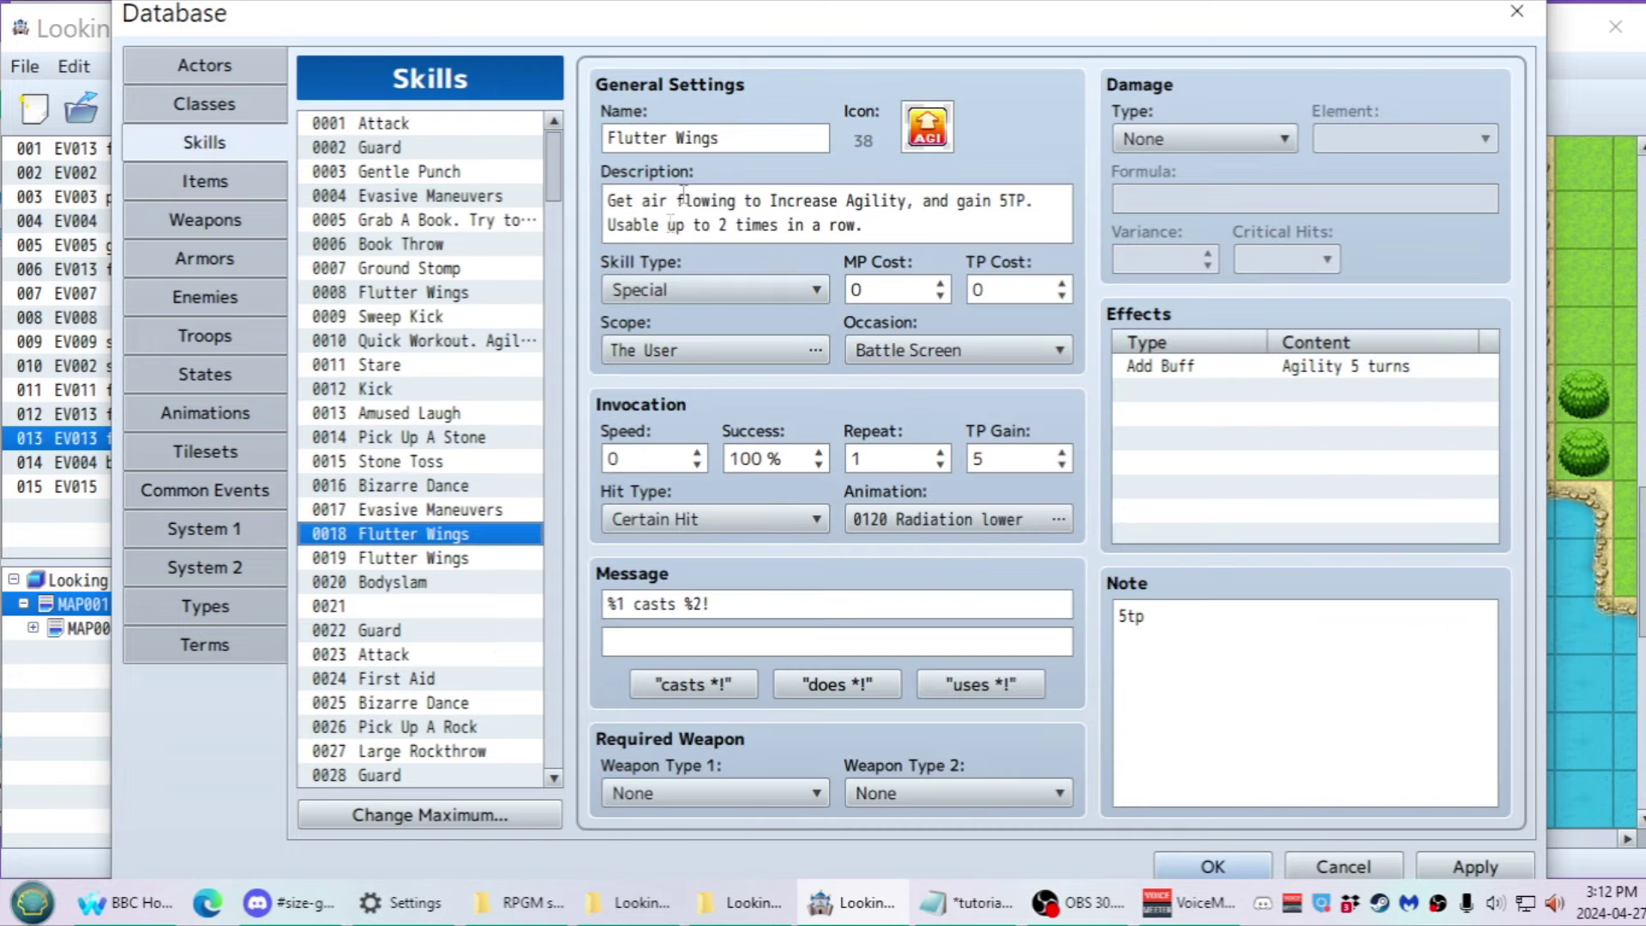
click(350, 390)
click(172, 493)
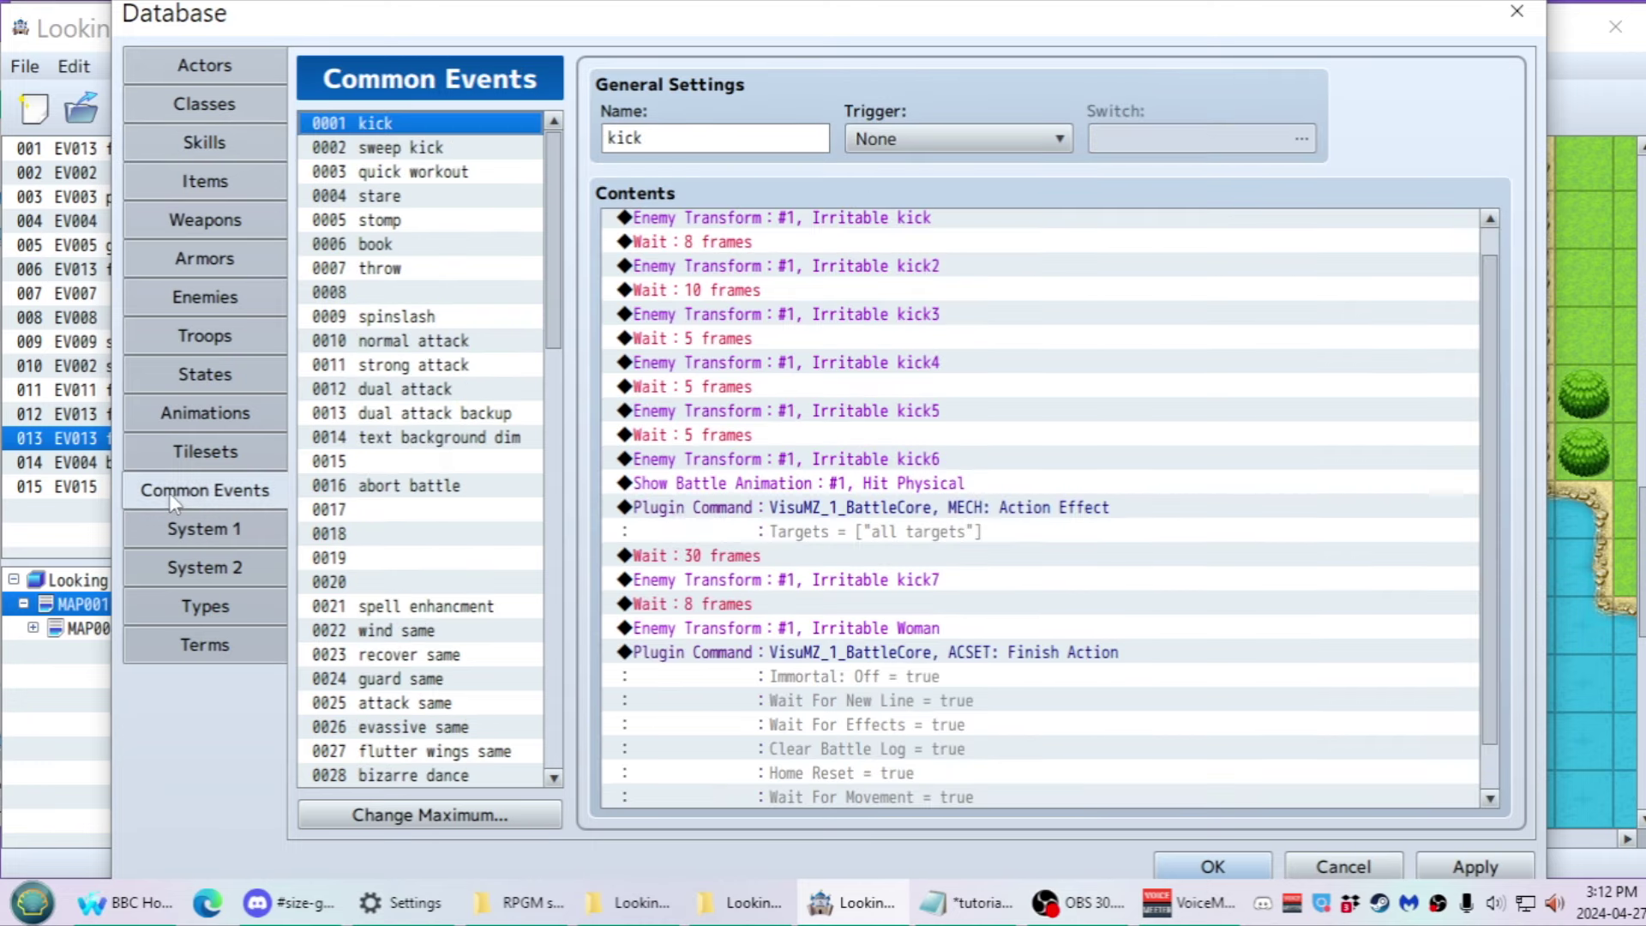
click(806, 524)
scroll(778, 243, up, 1)
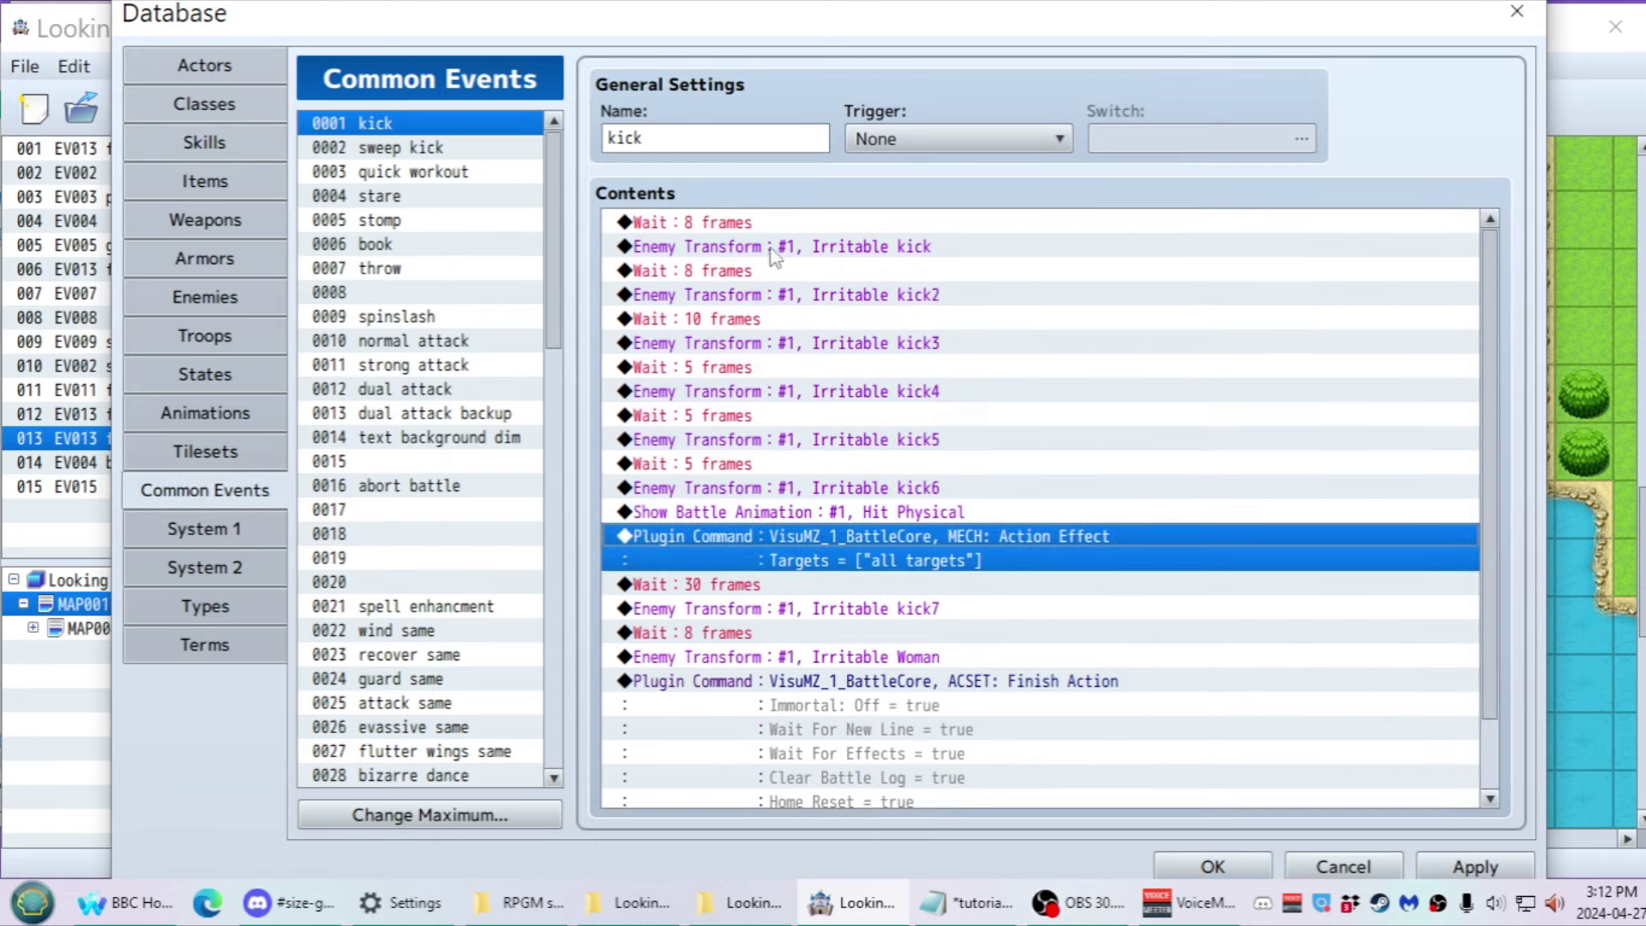
scroll(730, 499, down, 3)
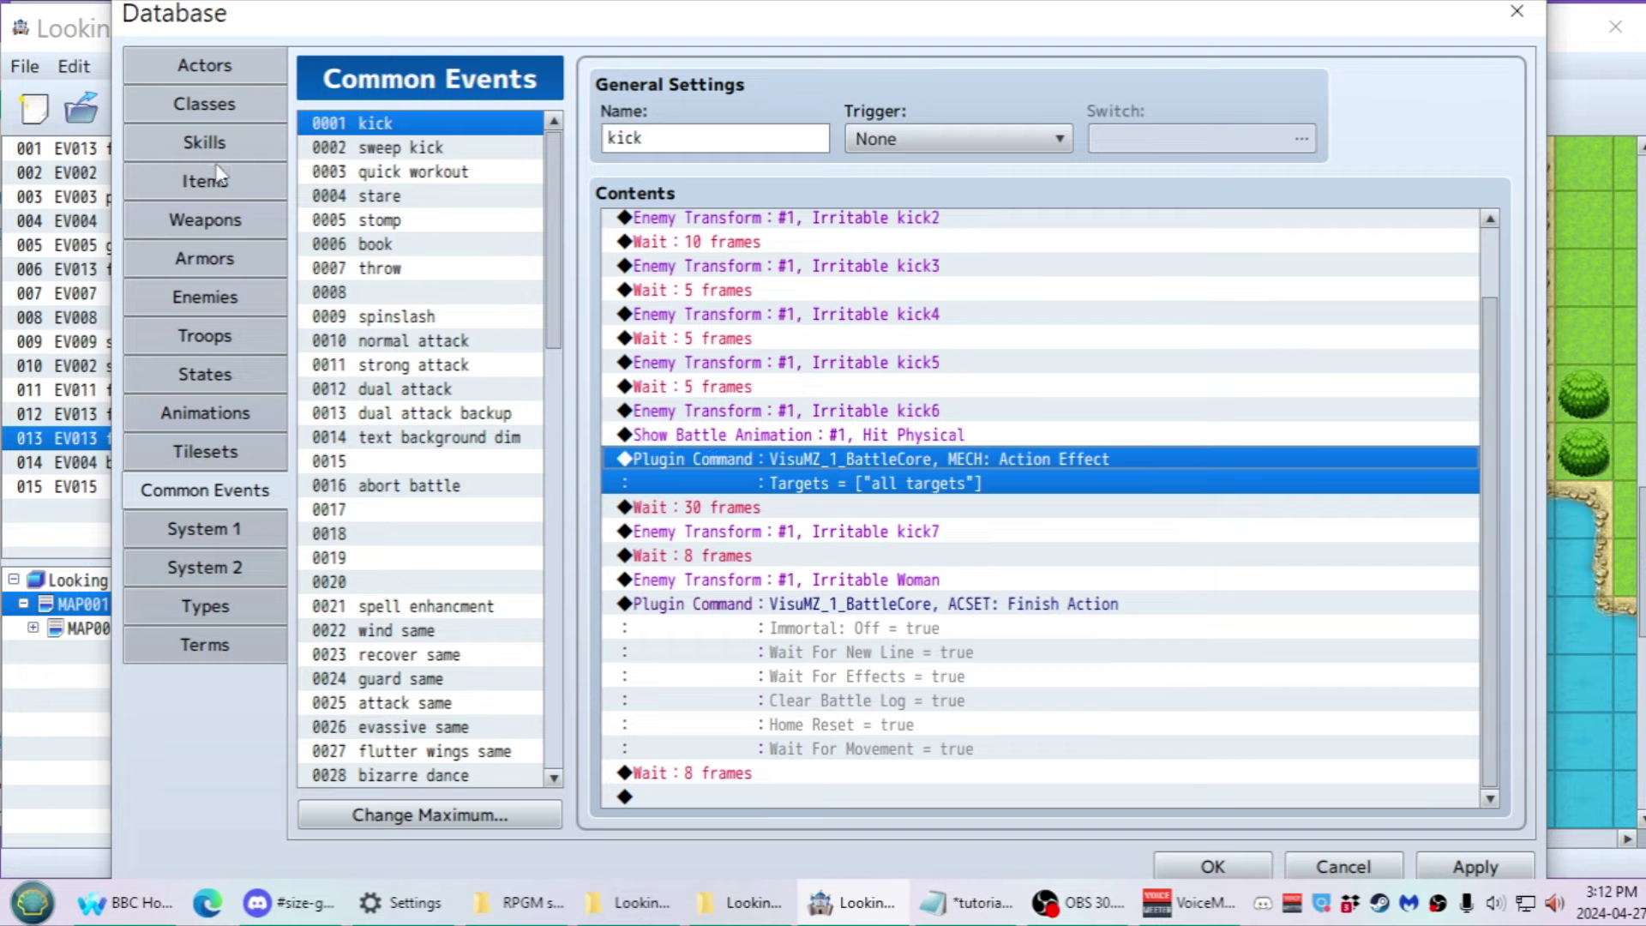
click(254, 154)
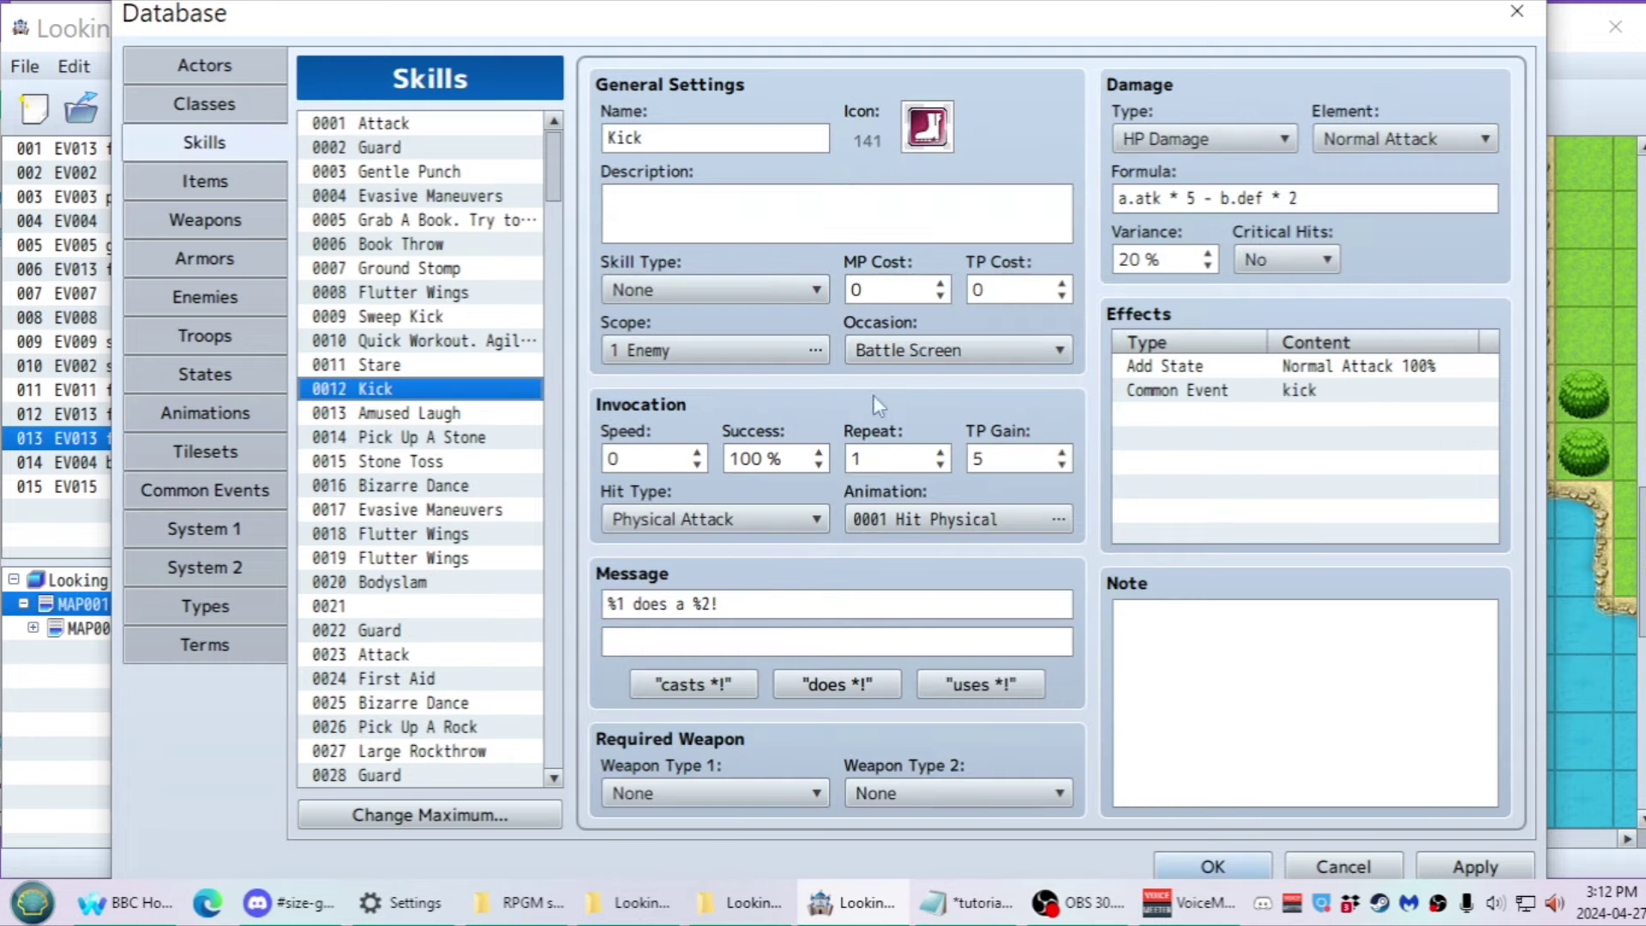
click(154, 495)
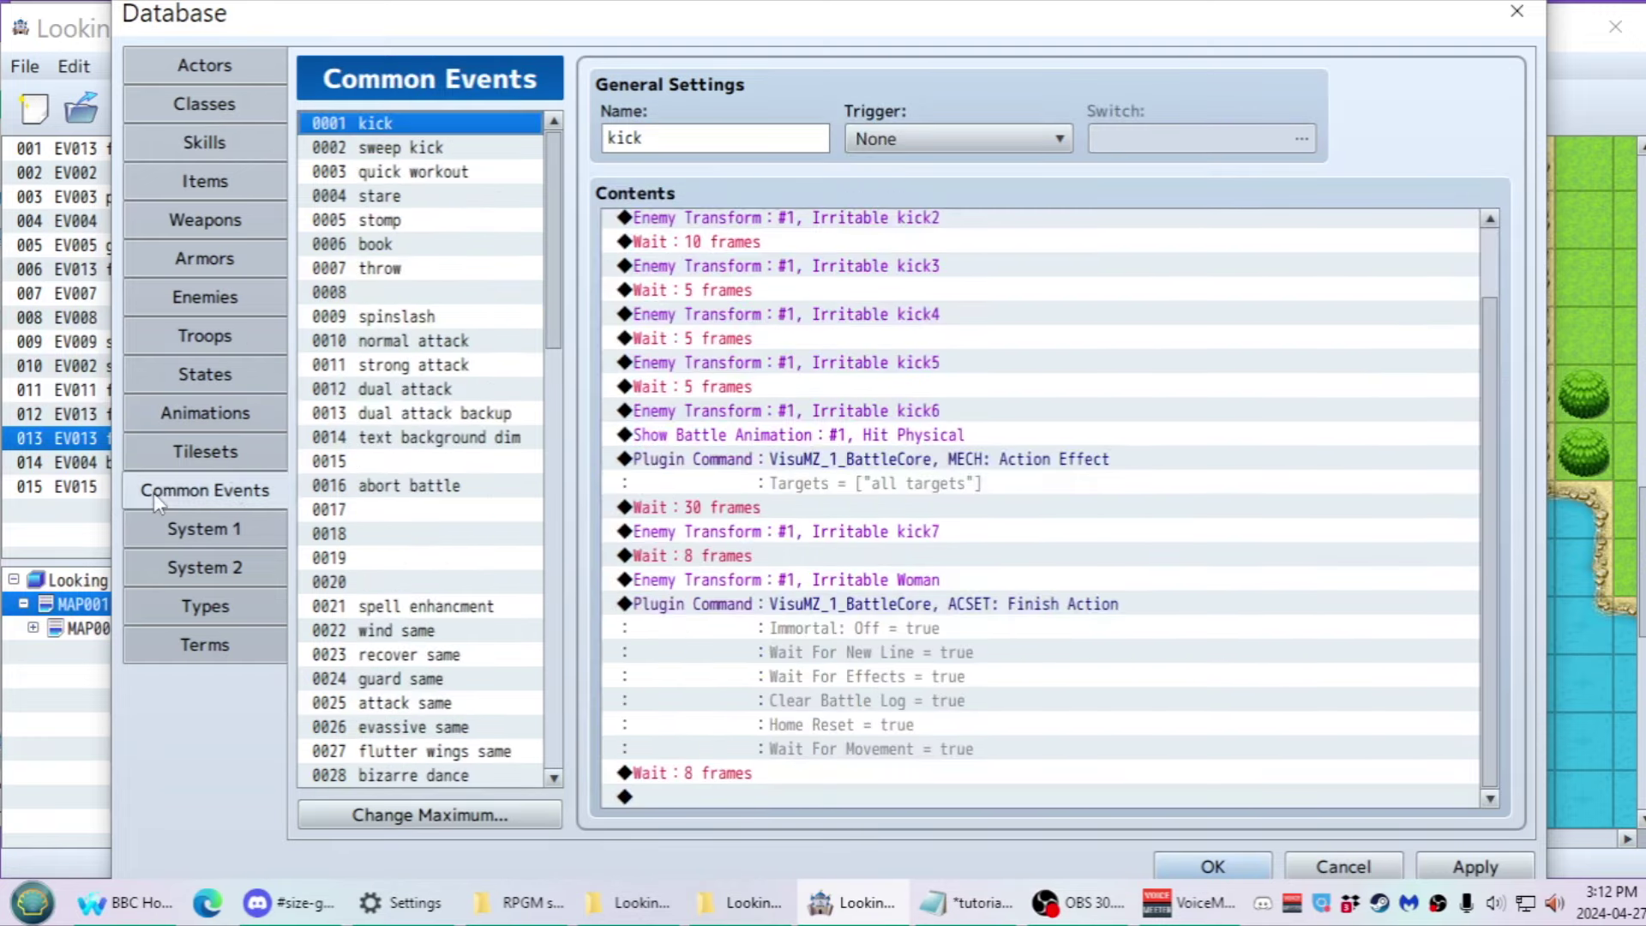
click(825, 454)
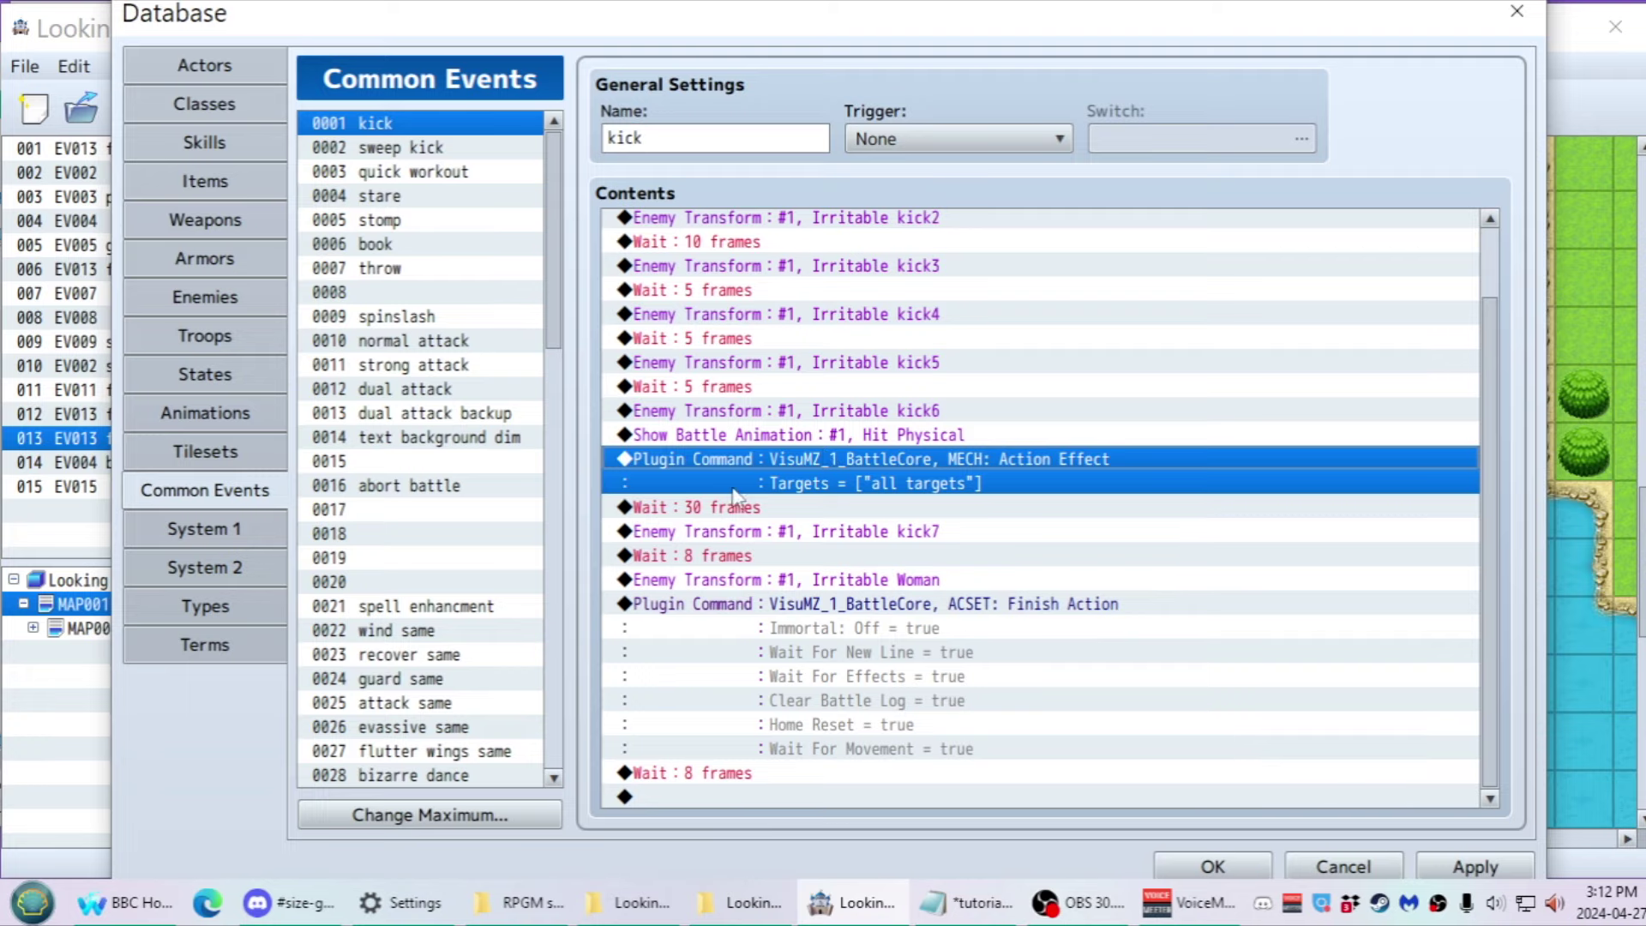
Check the animation and common event assigned to skill 0012 Kick, returning to the kick common event
scroll(782, 639, up, 1)
scroll(782, 639, down, 1)
click(224, 153)
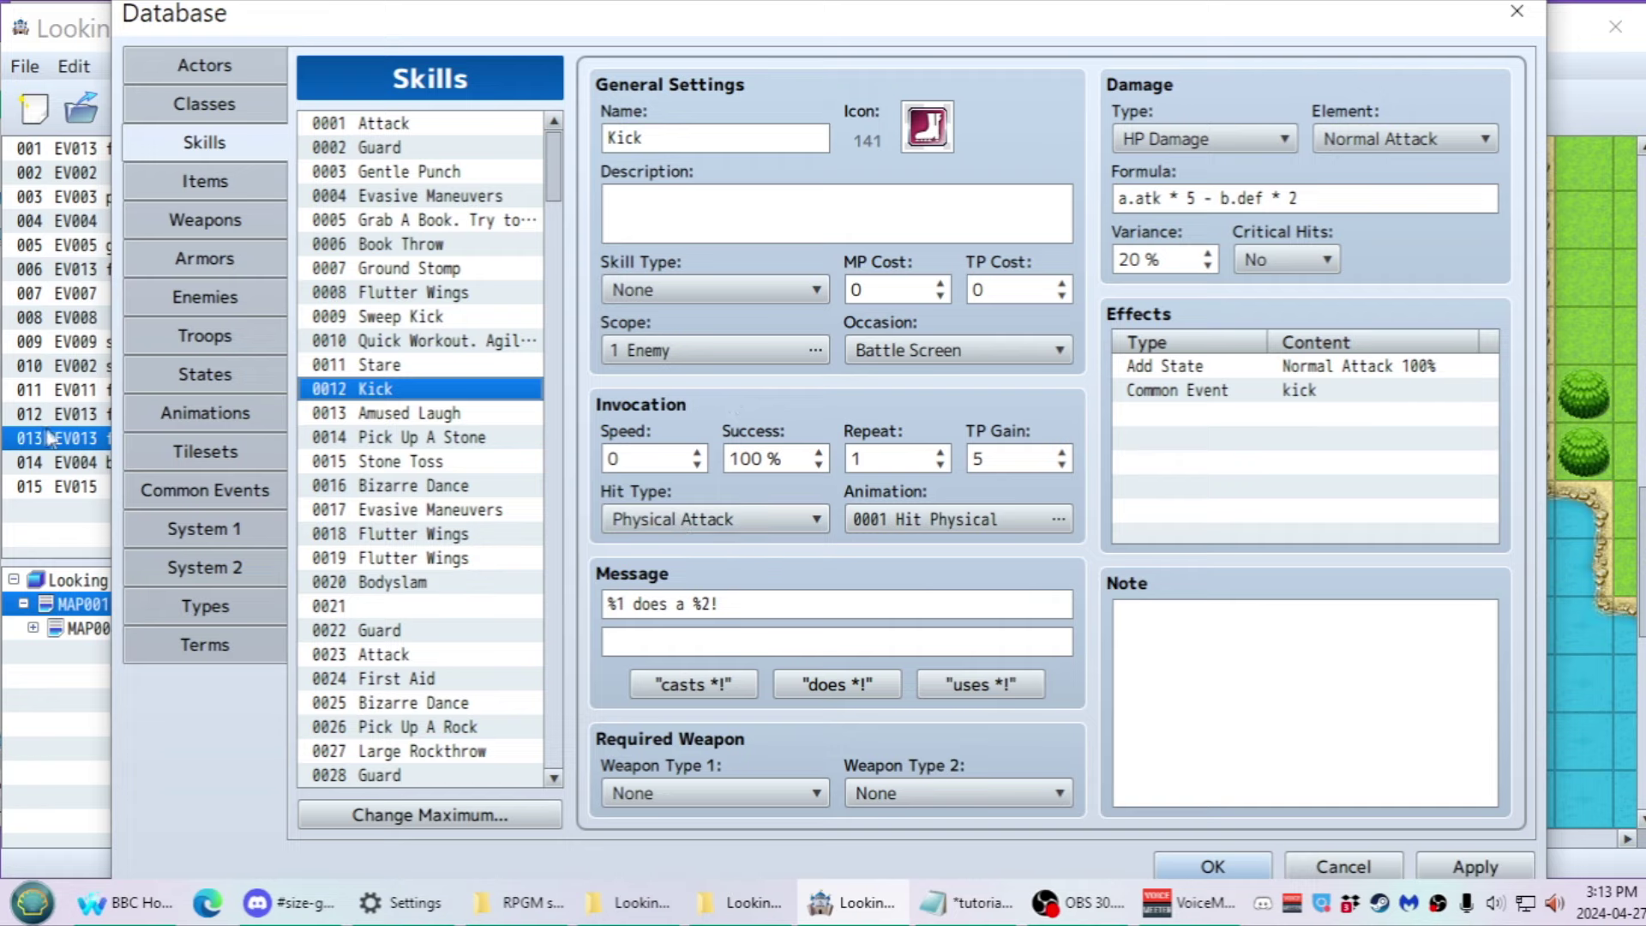
click(182, 493)
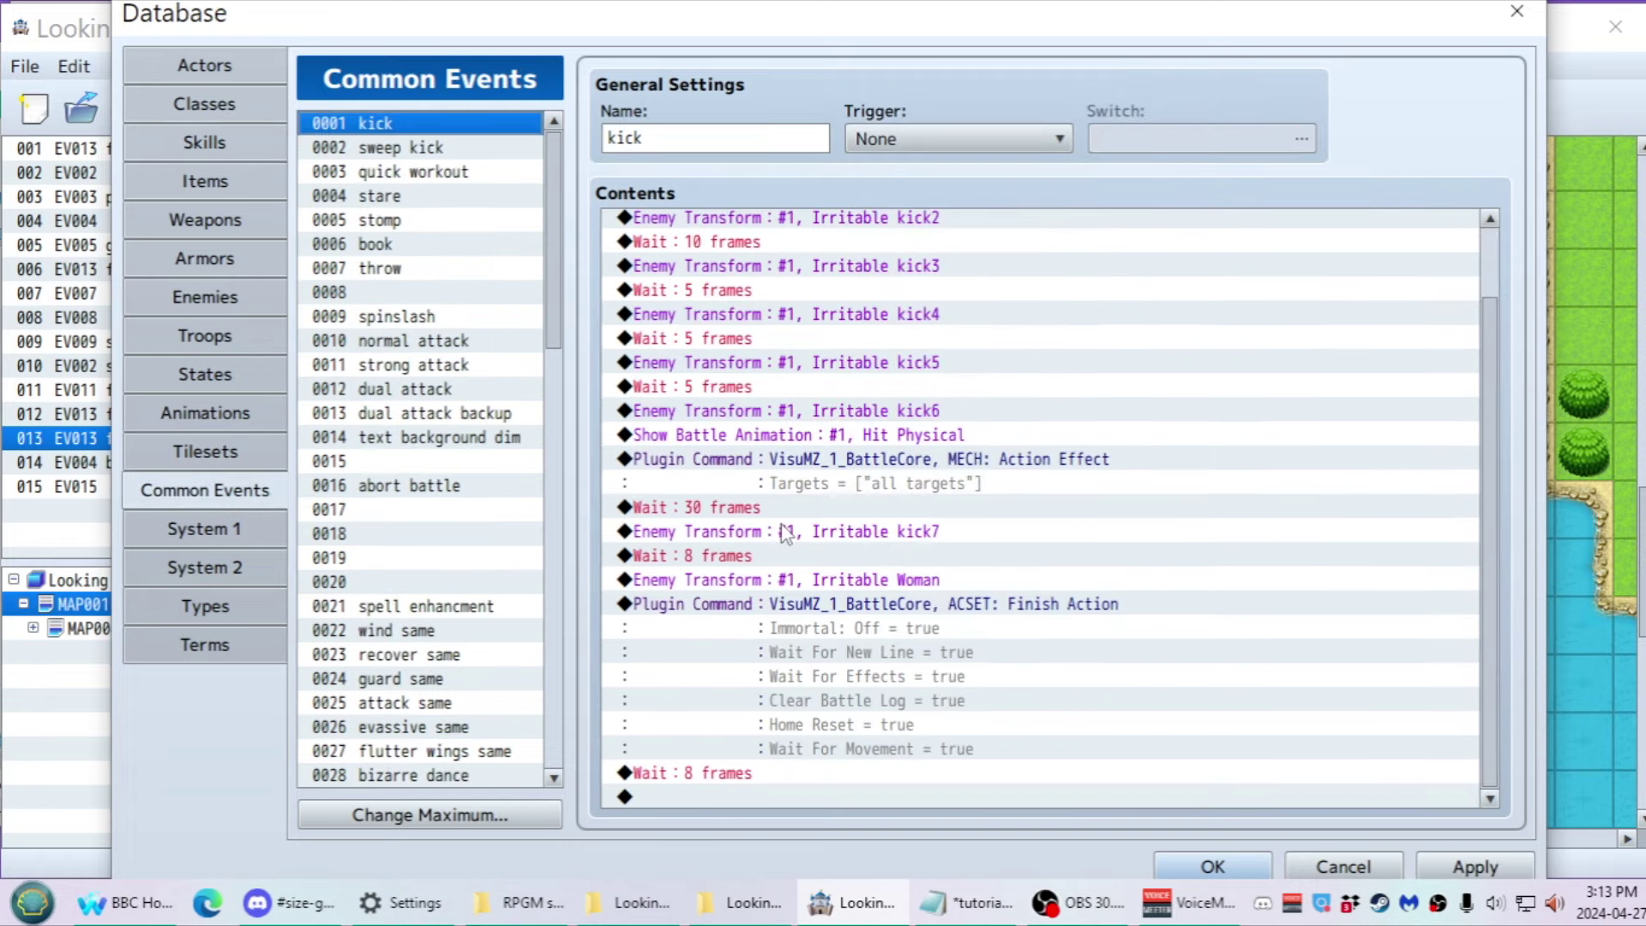
Copy the ANIM: Action Animation plugin command from the quick workout event into the kick event, directly before MECH: Action Effect
click(396, 173)
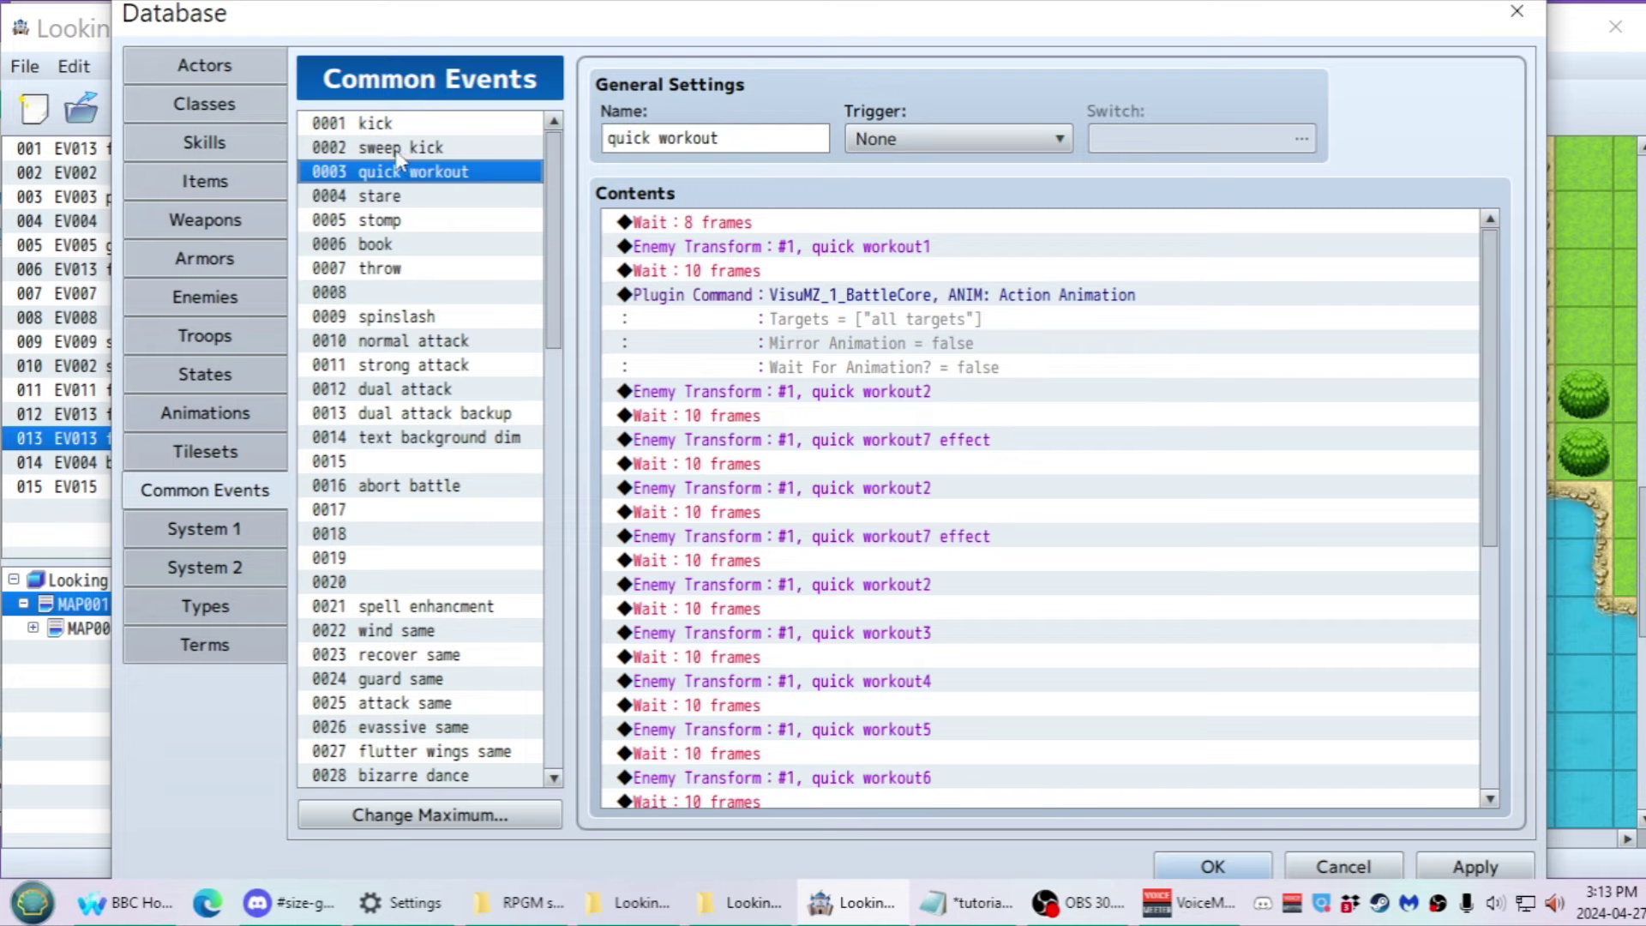
click(746, 296)
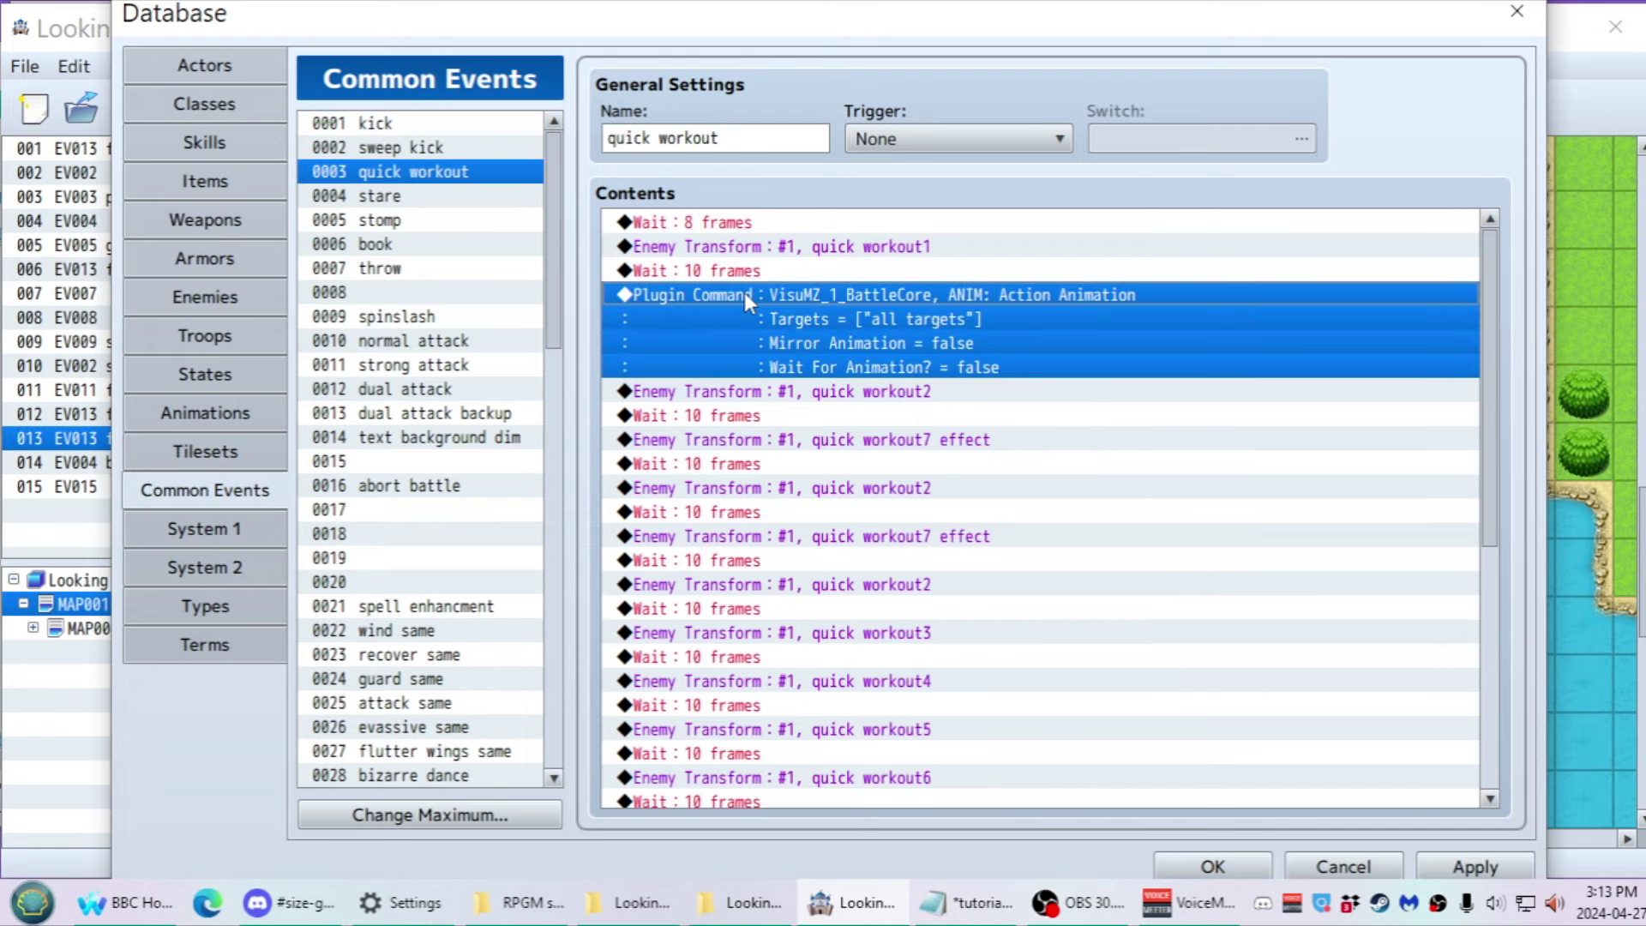
click(408, 129)
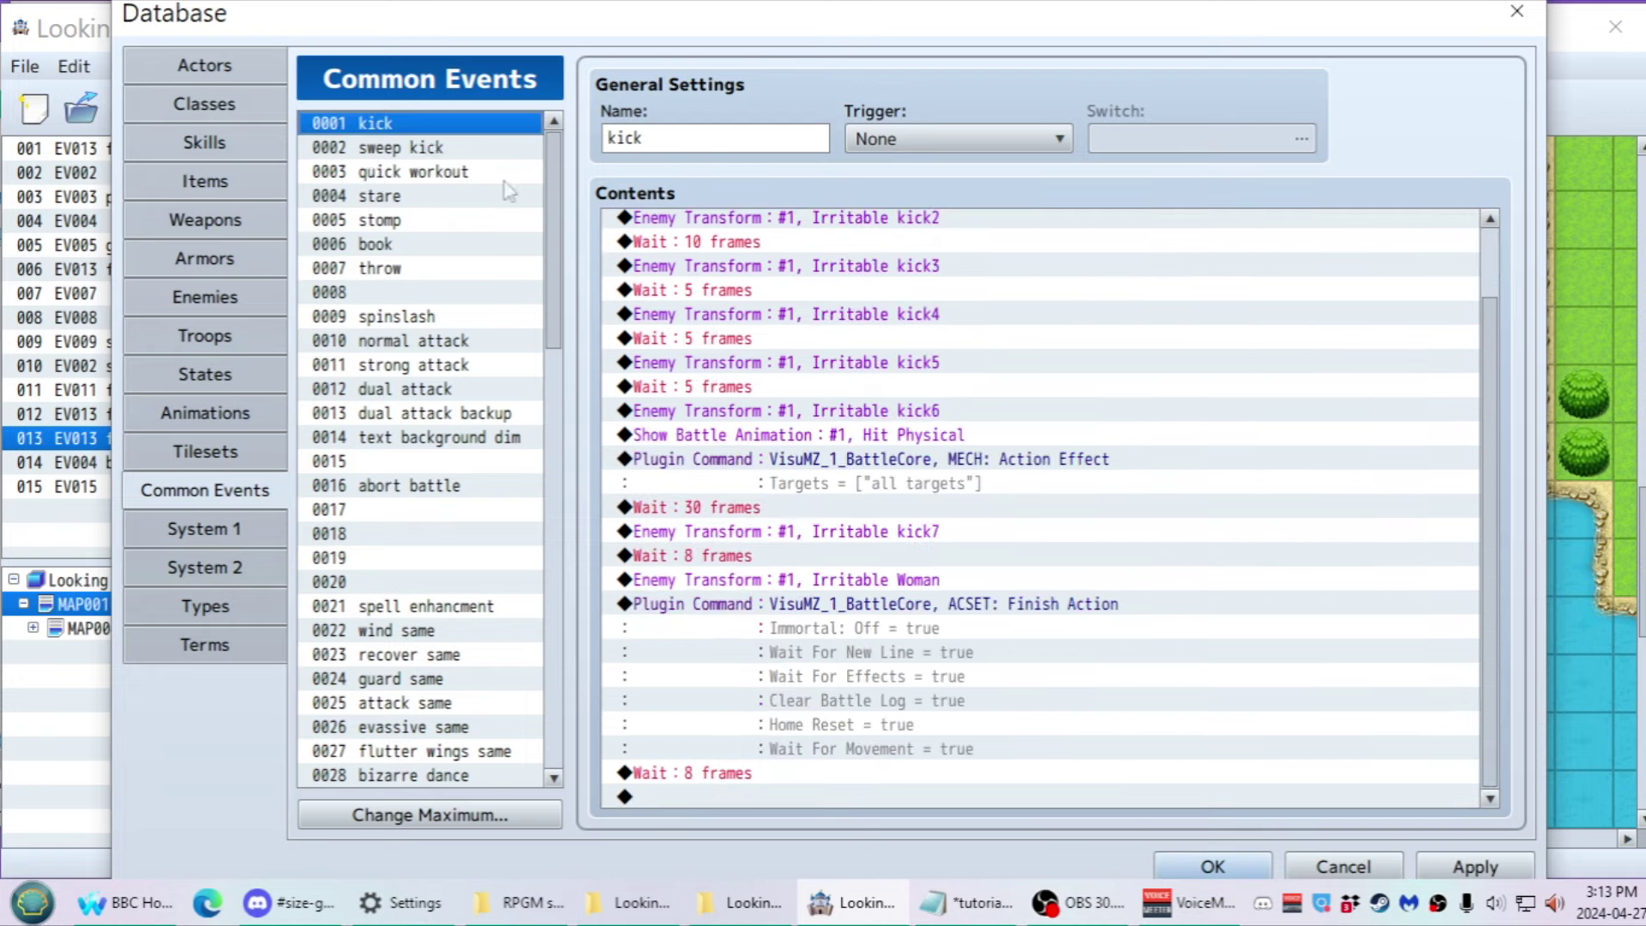
click(678, 436)
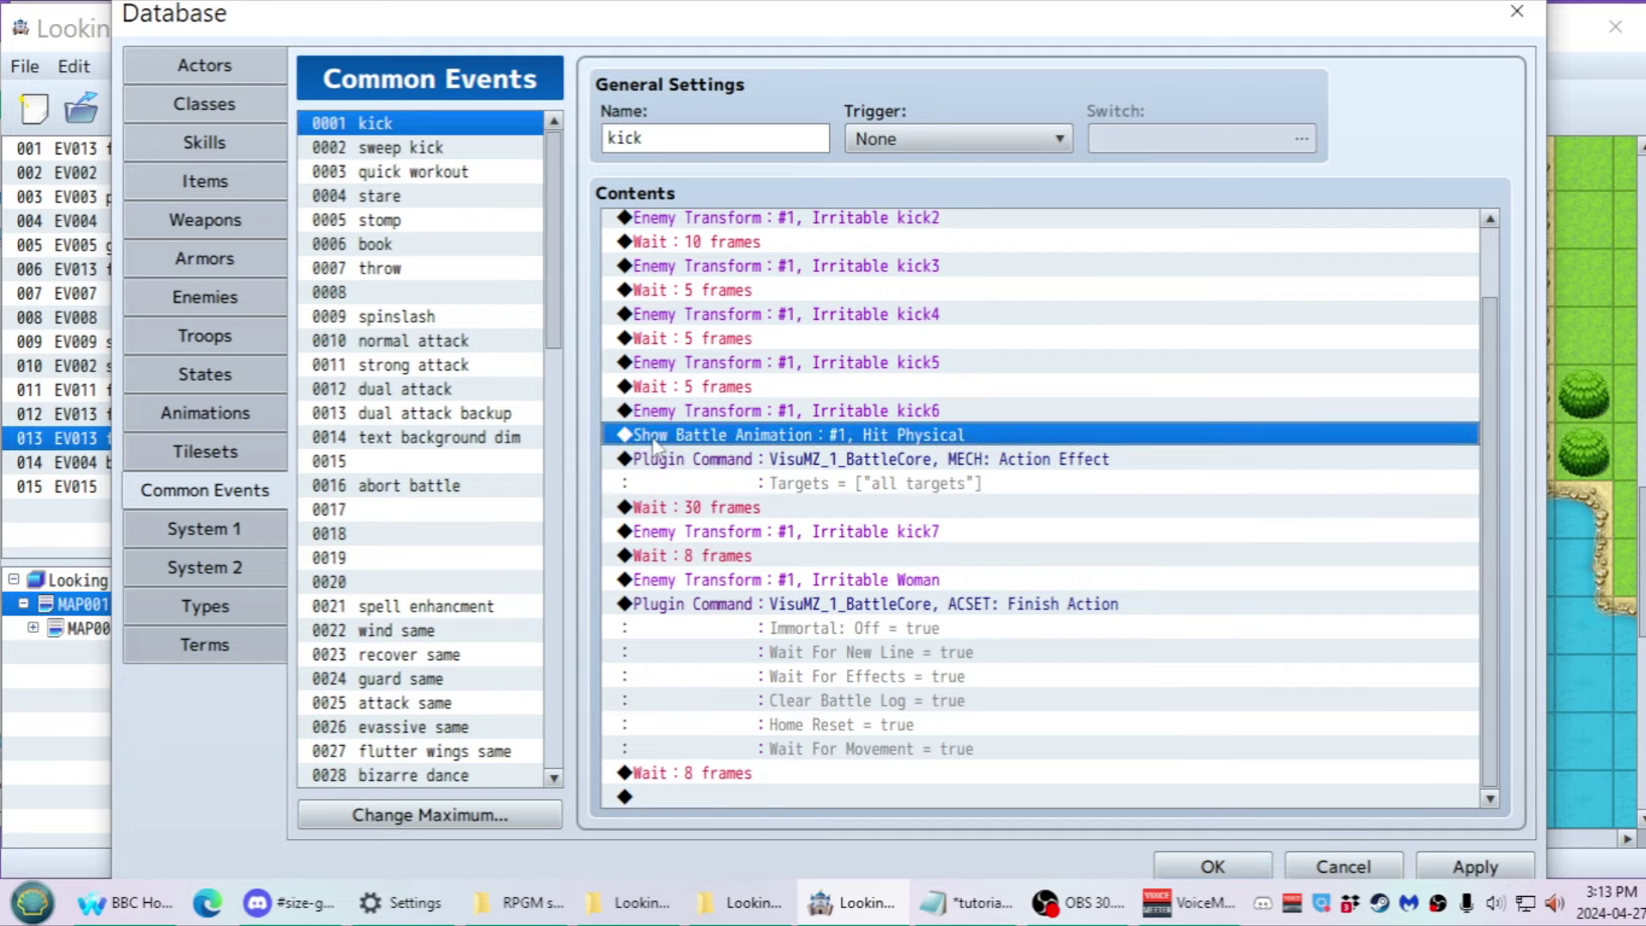
double_click(625, 439)
click(1114, 573)
click(684, 411)
key(Insert)
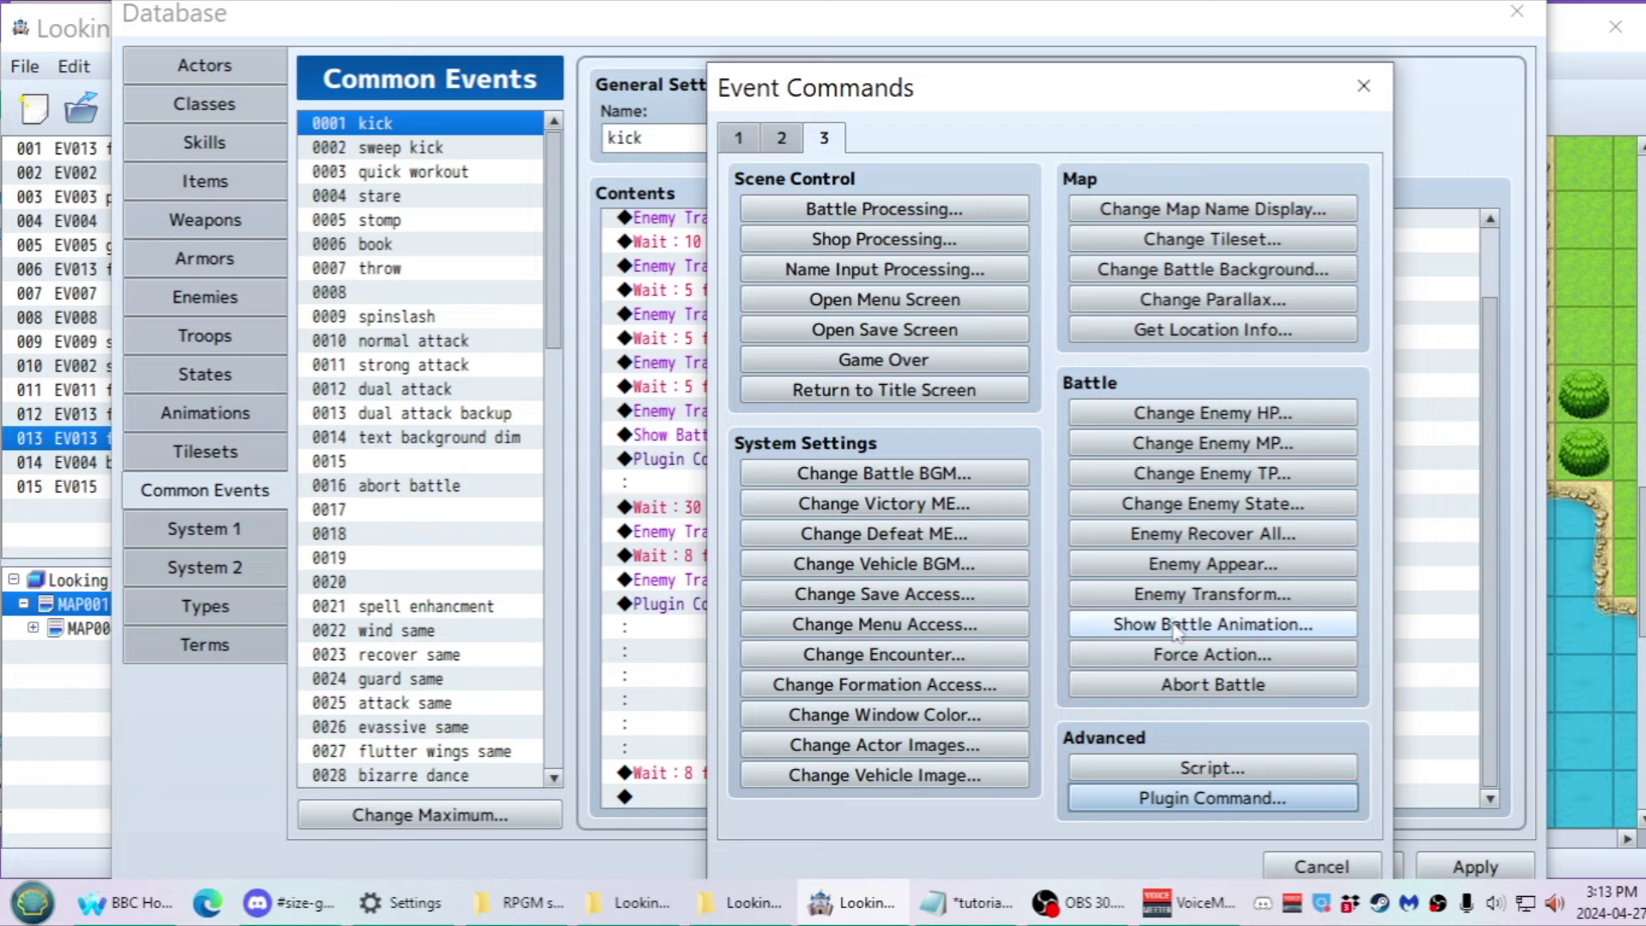
key(Escape)
click(634, 460)
key(ctrl+v)
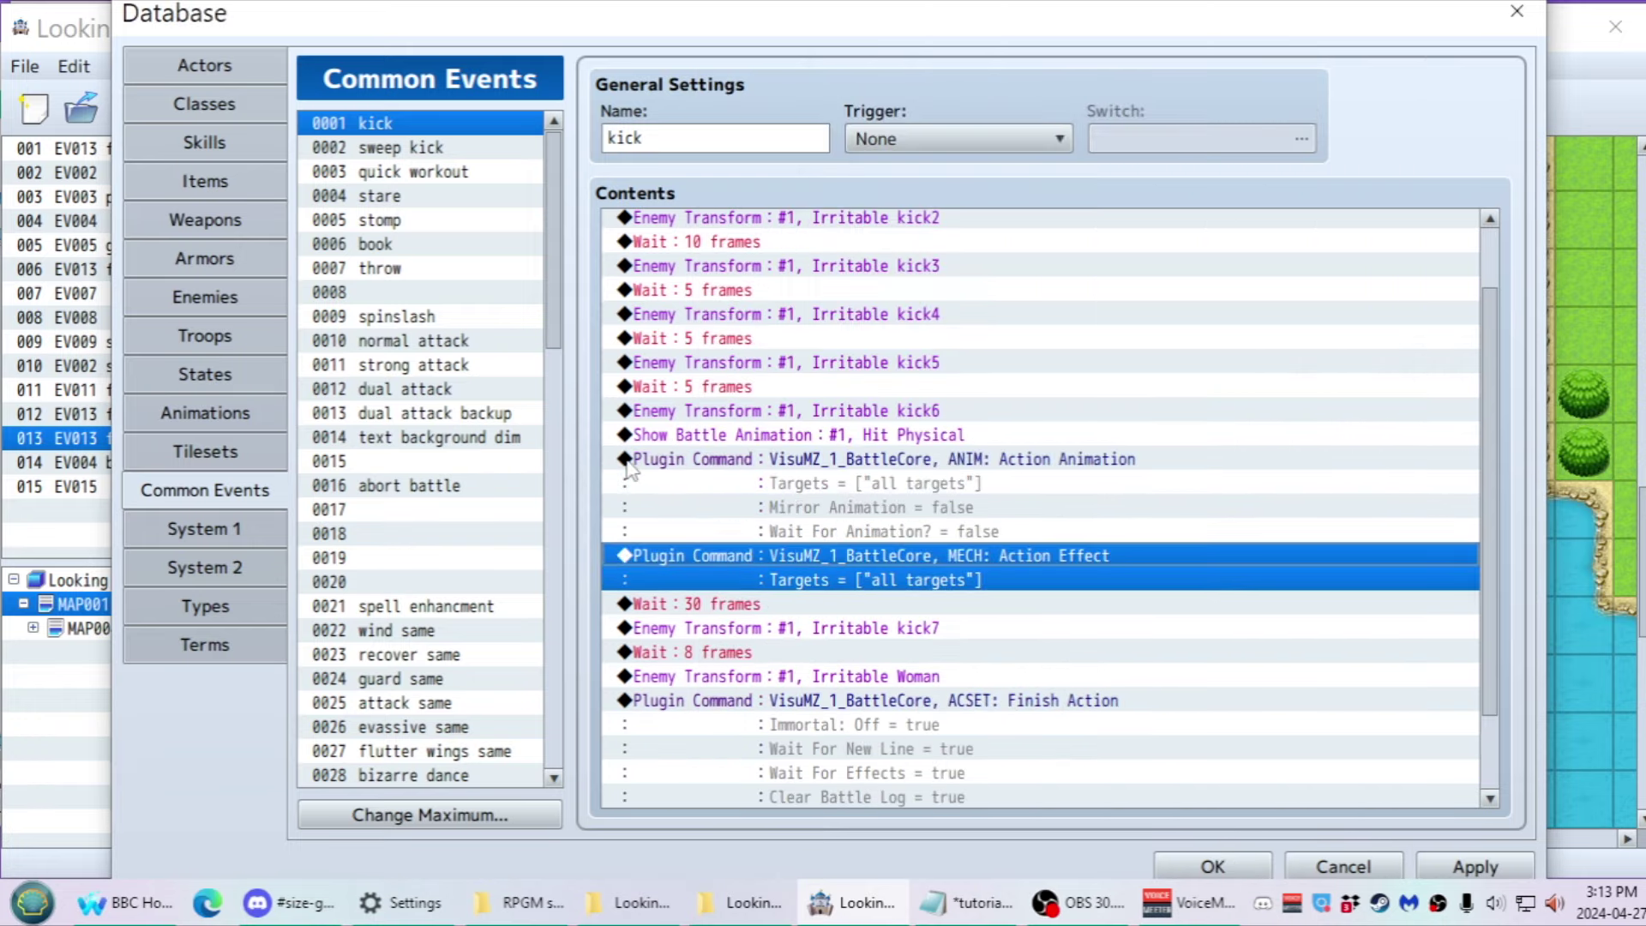
Inspect the Action Animation command's available command names and its Wait For Animation? argument, keeping the existing settings
double_click(767, 461)
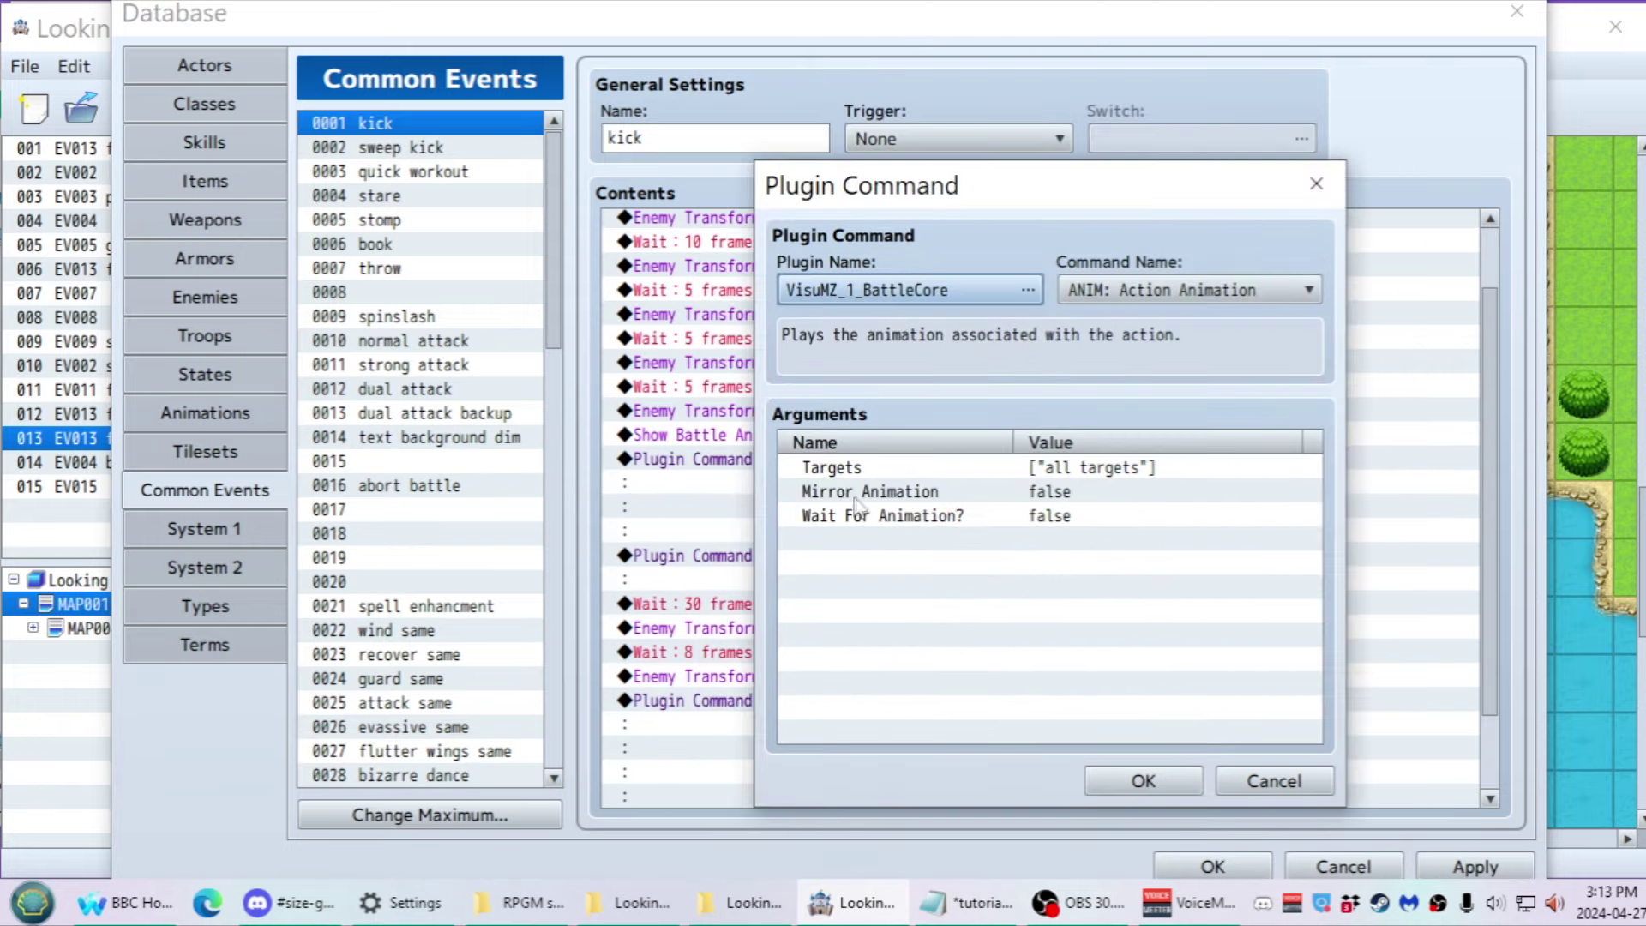
click(1115, 294)
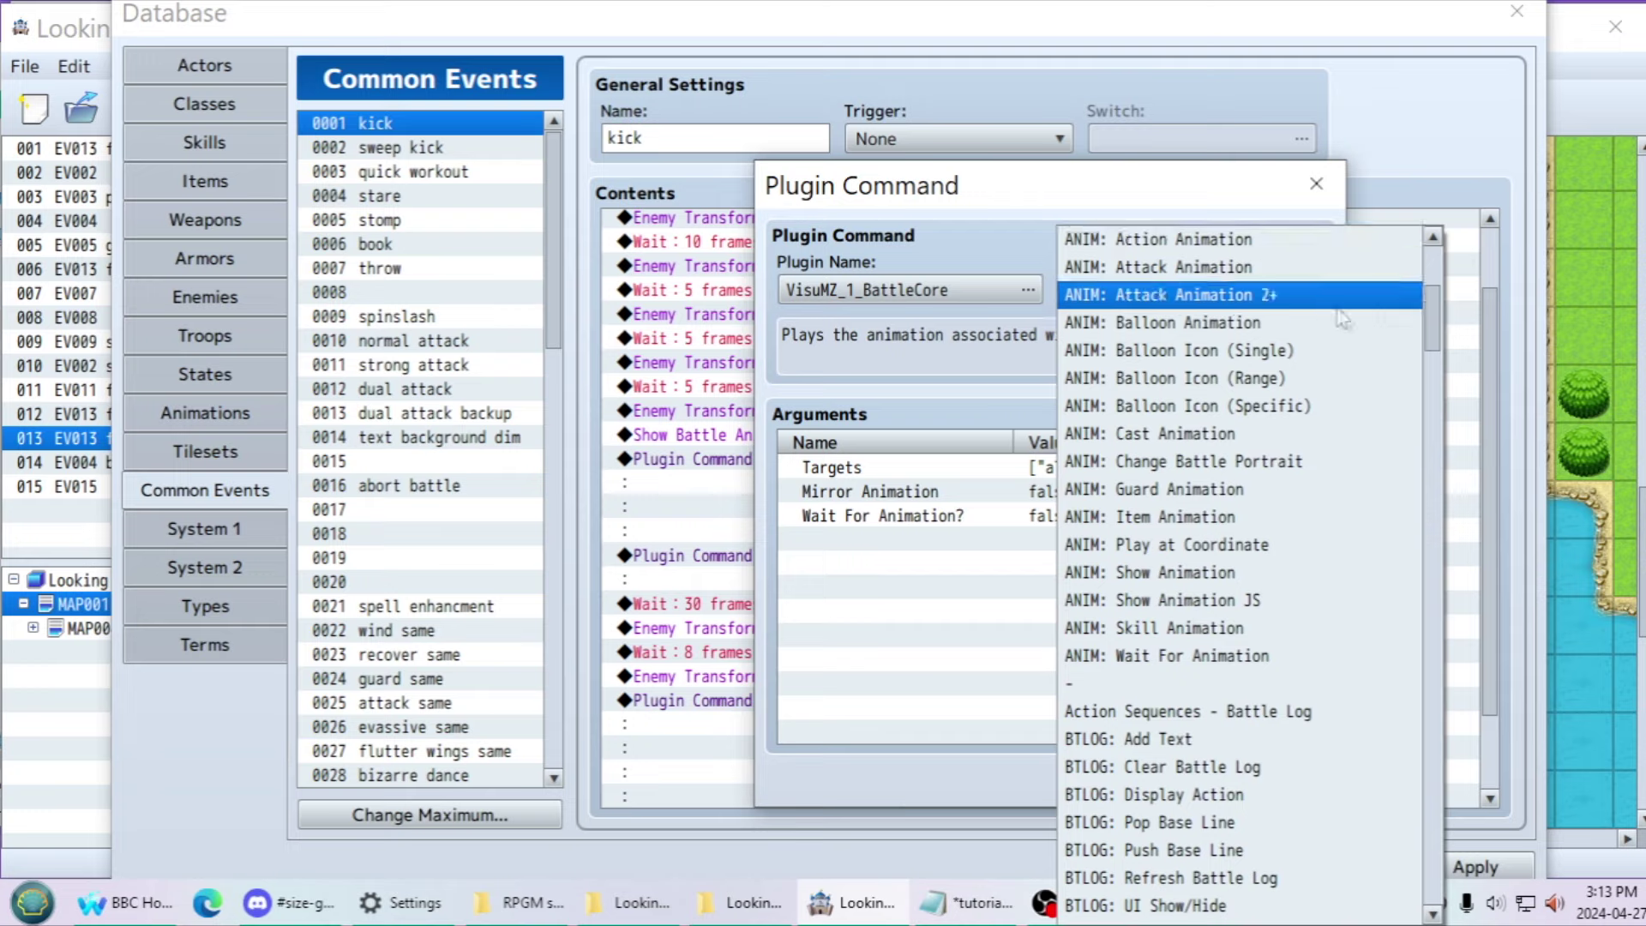
drag(1432, 317, 1430, 261)
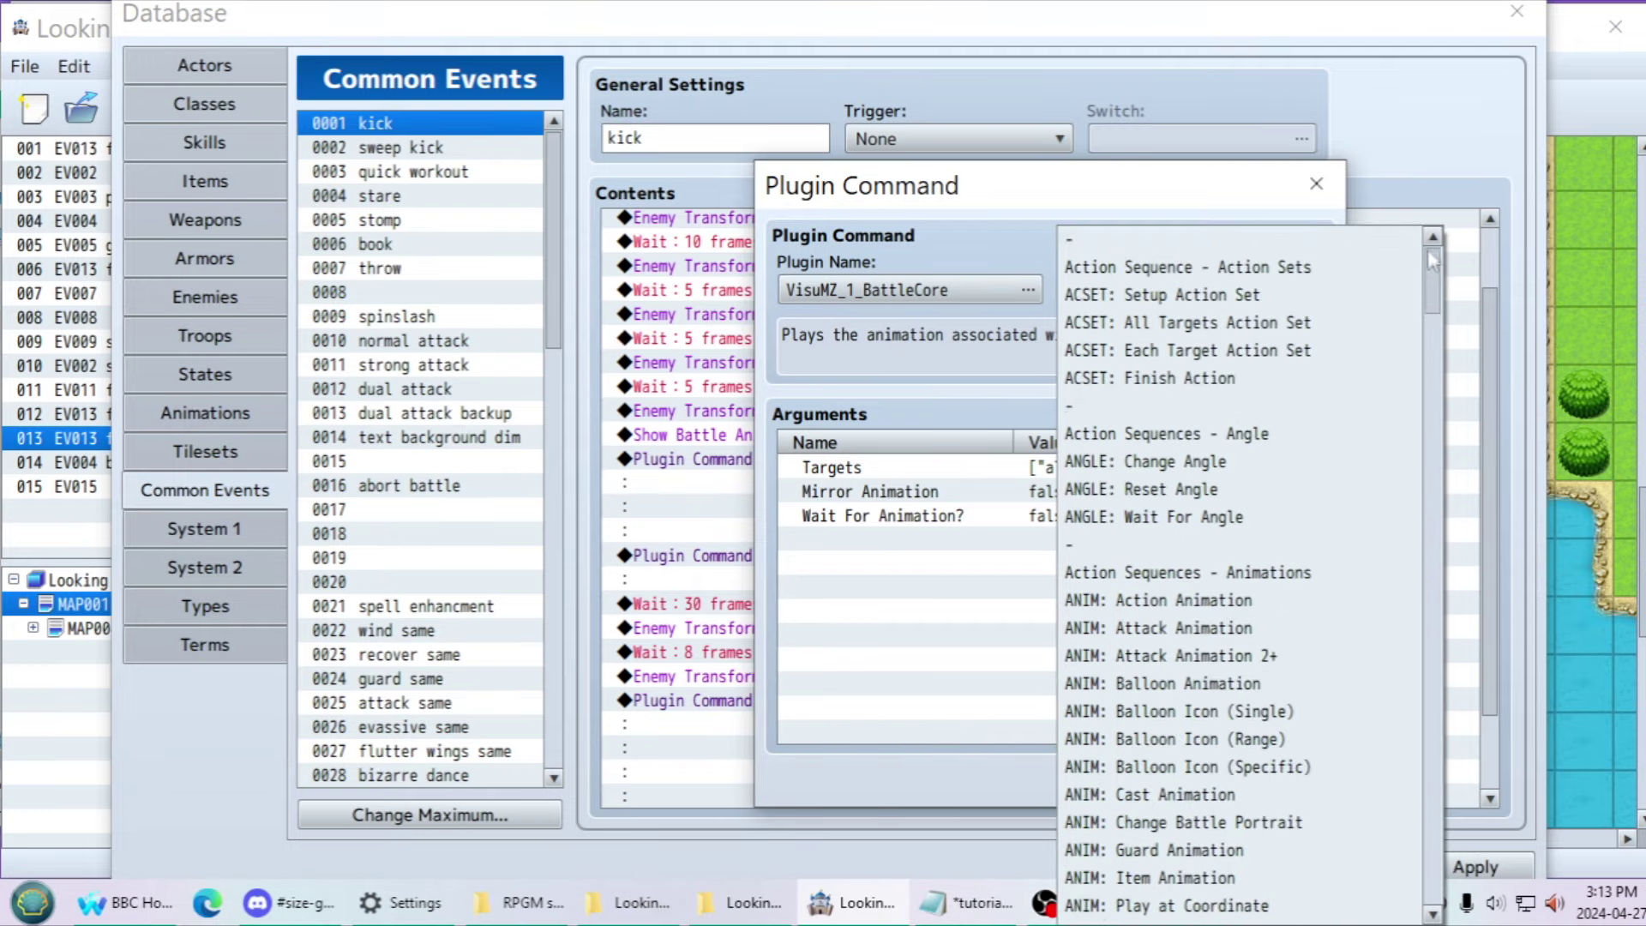
click(1200, 609)
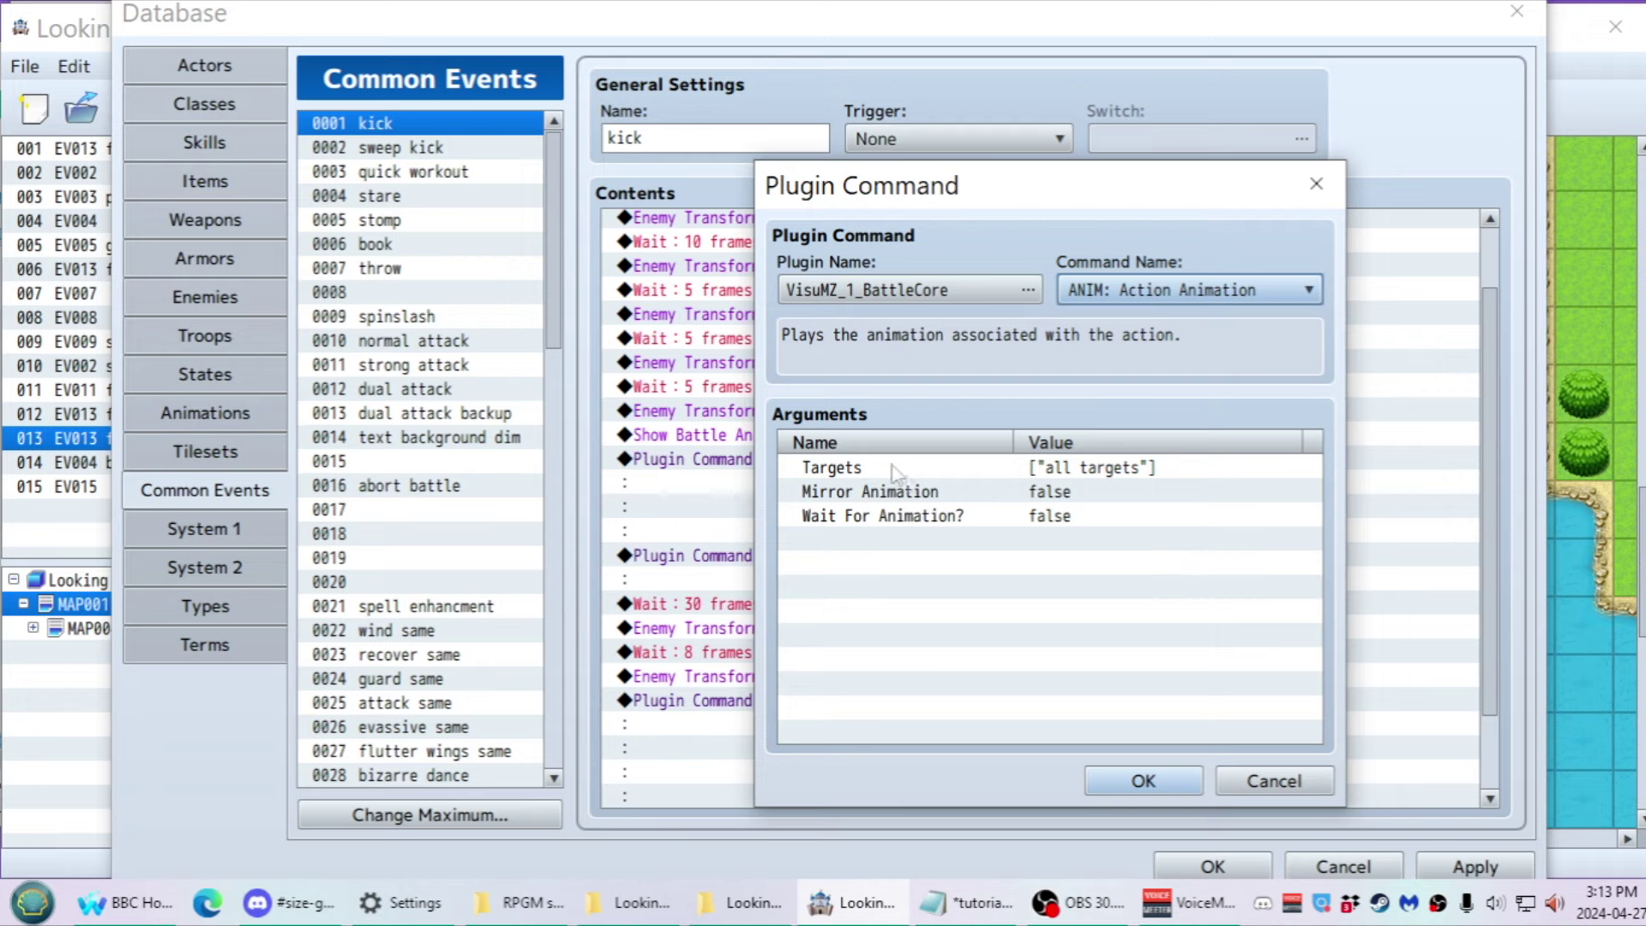
double_click(1054, 521)
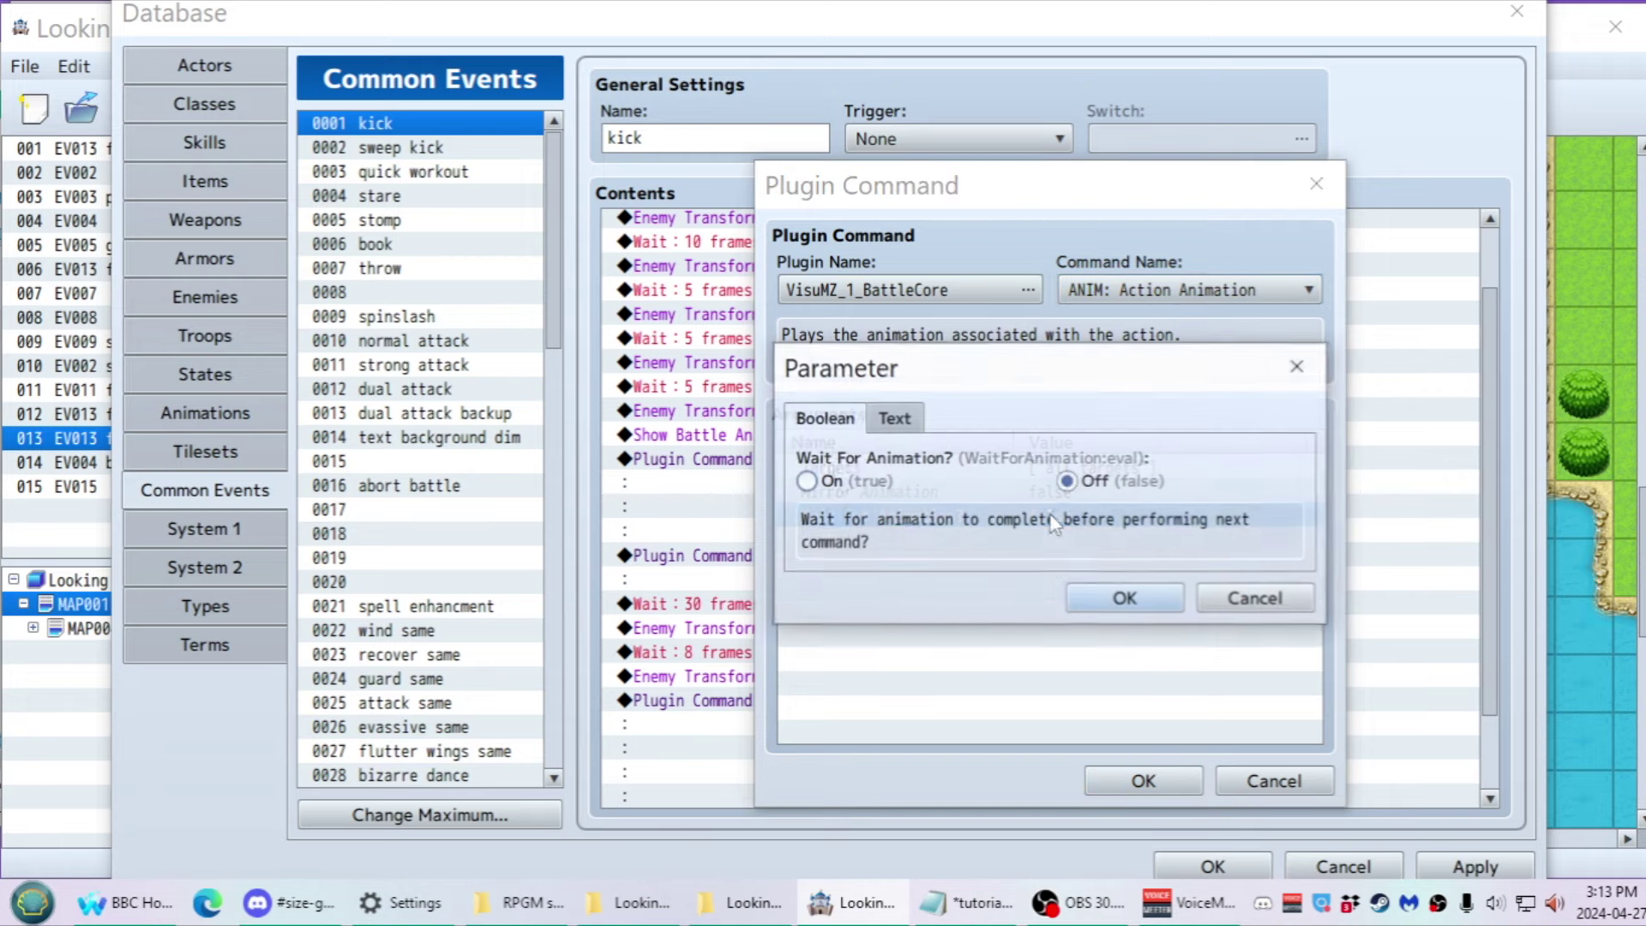
key(Escape)
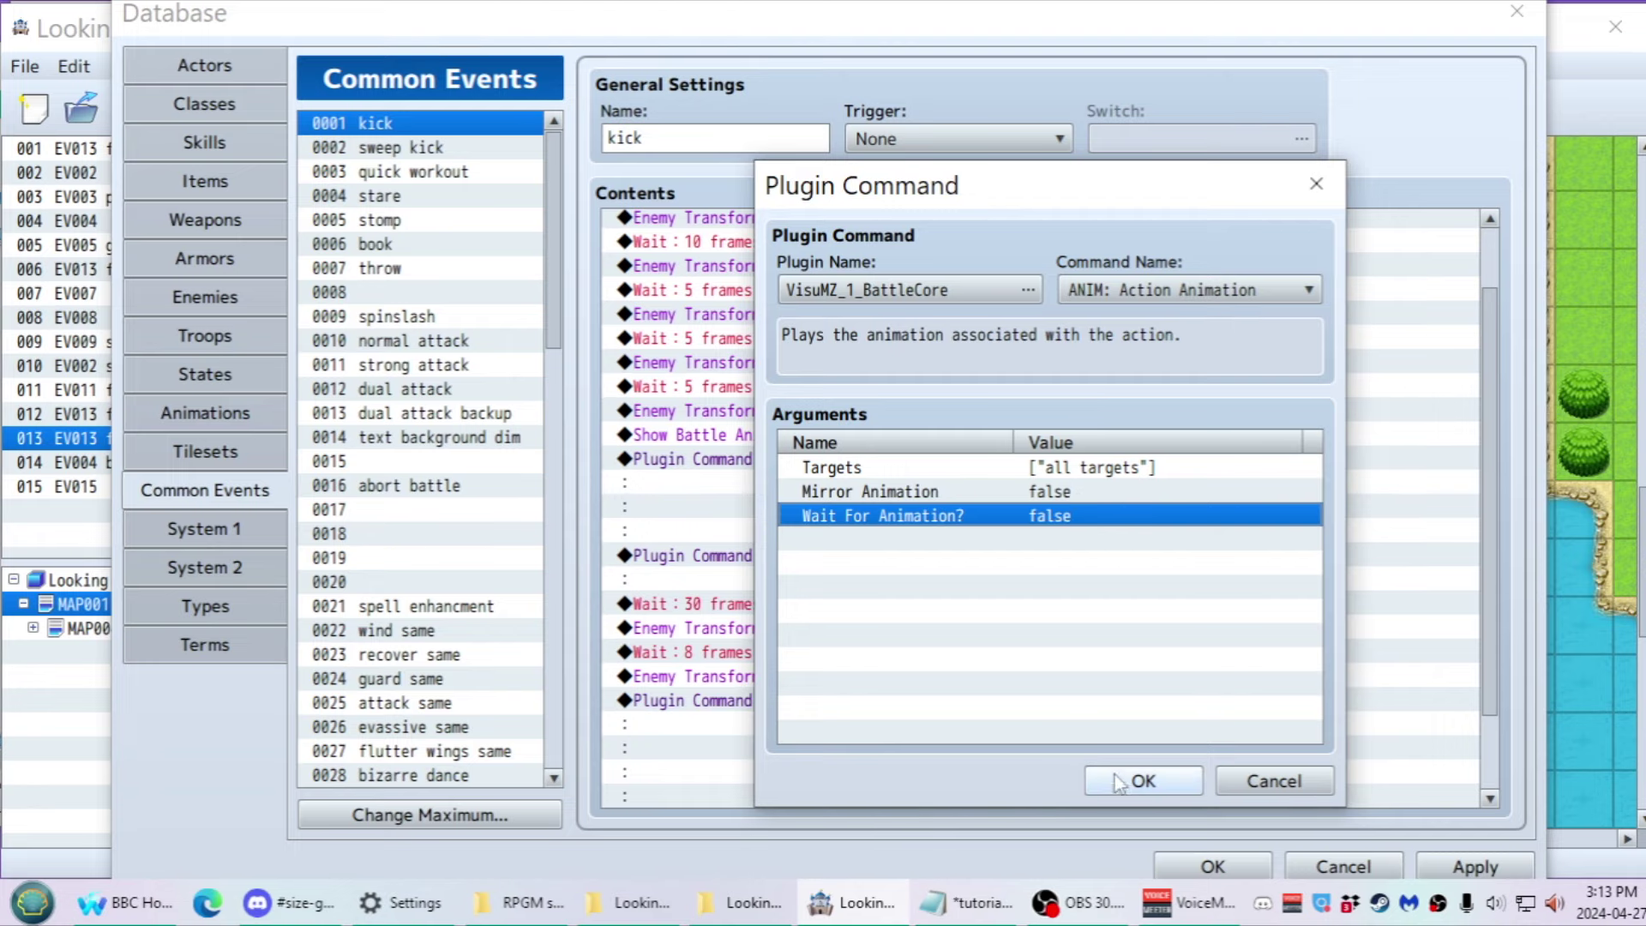
click(1144, 780)
Delete the ANIM: Action Animation plugin command from the kick event
scroll(746, 244, up, 1)
click(746, 247)
key(Down)
key(Down)
key(Down)
key(Down)
key(Down)
key(Down)
key(Down)
key(Down)
key(Down)
key(Down)
key(Down)
key(Down)
key(Down)
key(Down)
key(Down)
key(Down)
key(Down)
key(Down)
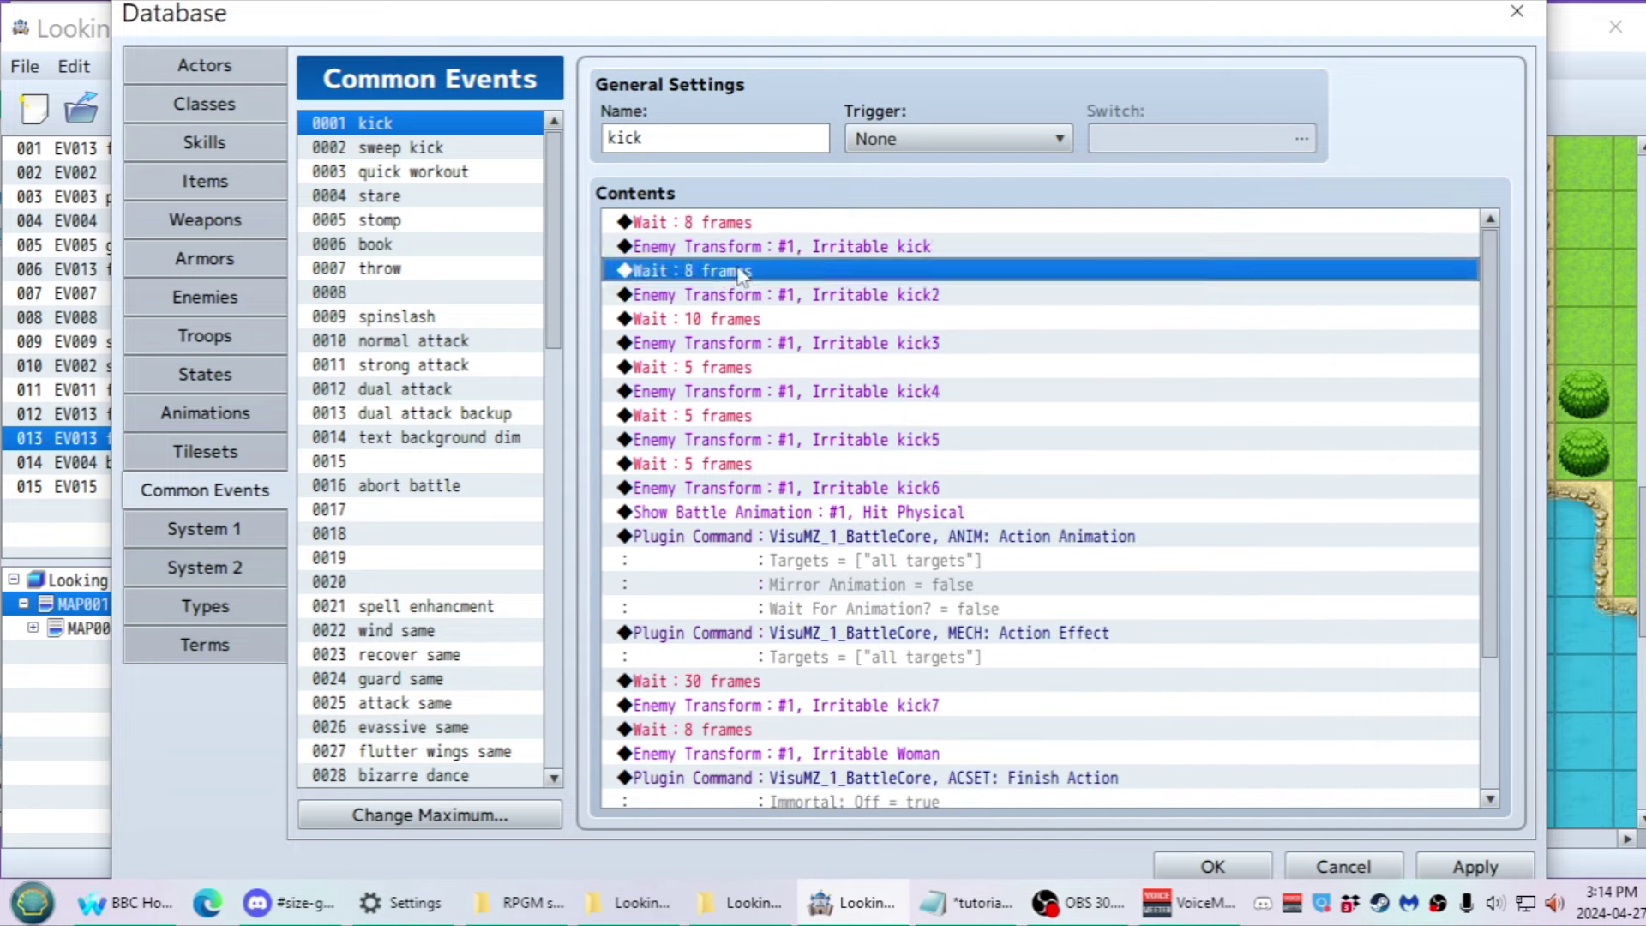
key(Down)
key(Down)
key(Down)
click(845, 530)
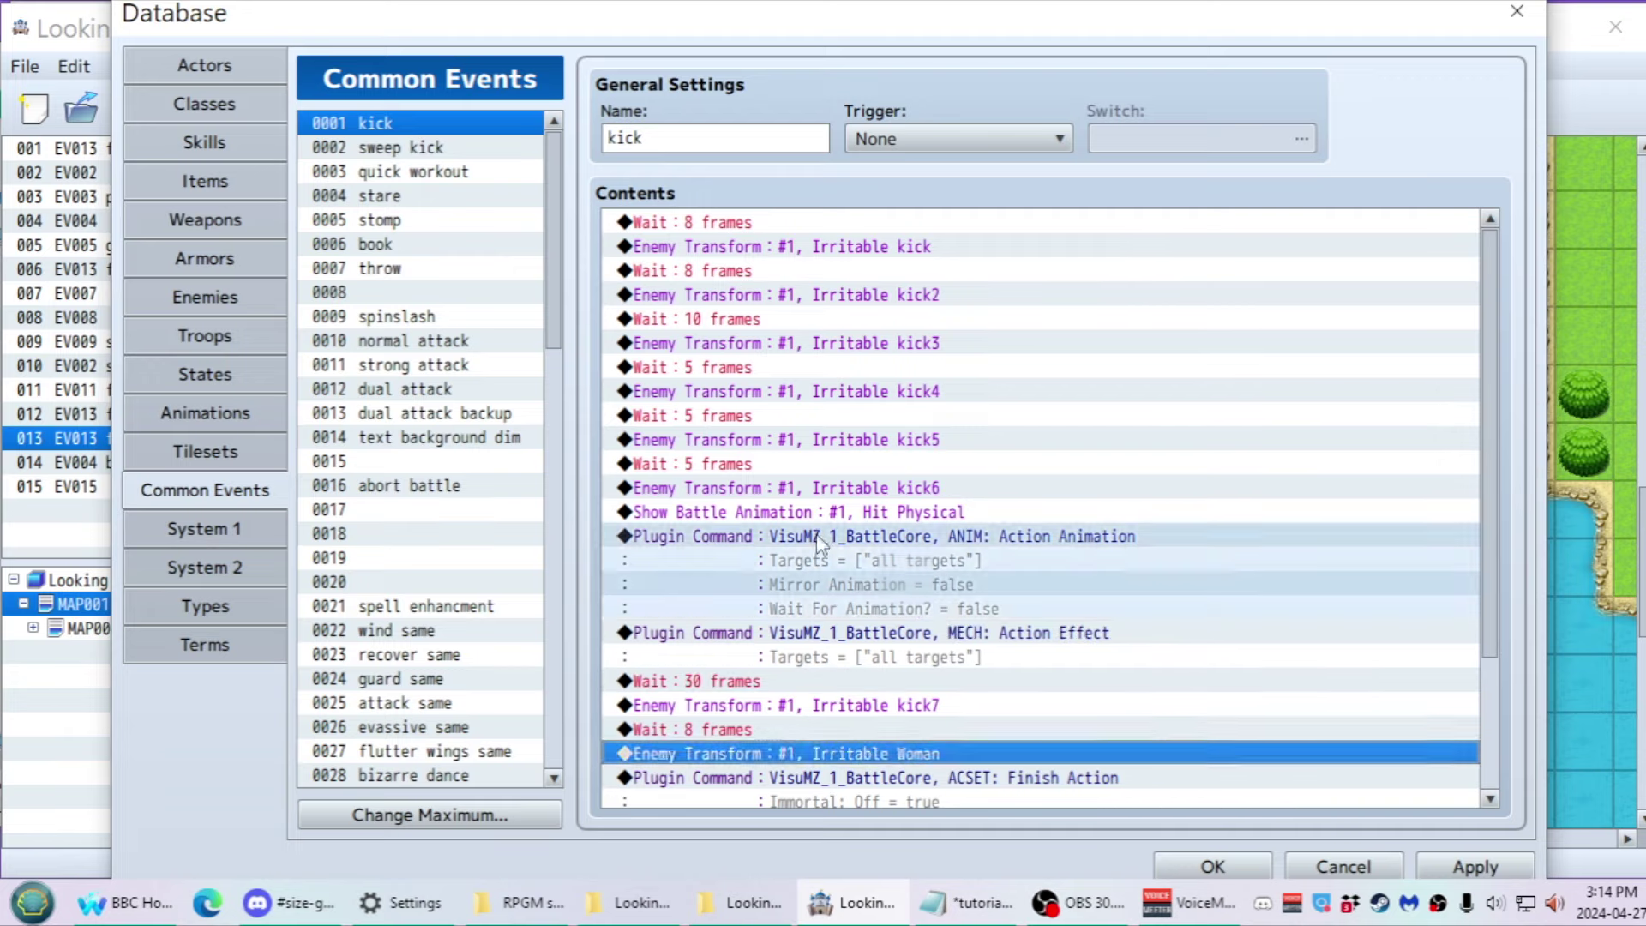
key(Delete)
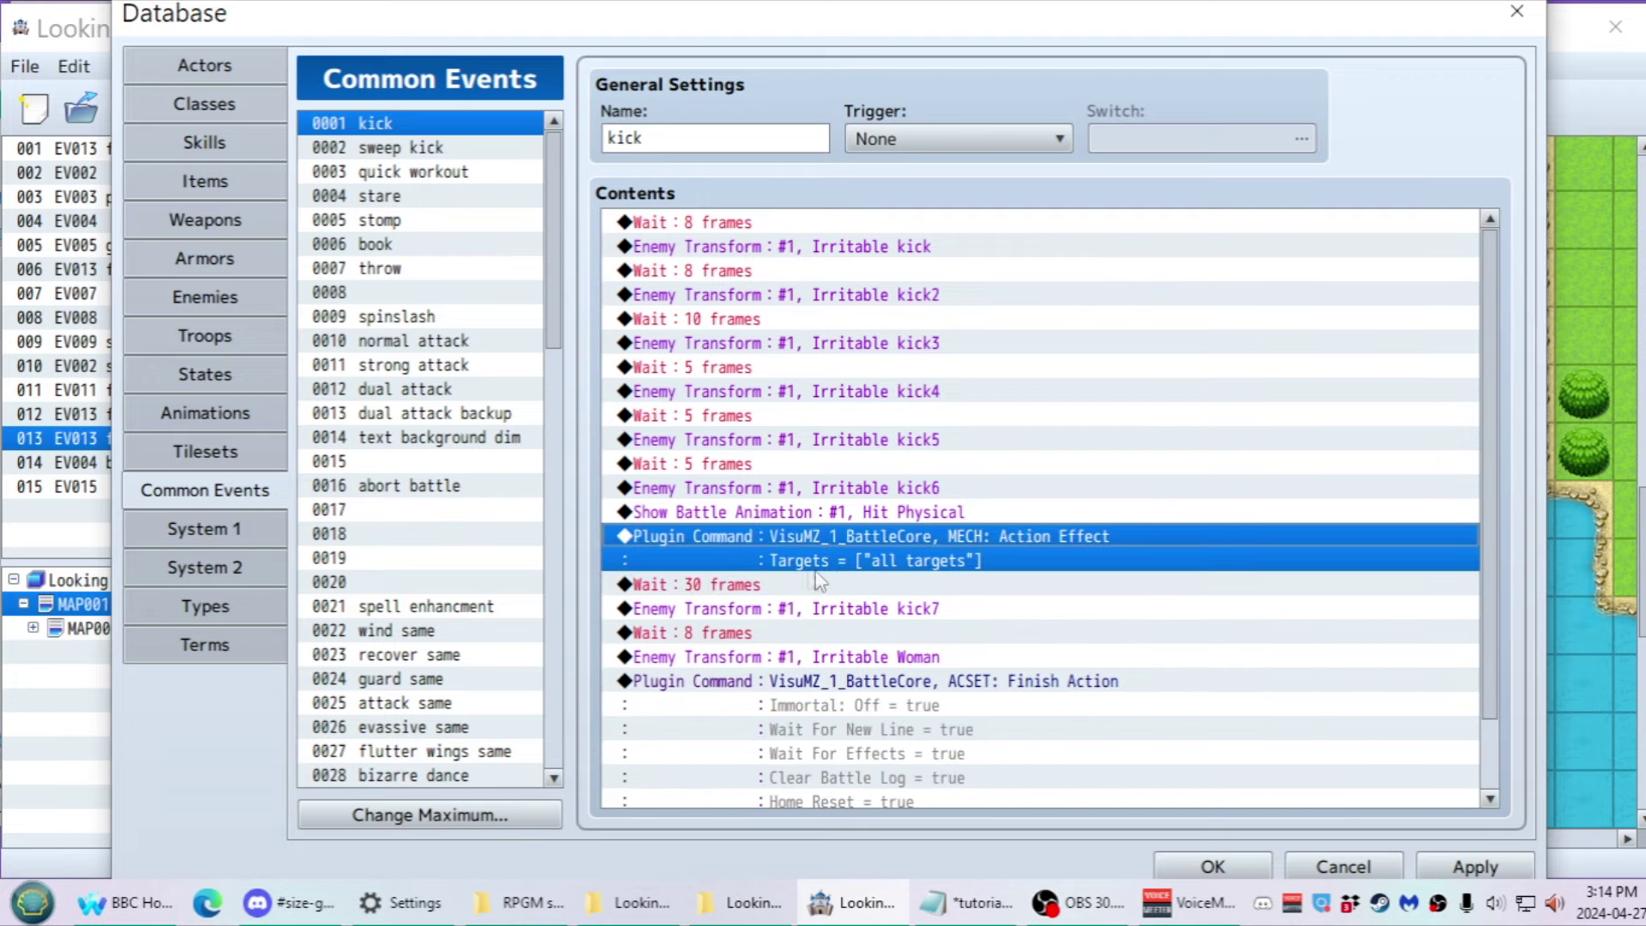
Examine the kick event's commands from Show Battle Animation through the waits to the final Enemy Transform
scroll(811, 575, down, 1)
key(Up)
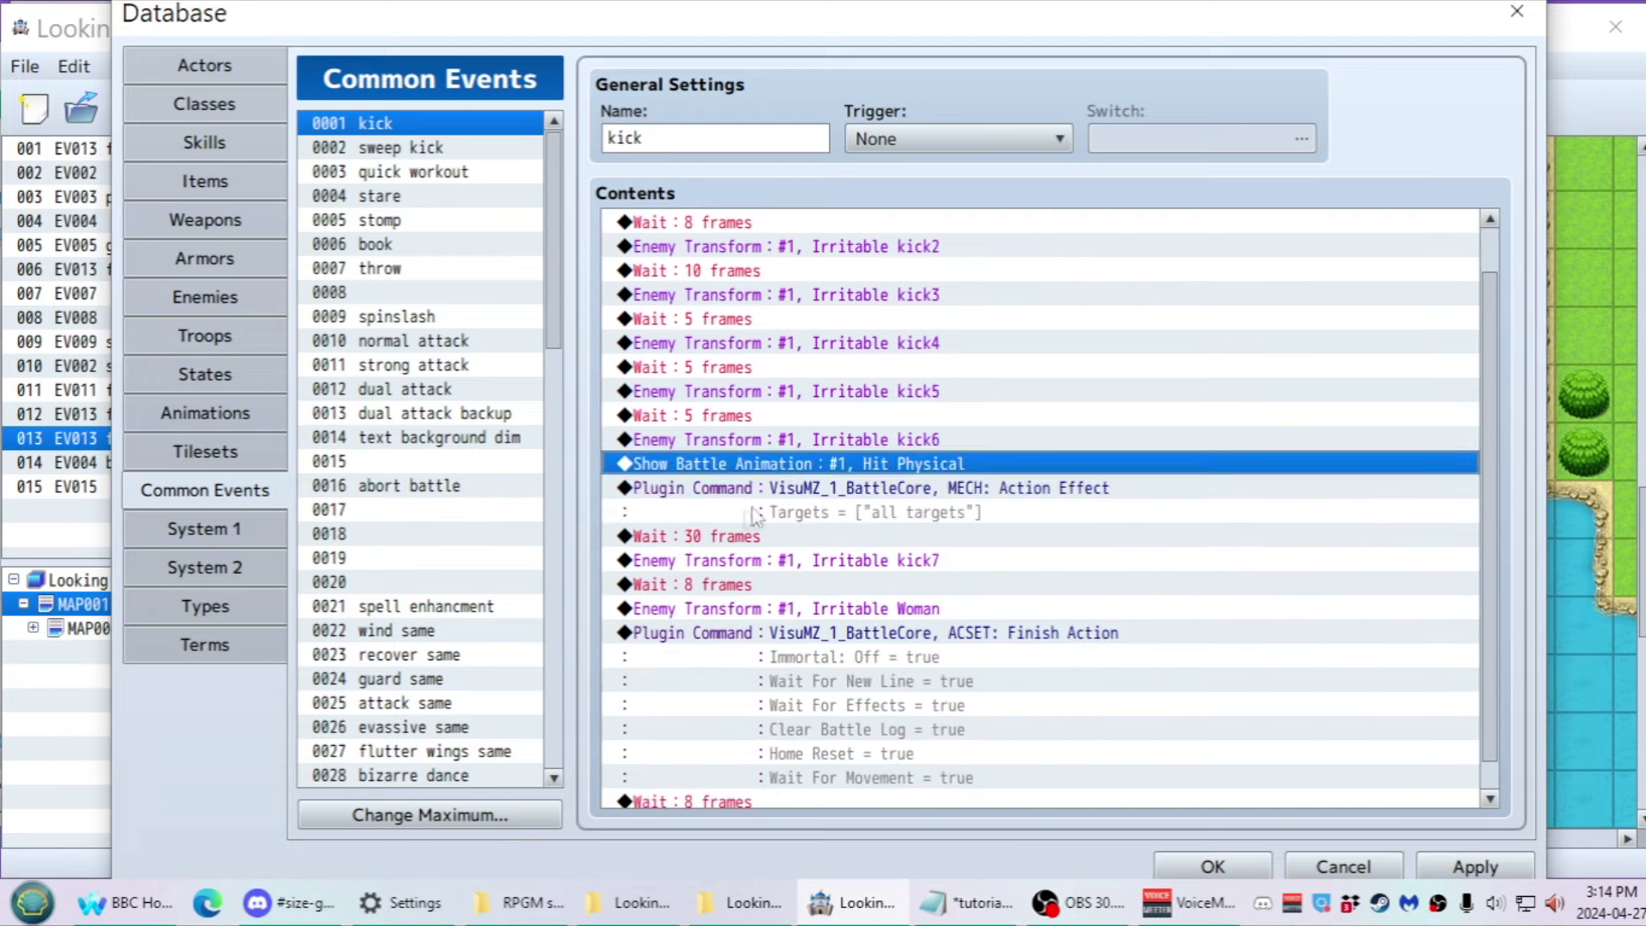
click(750, 557)
click(748, 535)
scroll(743, 551, down, 1)
click(742, 541)
click(725, 511)
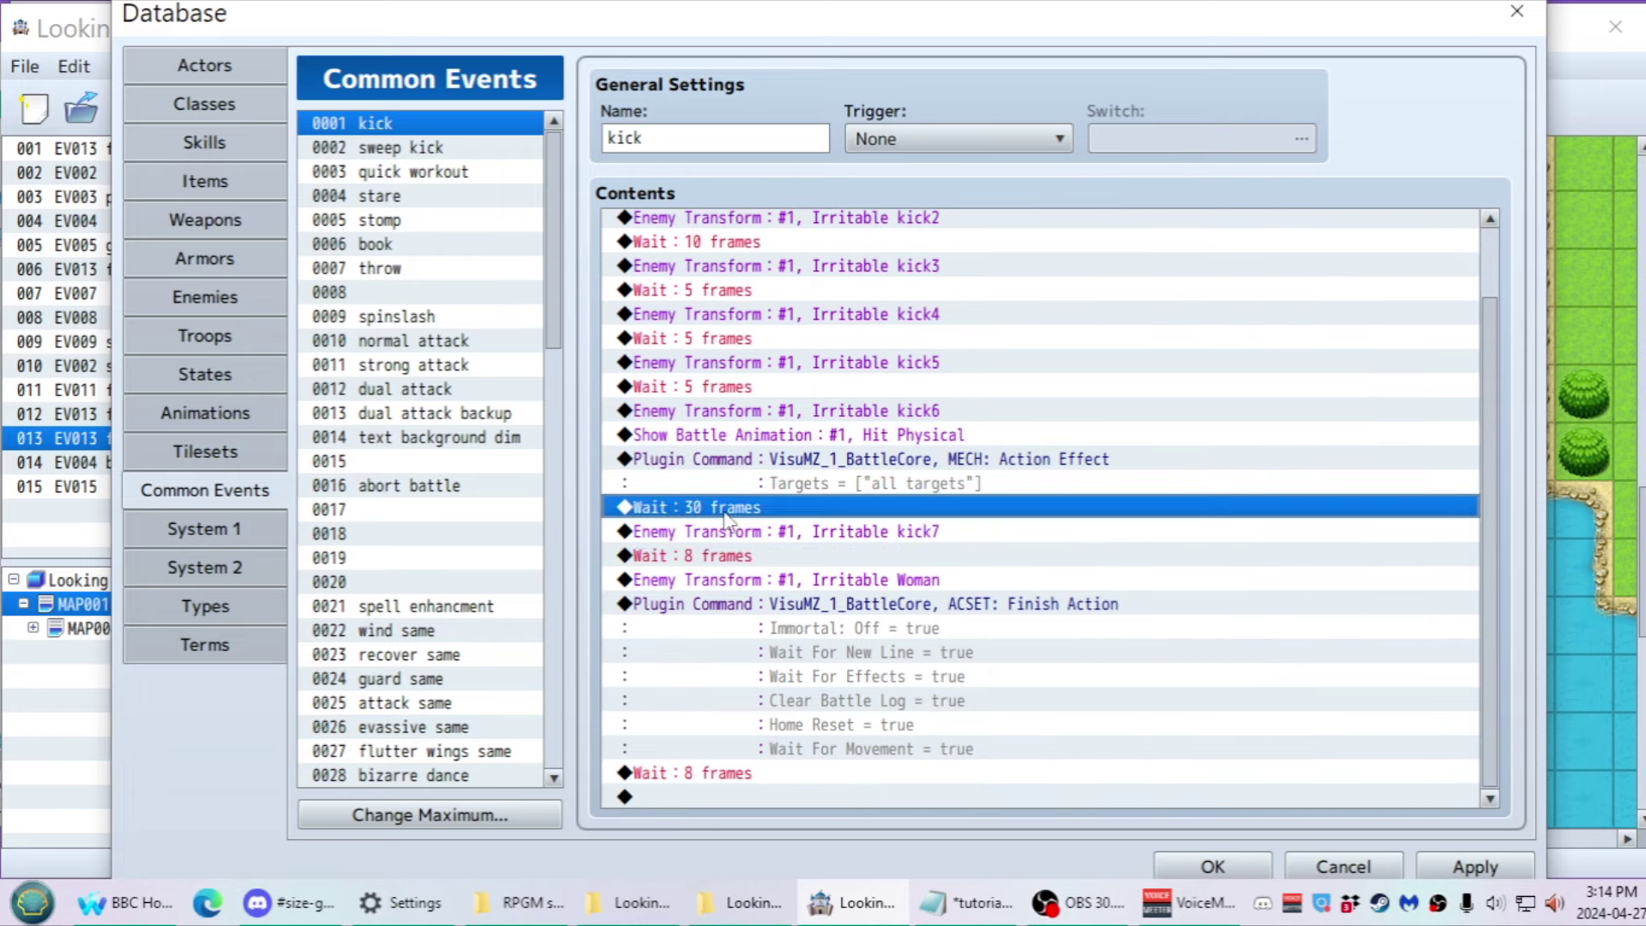
click(708, 555)
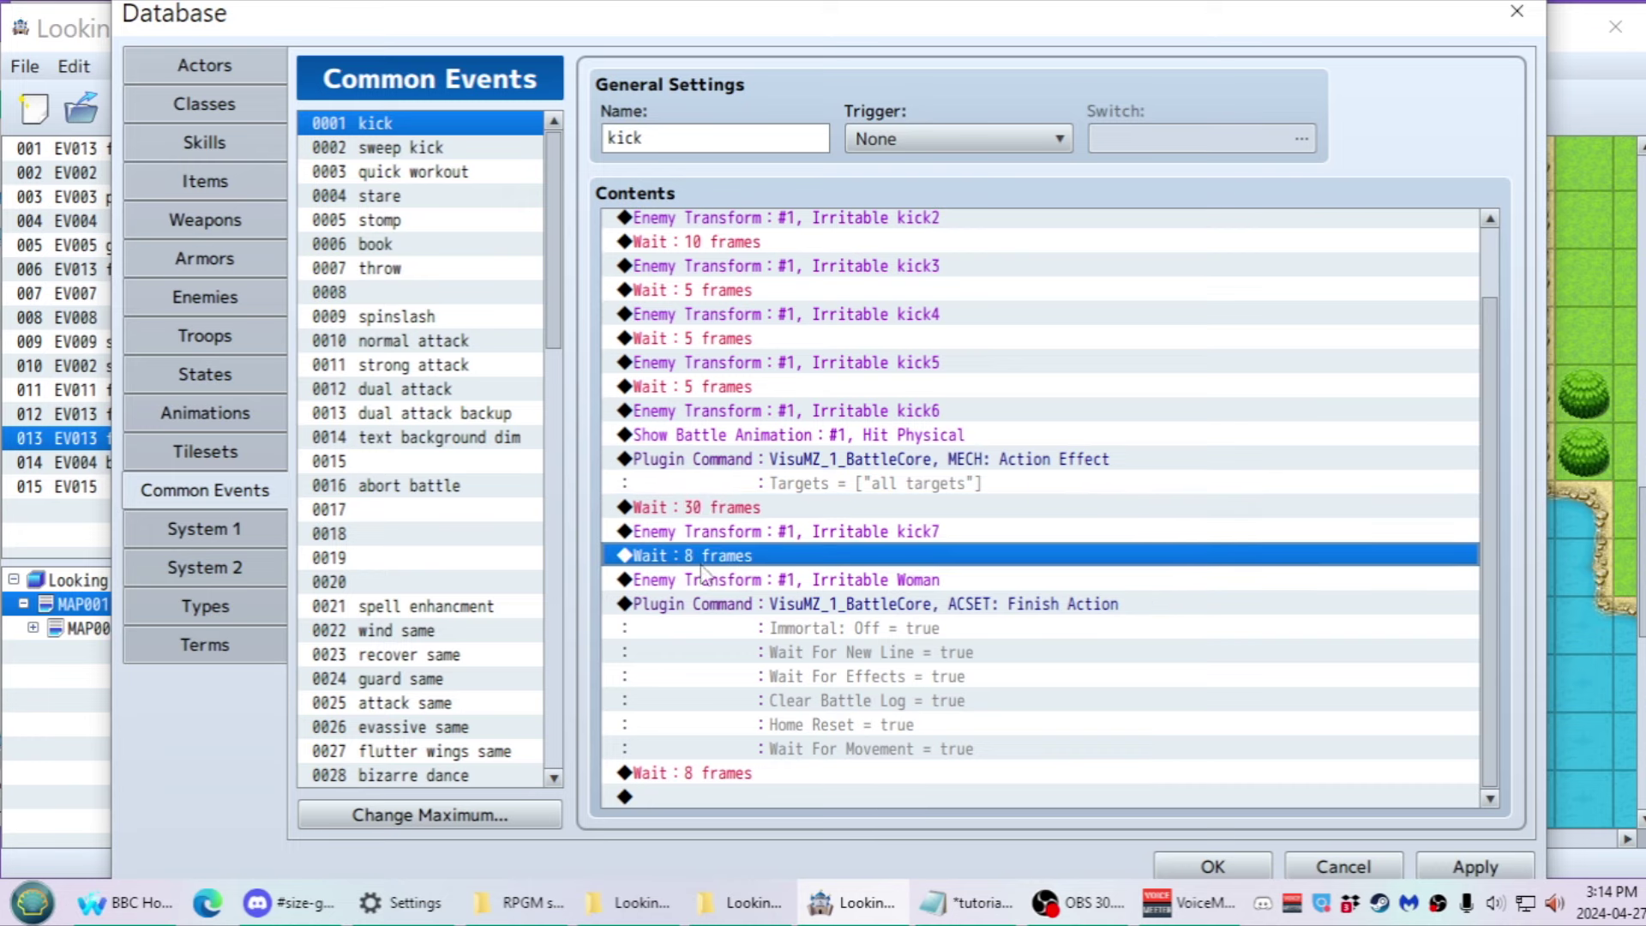
click(707, 581)
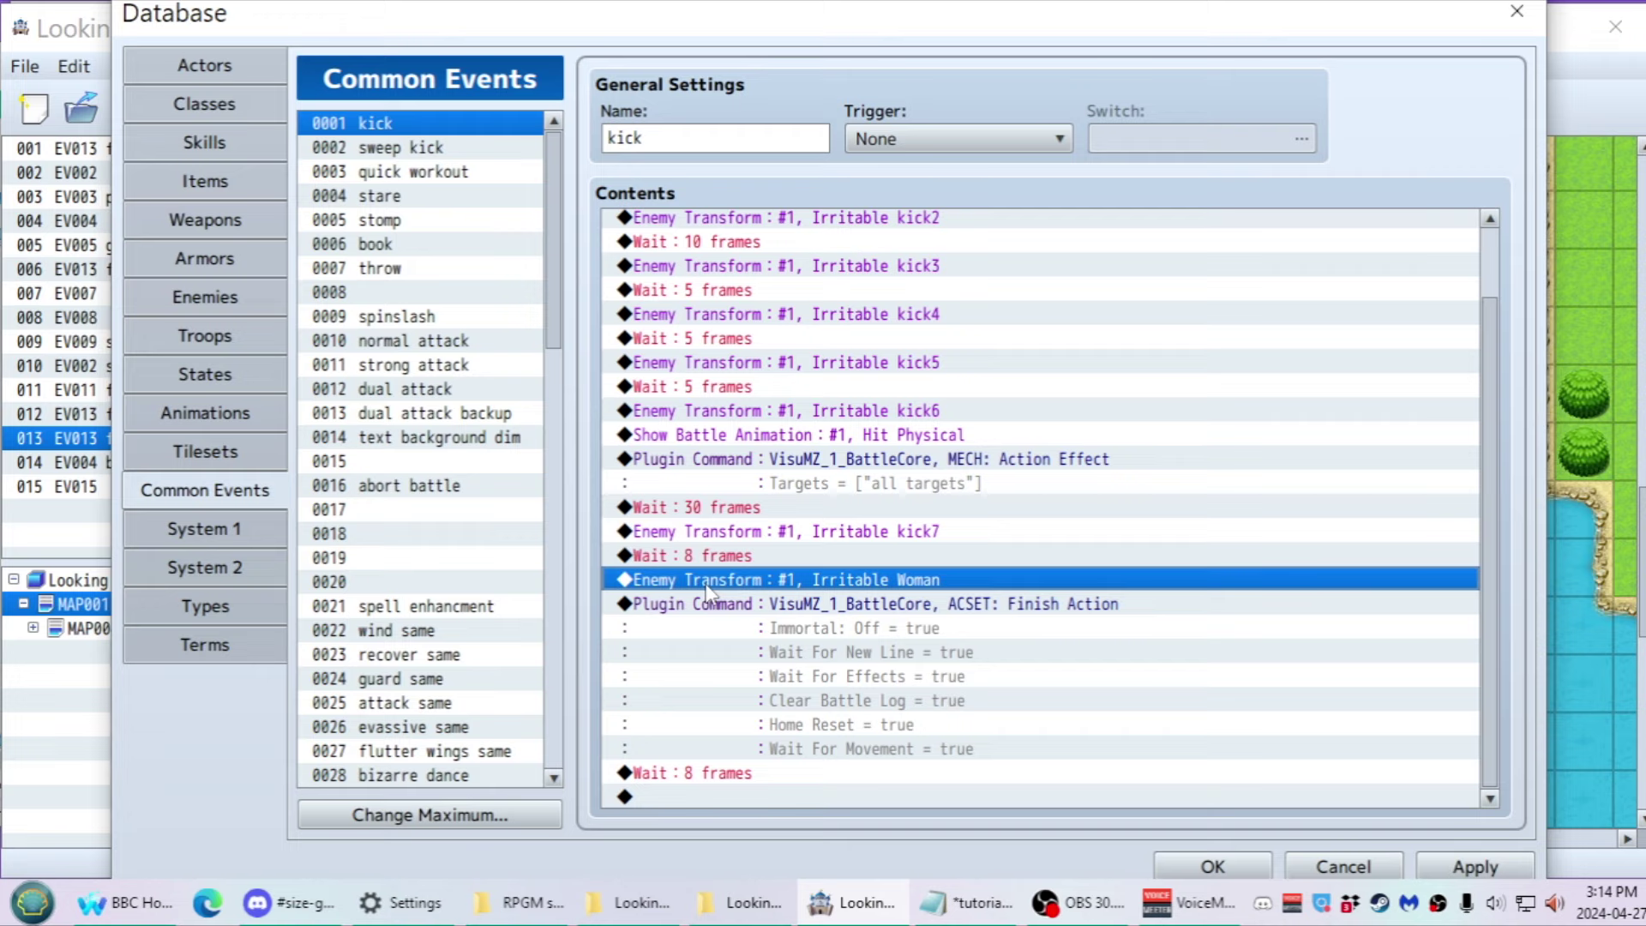
Browse the enemy entries available for the kick event's final Enemy Transform, keeping 0006 Irritable Woman as the target
double_click(708, 592)
click(1002, 533)
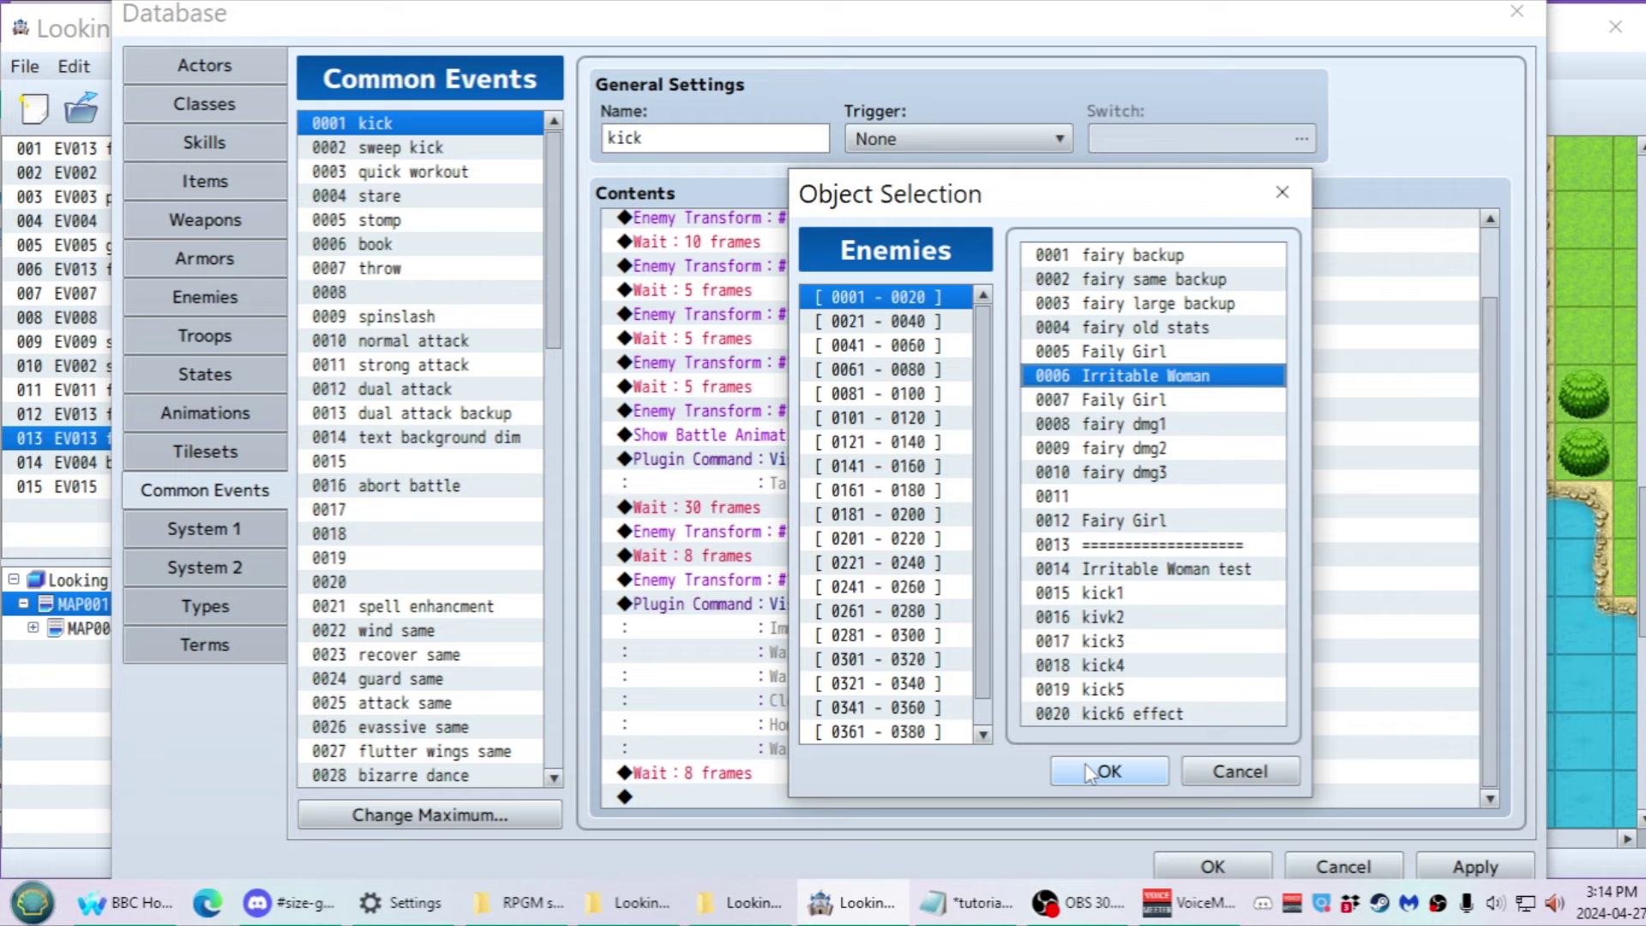
click(1093, 570)
click(883, 433)
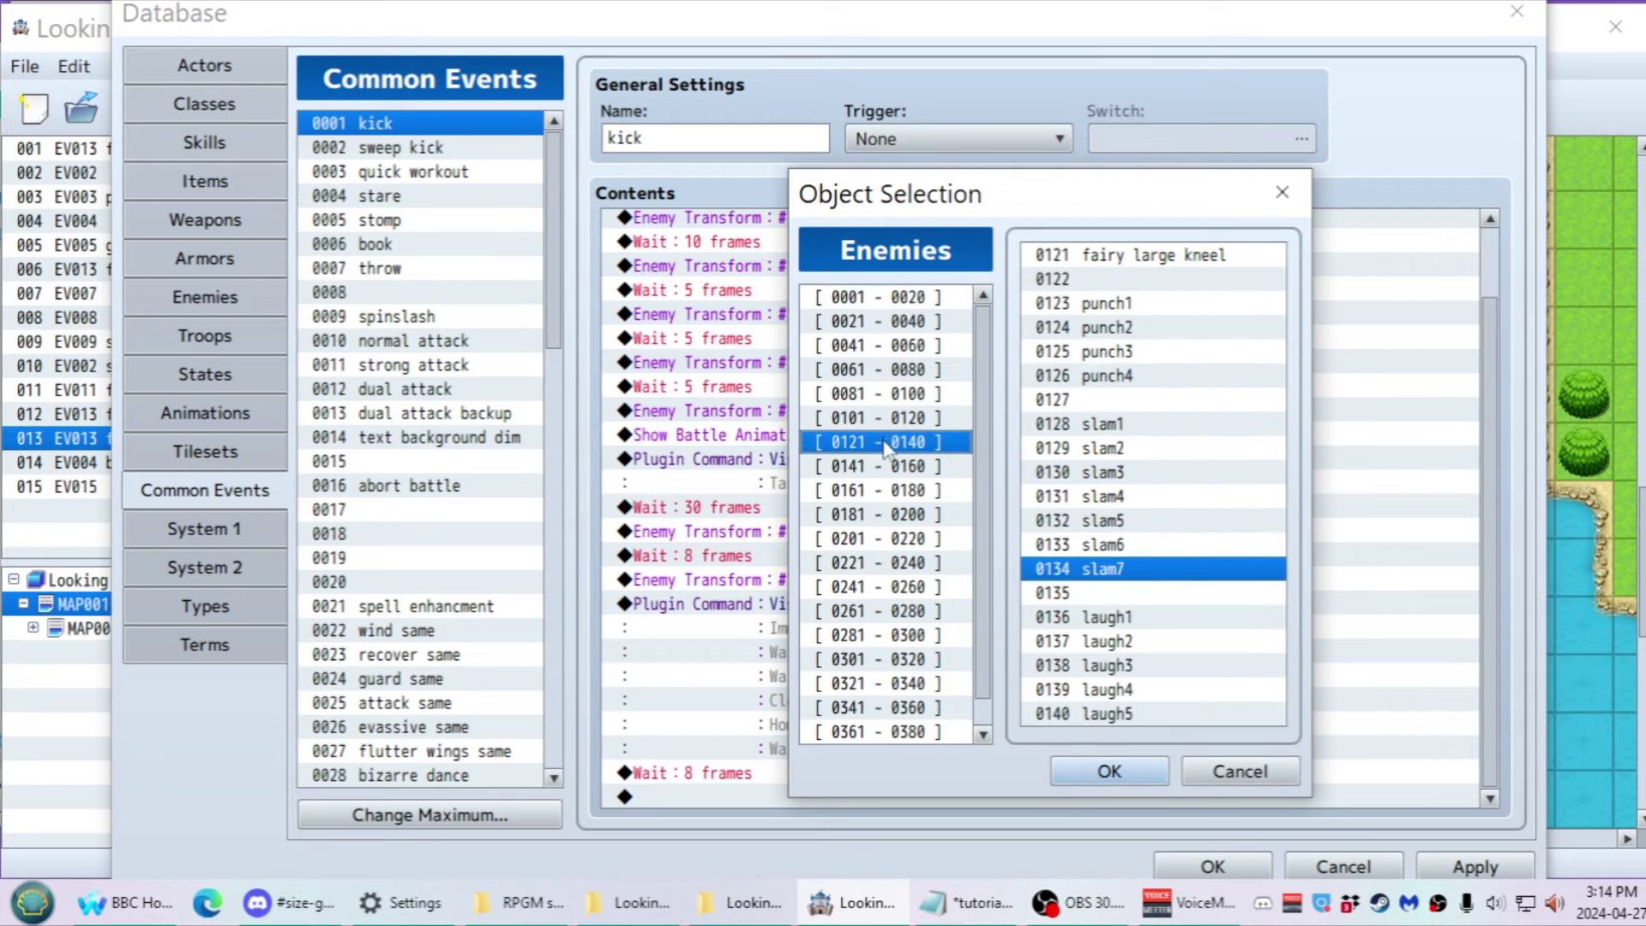
click(883, 470)
click(883, 418)
click(1141, 375)
click(1141, 448)
click(1114, 471)
click(868, 298)
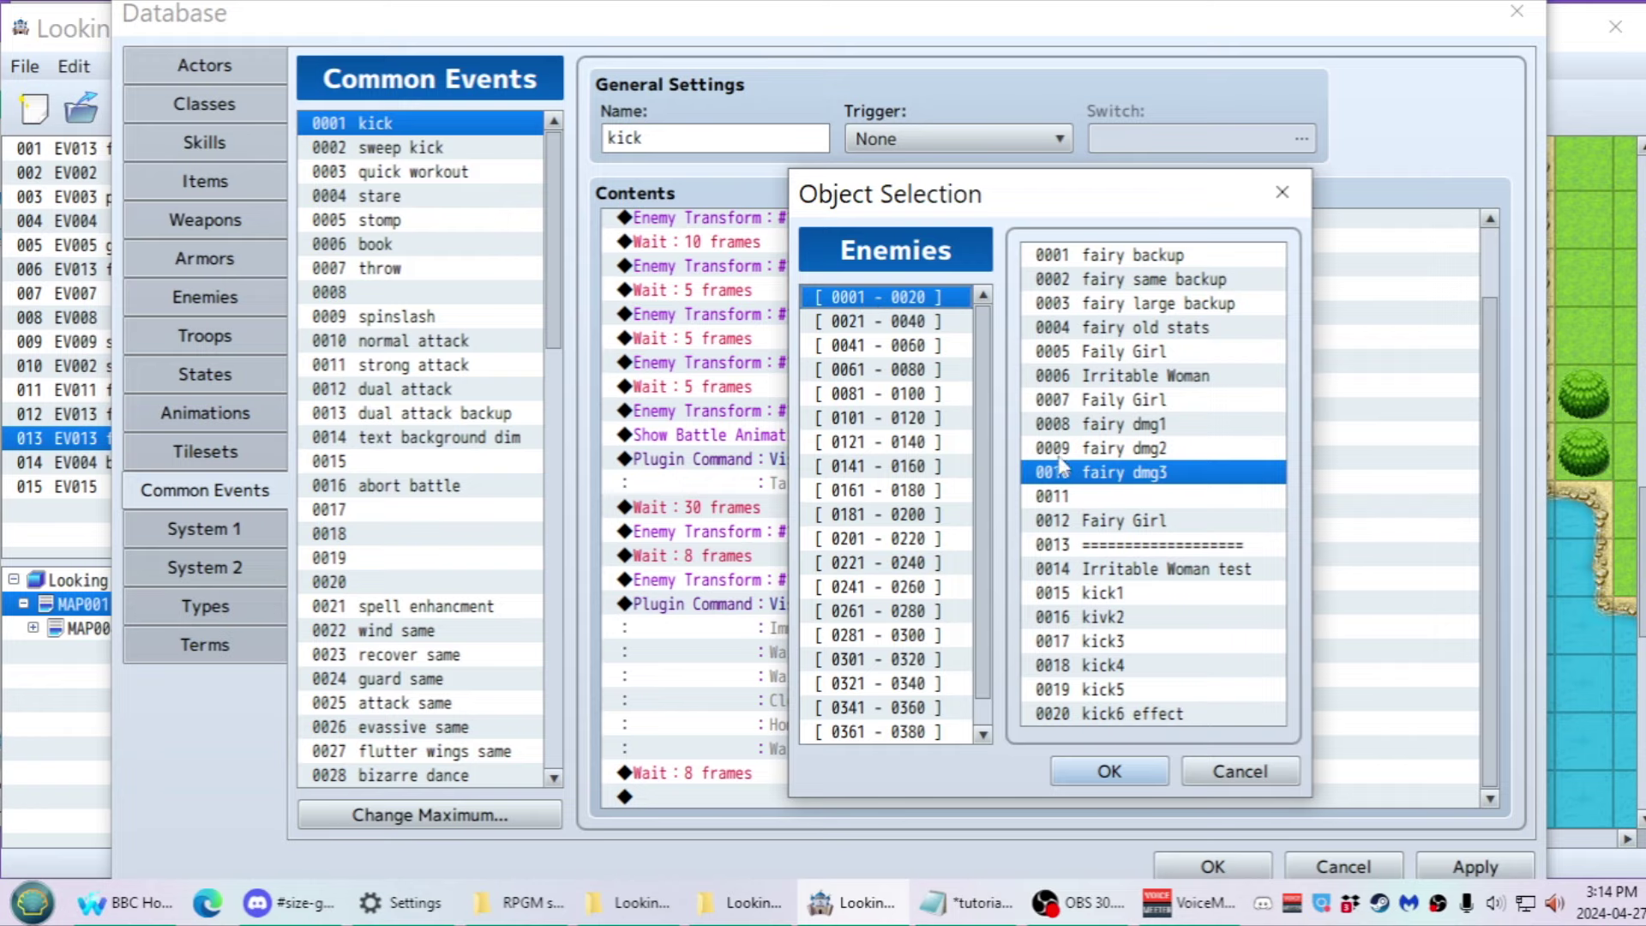
click(1102, 377)
click(1110, 770)
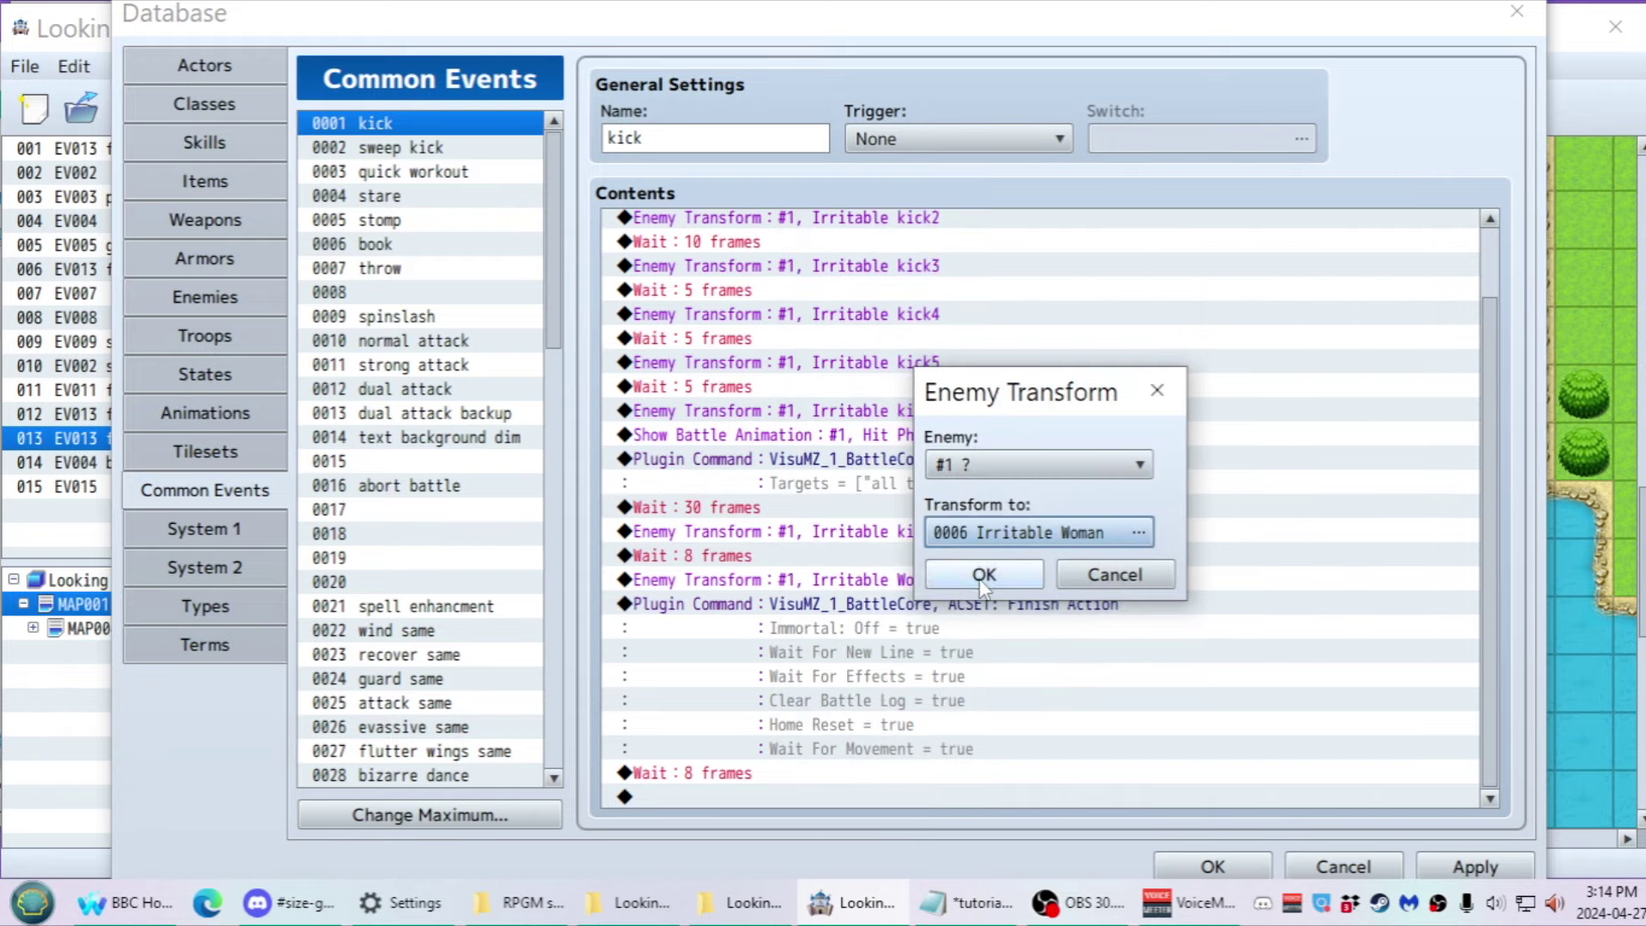
click(982, 575)
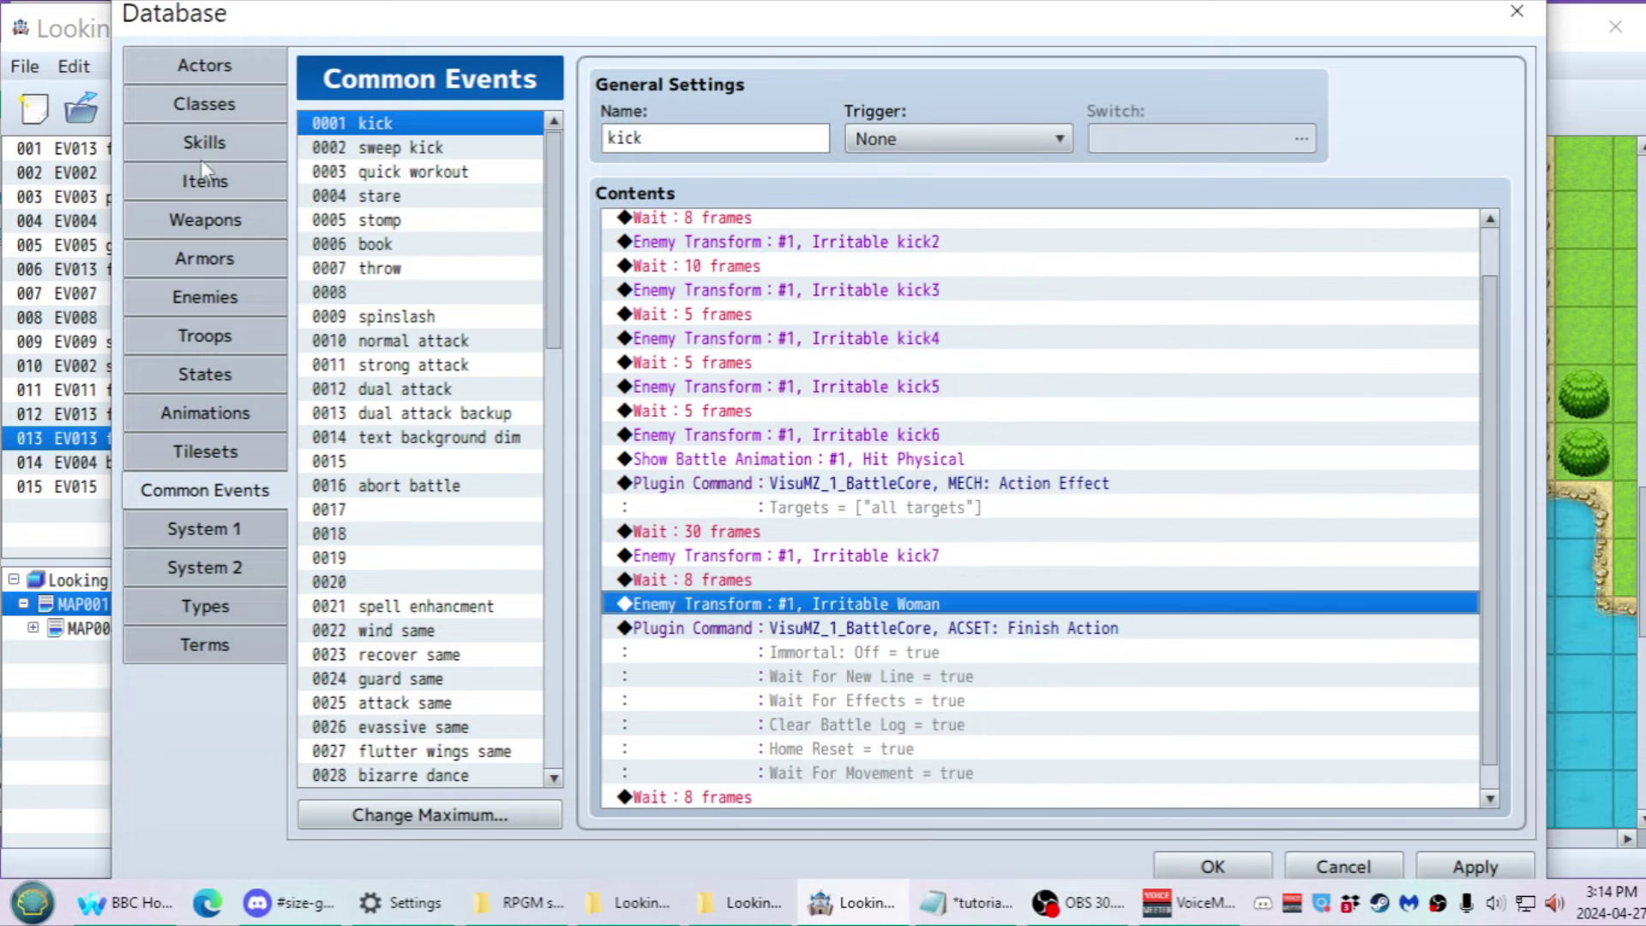
Set the rating of the Kick action pattern to 9 for enemy 0006 Irritable Woman
click(191, 297)
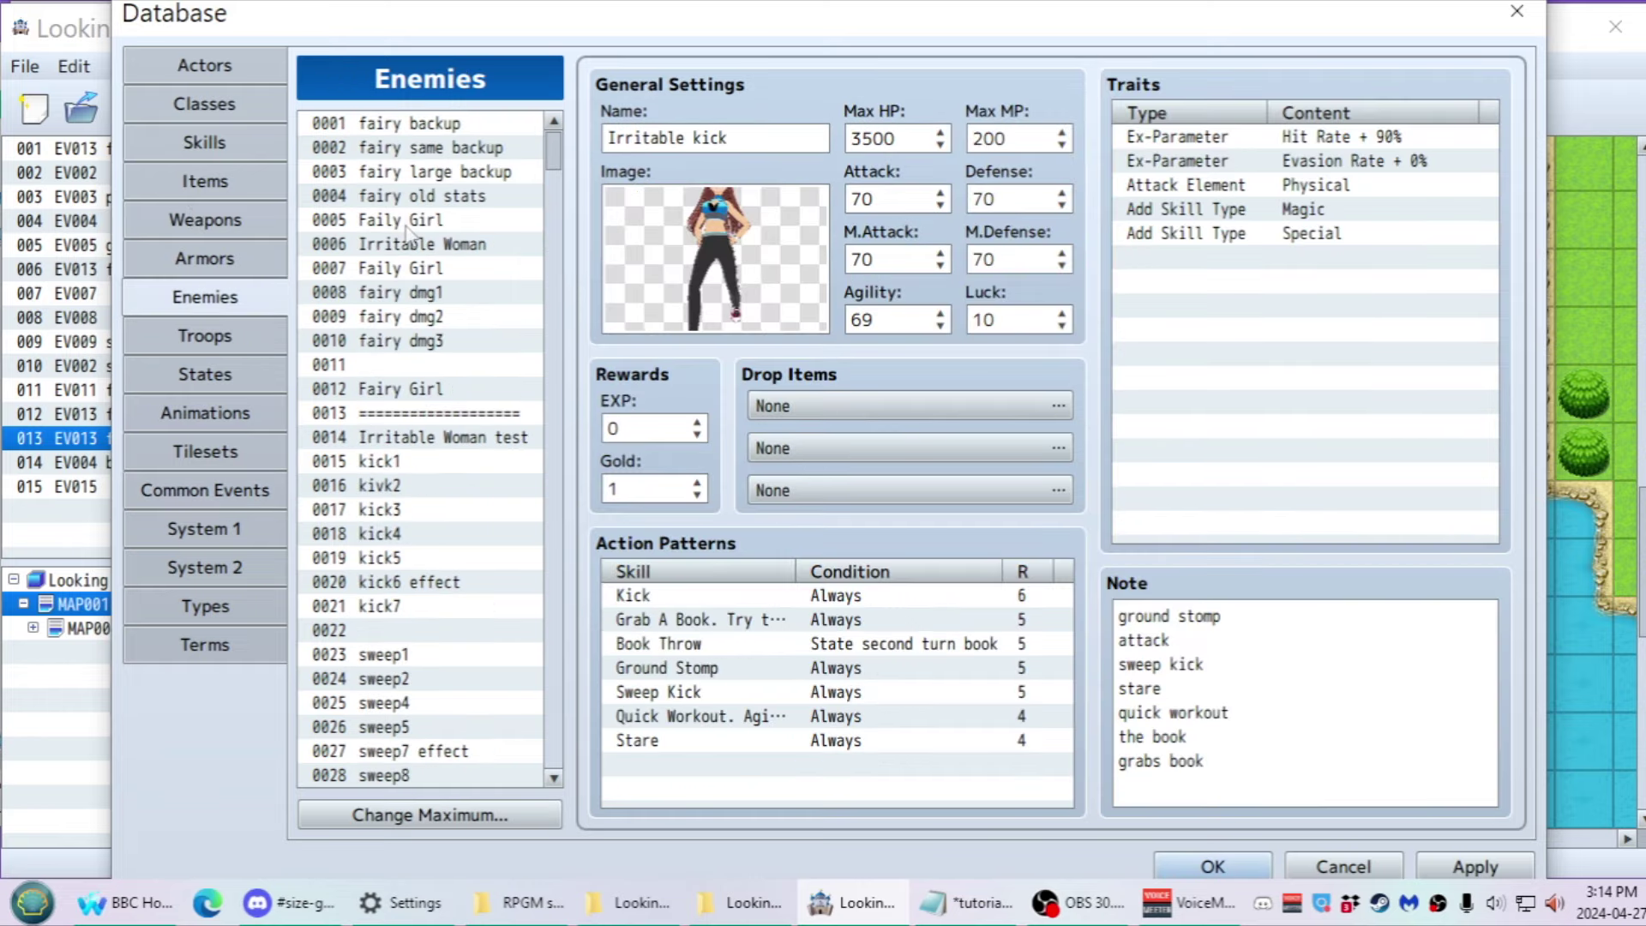
click(421, 245)
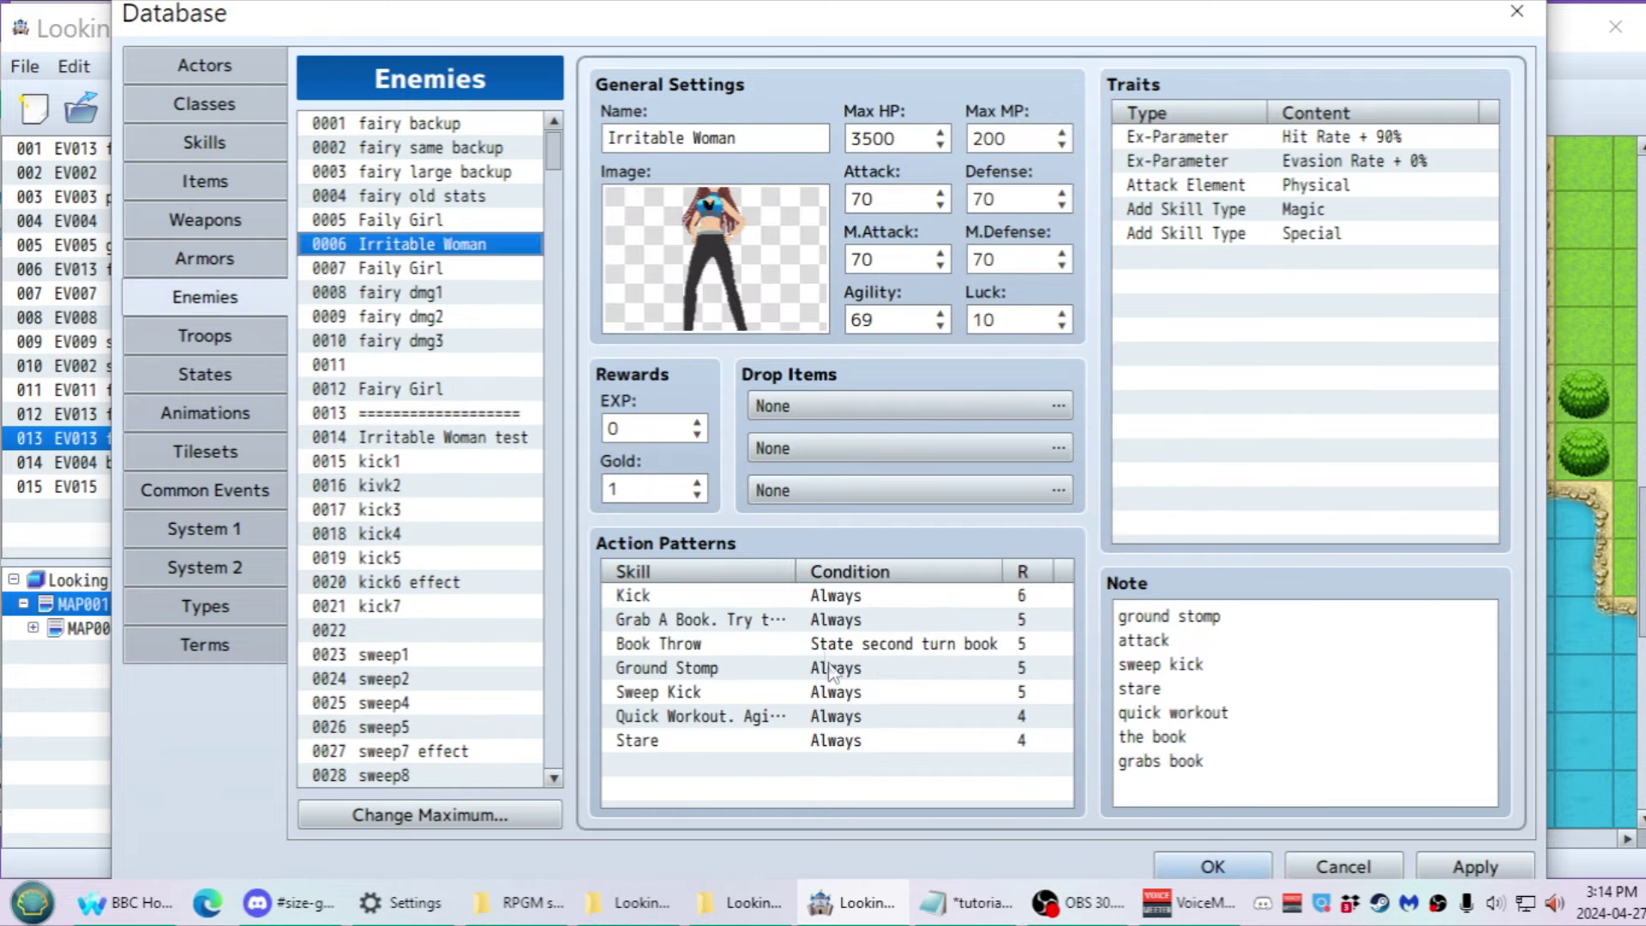
click(831, 595)
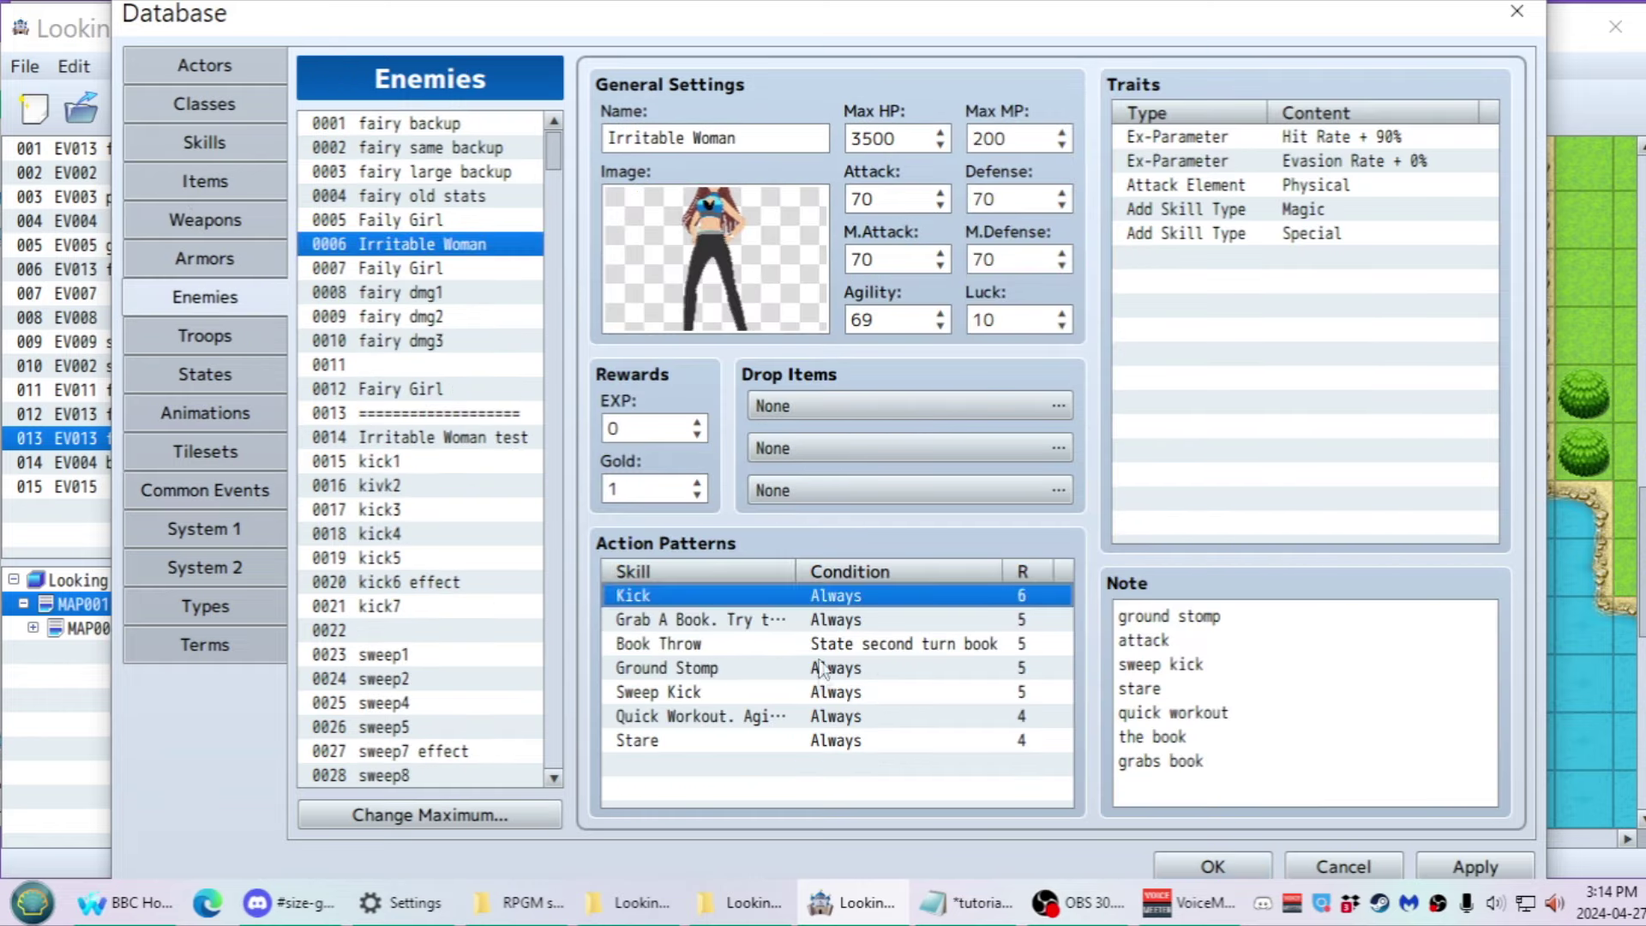
double_click(828, 599)
double_click(907, 497)
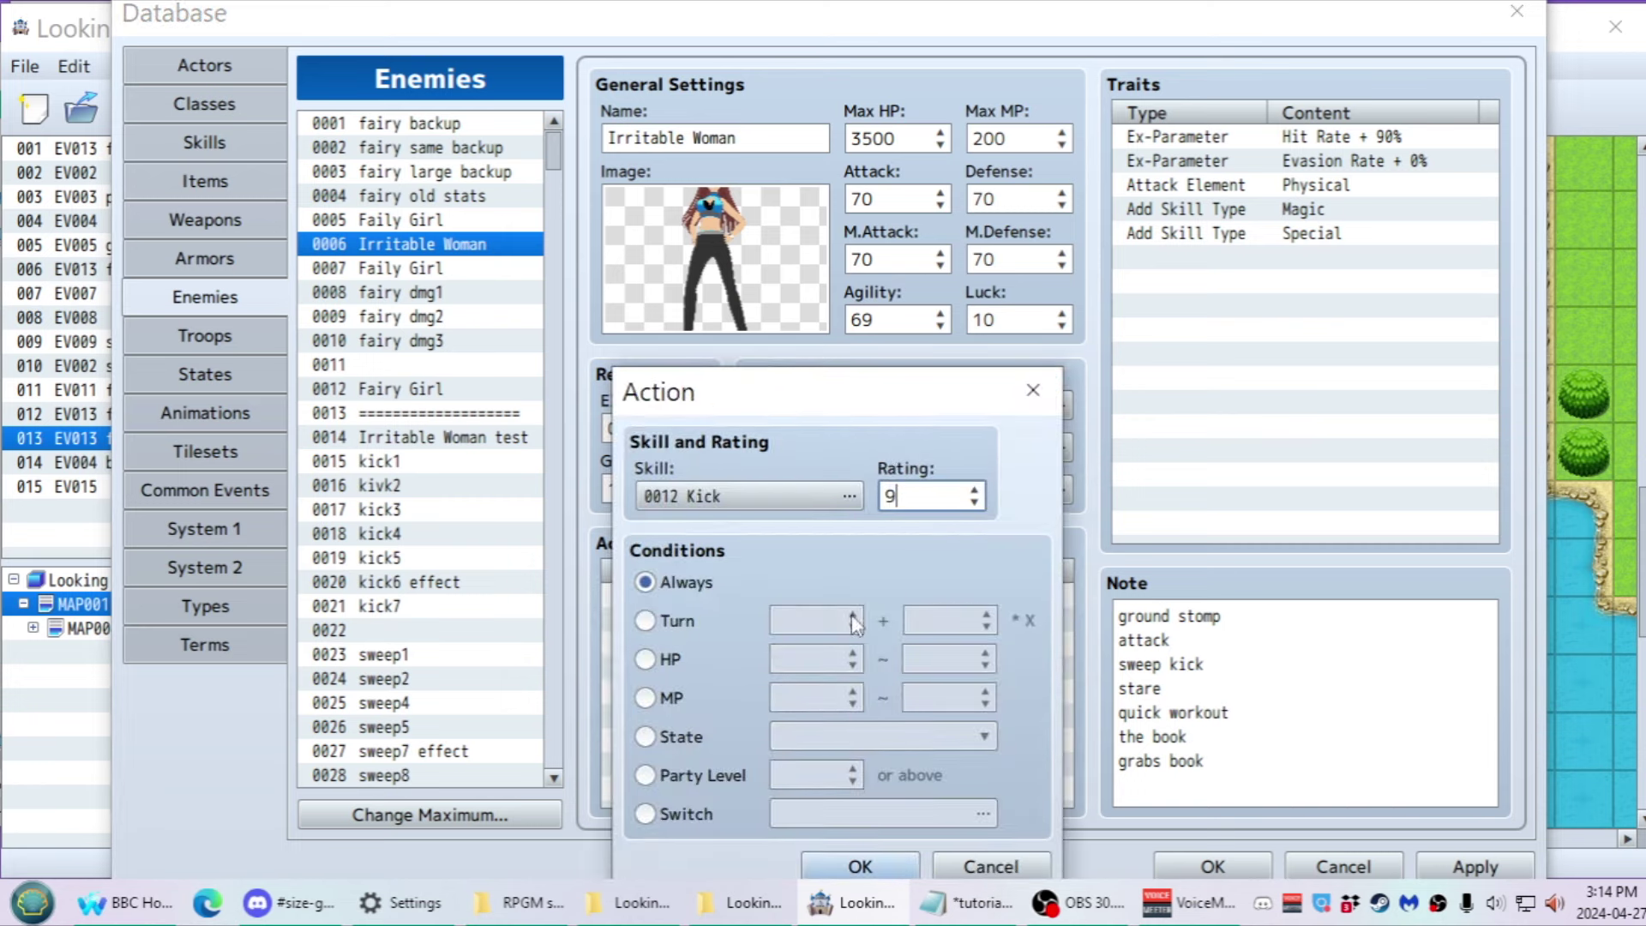
click(861, 867)
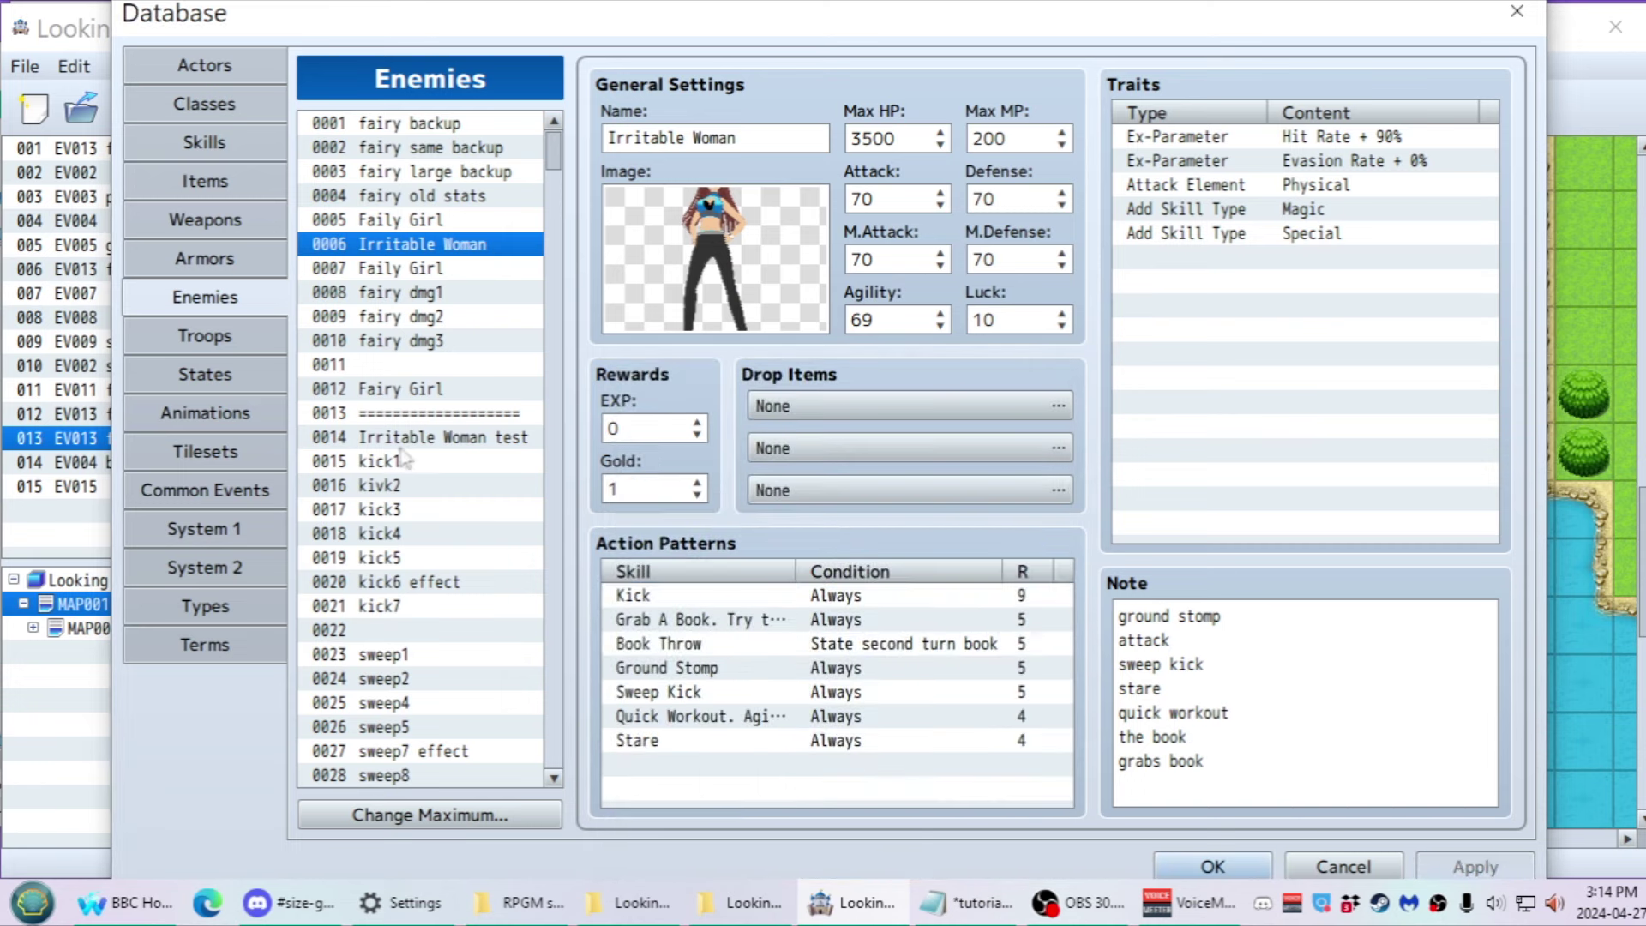
Browse the command choices for the kick event's last Battle Core plugin command, keeping ACSET: Finish Action
click(206, 489)
scroll(771, 600, down, 1)
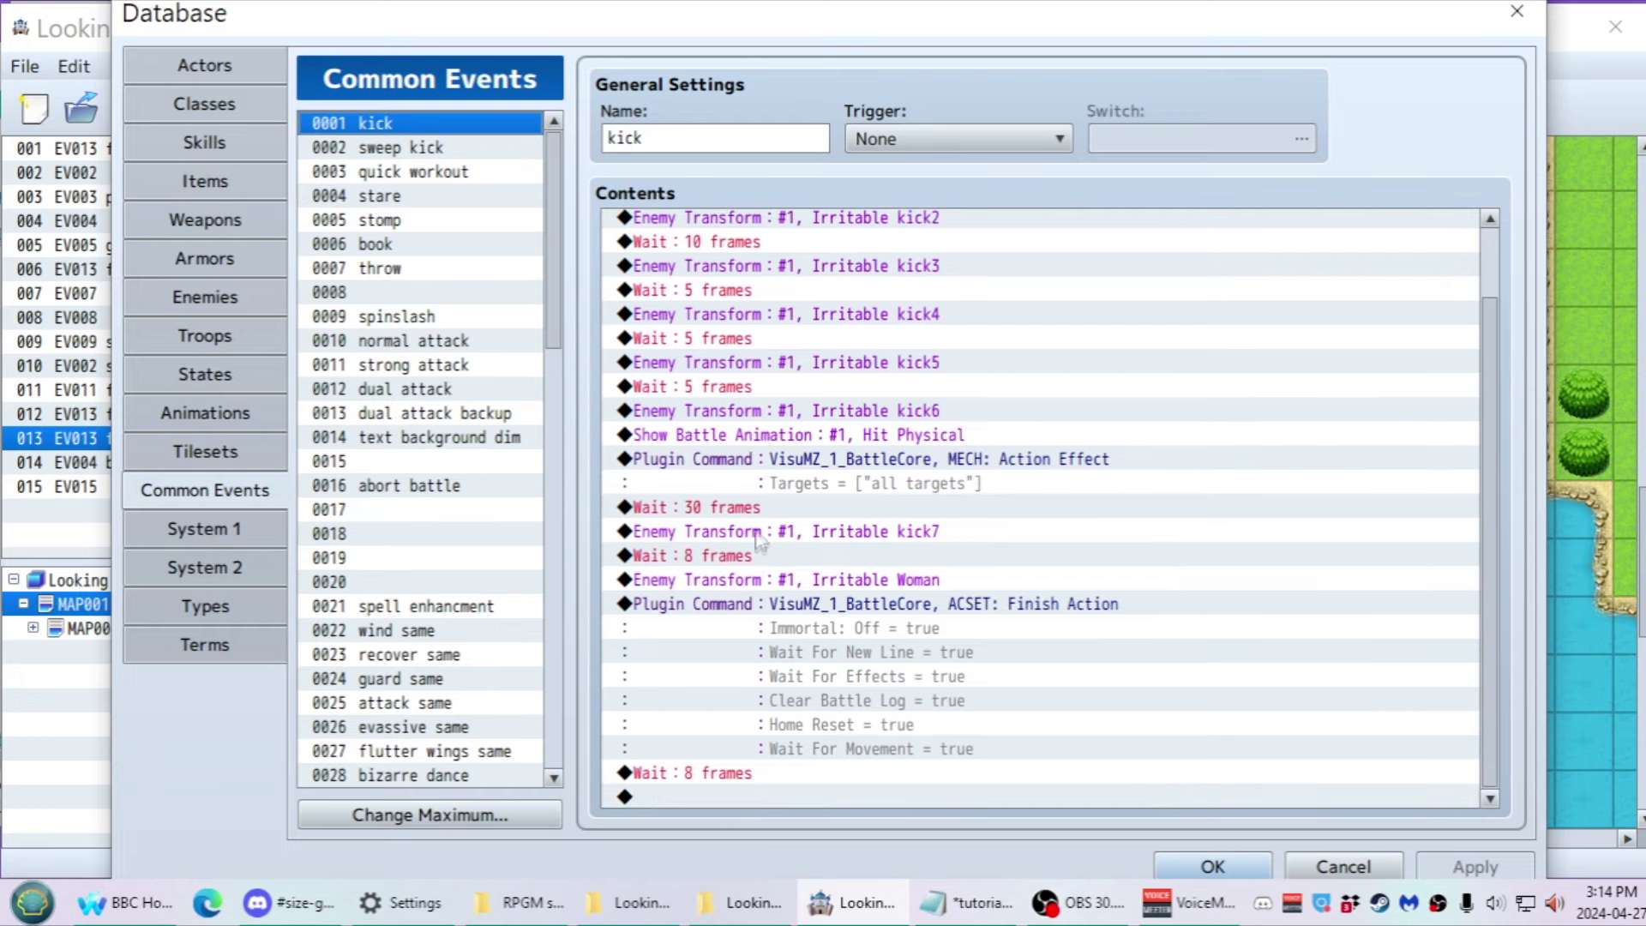
click(790, 605)
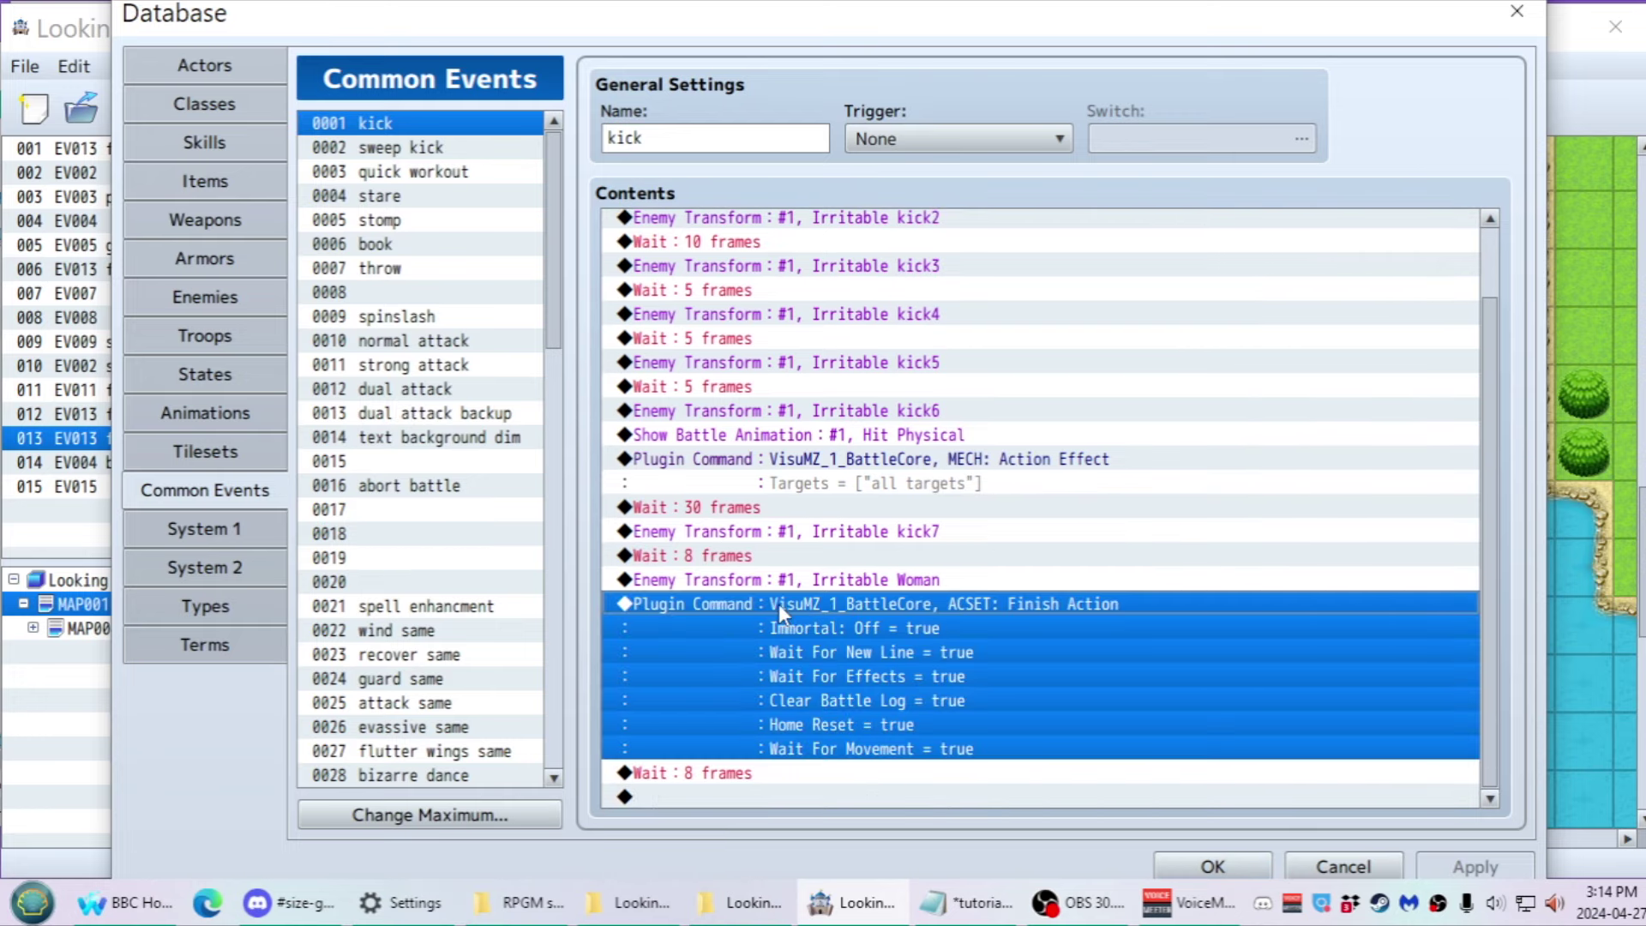
double_click(778, 604)
click(1132, 291)
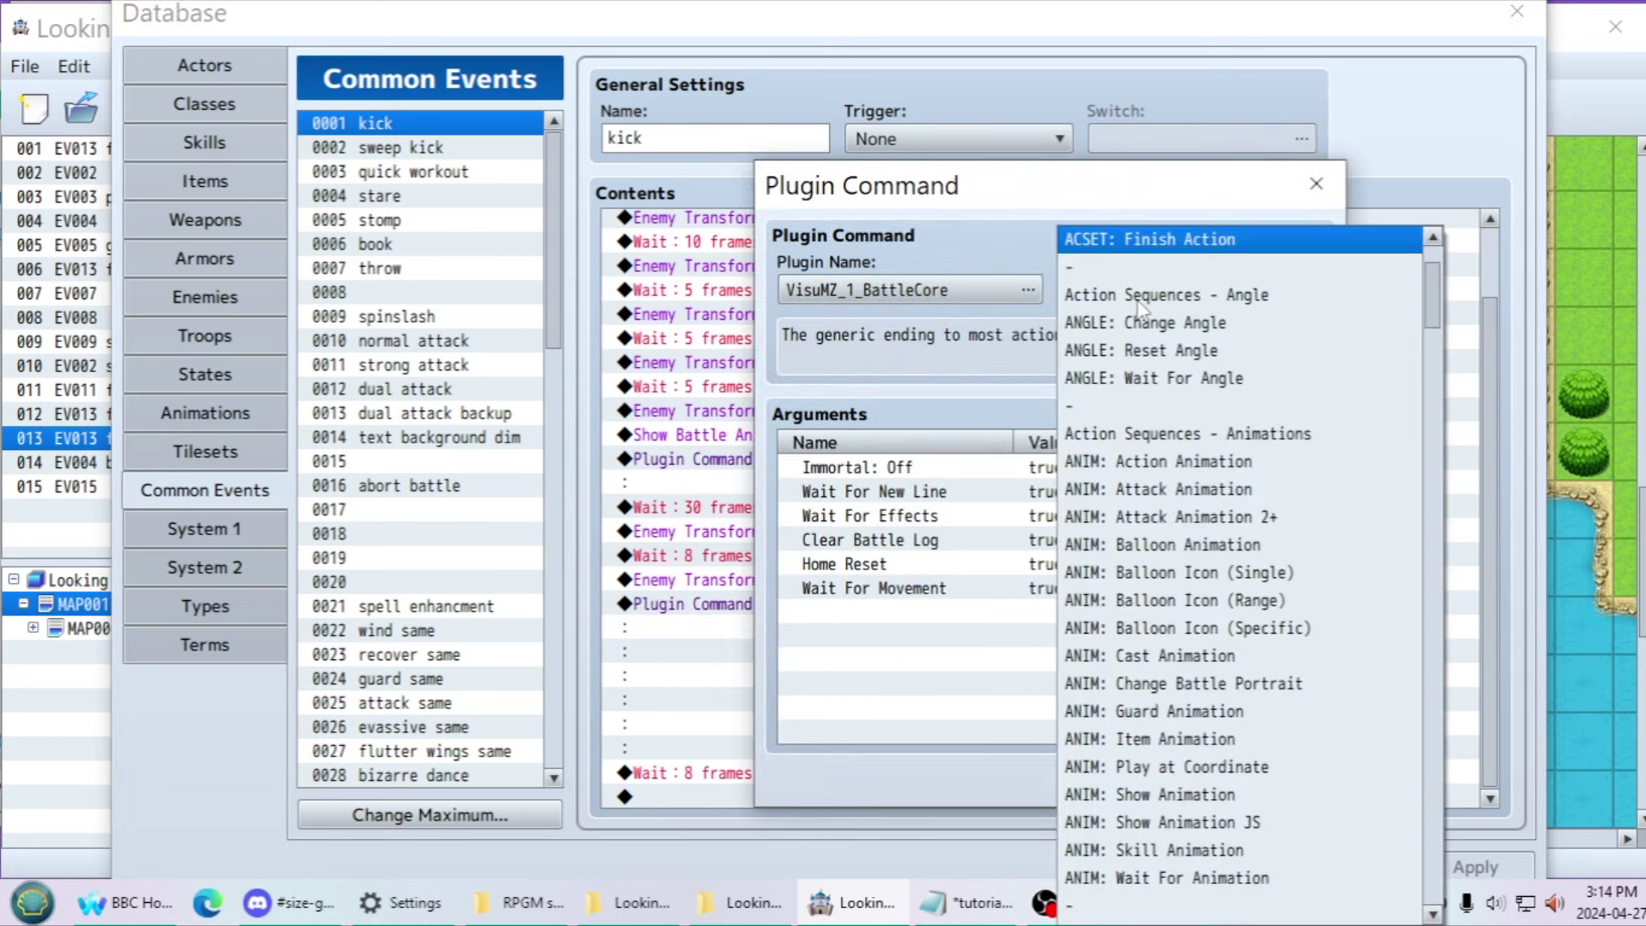
scroll(1127, 240, up, 2)
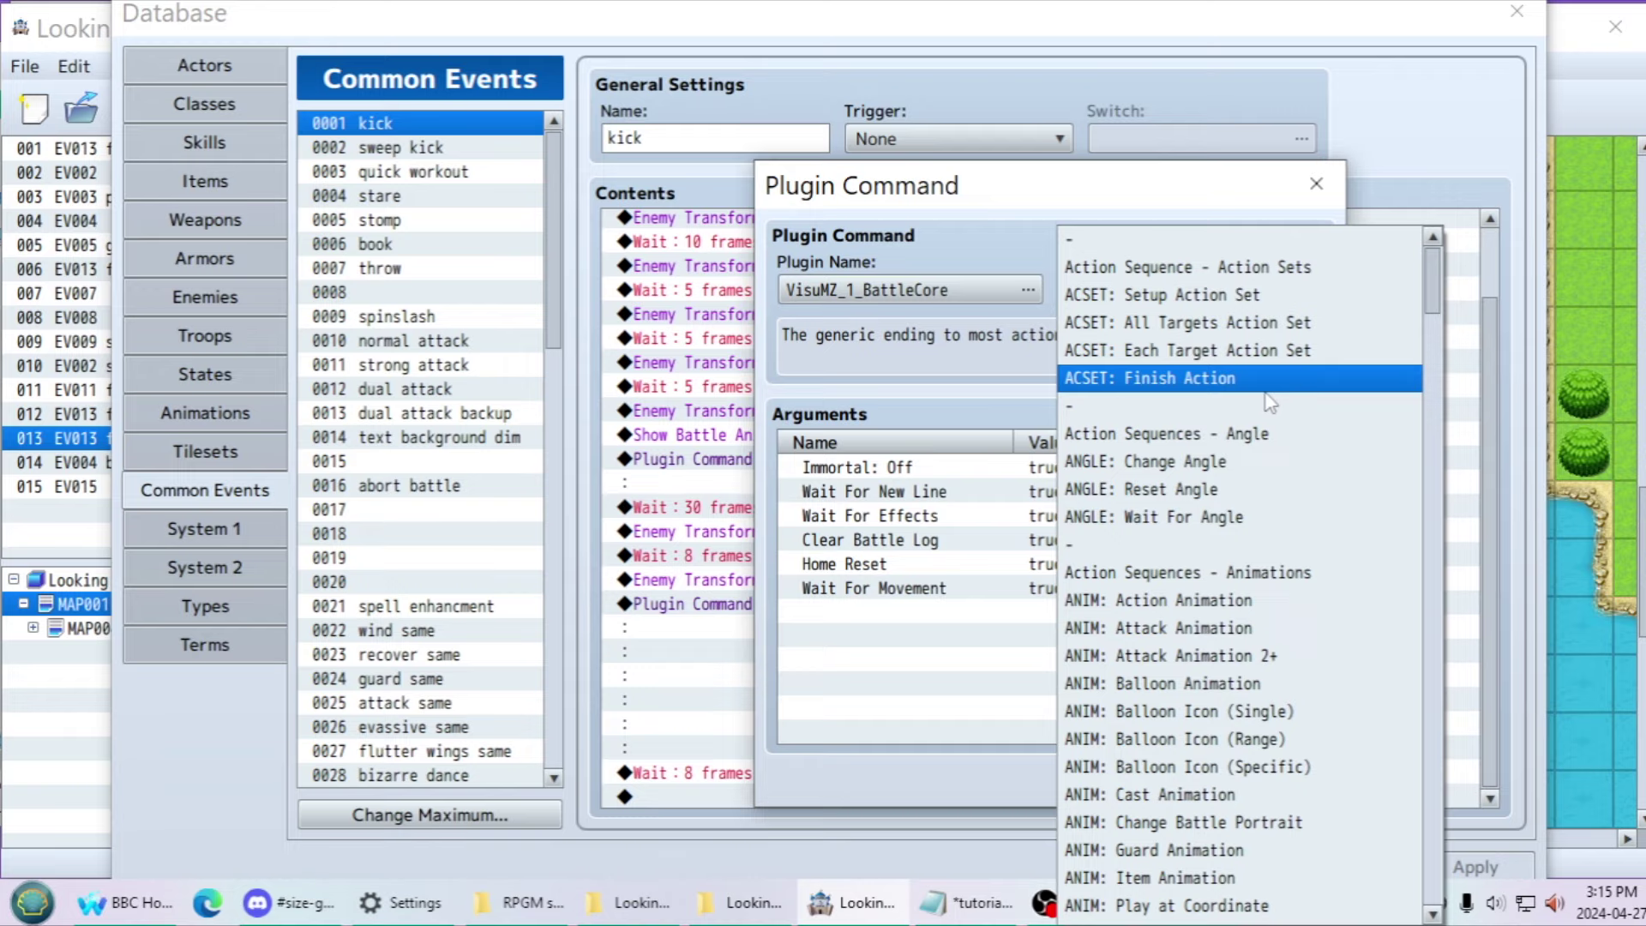
click(1220, 380)
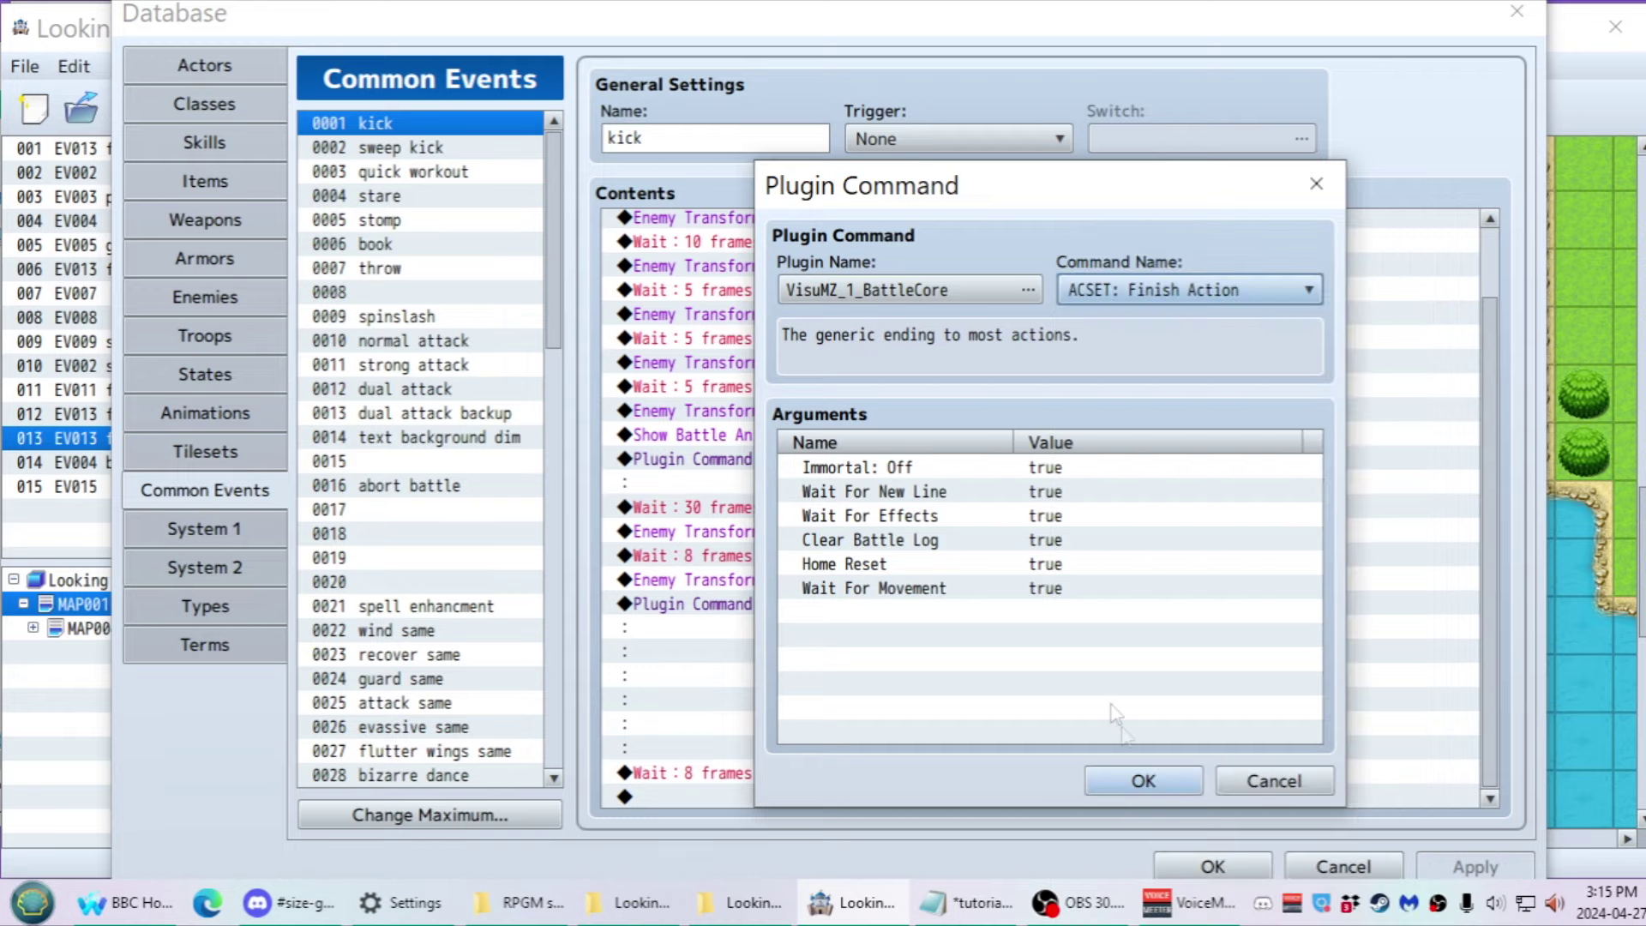
click(1144, 781)
Examine the Kick skill's Common Event effect and compare it with the kick event's commands through ACSET: Finish Action
click(197, 154)
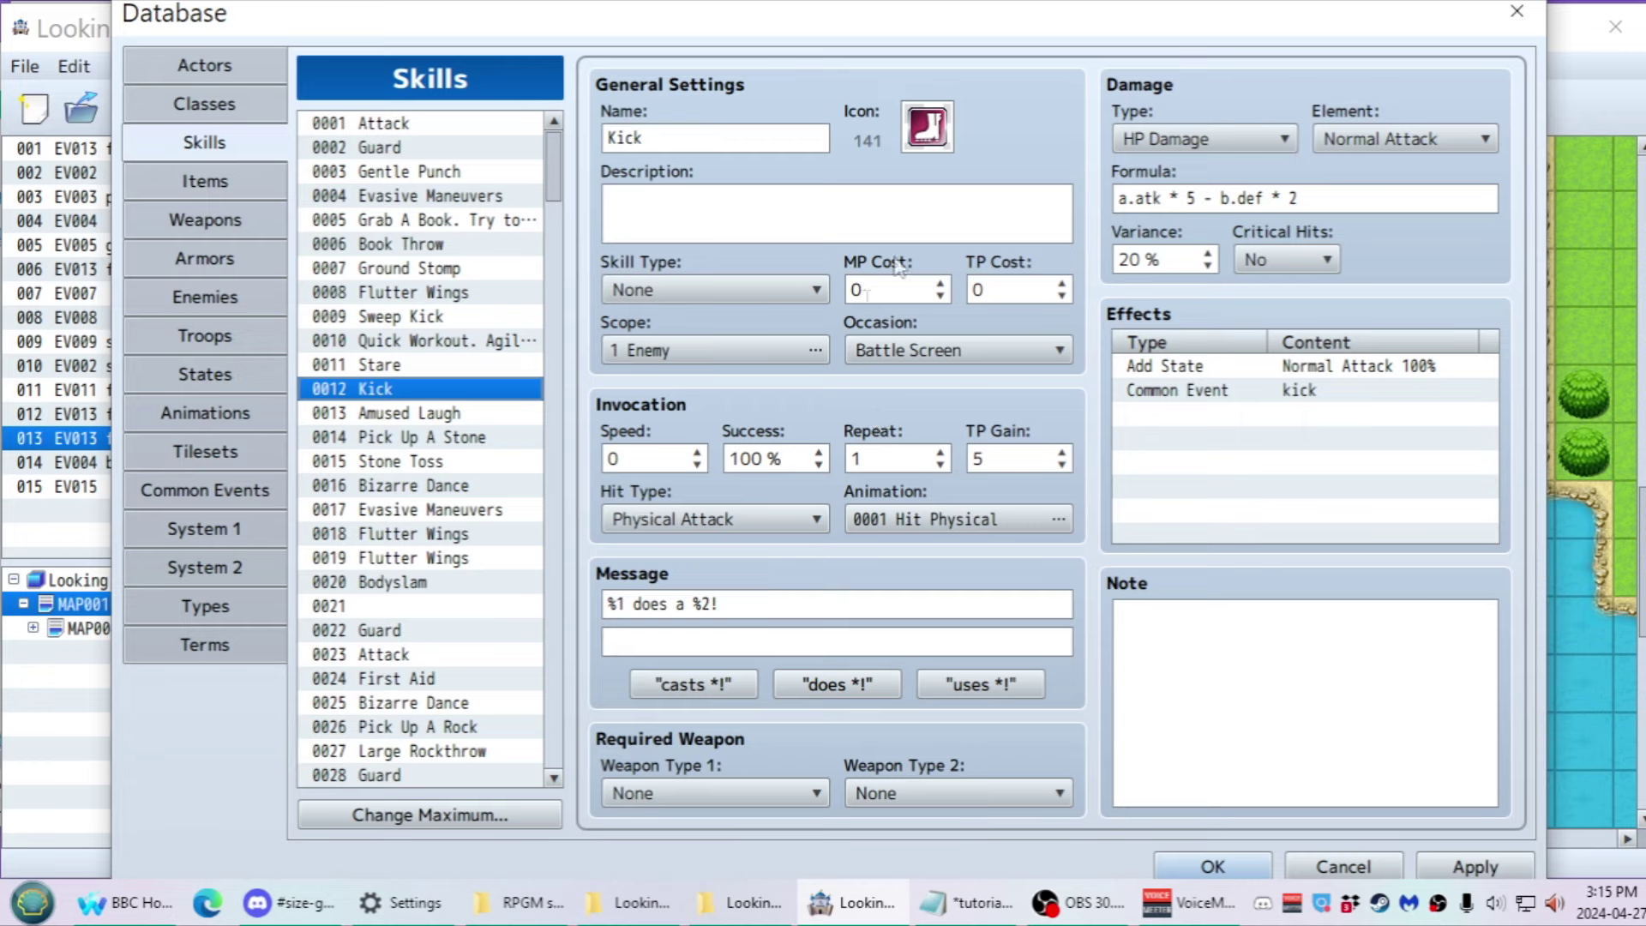
click(1170, 392)
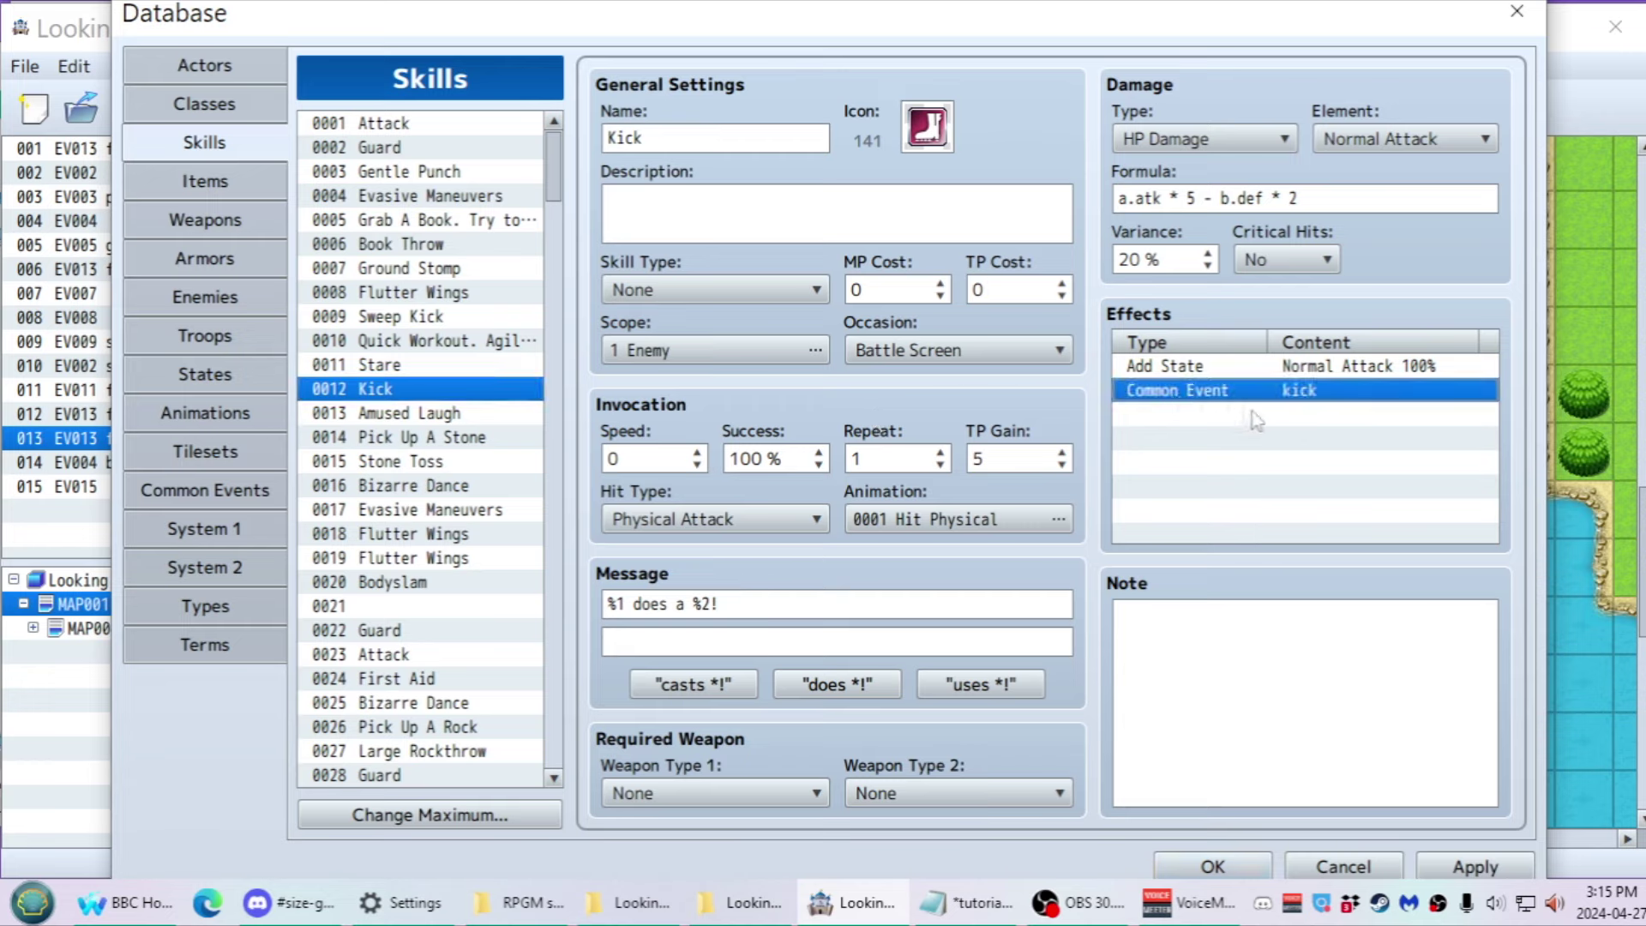
click(183, 487)
scroll(737, 566, up, 1)
scroll(738, 566, down, 2)
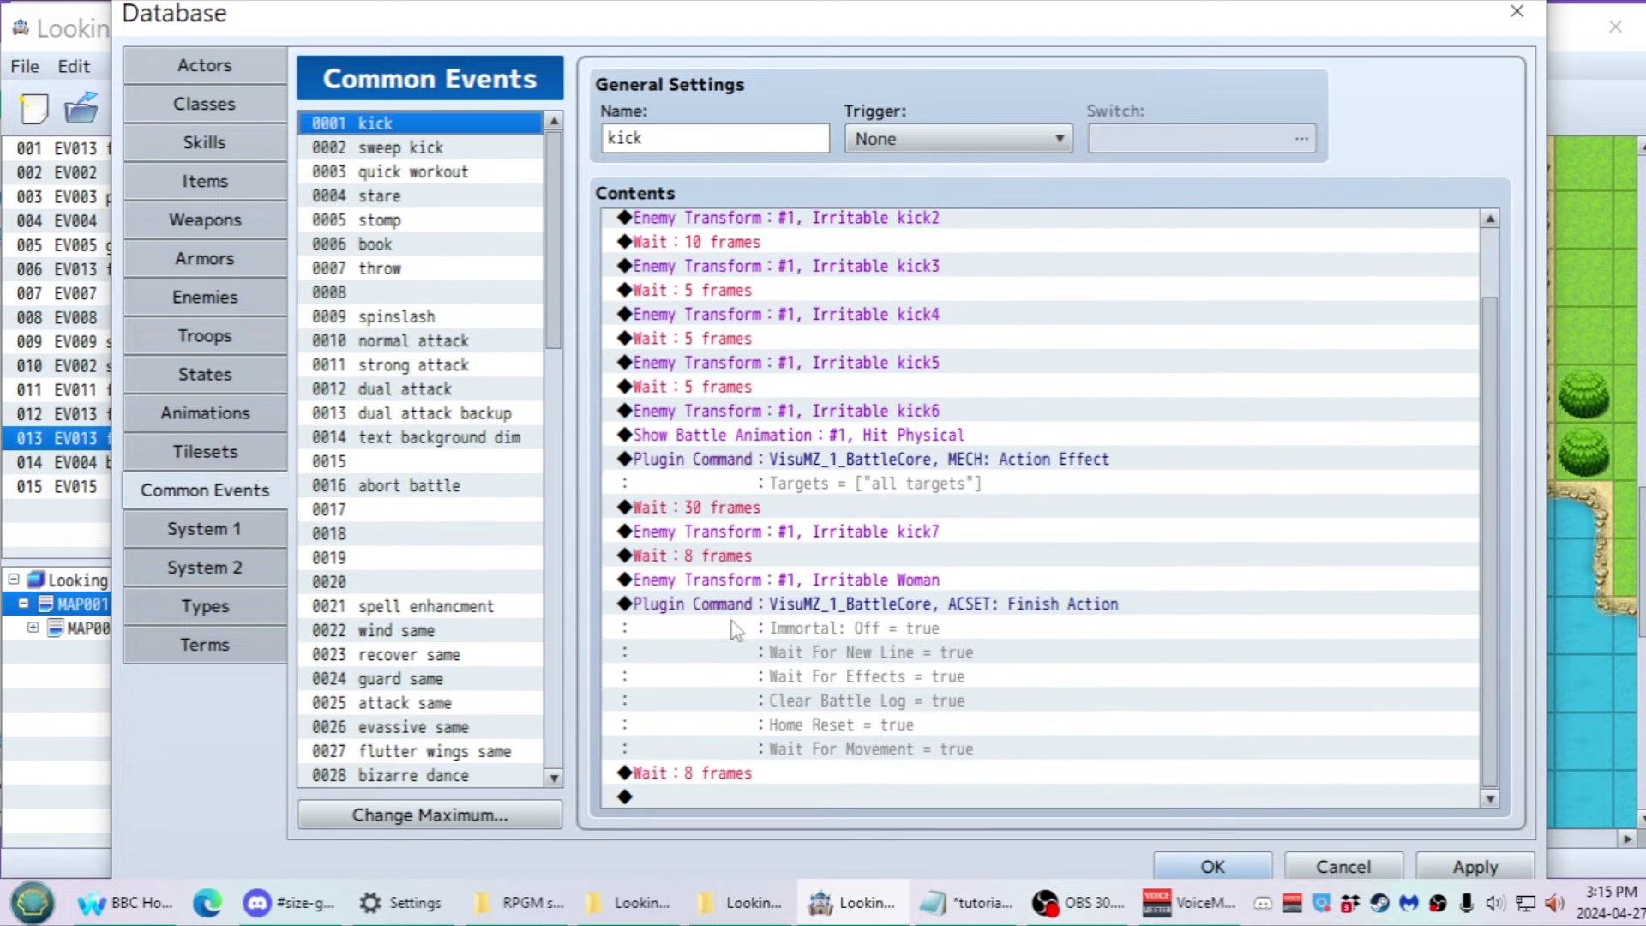
click(190, 144)
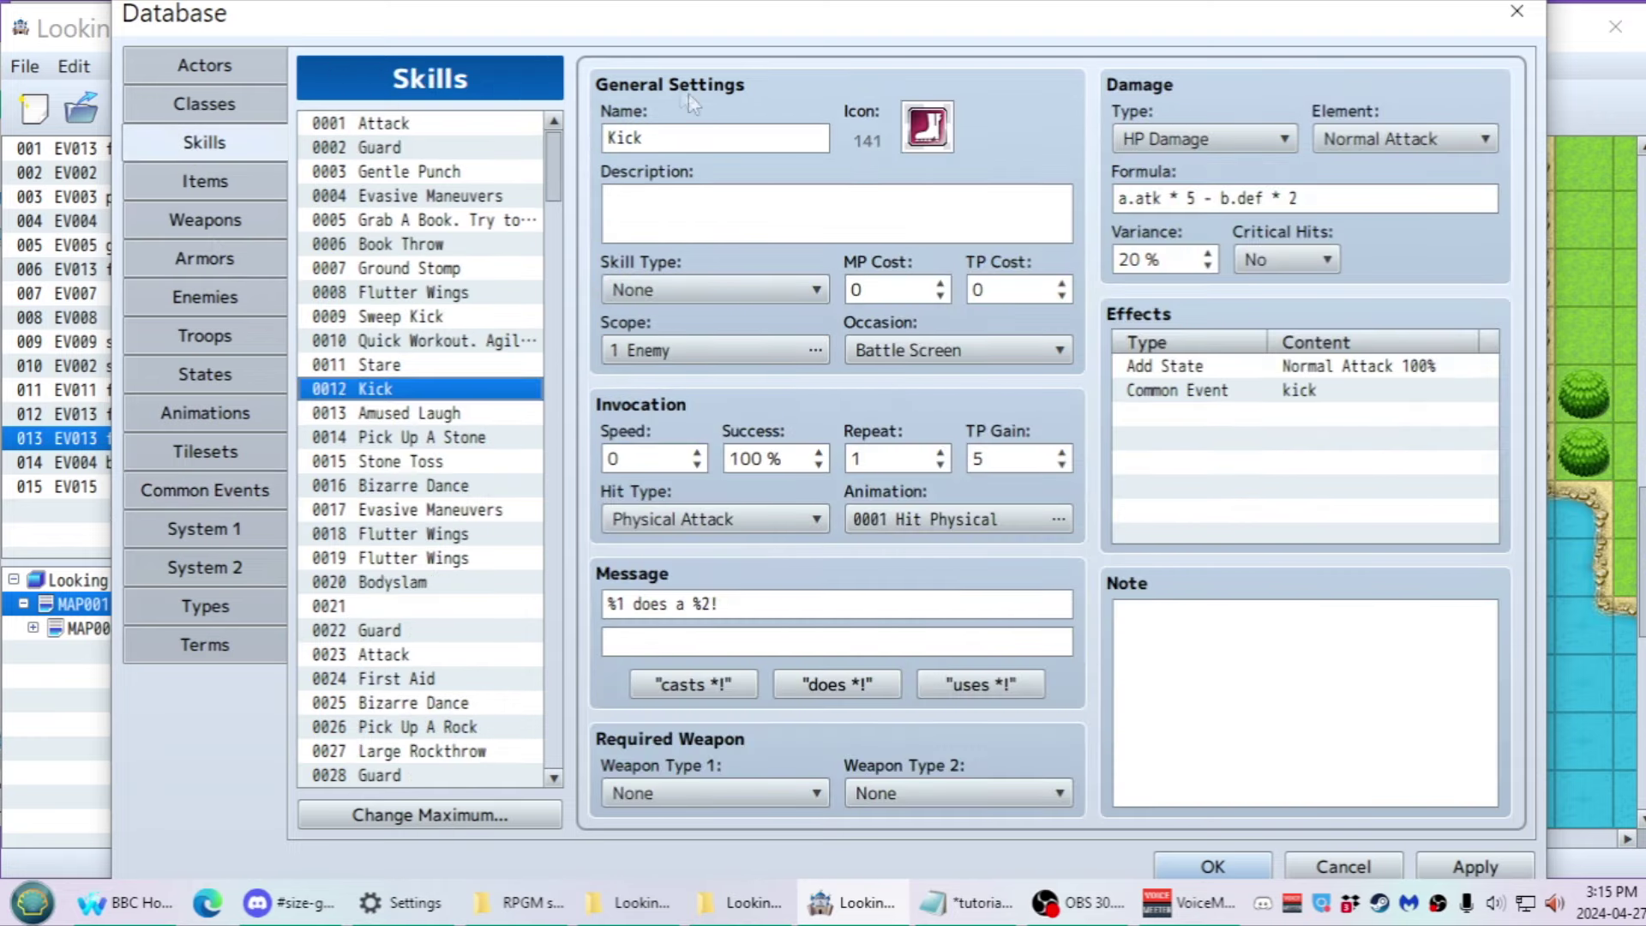
click(1141, 391)
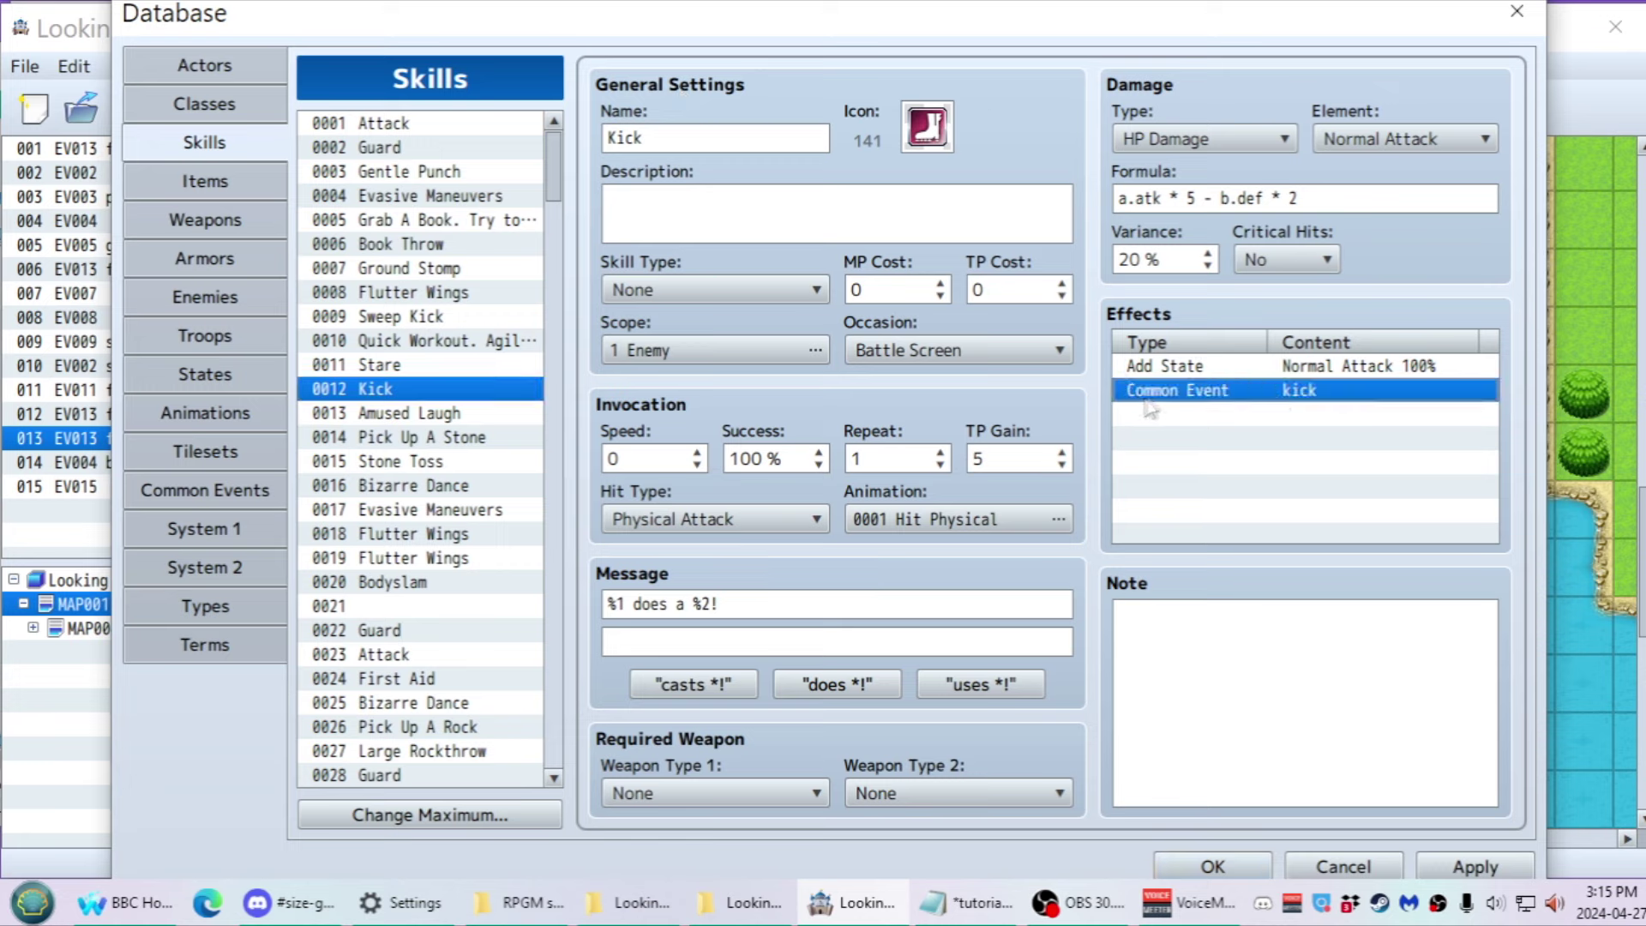
click(213, 495)
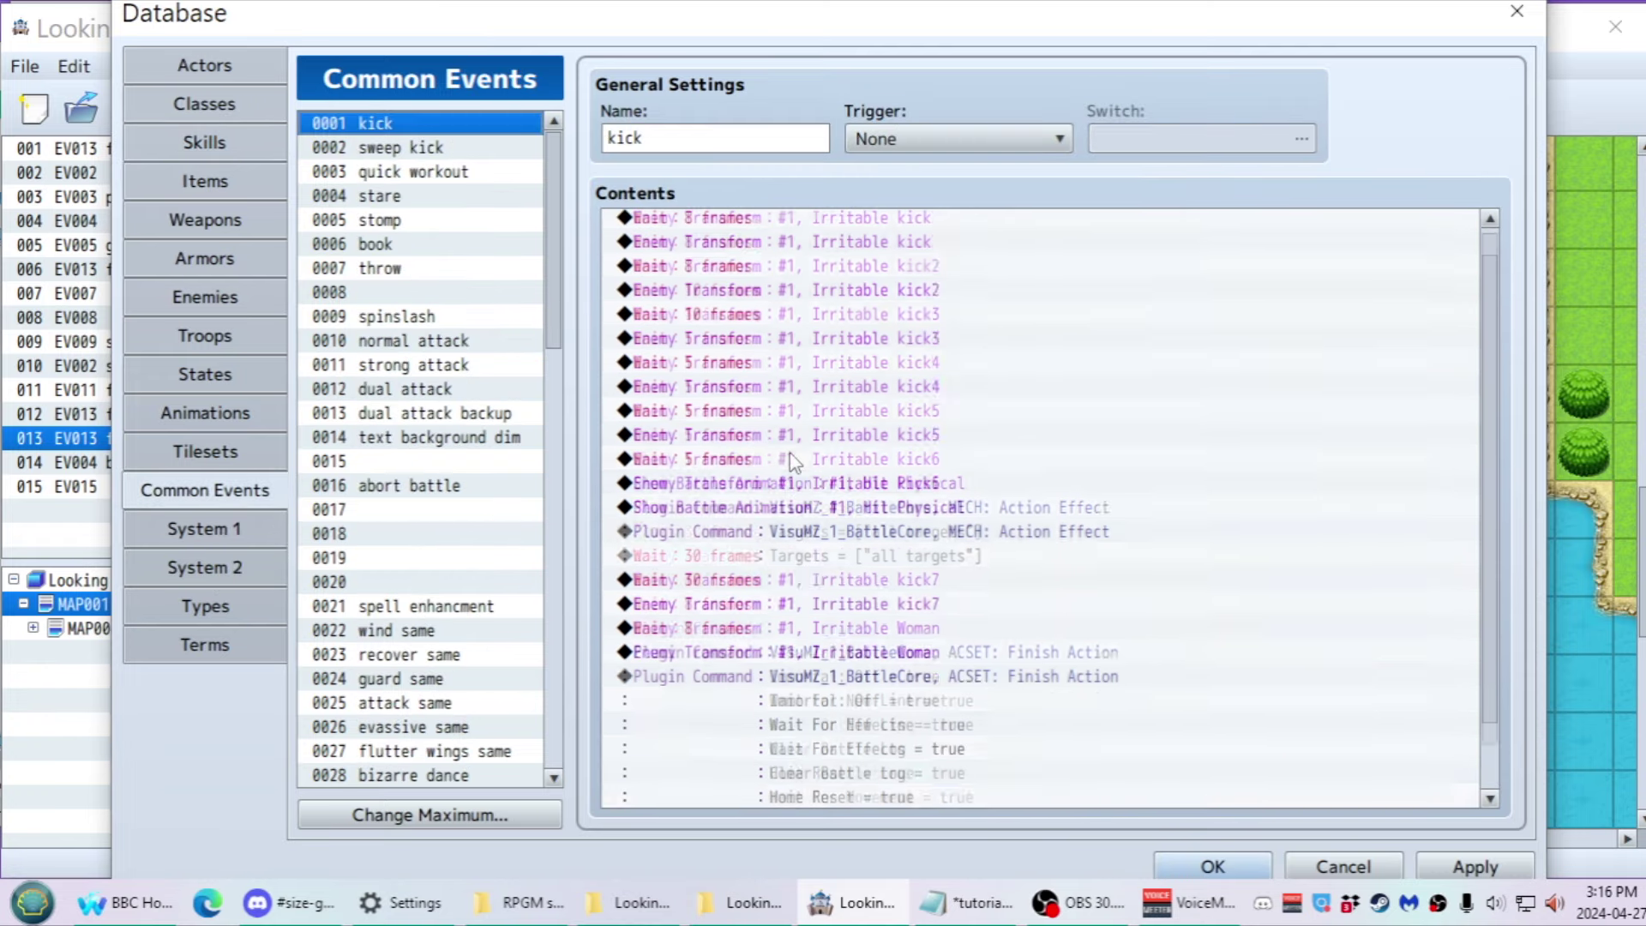
scroll(772, 343, up, 2)
scroll(737, 515, down, 2)
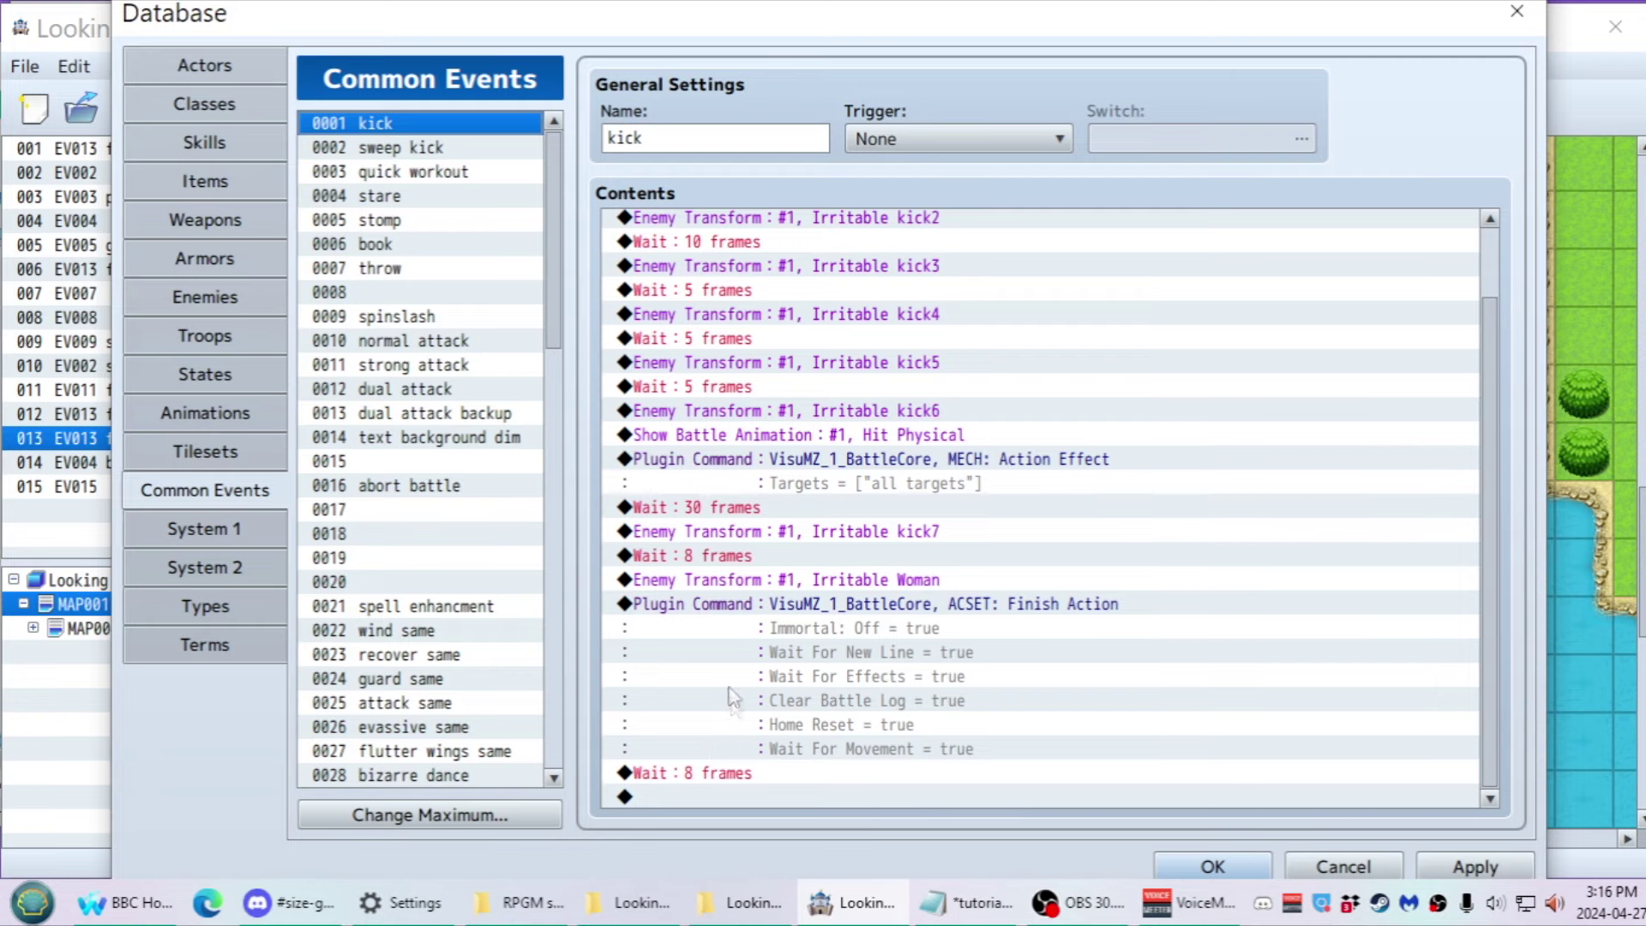
click(707, 603)
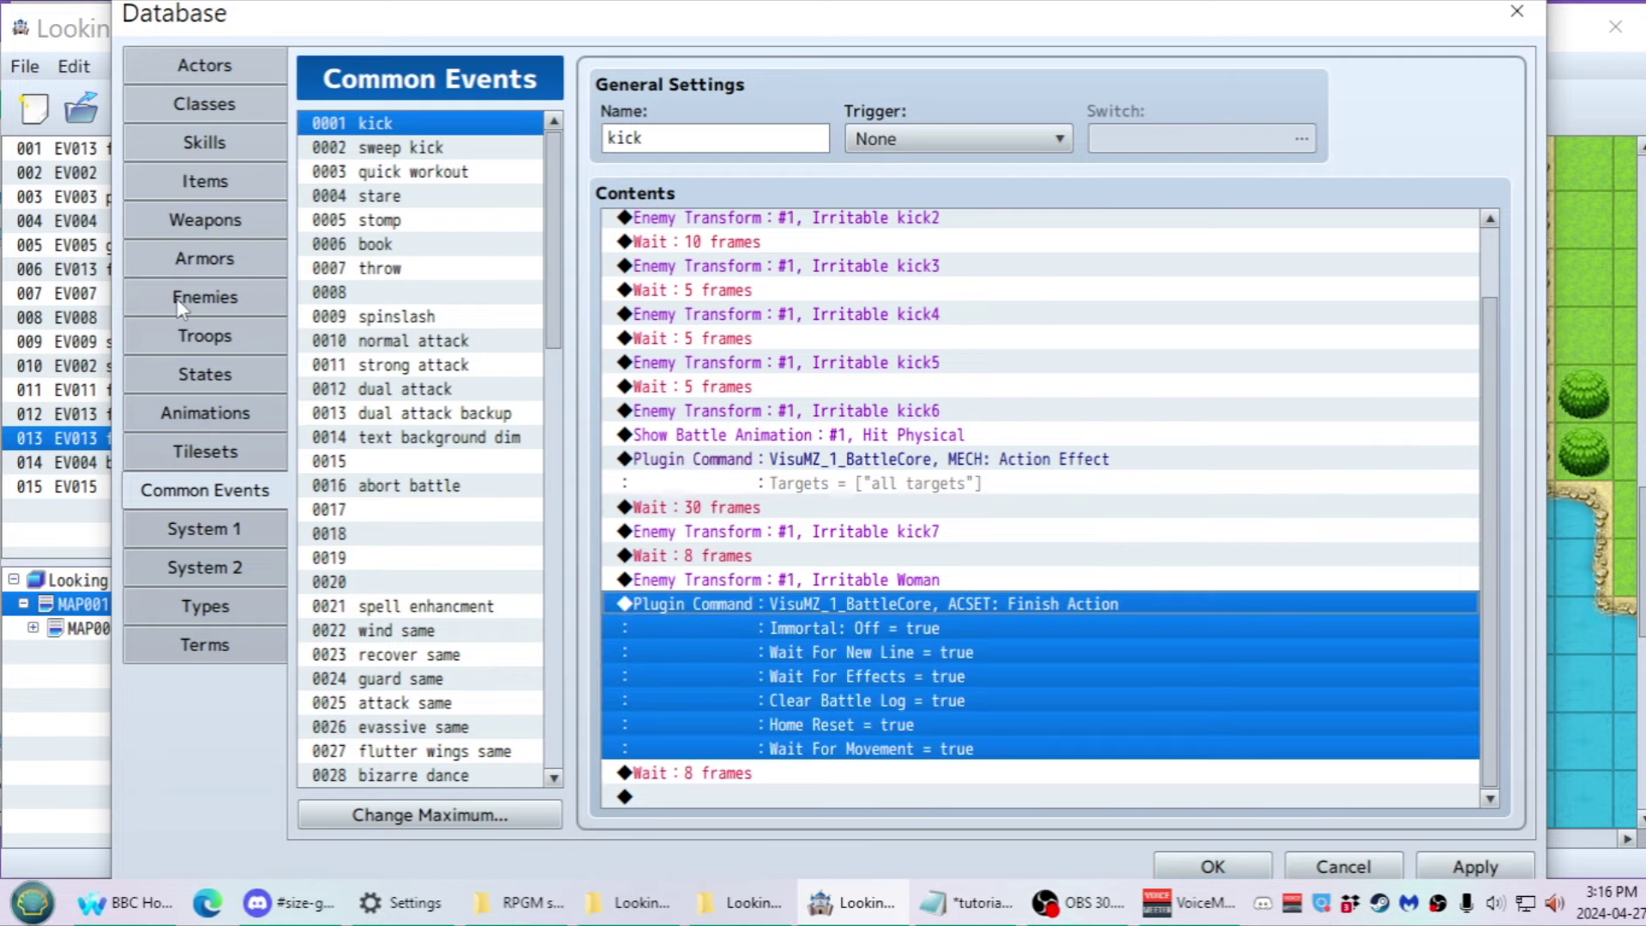
Start a battle test of troop 0001 Irritable Woman test
click(177, 298)
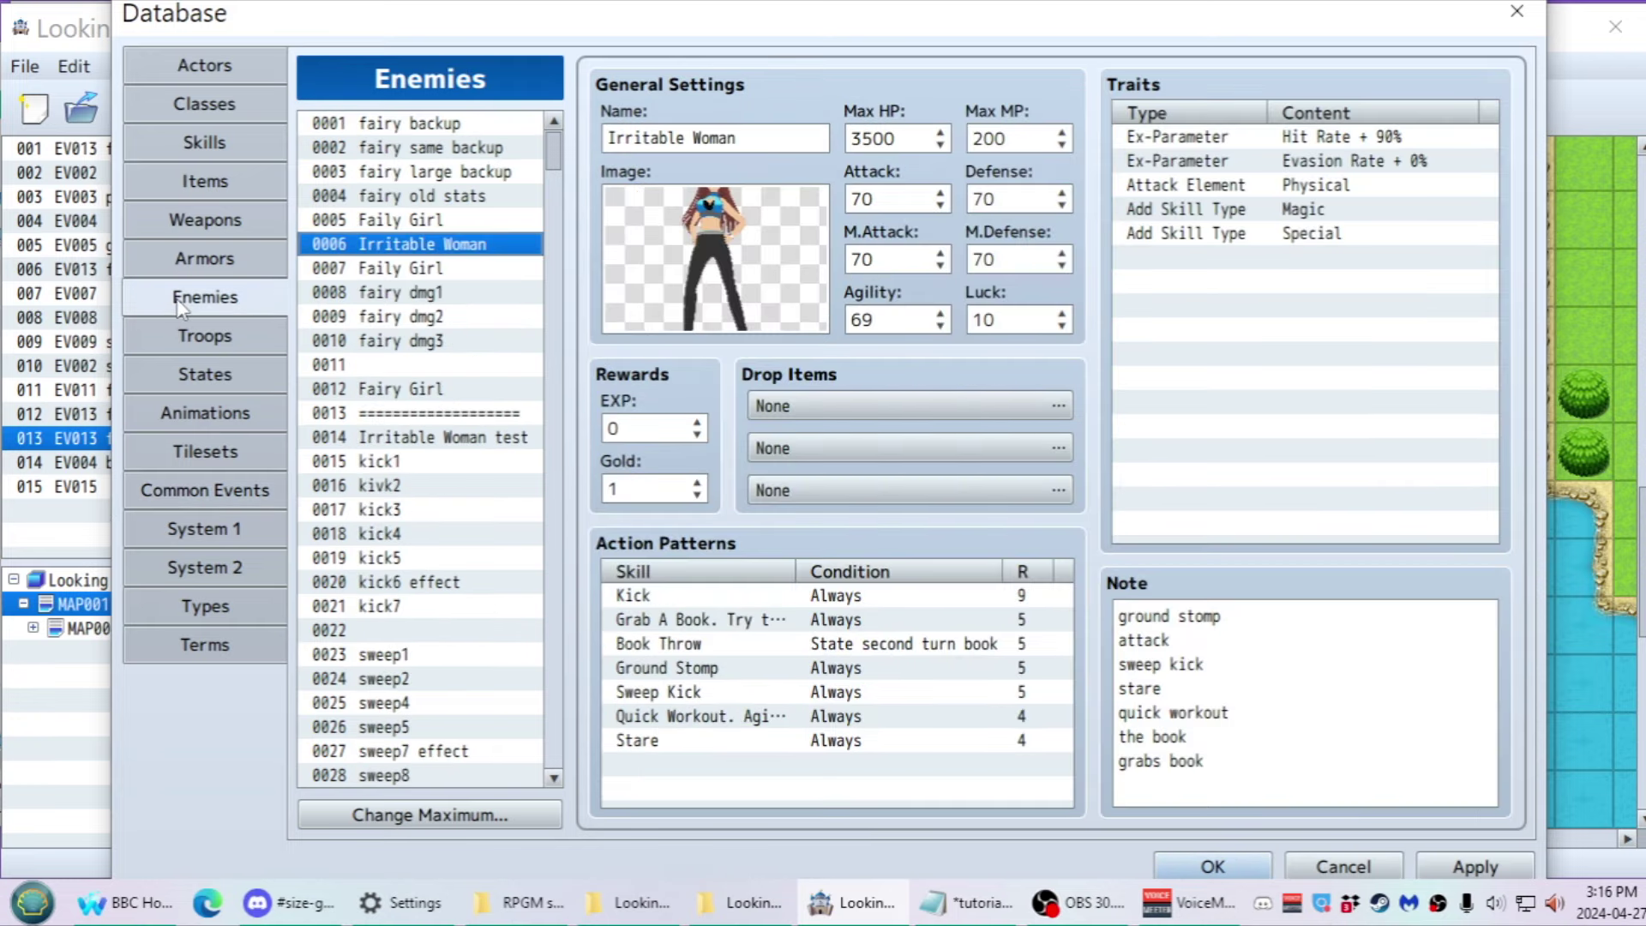
click(192, 419)
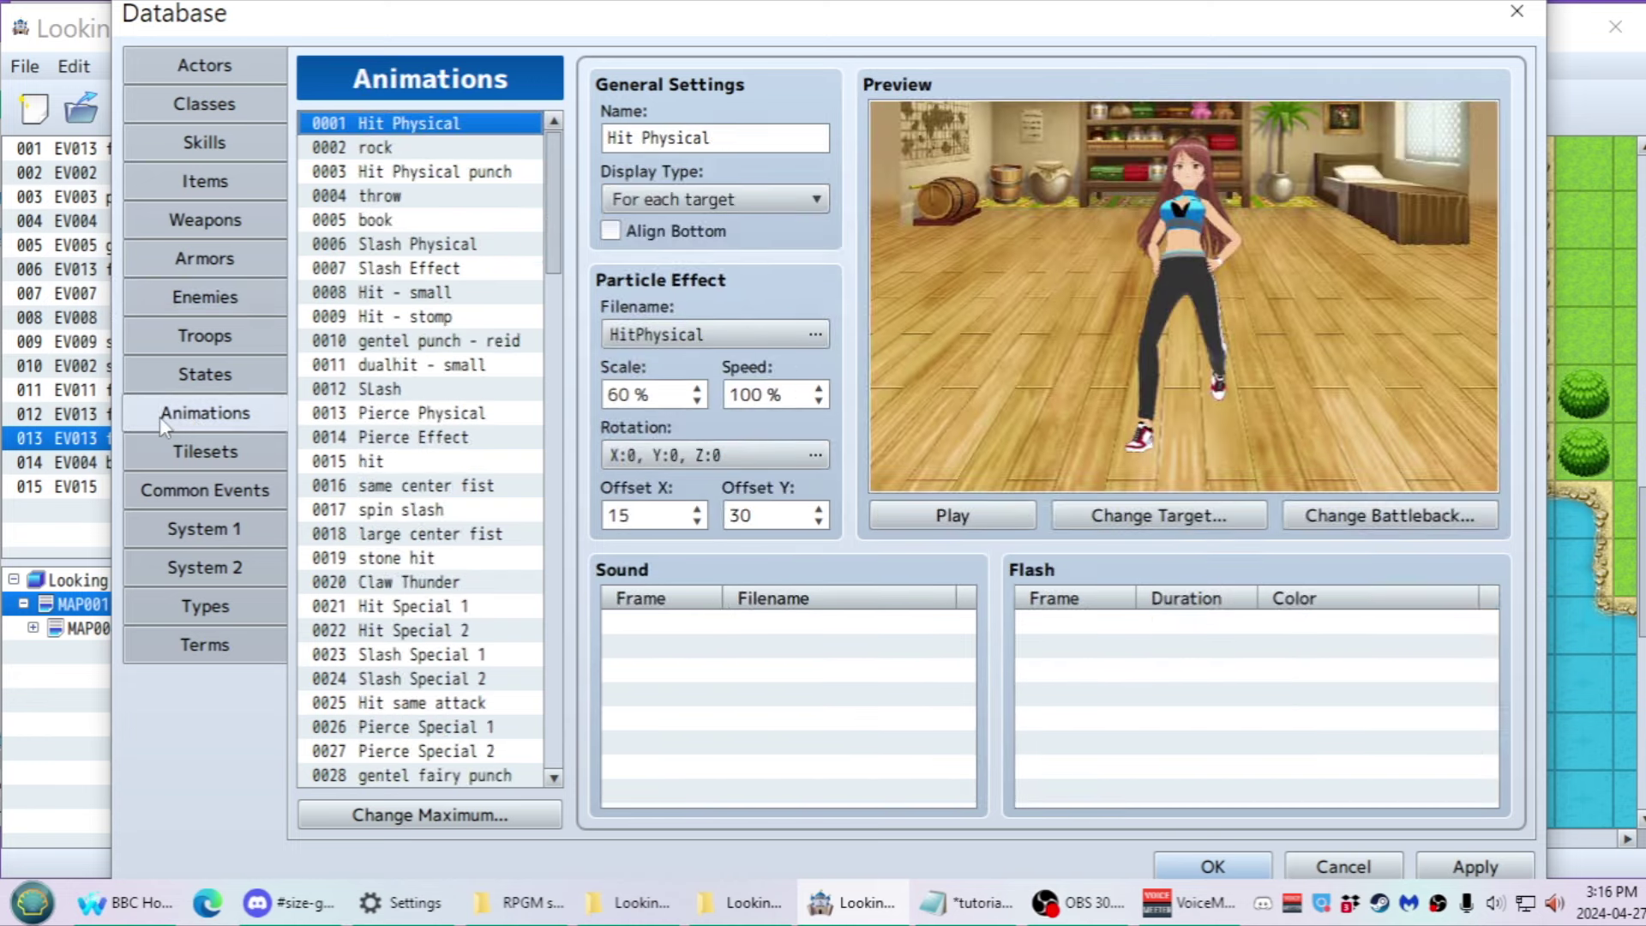
click(206, 336)
click(1293, 138)
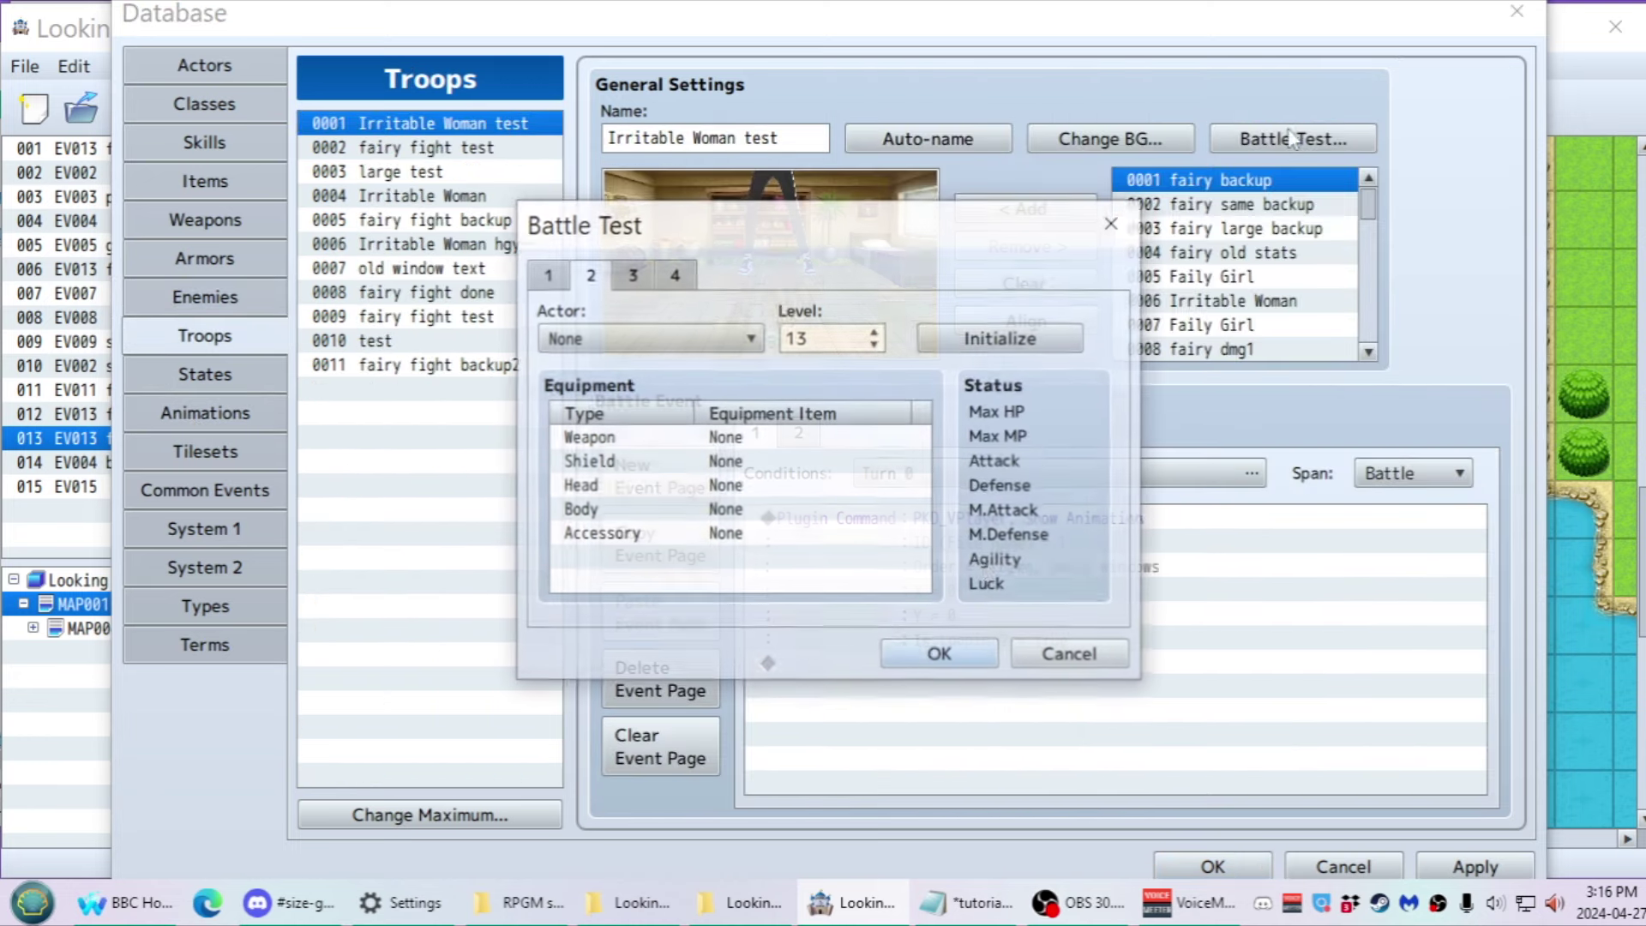
click(941, 661)
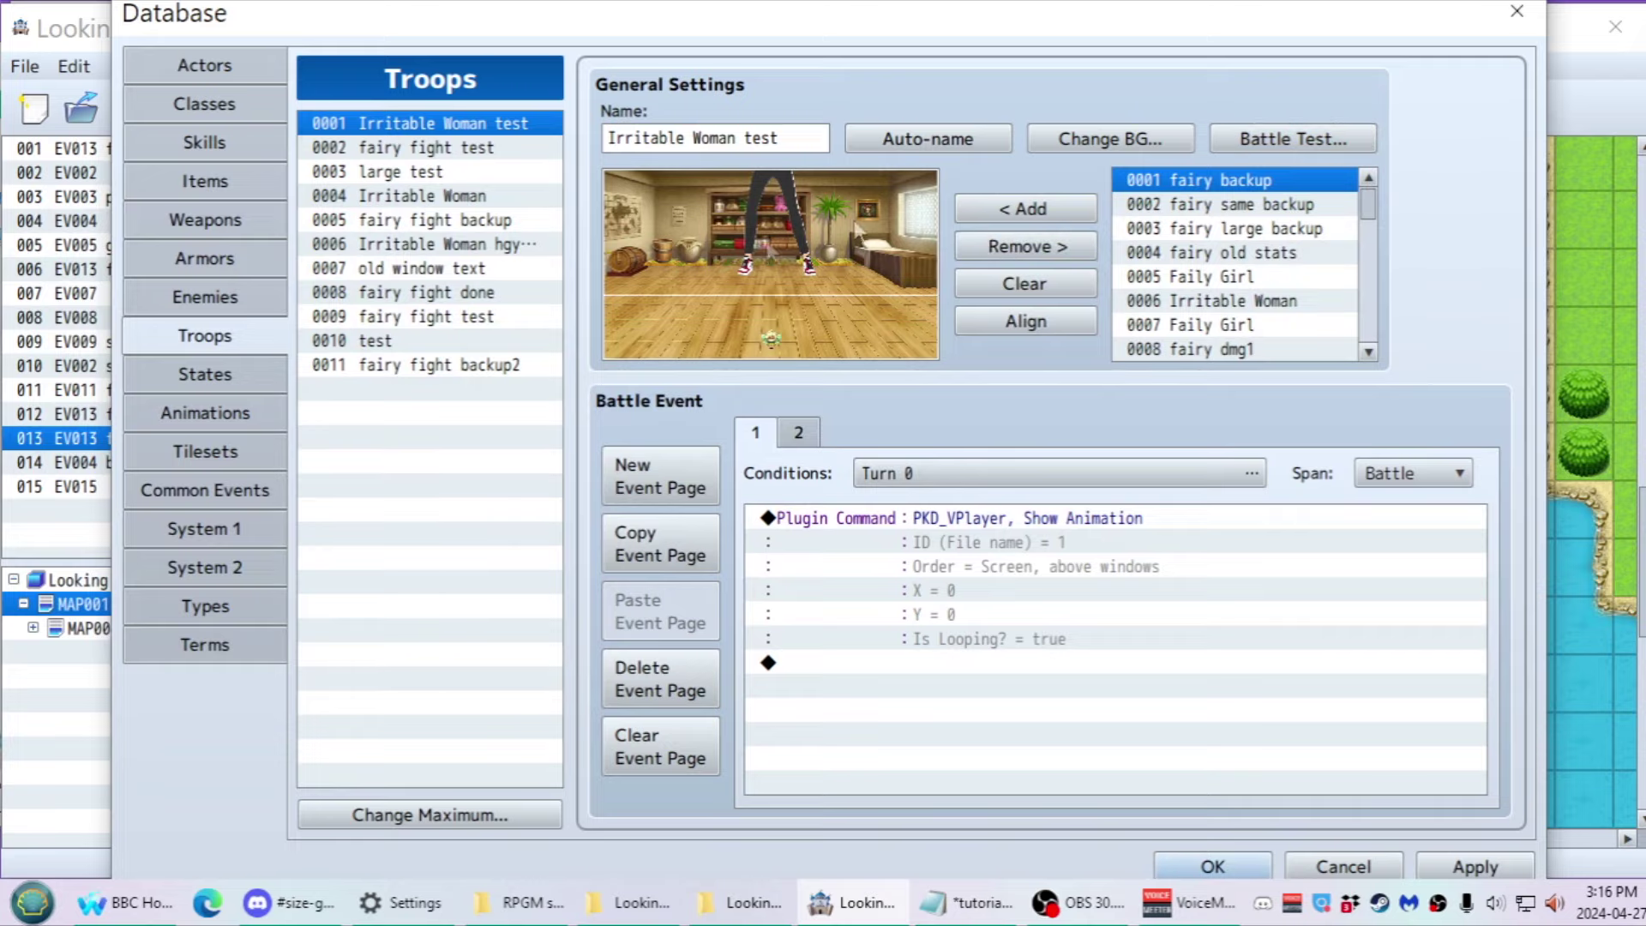
key(Return)
click(923, 662)
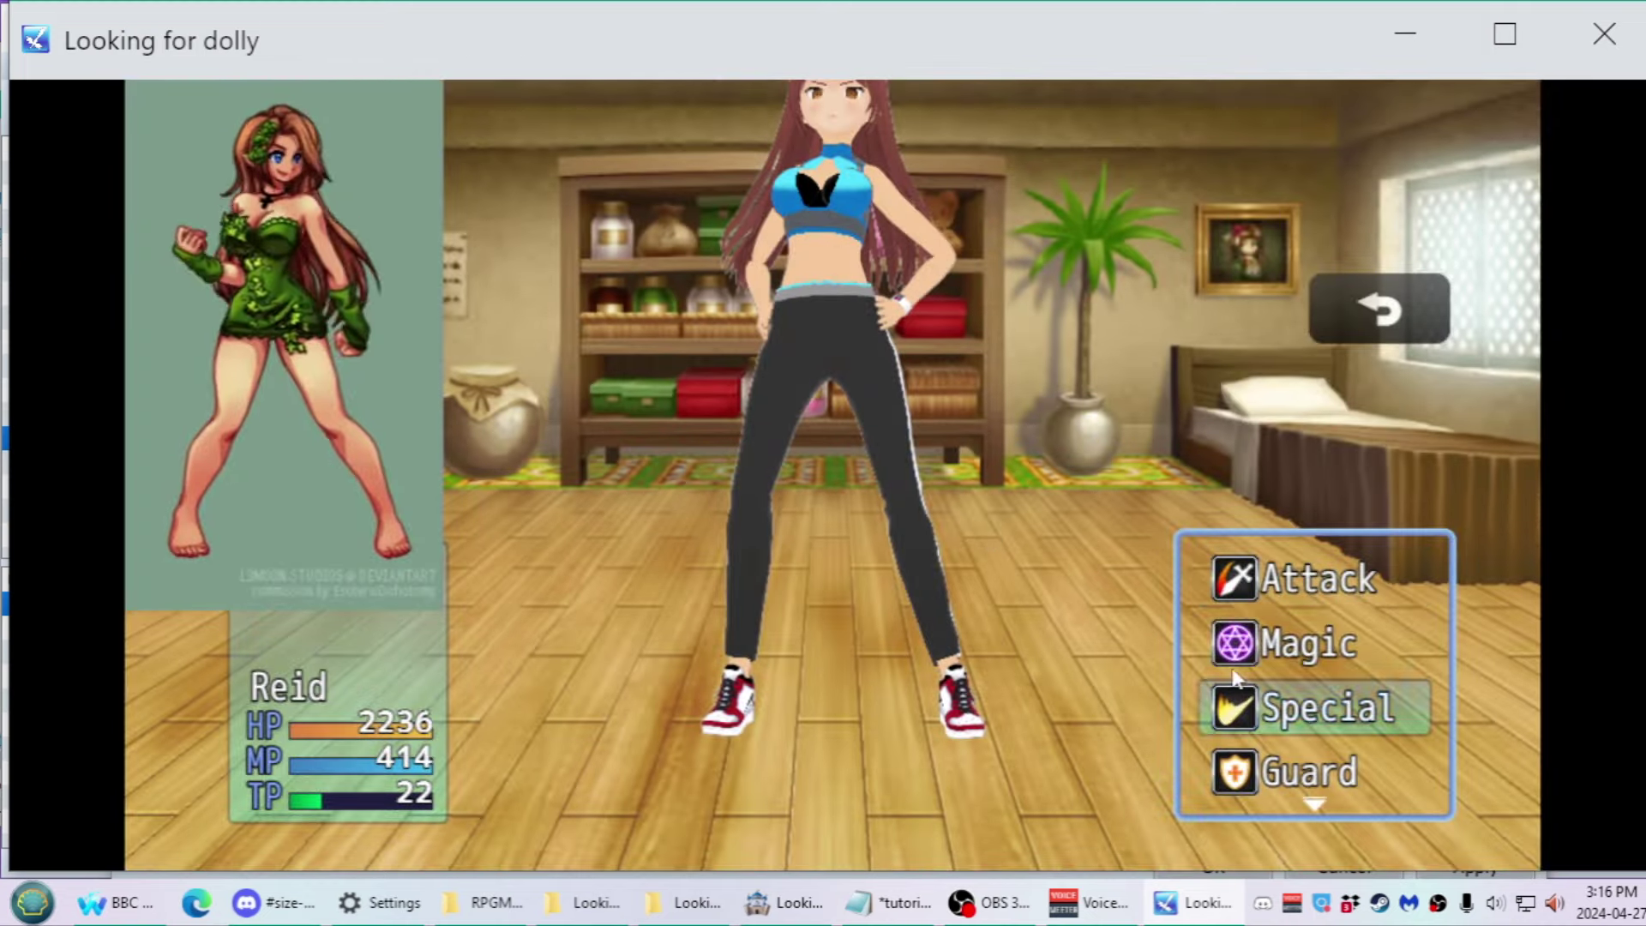
Attack over several turns to check the enemy's Kick animation and damage, and end the battle test
click(1262, 589)
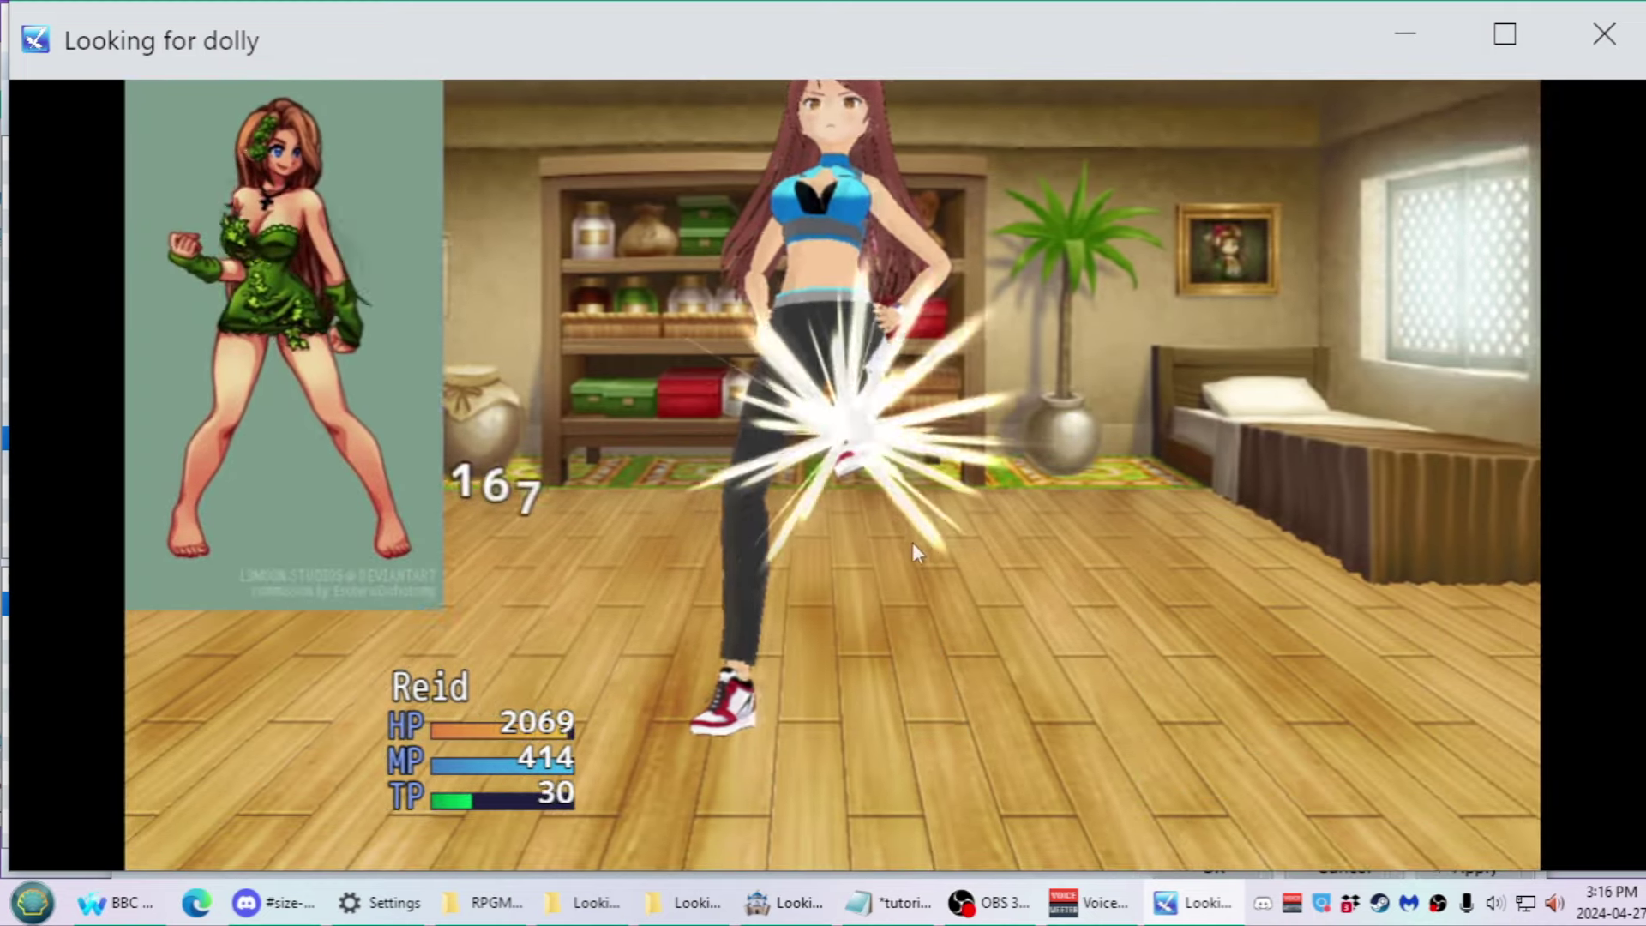
click(1275, 580)
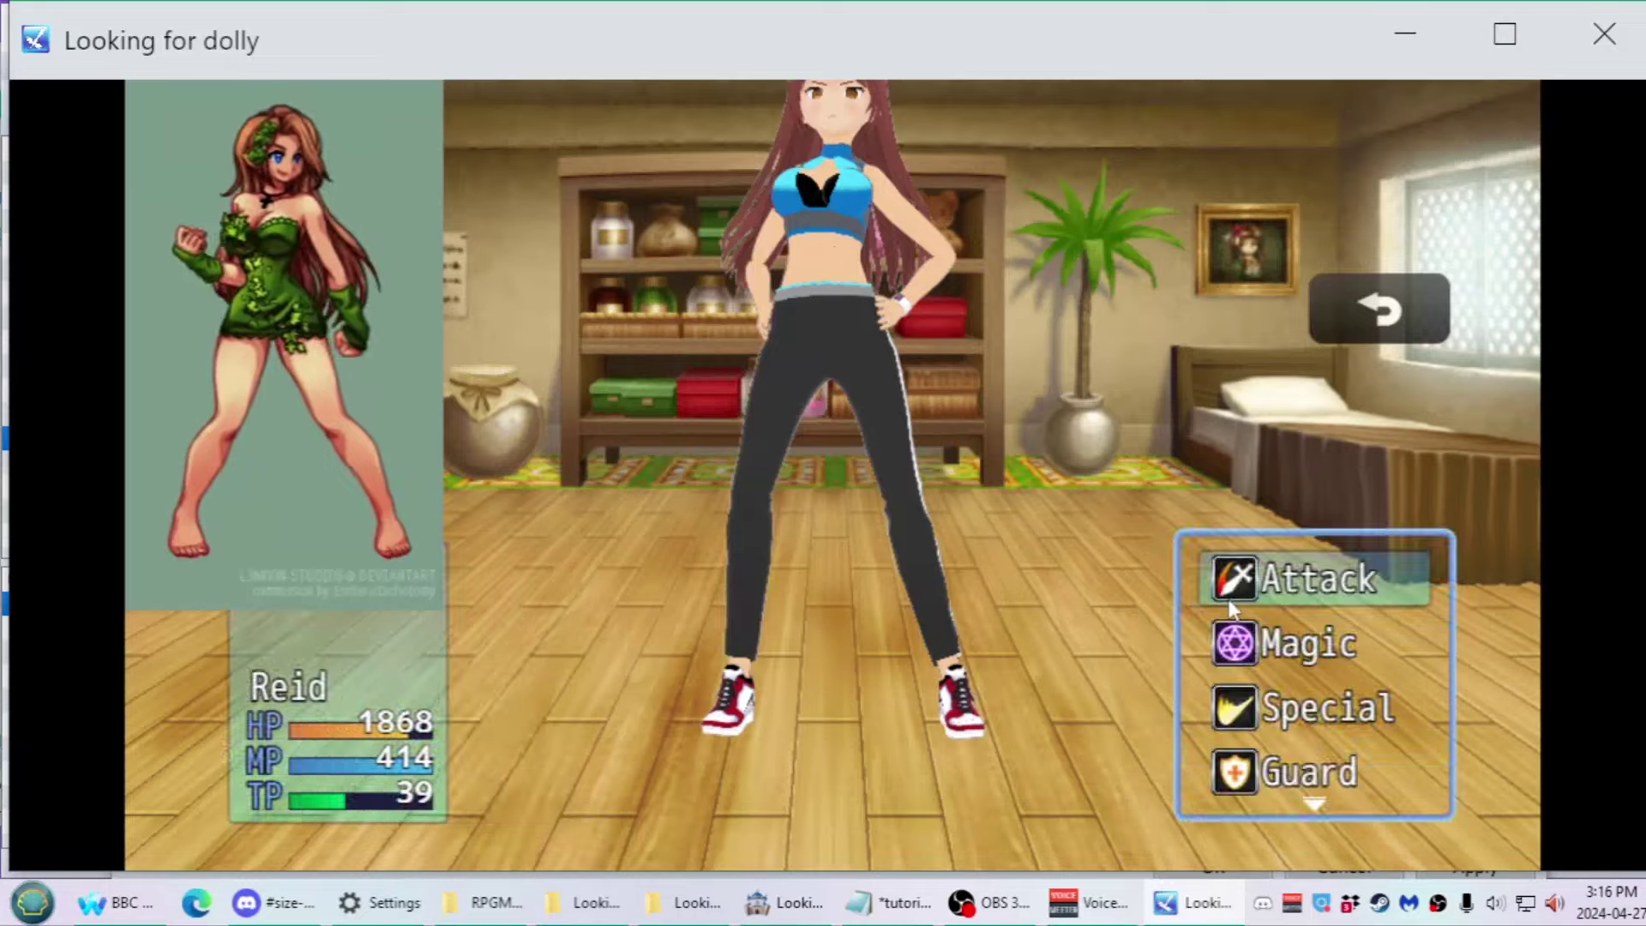
click(1274, 580)
click(1604, 33)
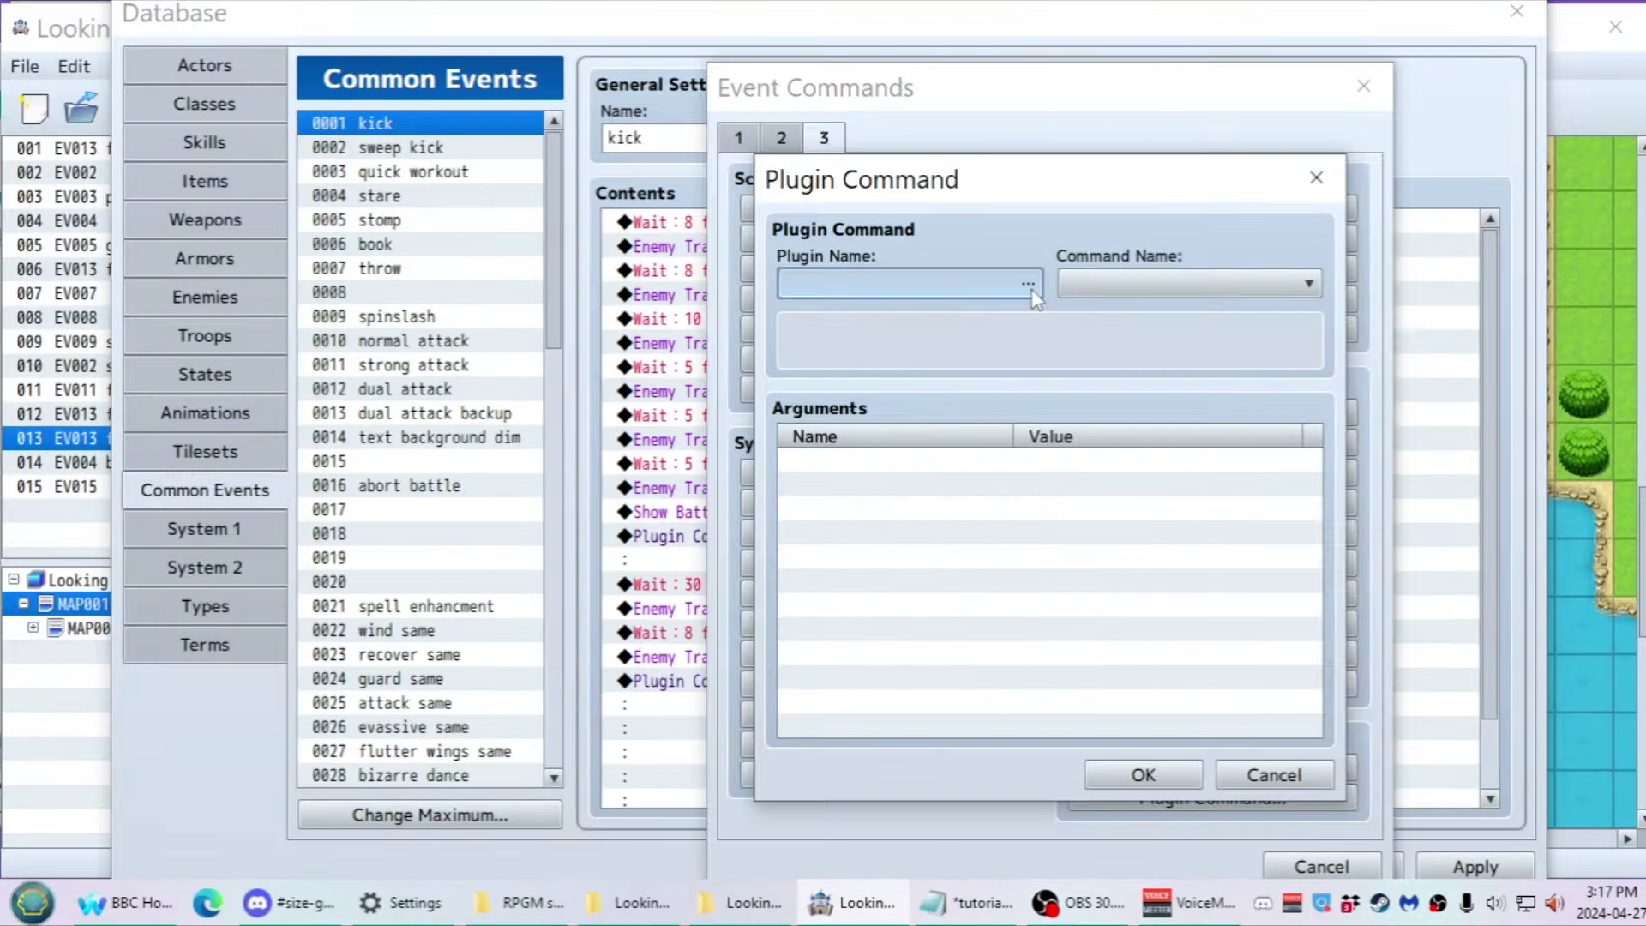
Add the VisuMZ_1_BattleCore plugin command BTLOG: Display Action at the start of the kick event
click(901, 283)
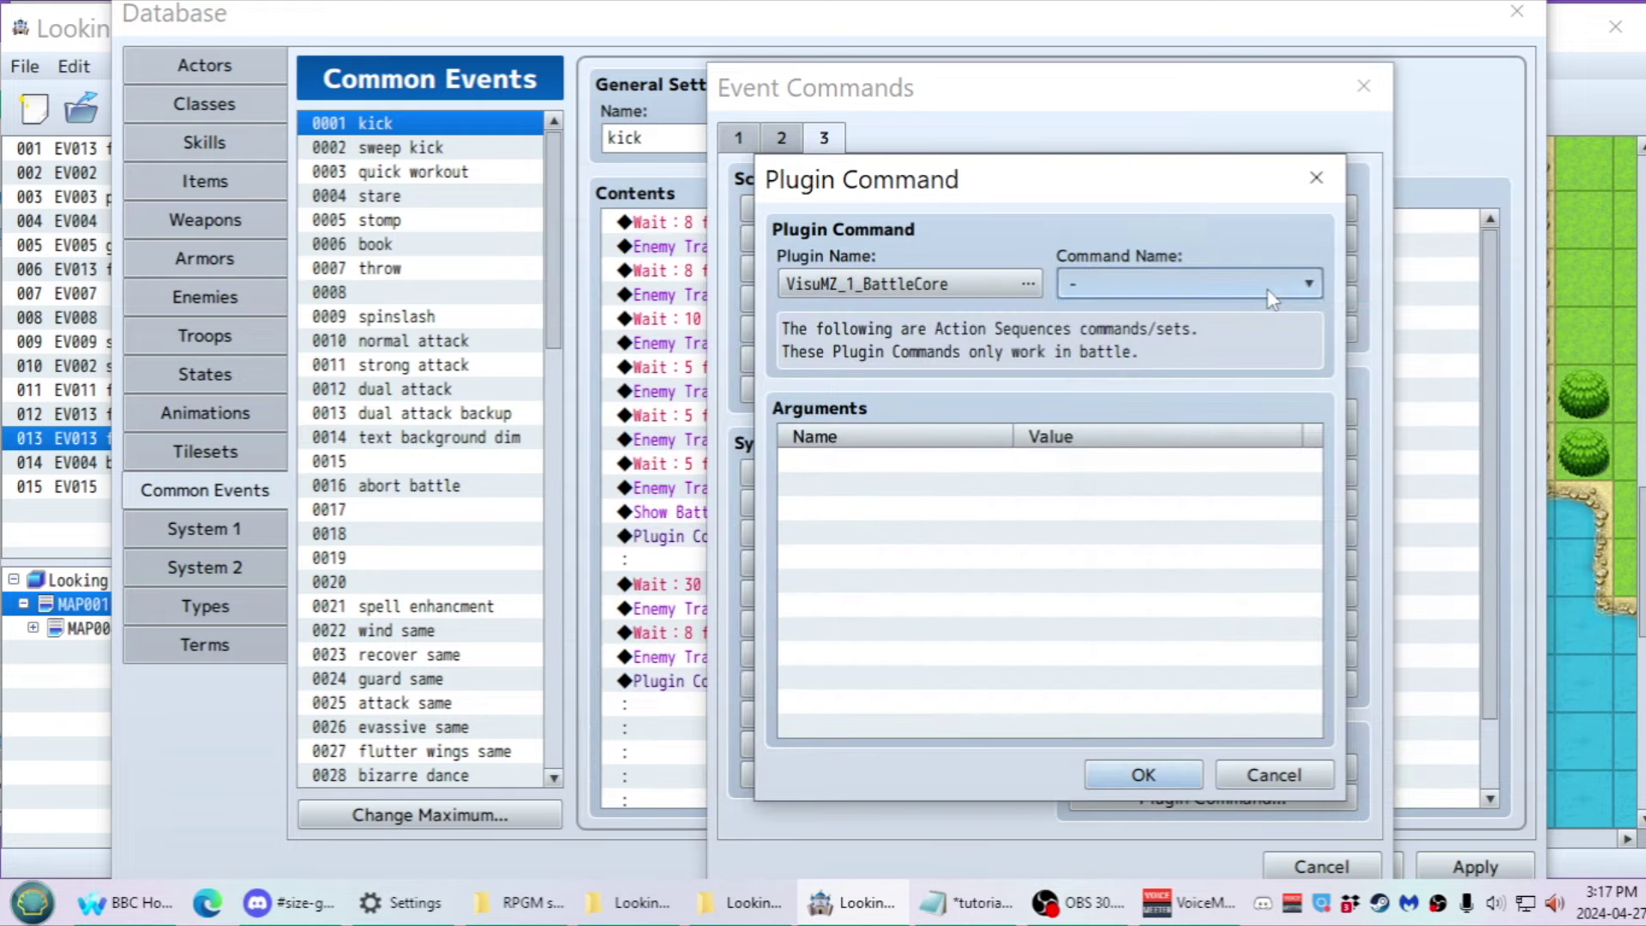
click(1293, 283)
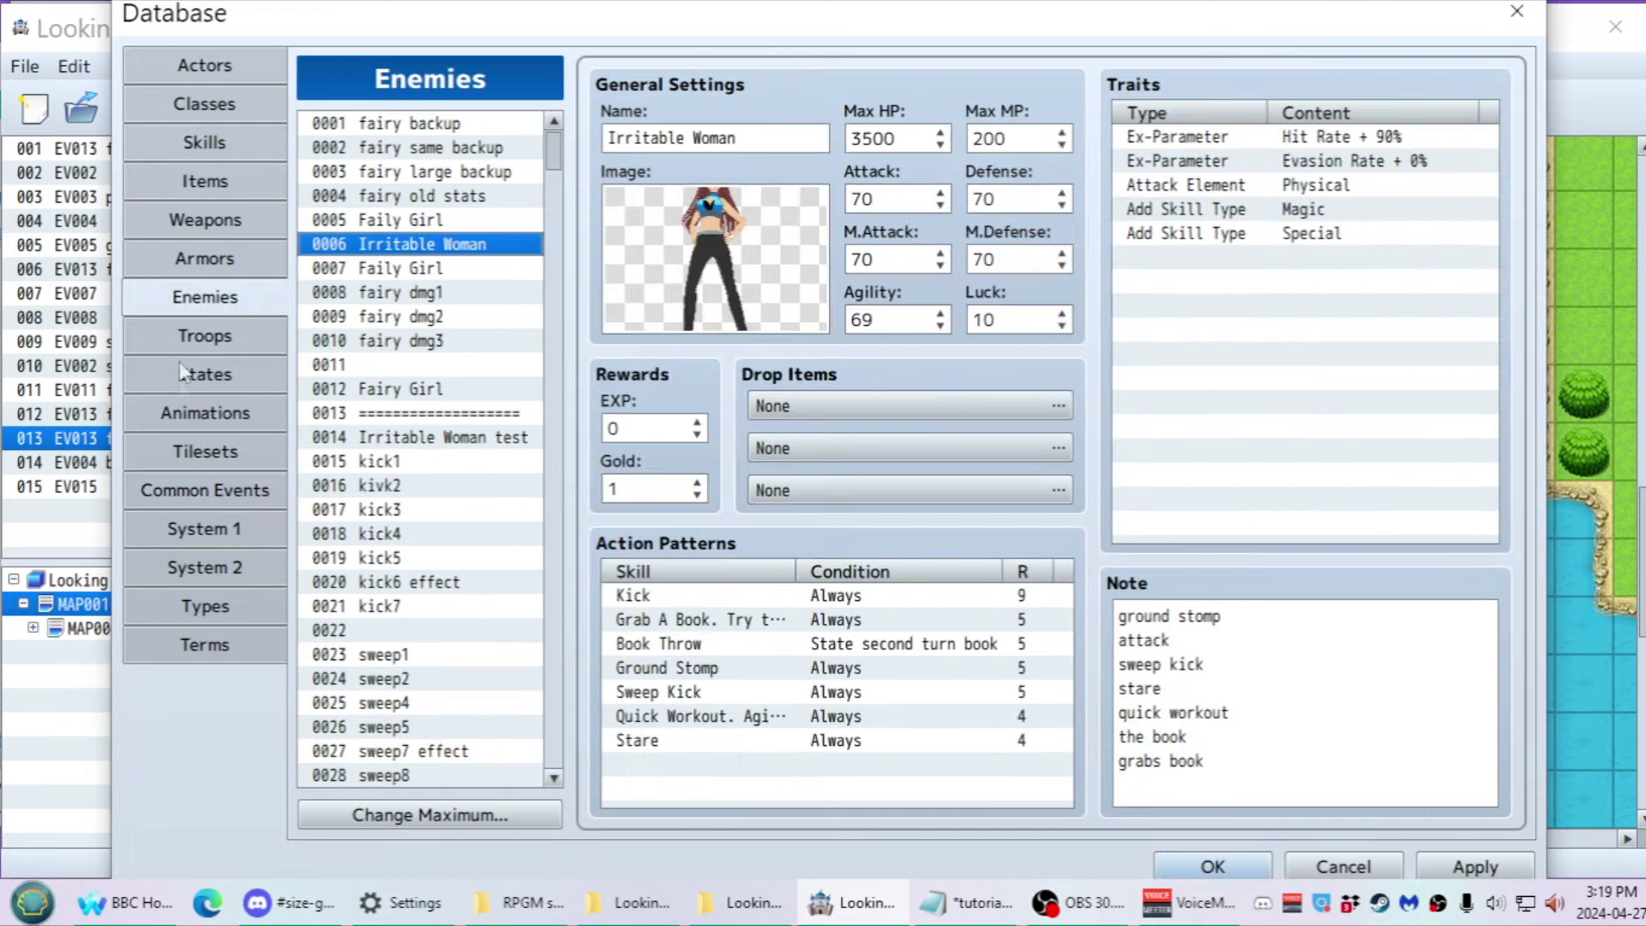
Battle-test the Irritable Woman test troop again, attacking each turn to check the displayed Kick action text, and end the test
click(205, 335)
click(1290, 138)
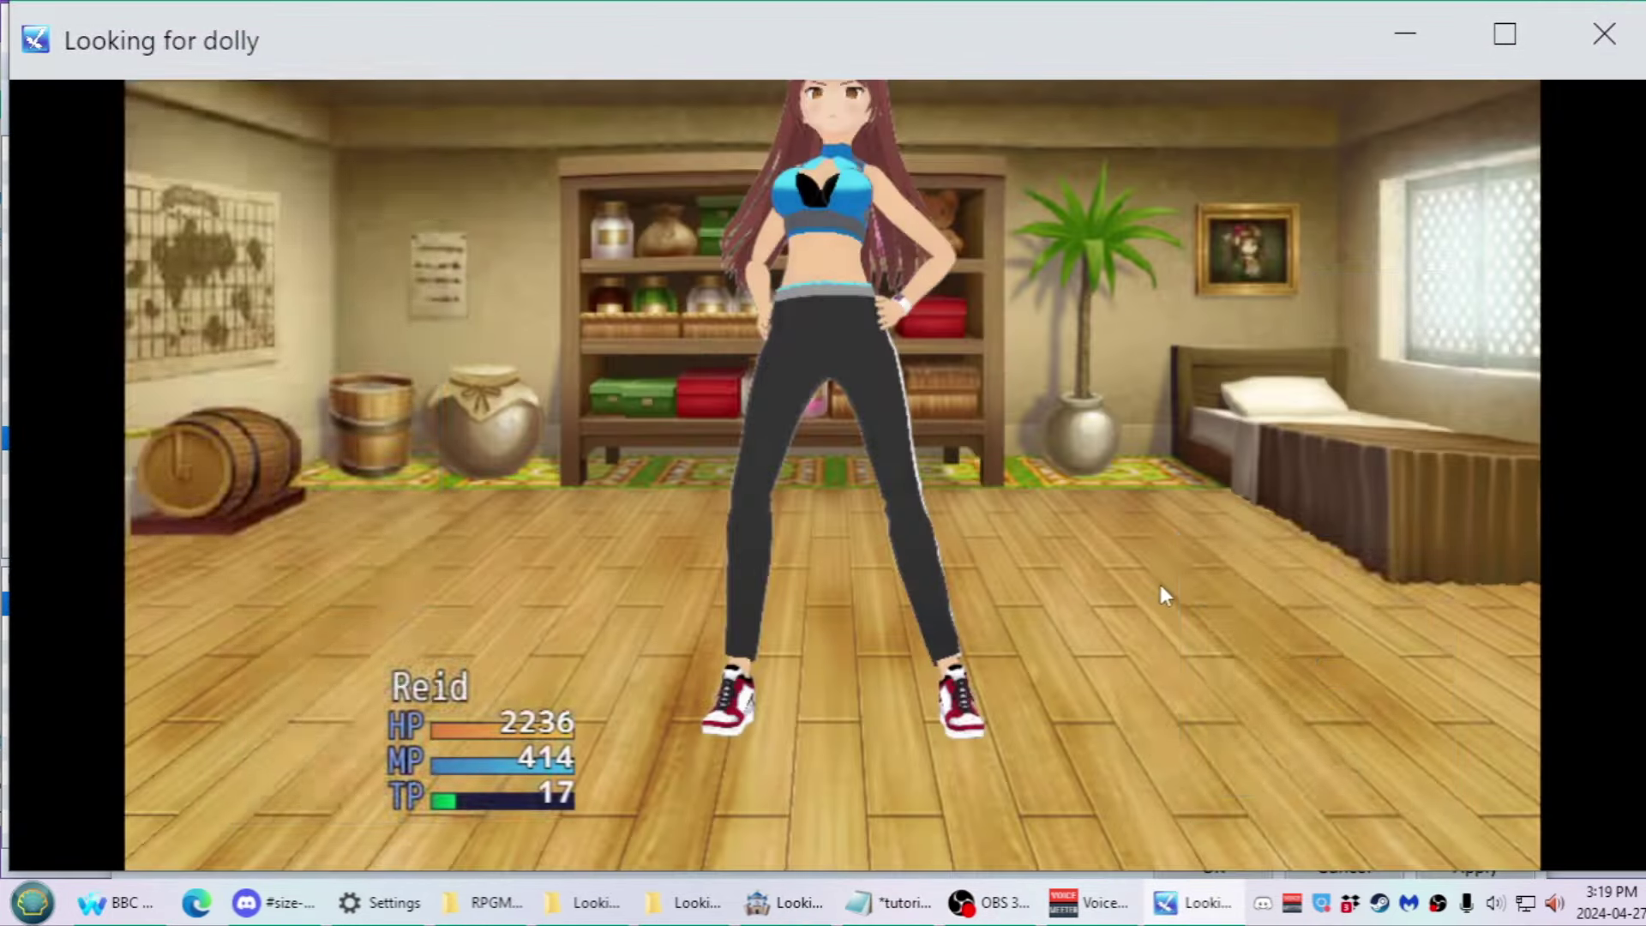
click(1264, 568)
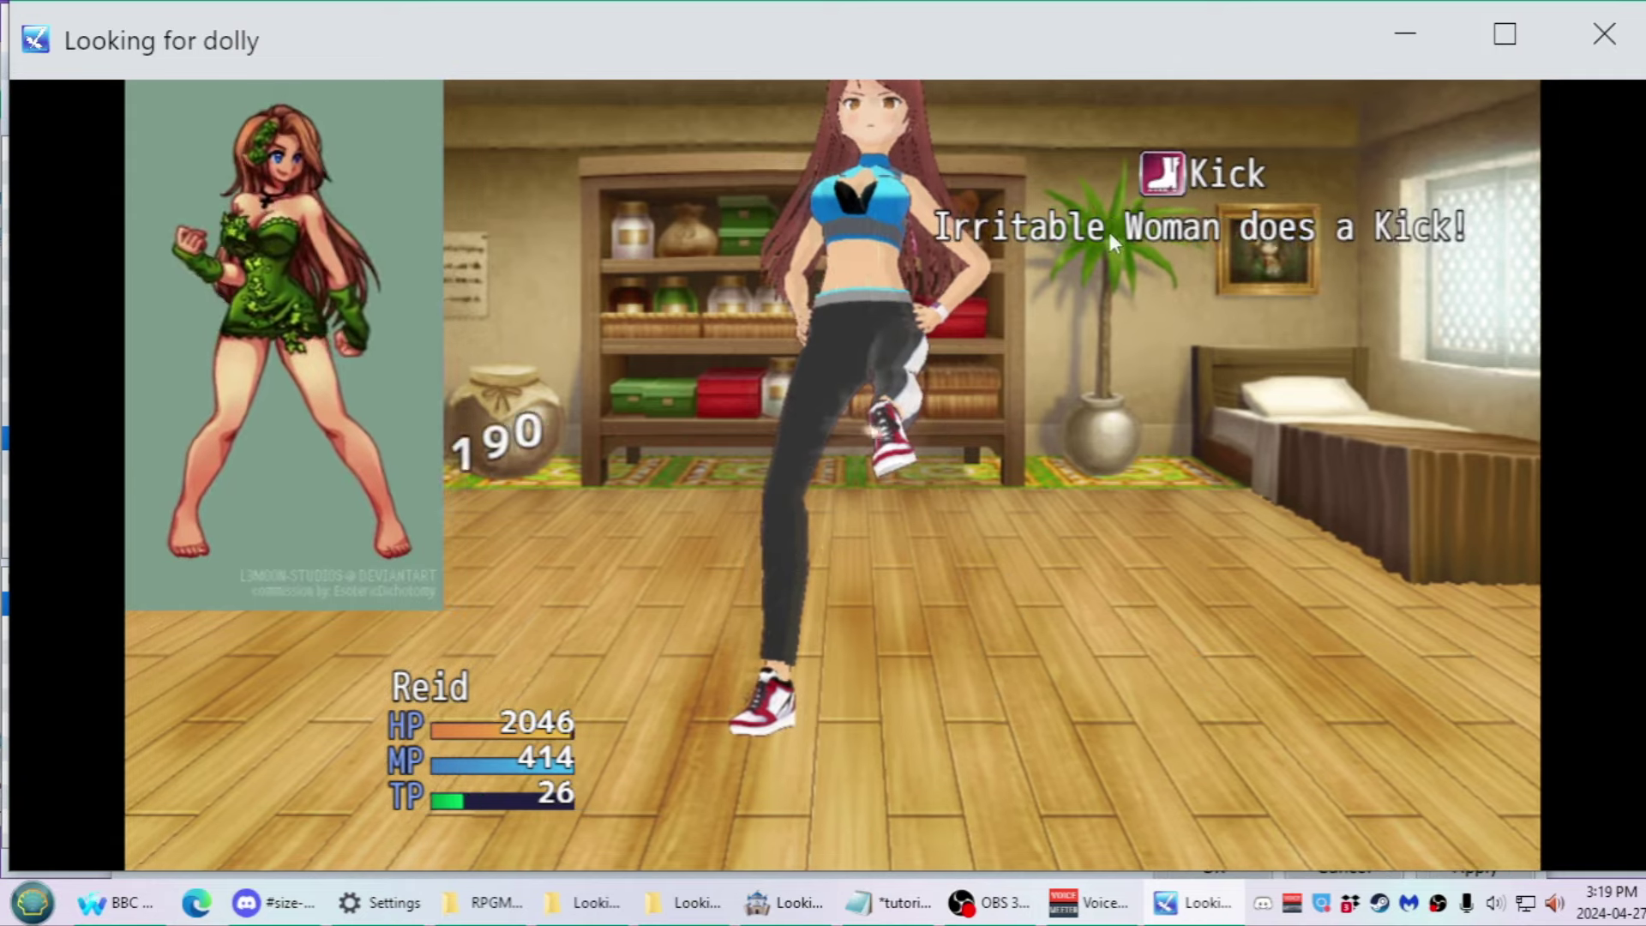
click(1235, 579)
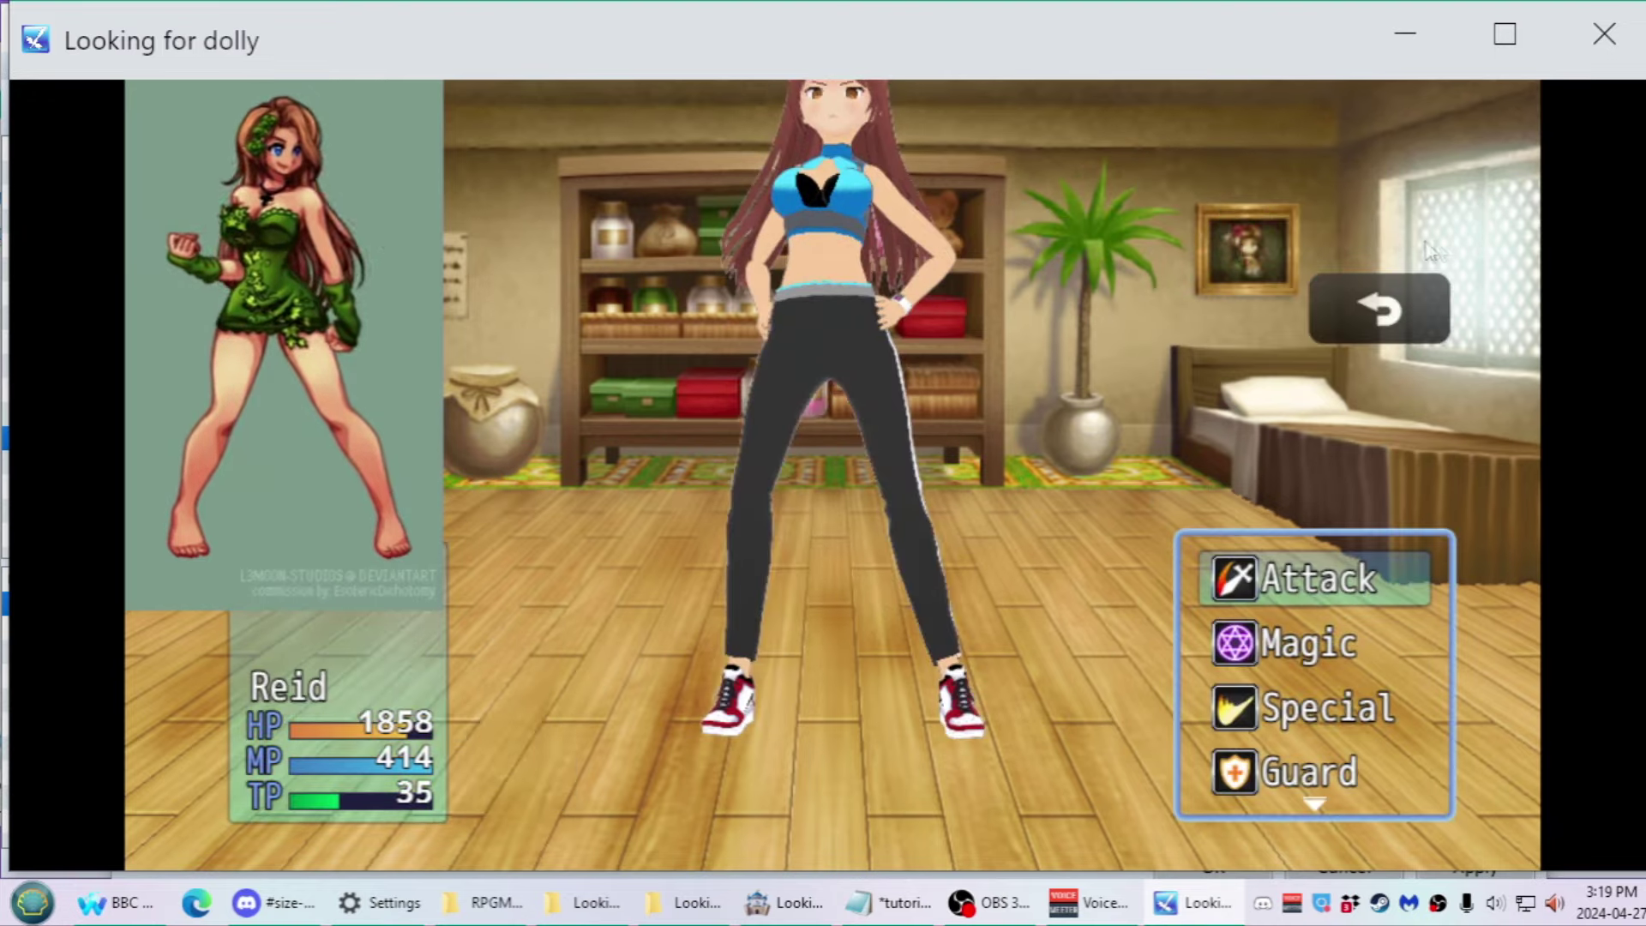
click(1235, 578)
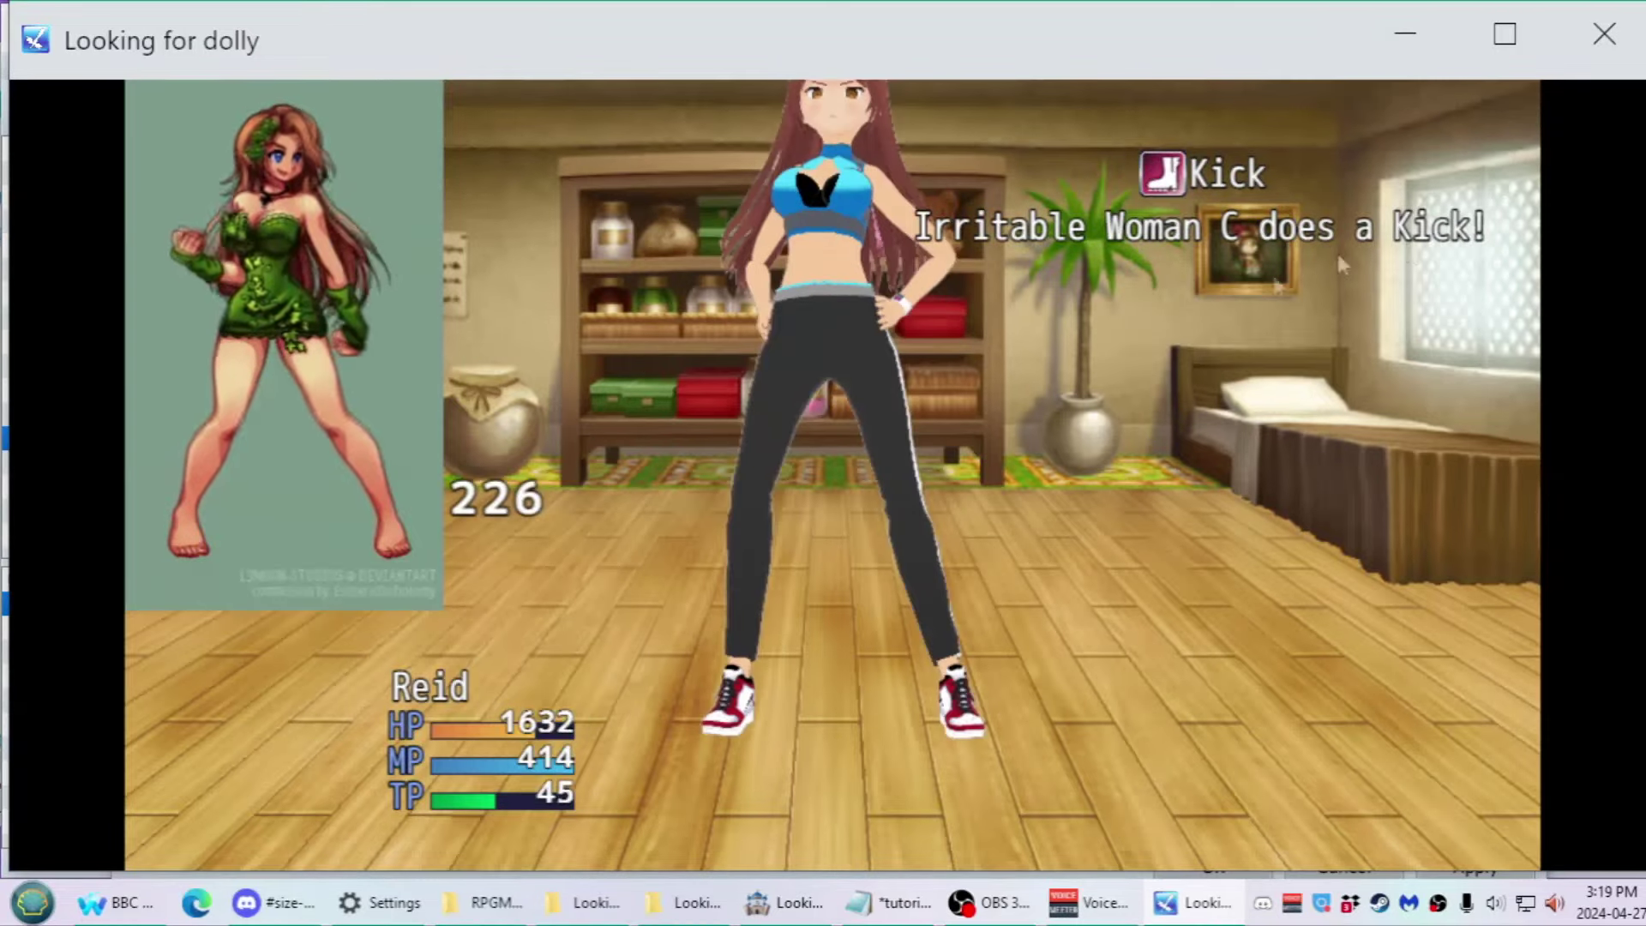
click(1268, 568)
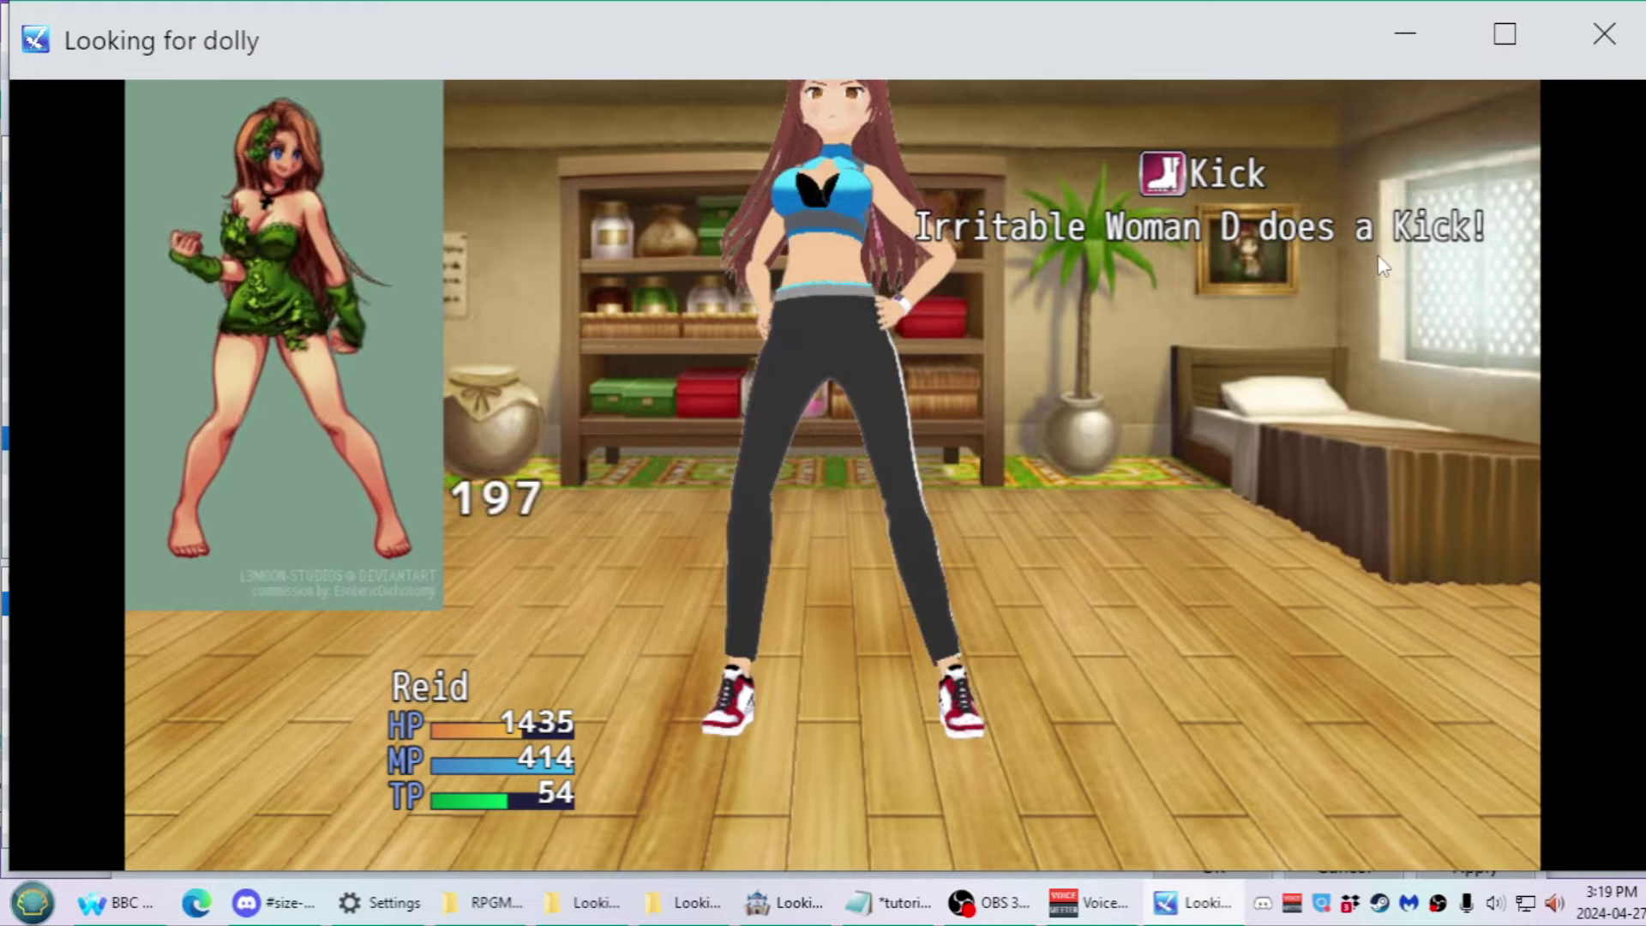
click(1620, 58)
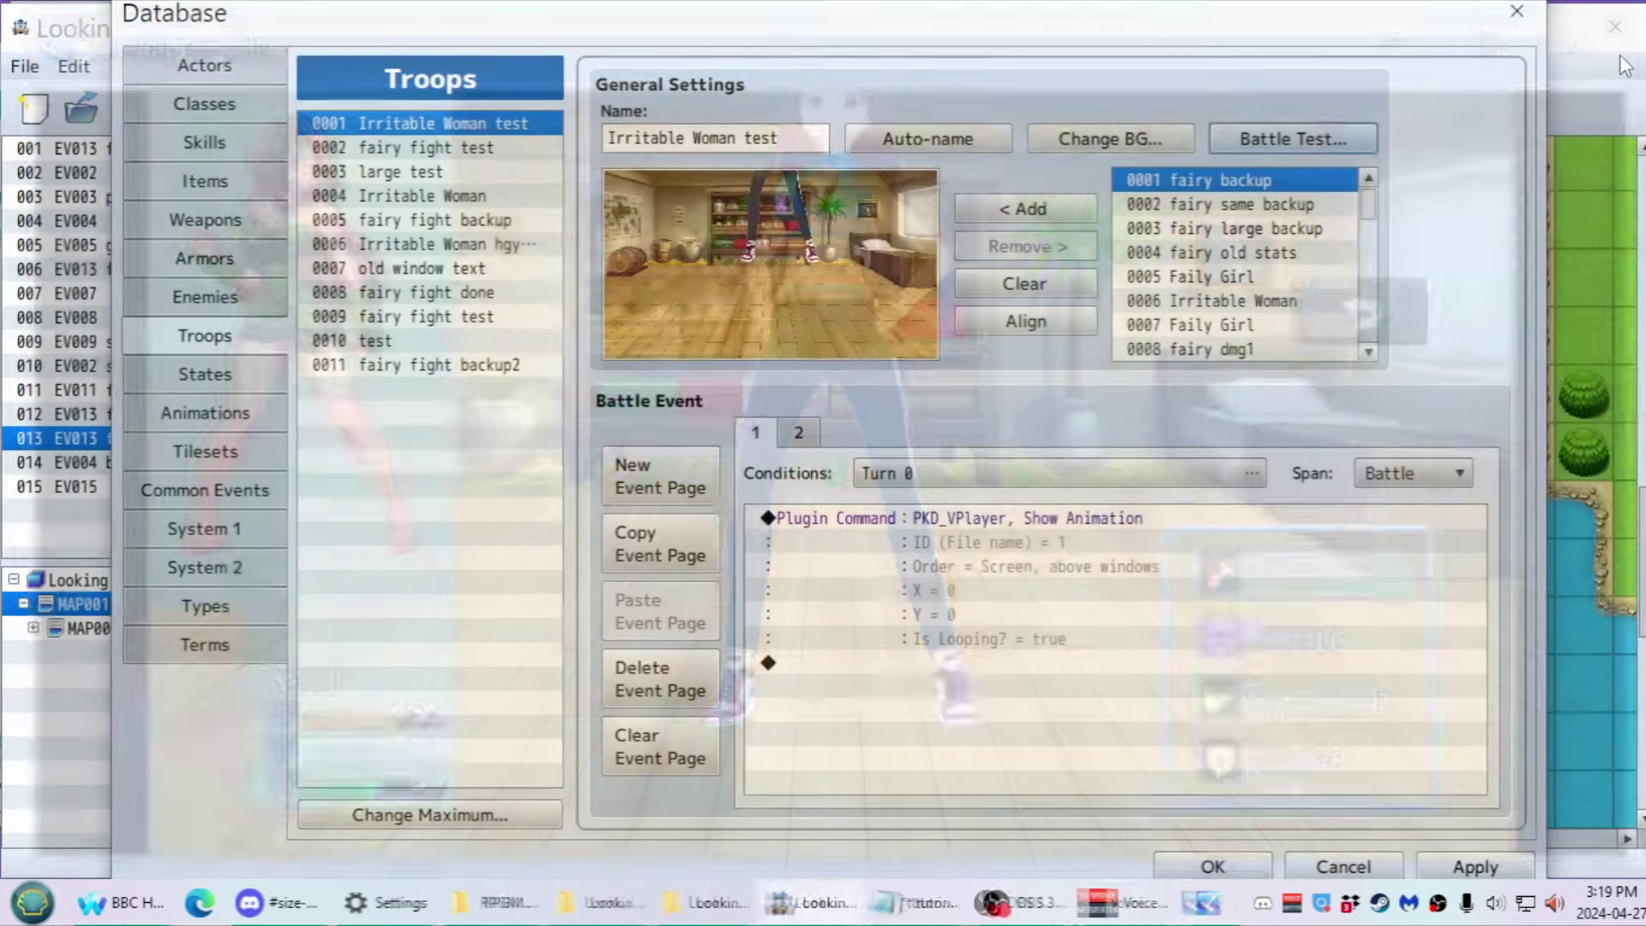
Review the kick event's commands and its first Enemy Transform to Irritable kick
click(180, 495)
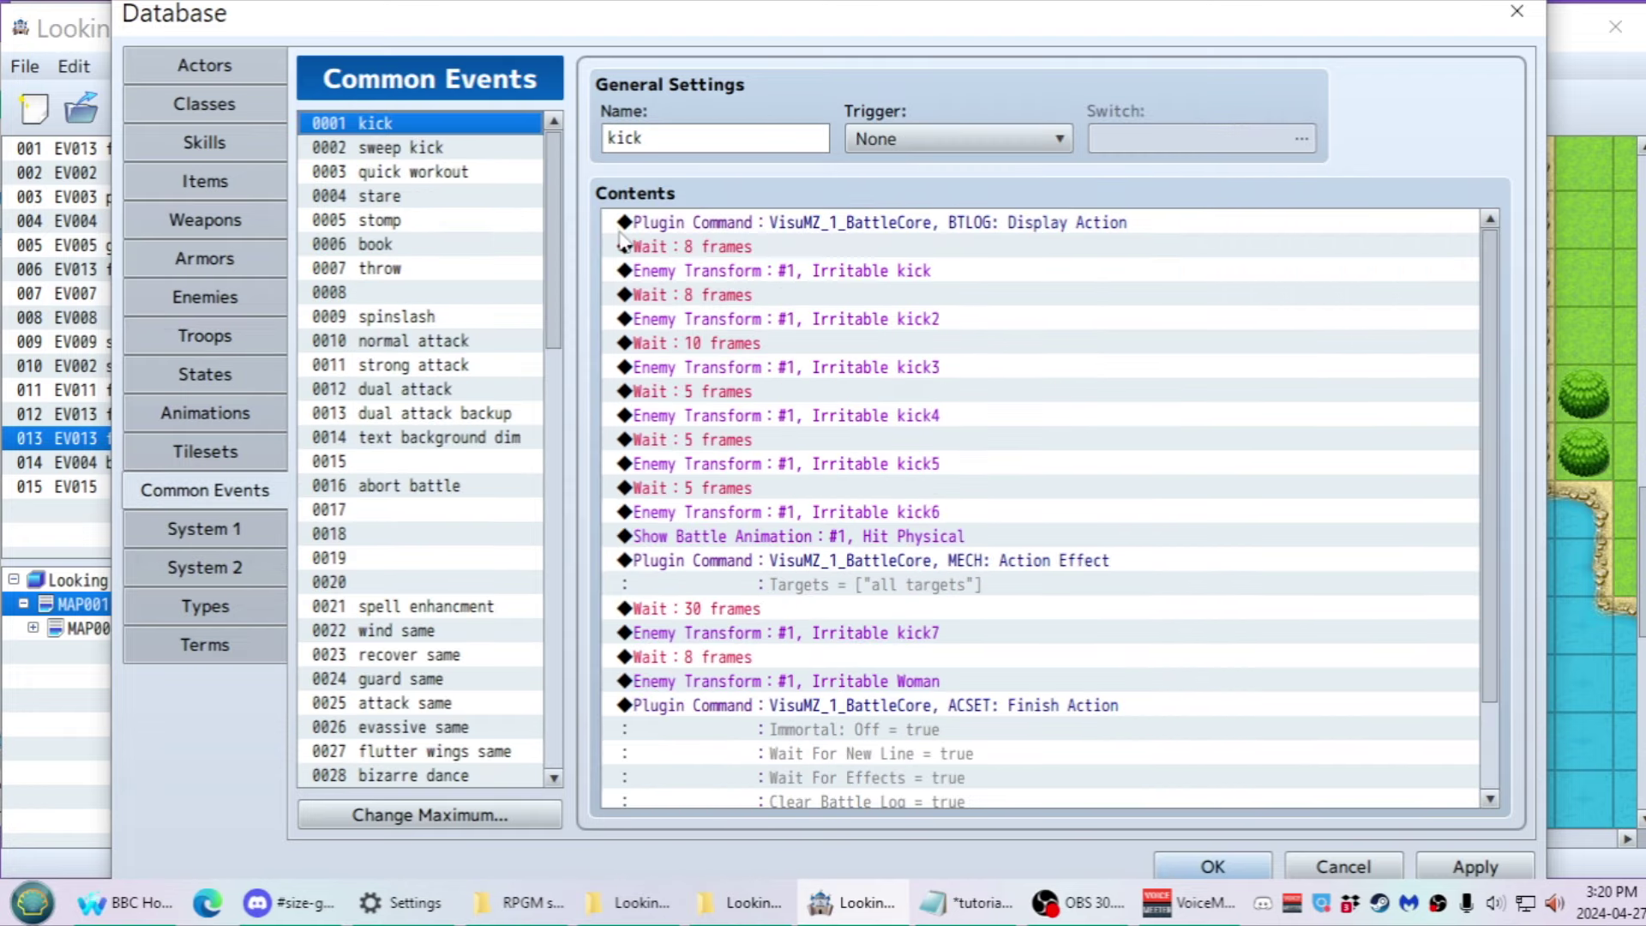
click(726, 273)
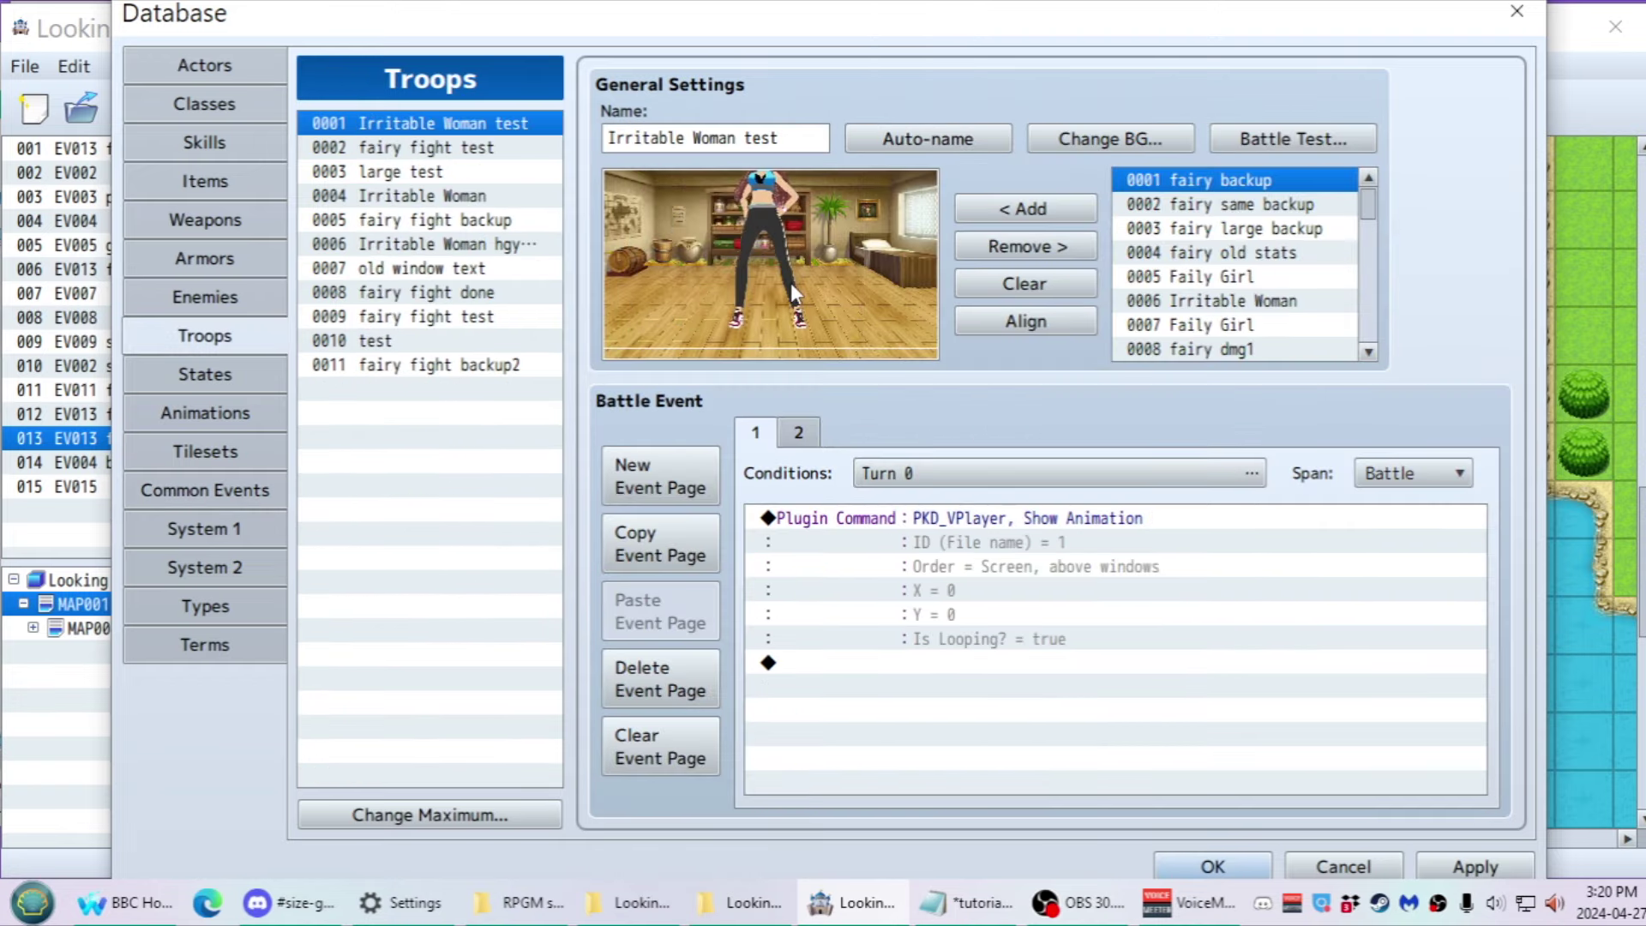
End the battle test with three Irritable Woman enemies and reposition a single enemy higher in the Irritable Woman test troop's layout
drag(770, 243, 759, 204)
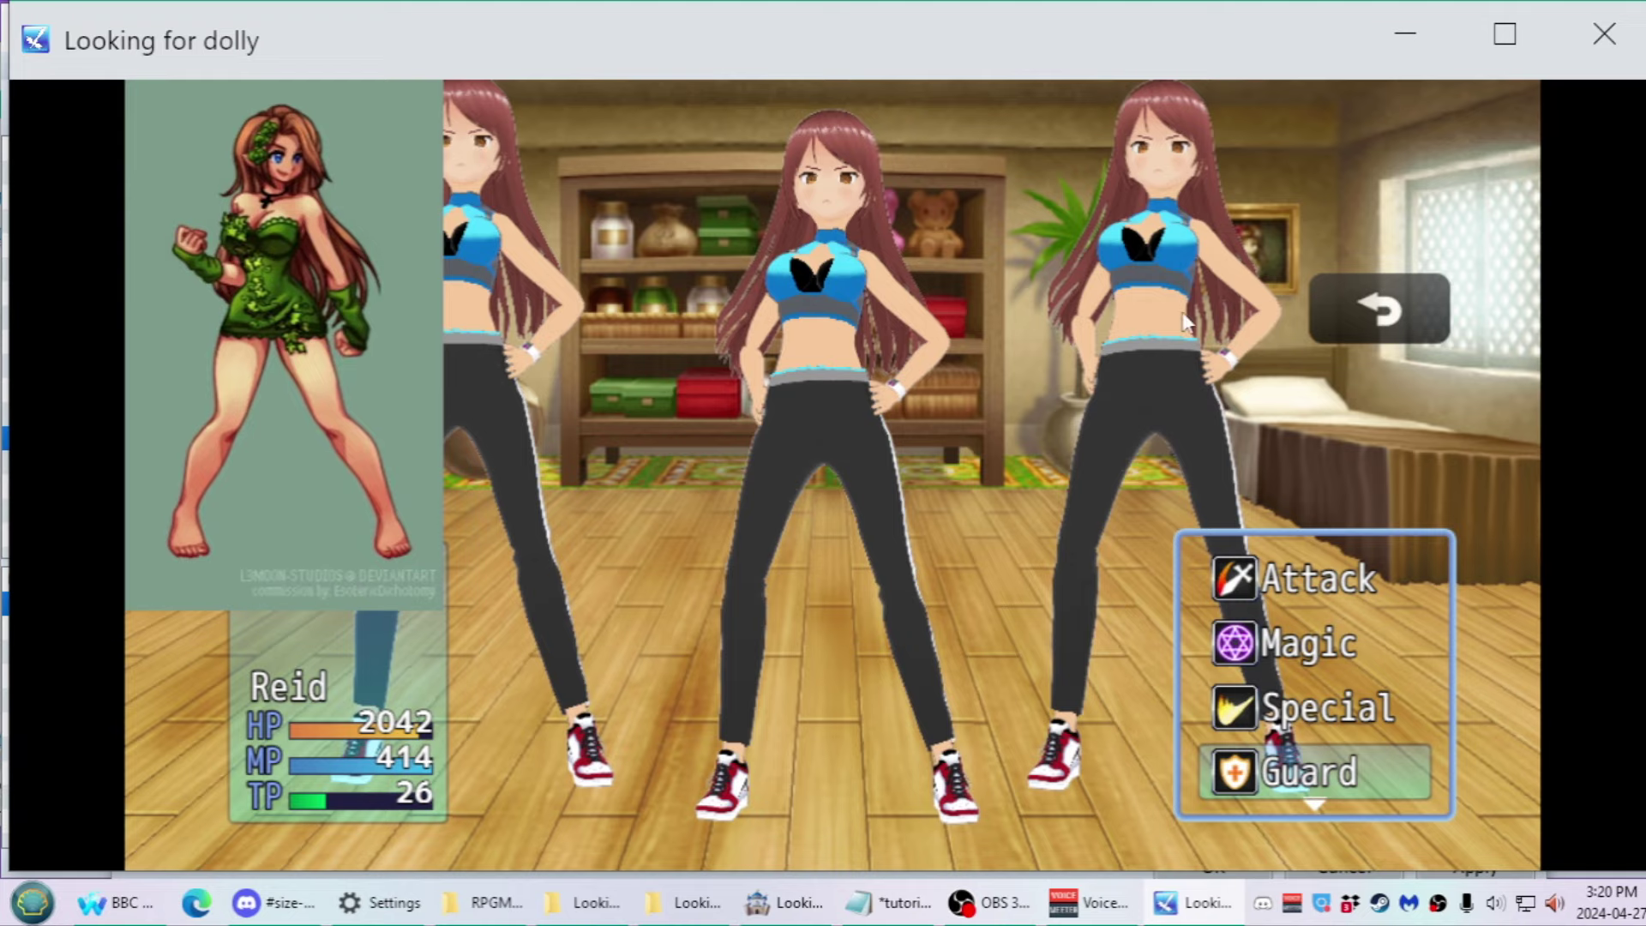
click(1604, 33)
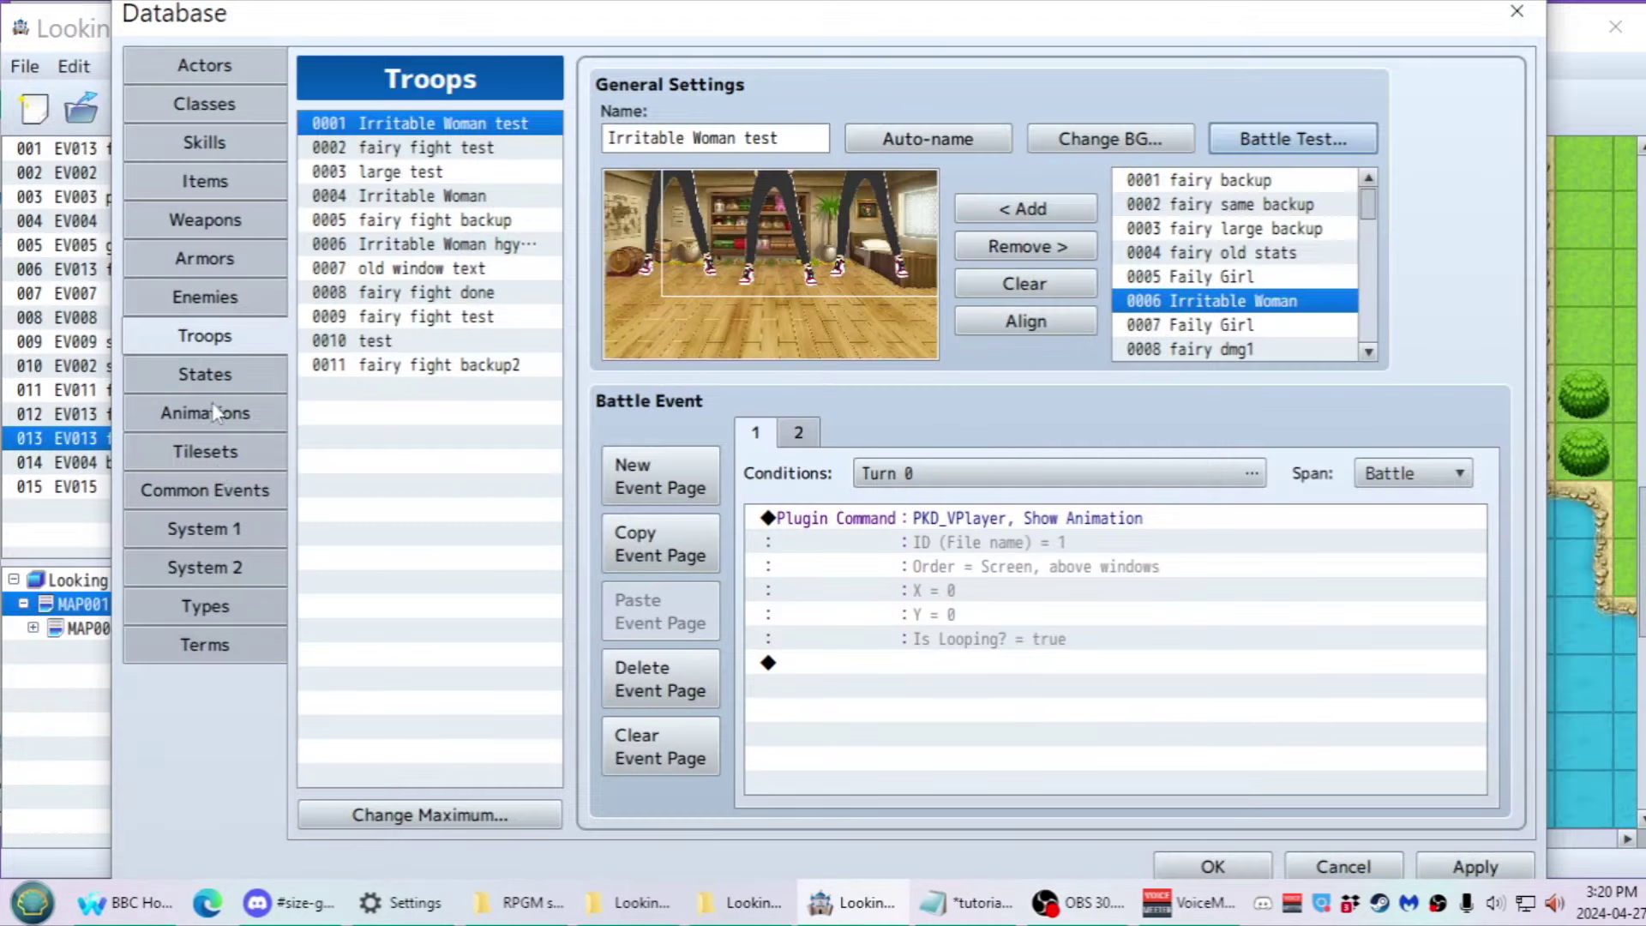
drag(781, 280, 781, 208)
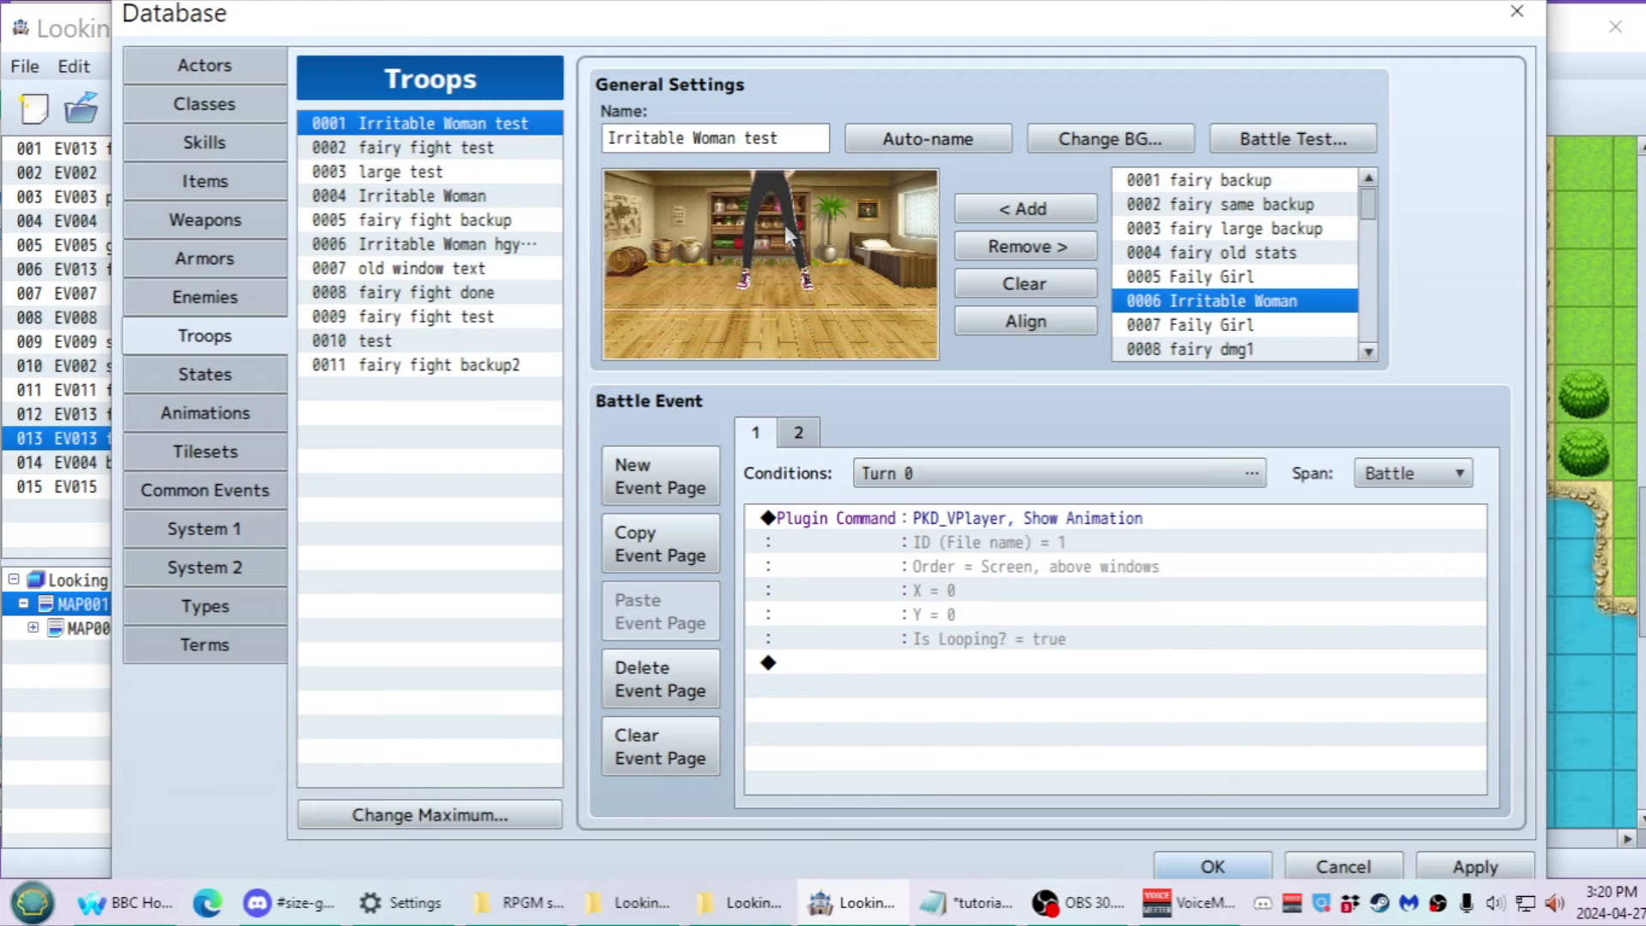
click(240, 500)
click(205, 337)
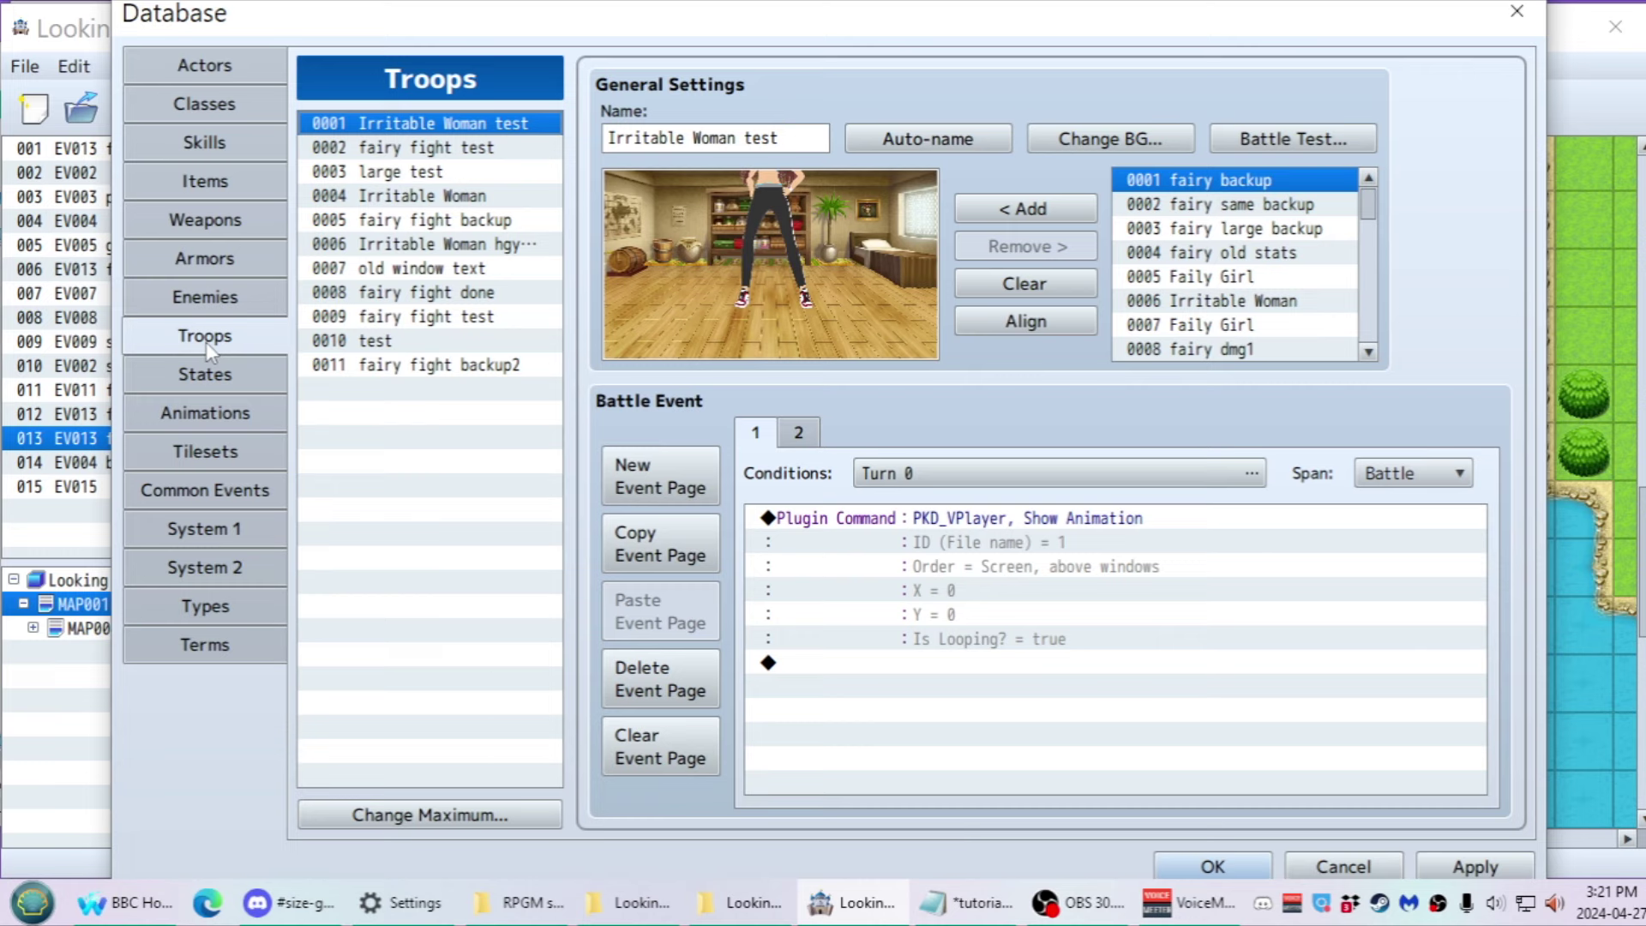
Move the enemy higher in the Irritable Woman test troop's layout and glance at the kick common event
drag(773, 279, 779, 254)
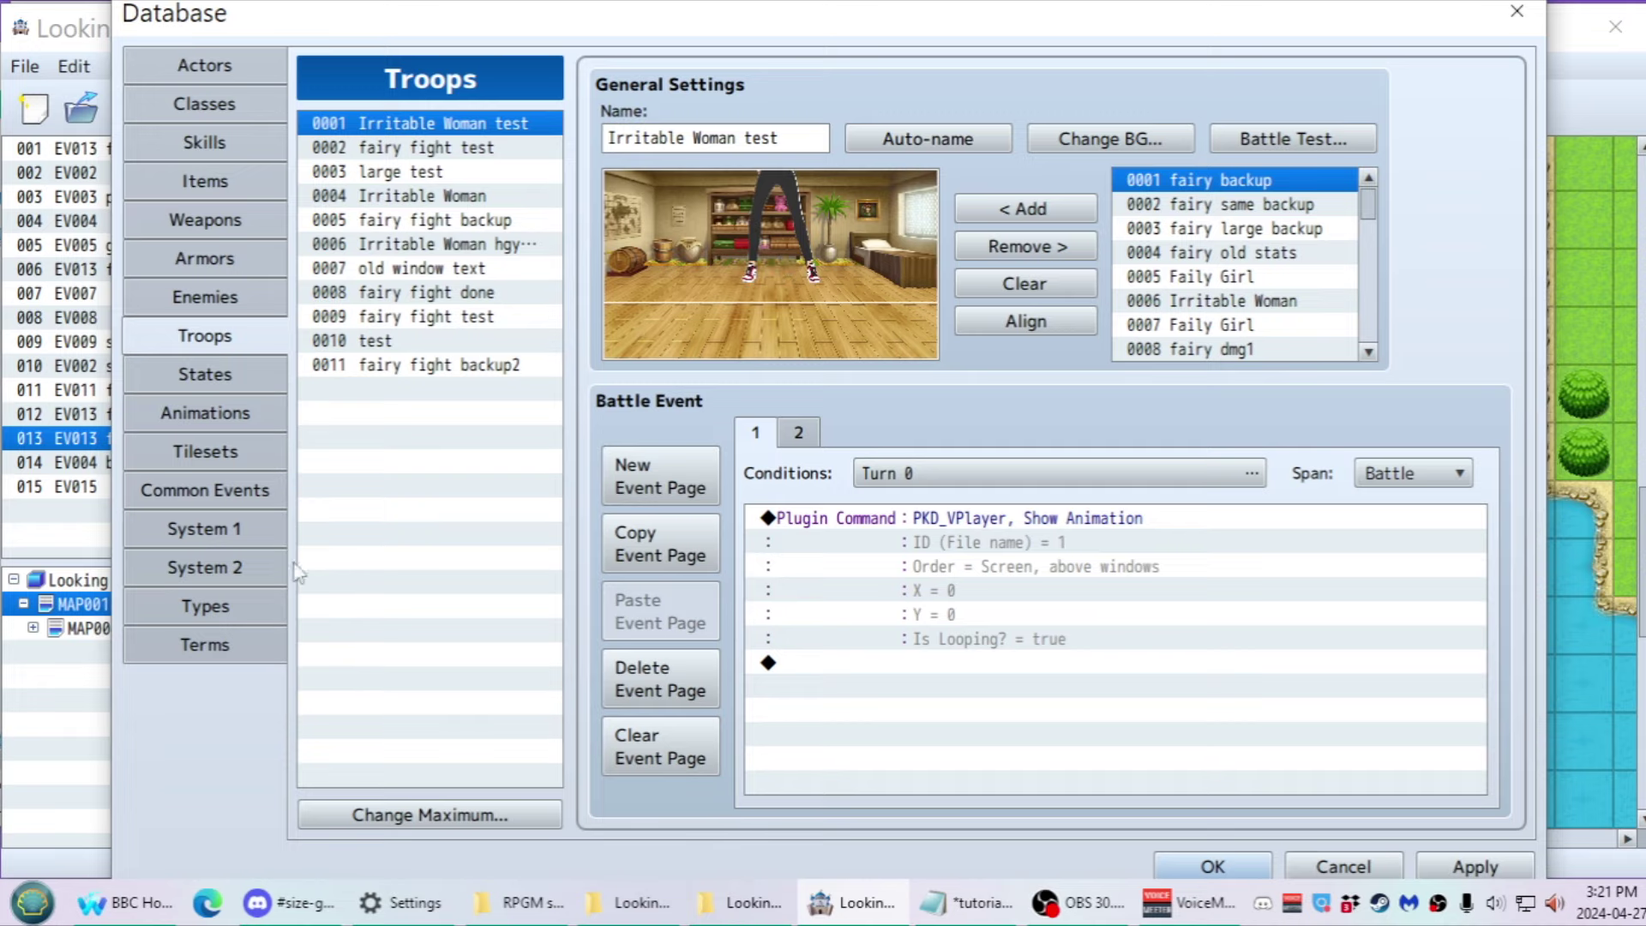
click(225, 489)
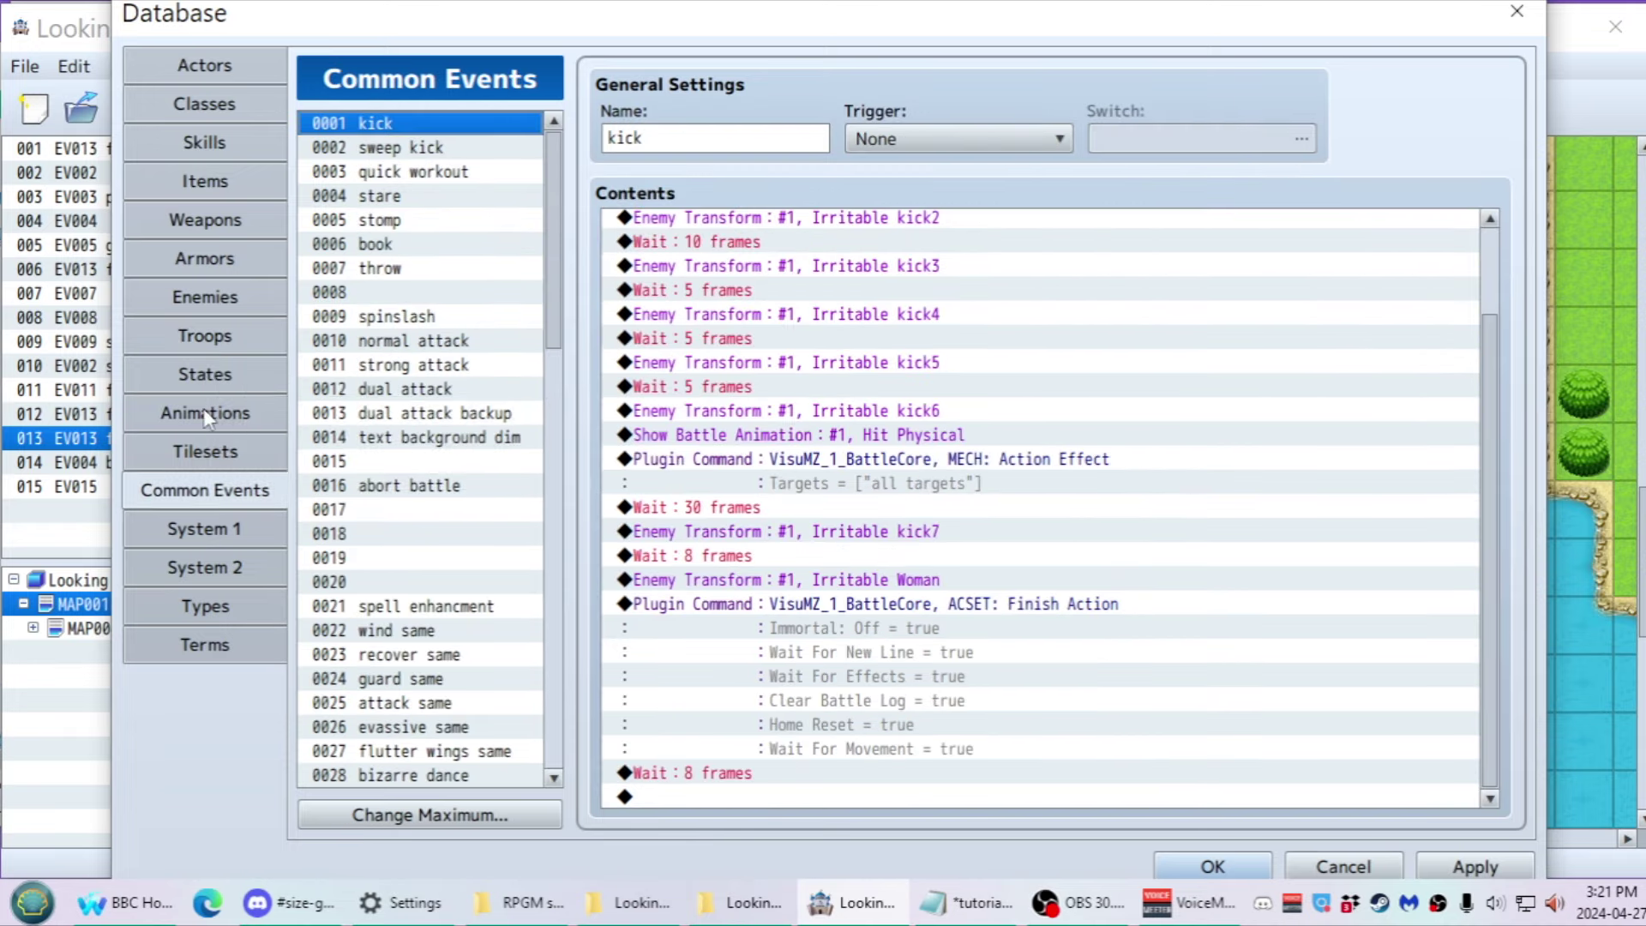
click(205, 336)
click(773, 232)
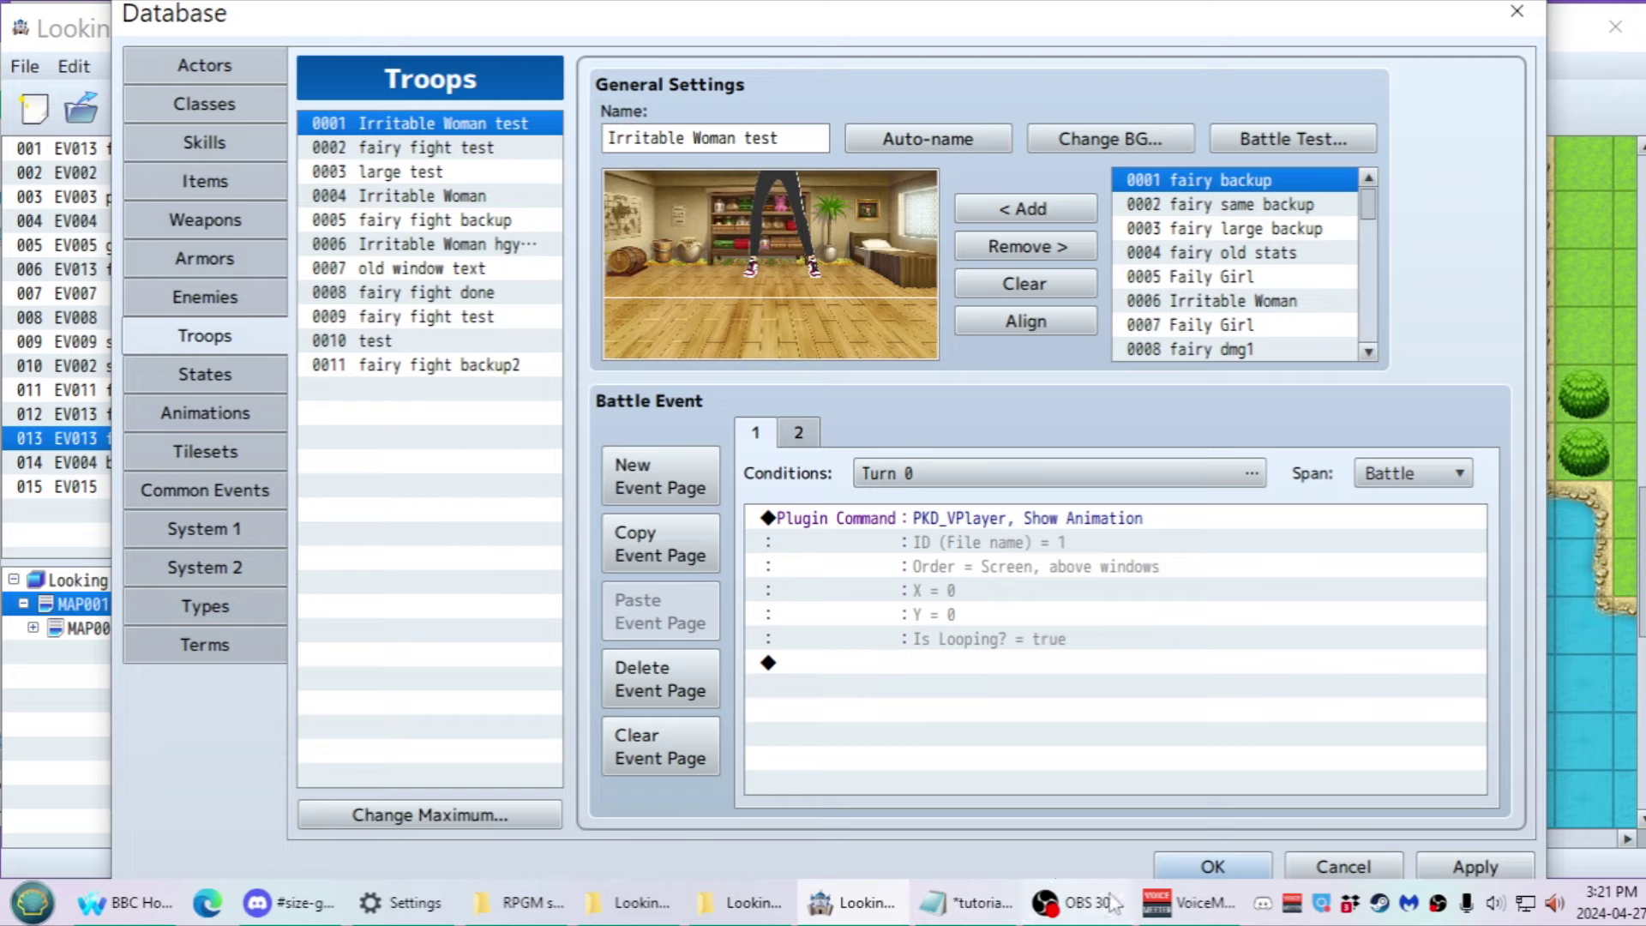
Consult the Enemy Transform stat notes in Notepad's tutorial videos.txt, and return to the database's Irritable Woman enemy settings
click(966, 902)
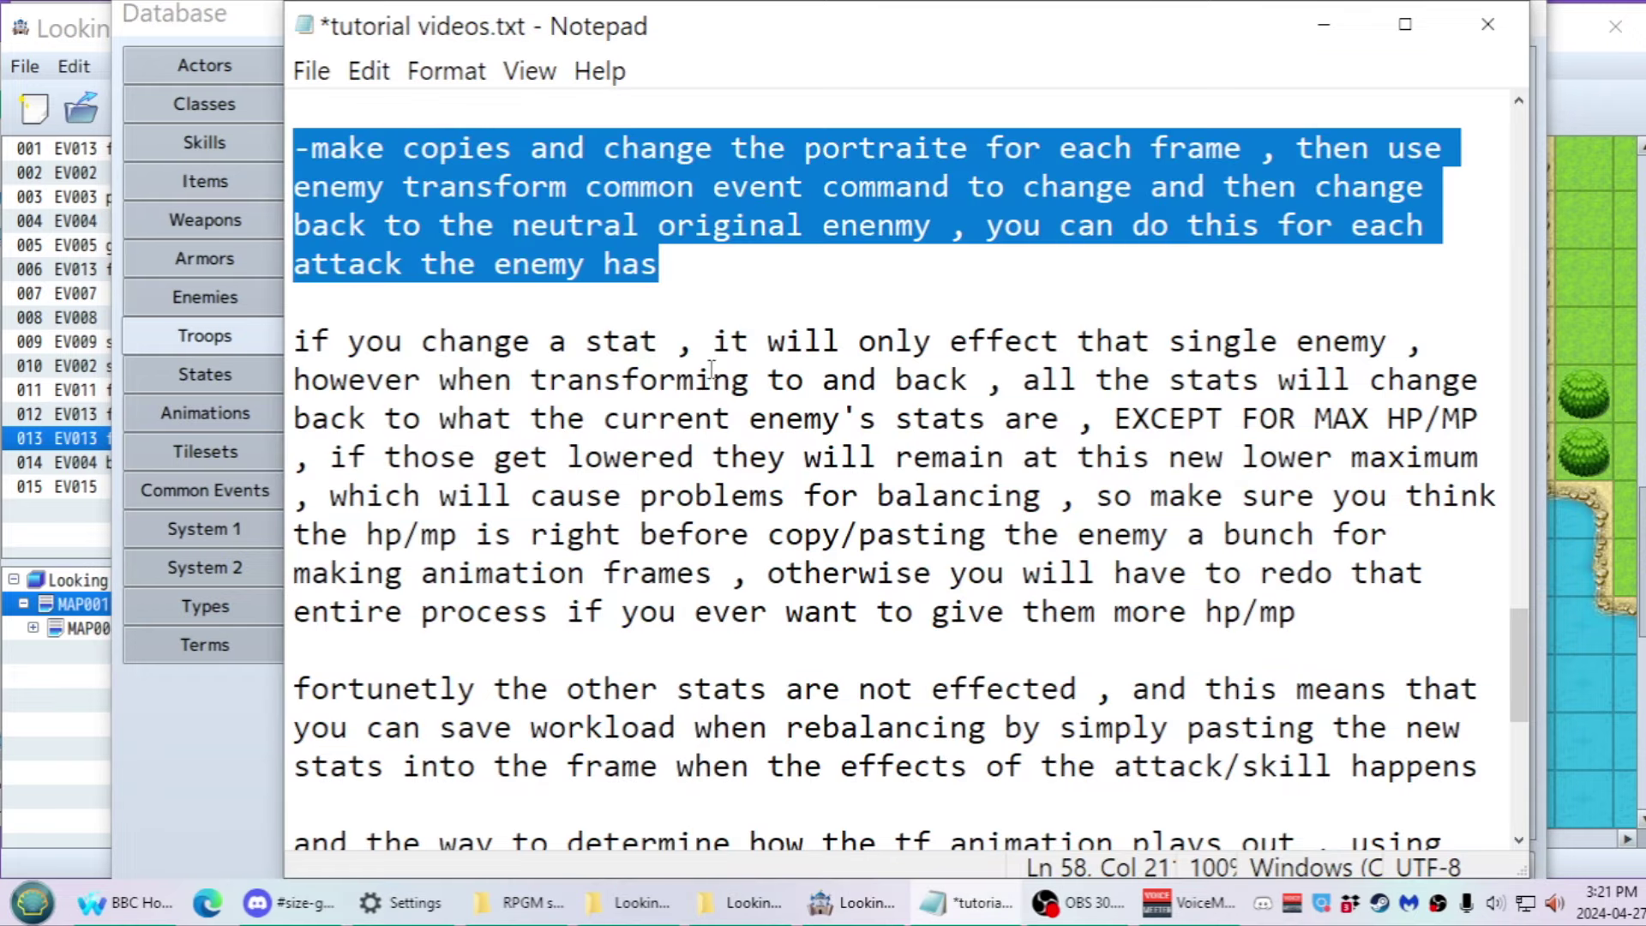
click(851, 902)
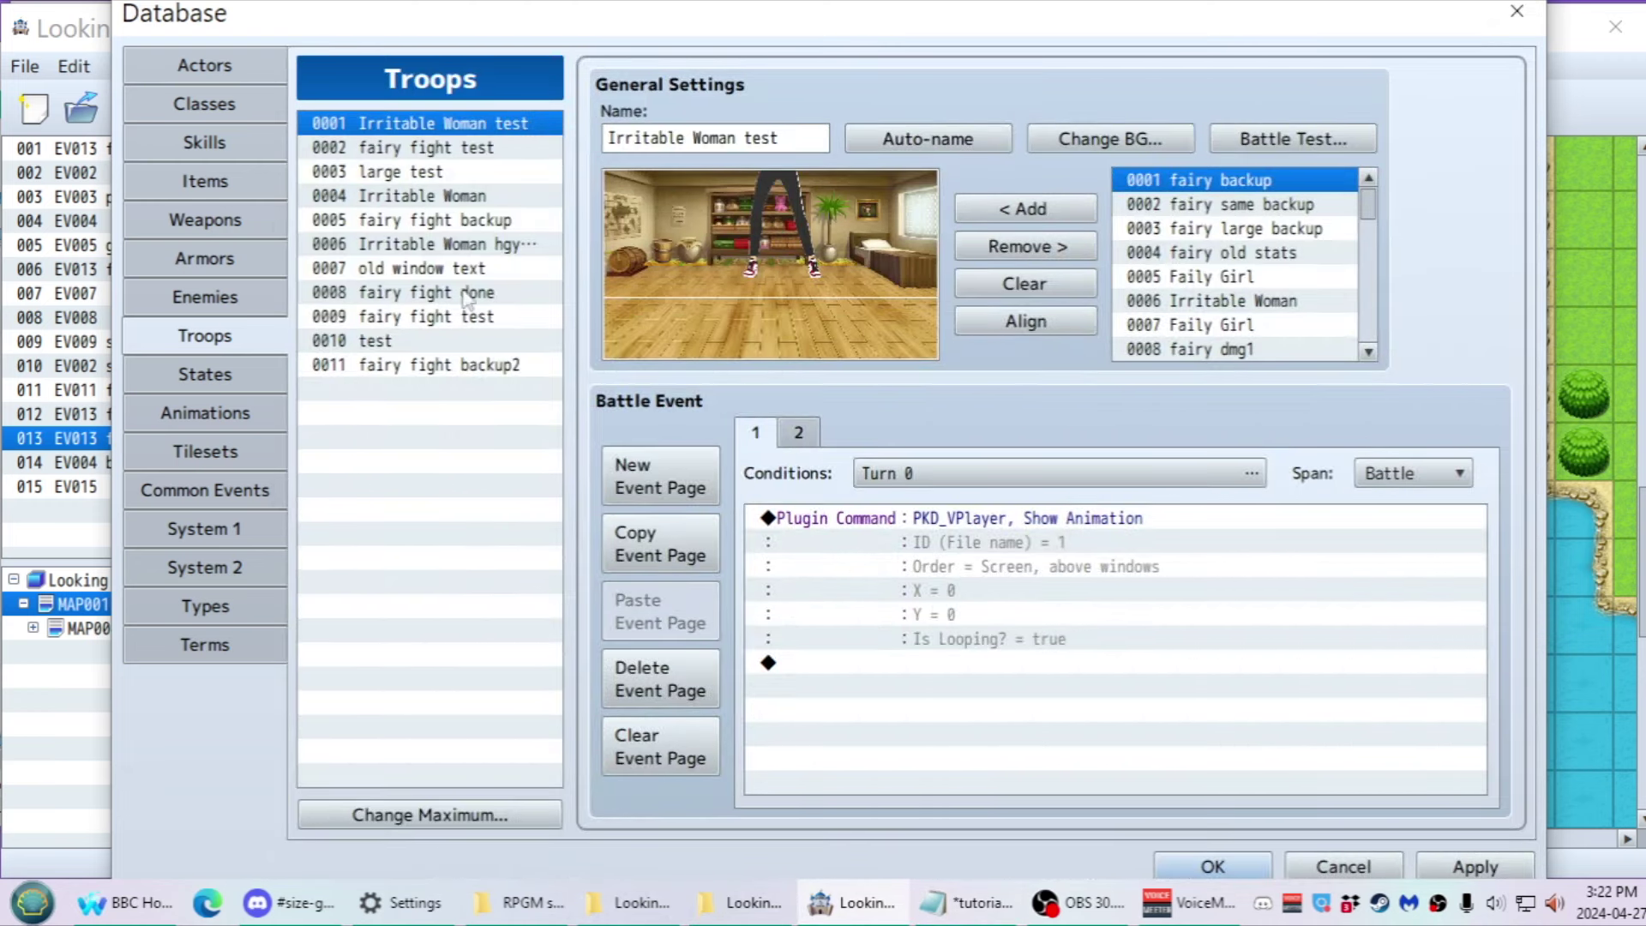
click(247, 144)
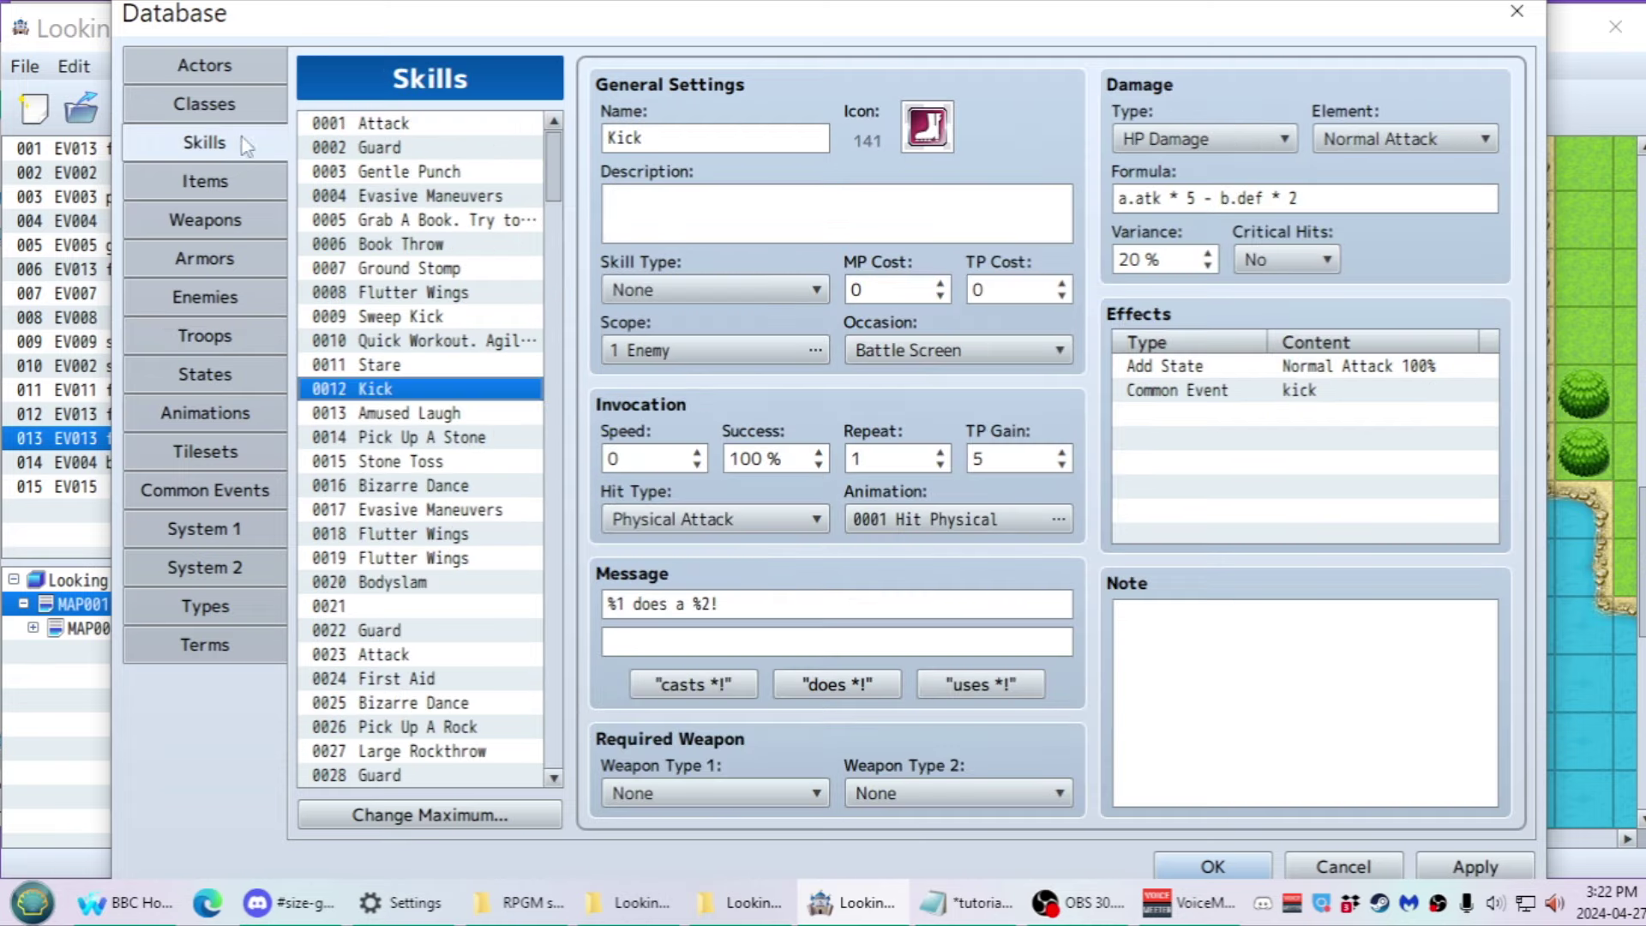
click(204, 300)
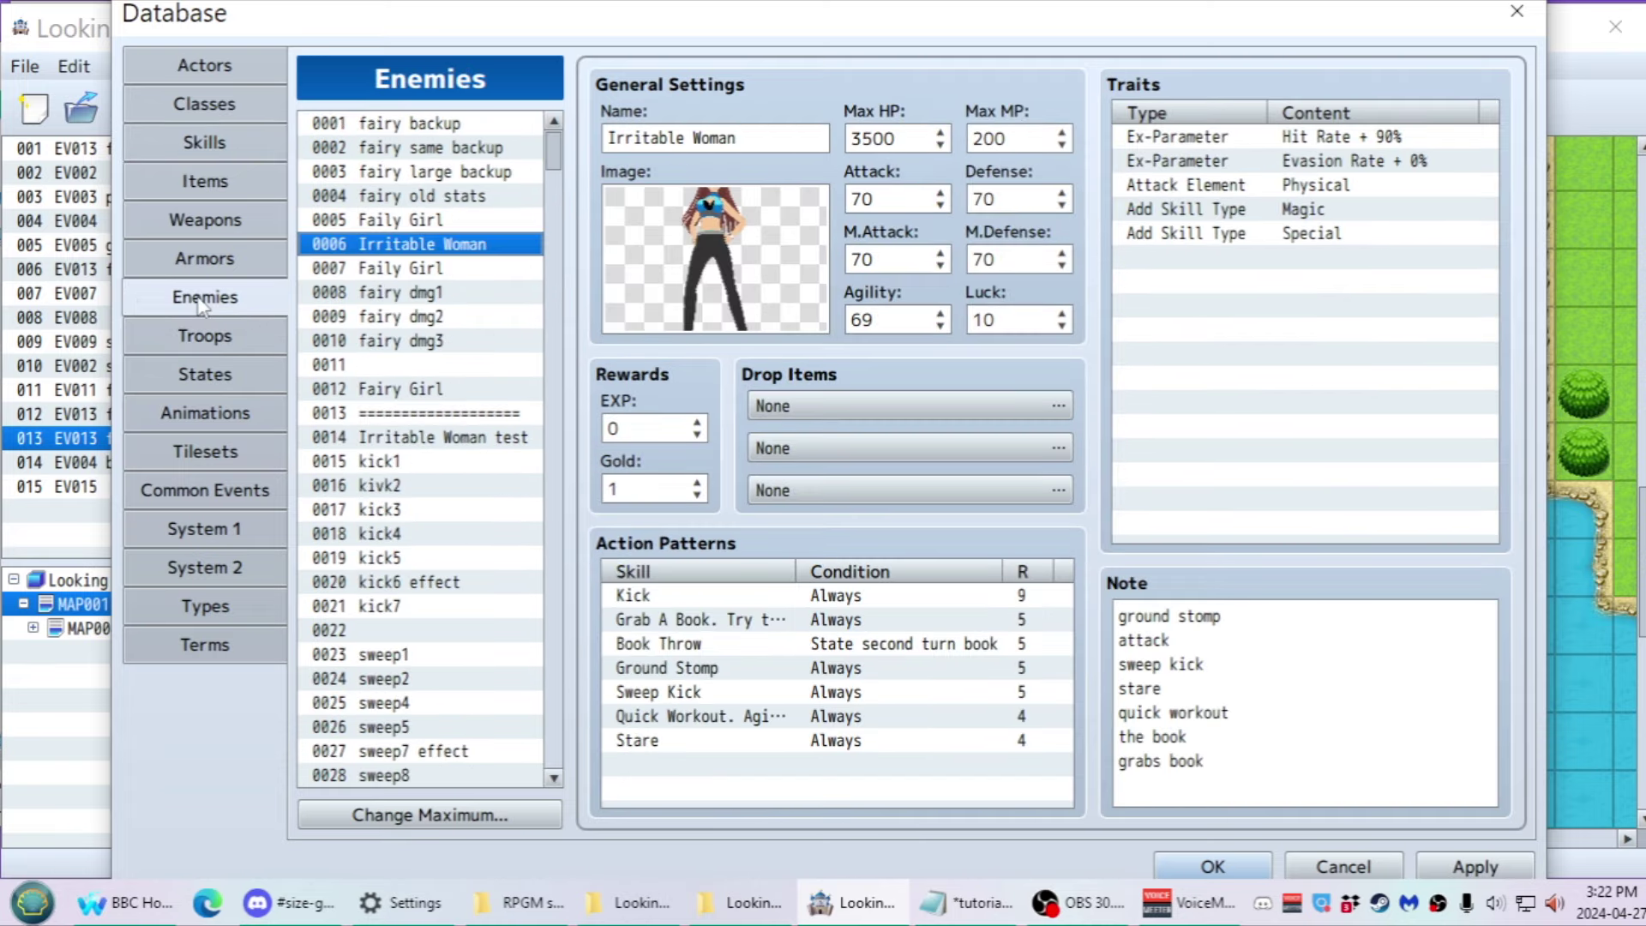
Compare the Max HP and Max MP of the Irritable Woman enemy with those of Faily Girl 0007
click(439, 444)
click(409, 271)
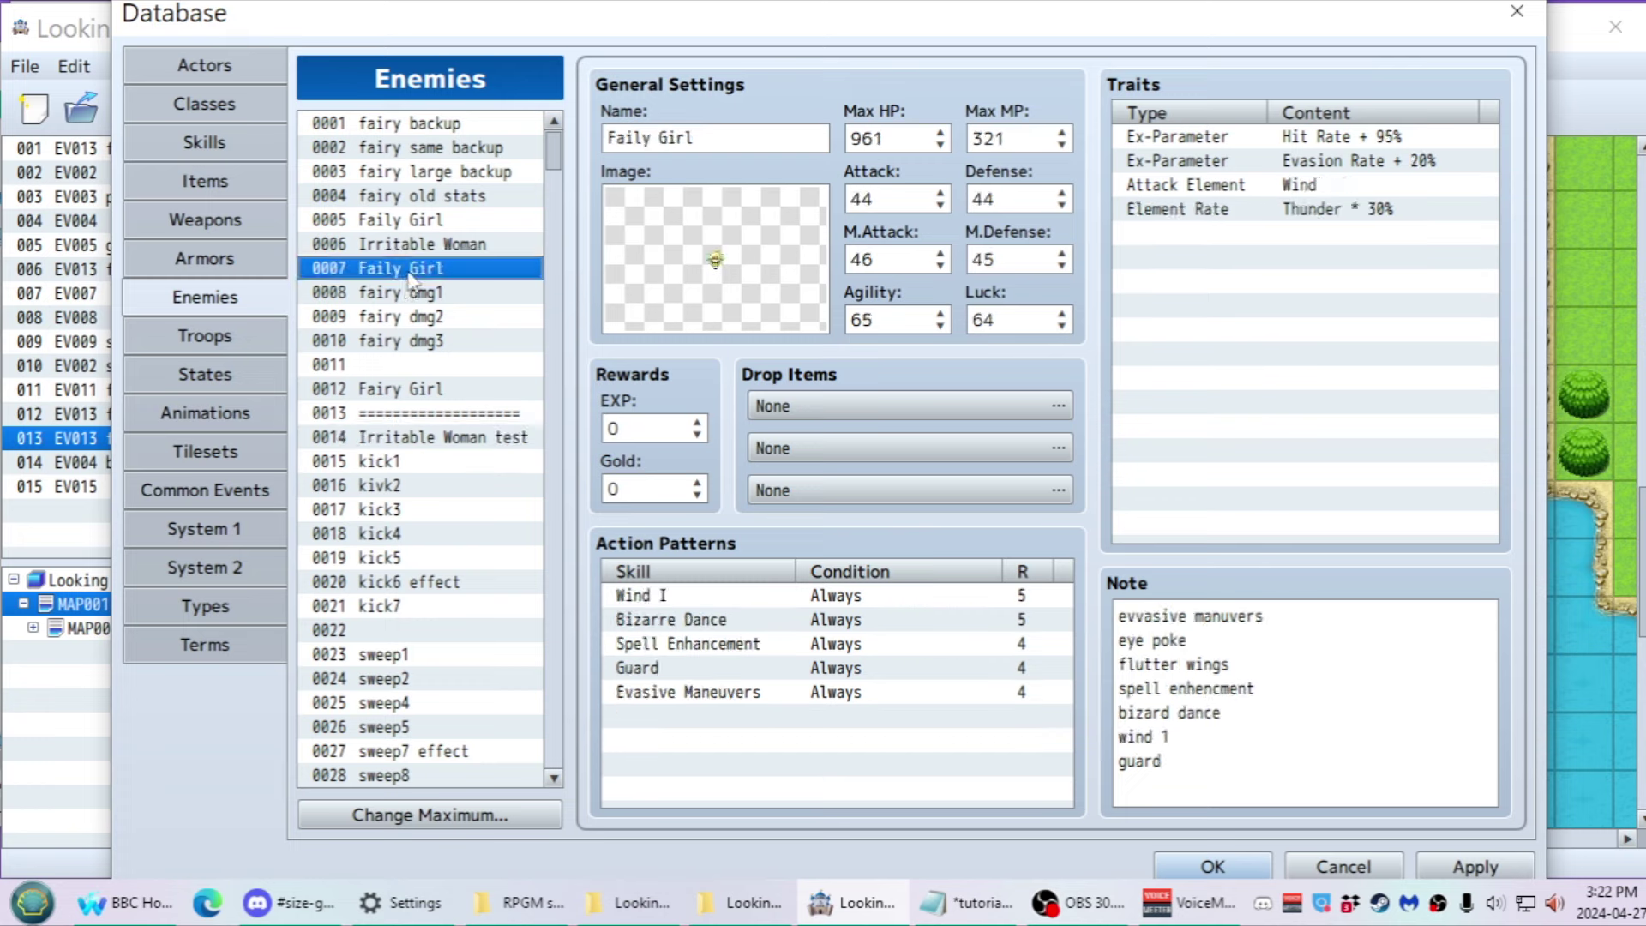
click(415, 244)
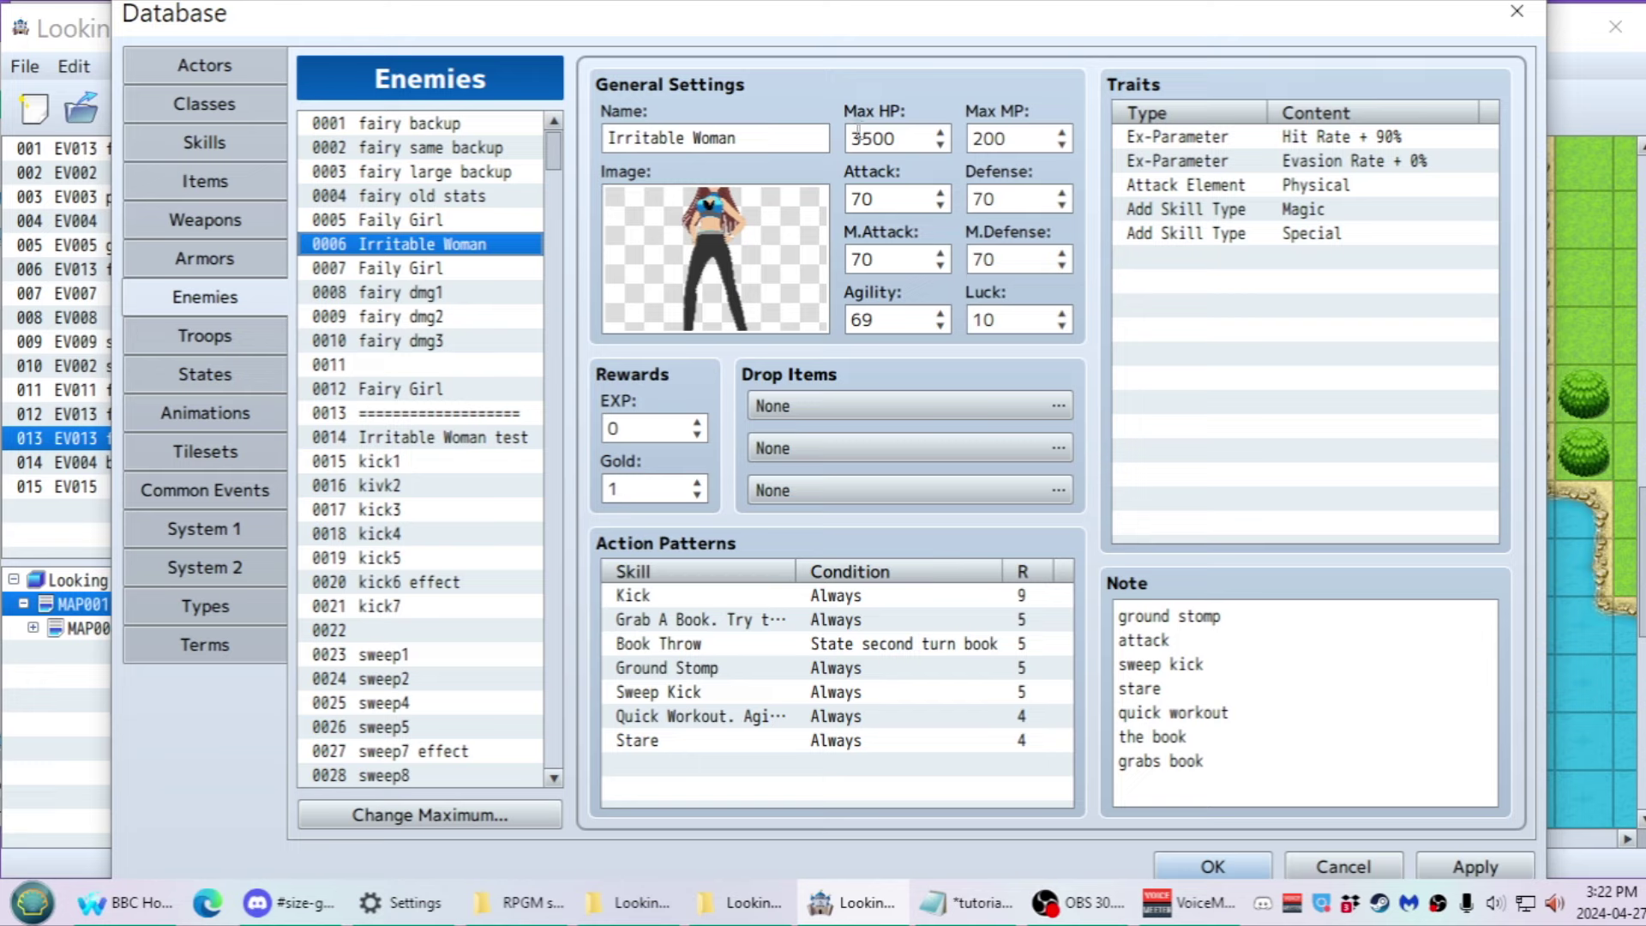
click(446, 269)
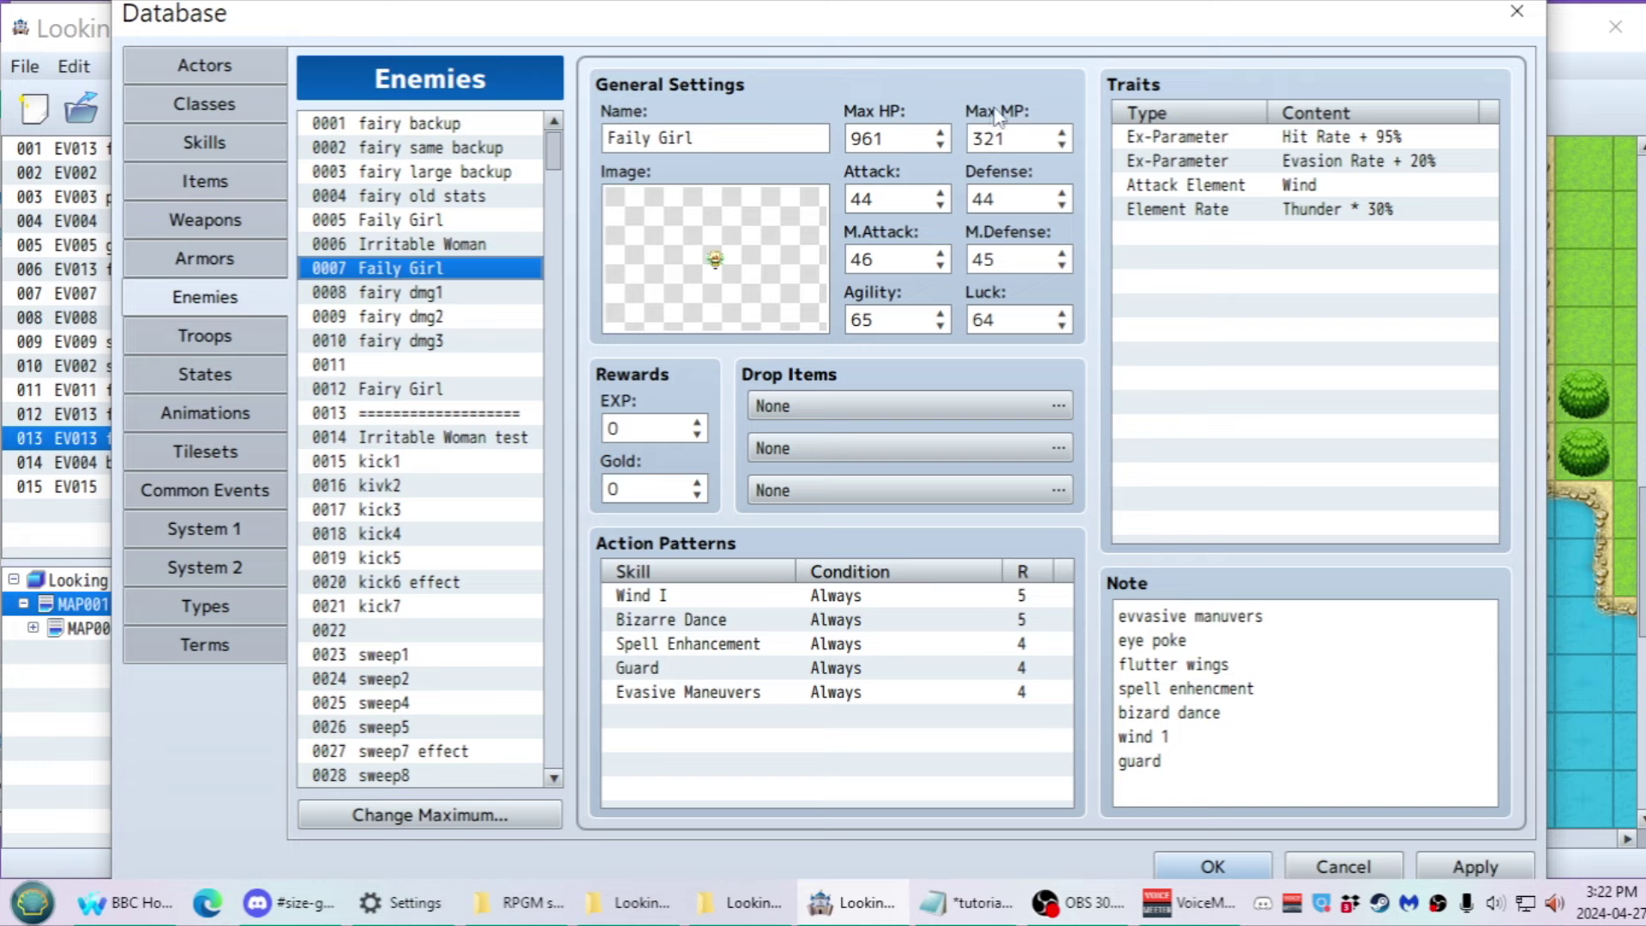
mouse_move(997, 116)
key(Up)
double_click(877, 140)
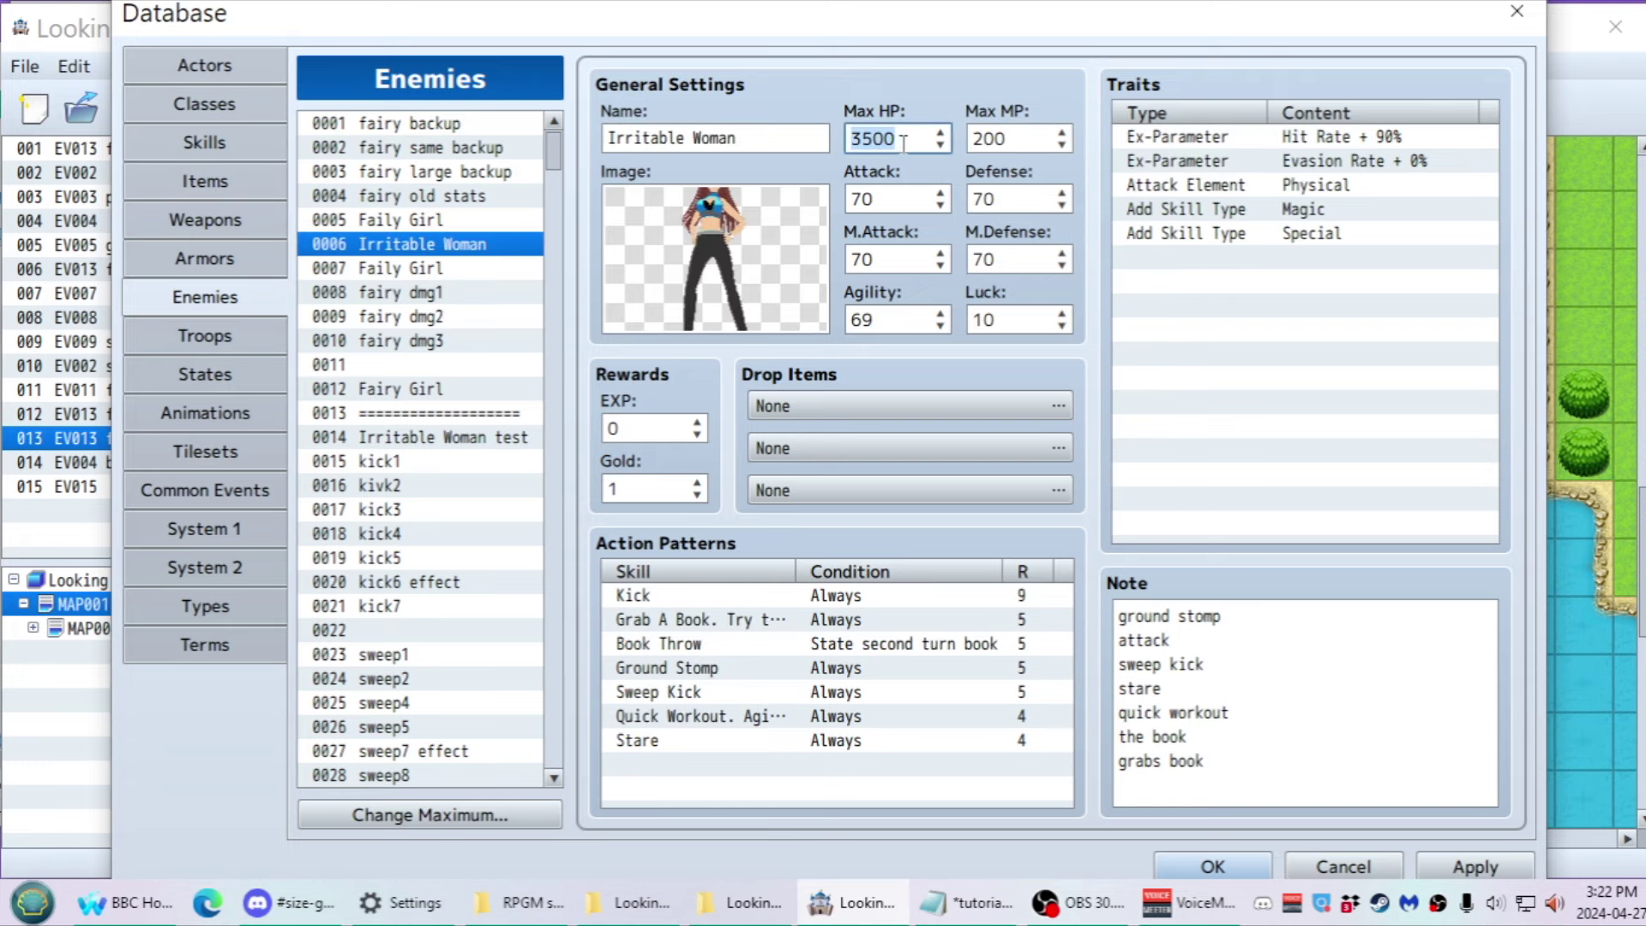
click(433, 273)
double_click(888, 140)
click(424, 247)
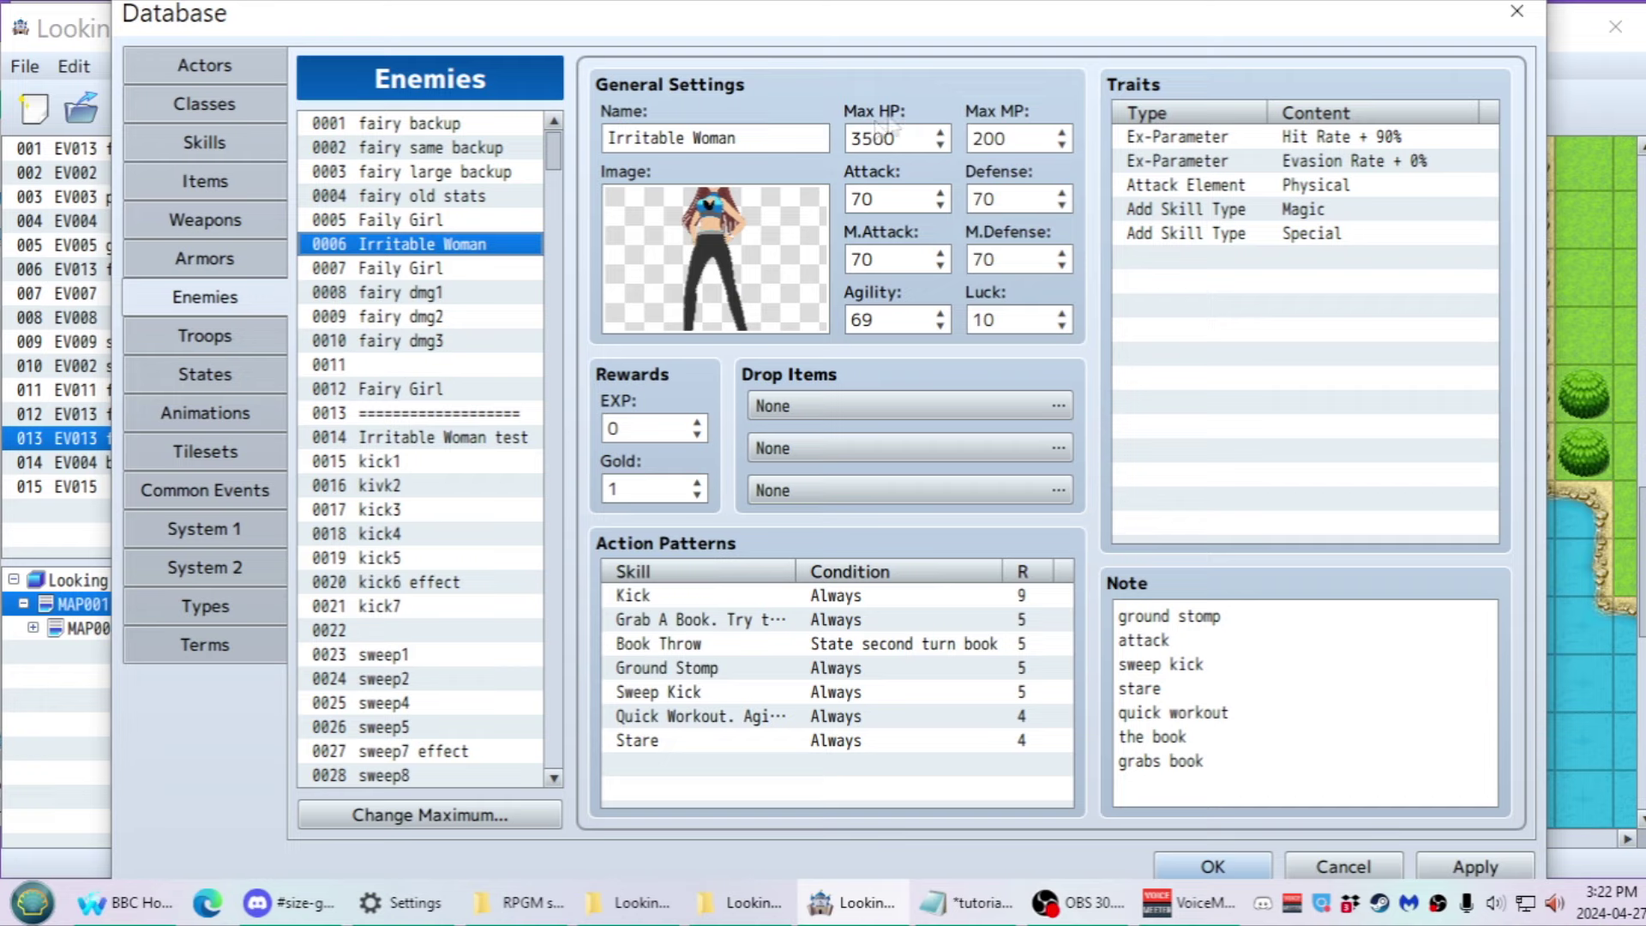
click(439, 262)
click(442, 245)
click(898, 139)
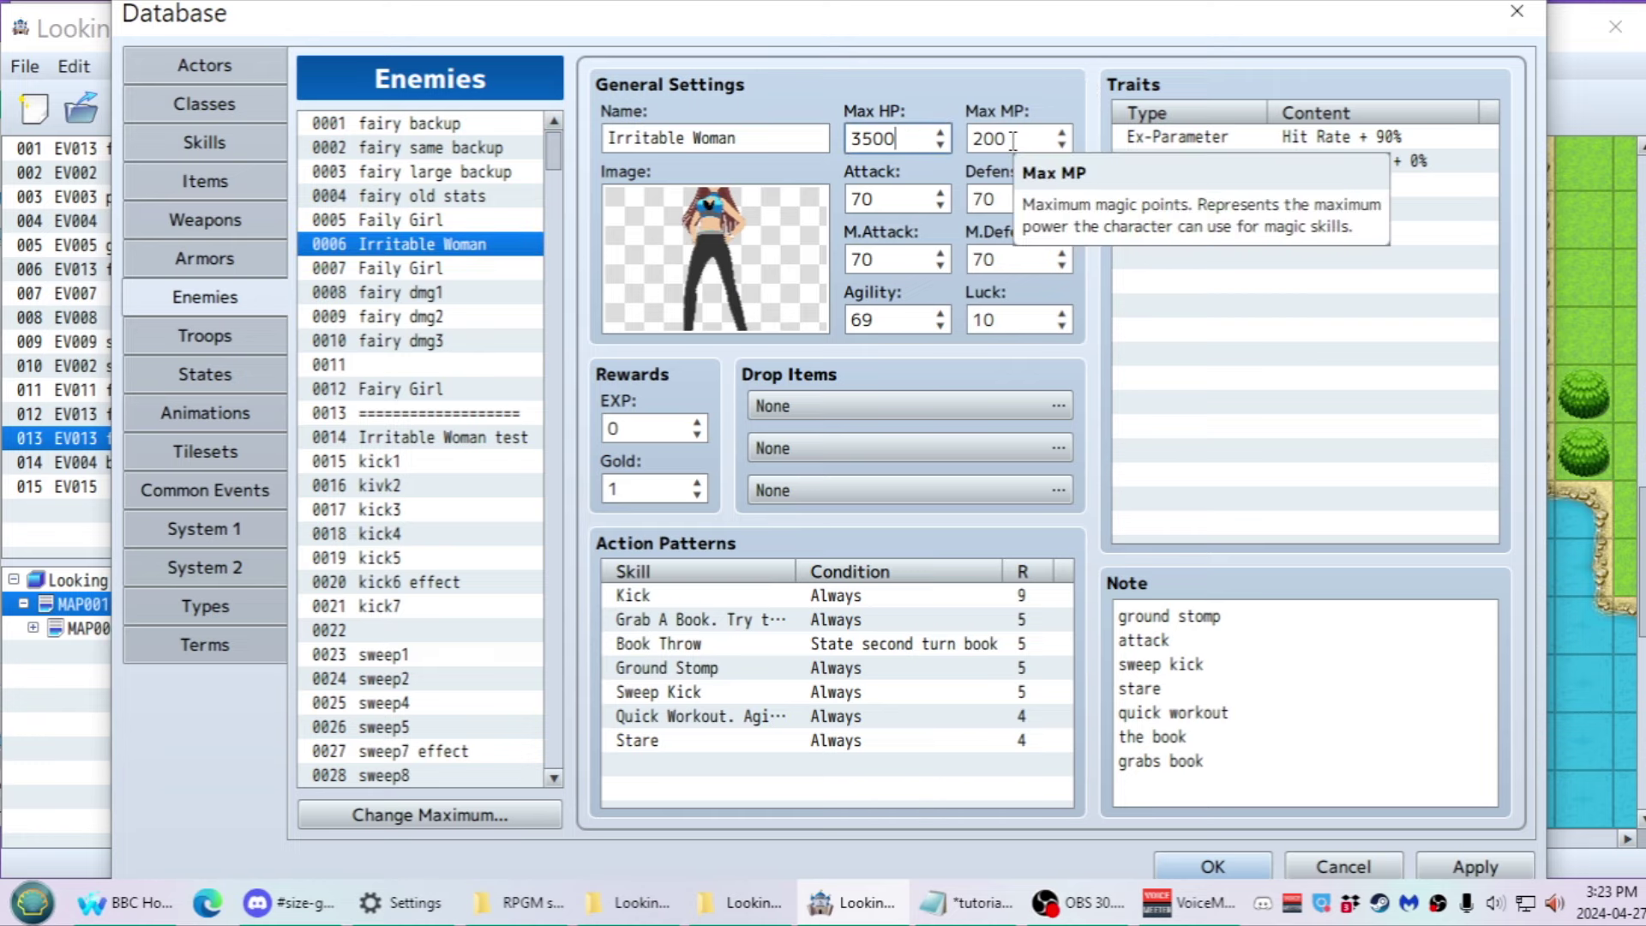
Inspect the Change Enemy HP event command's options from the Irritable Woman test troop's battle event, without adding the command
click(168, 337)
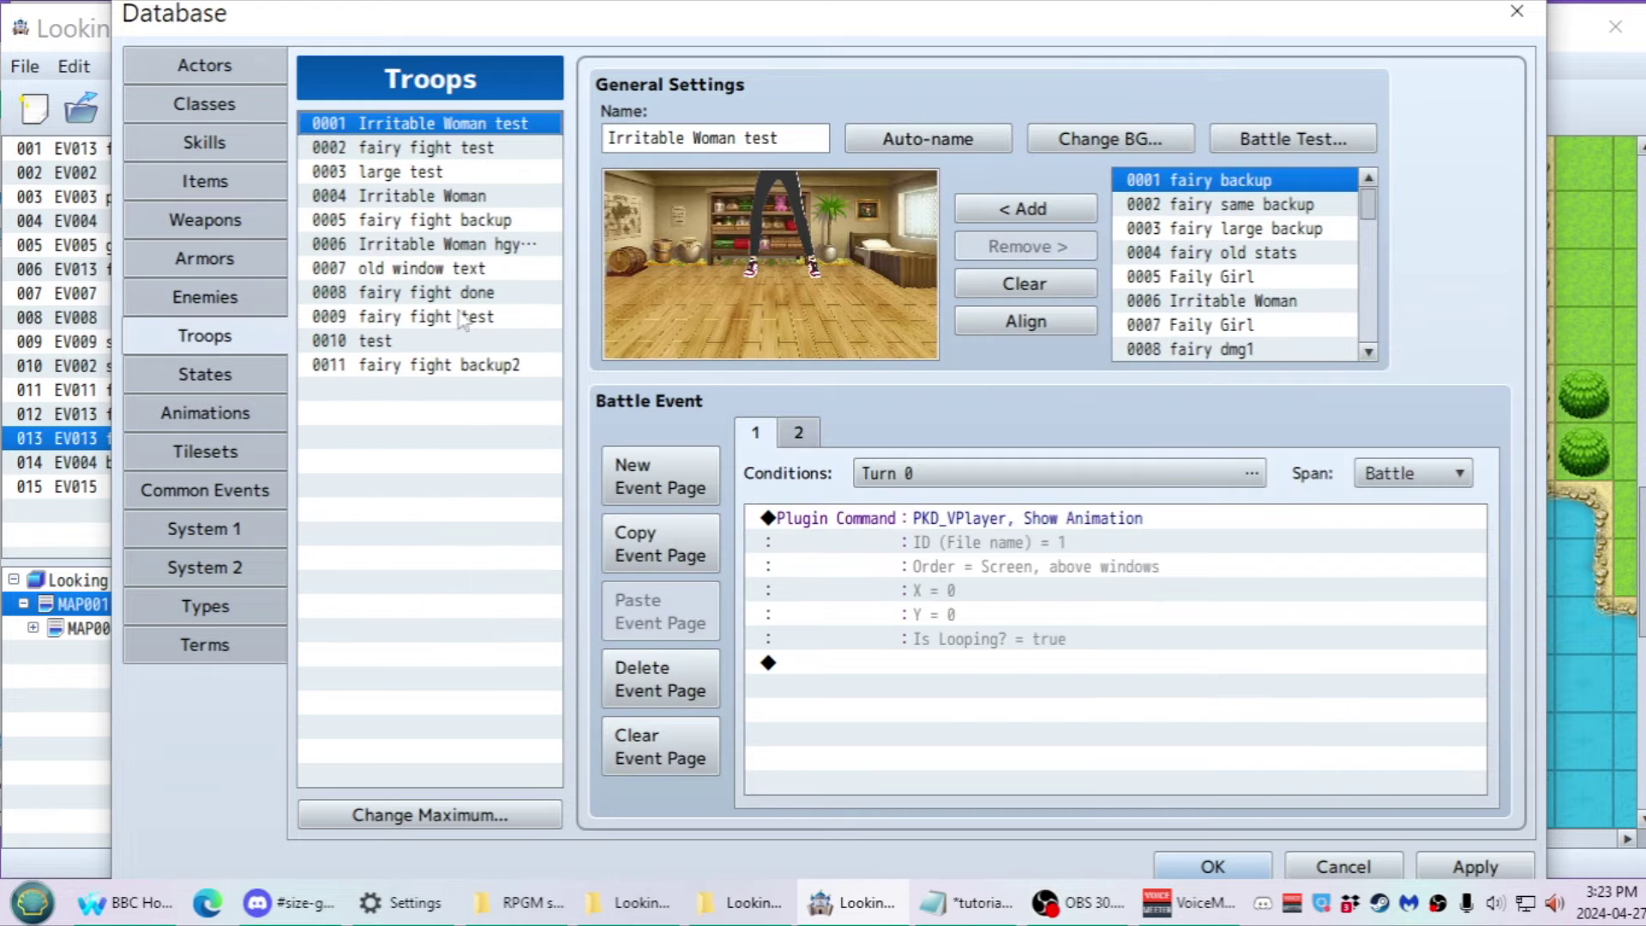
double_click(769, 522)
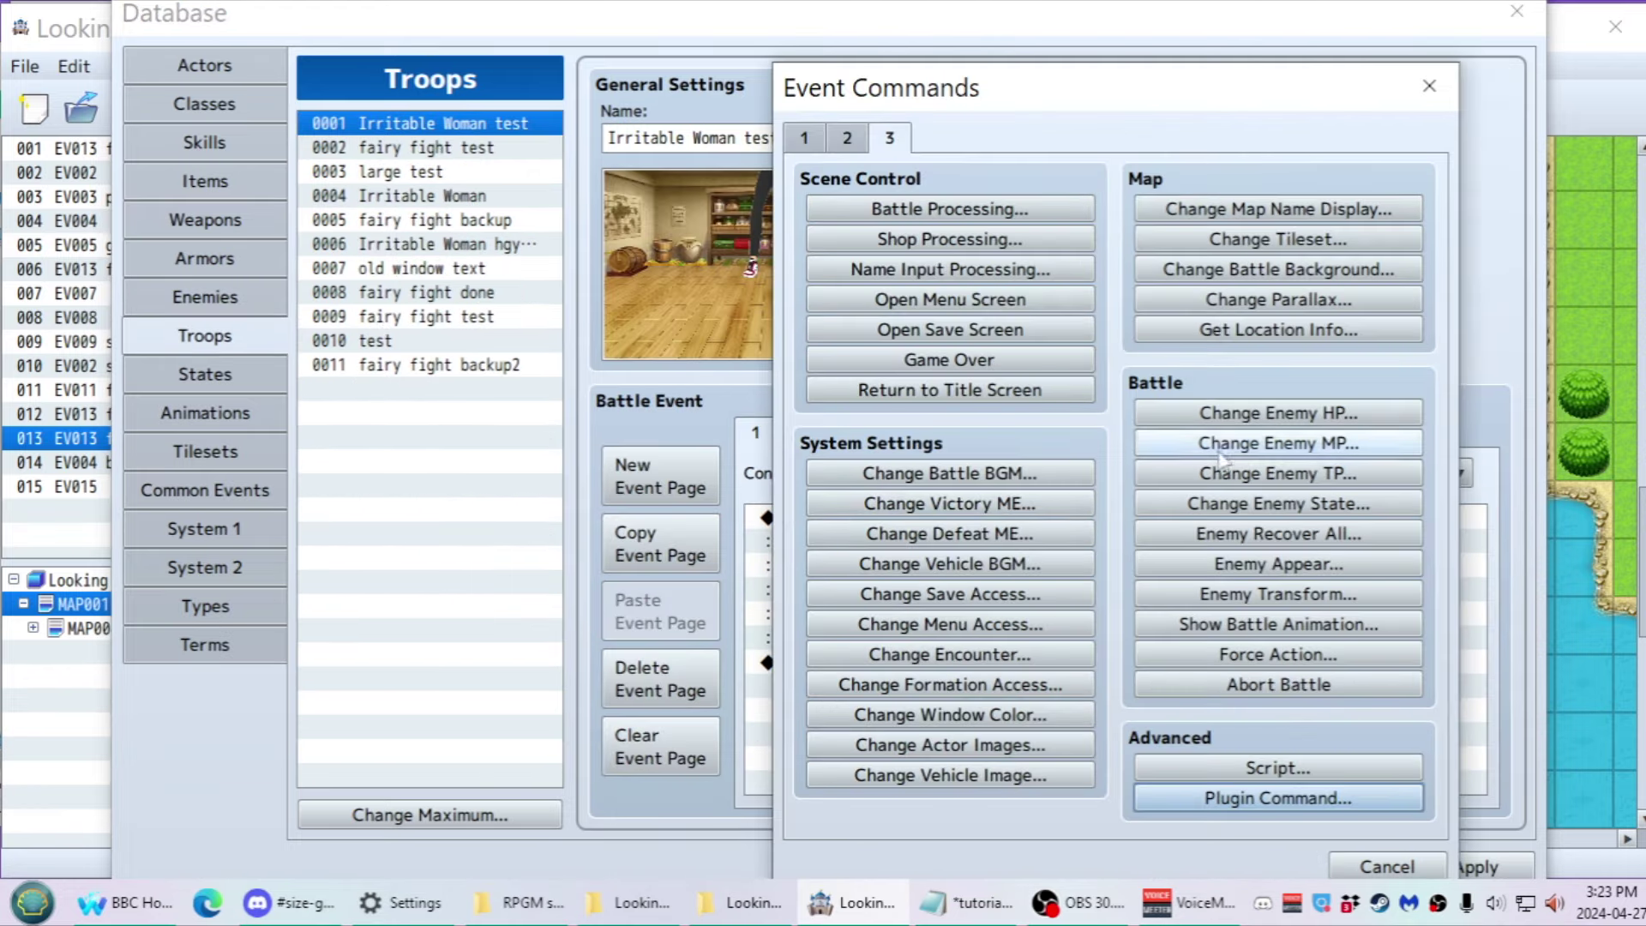
click(1201, 415)
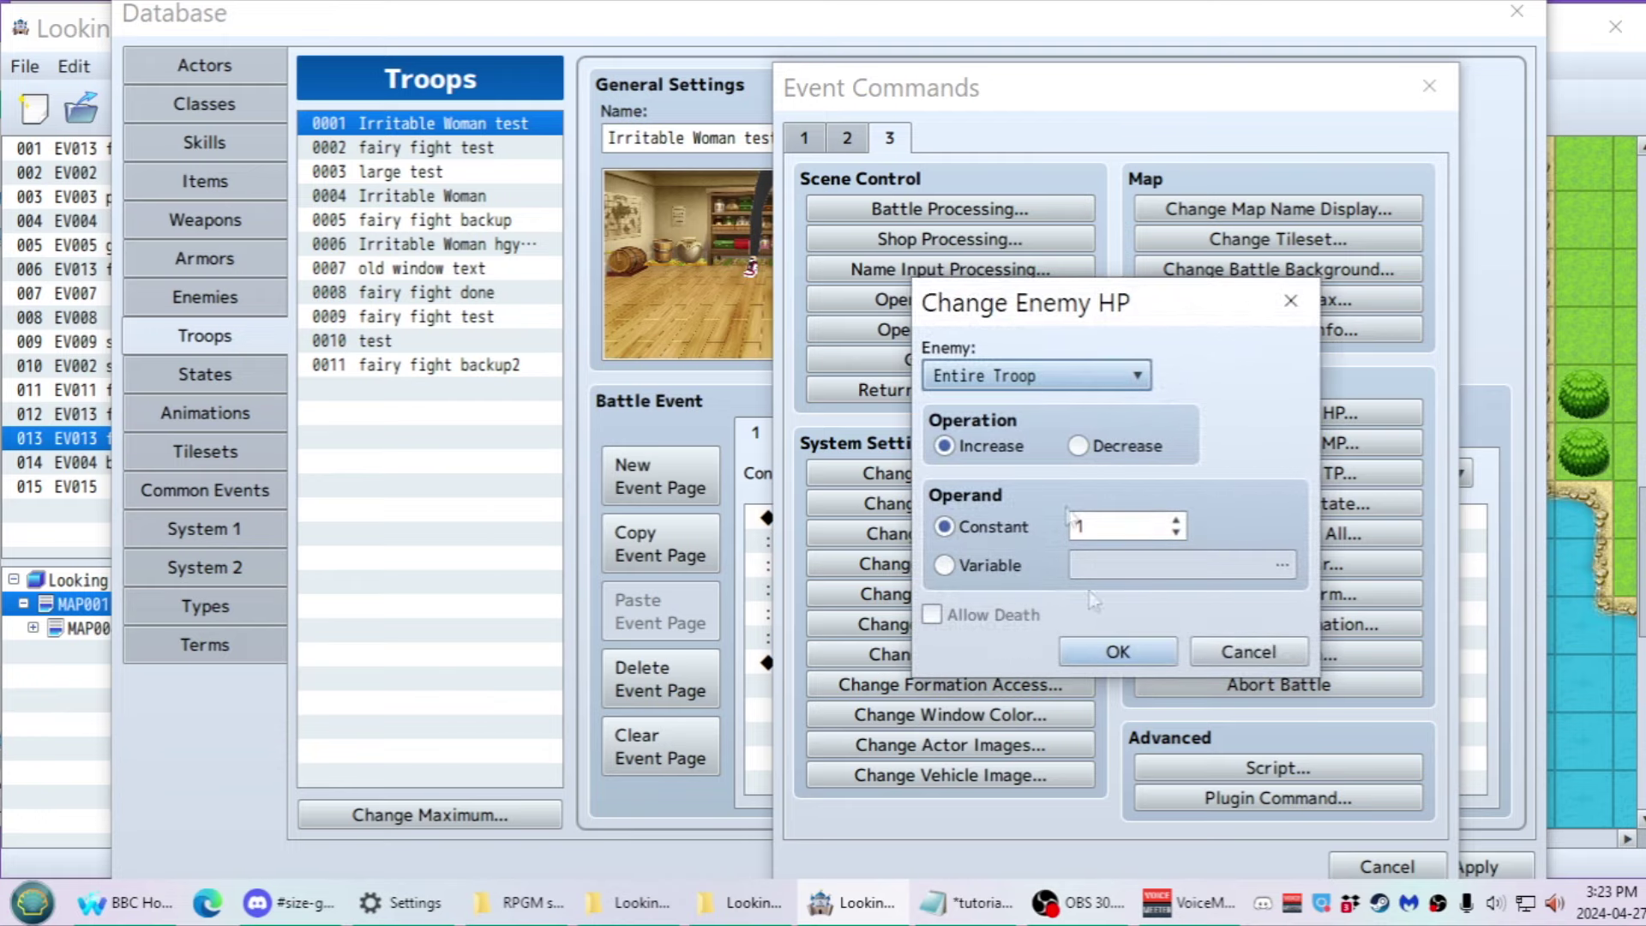
click(1266, 662)
click(1383, 867)
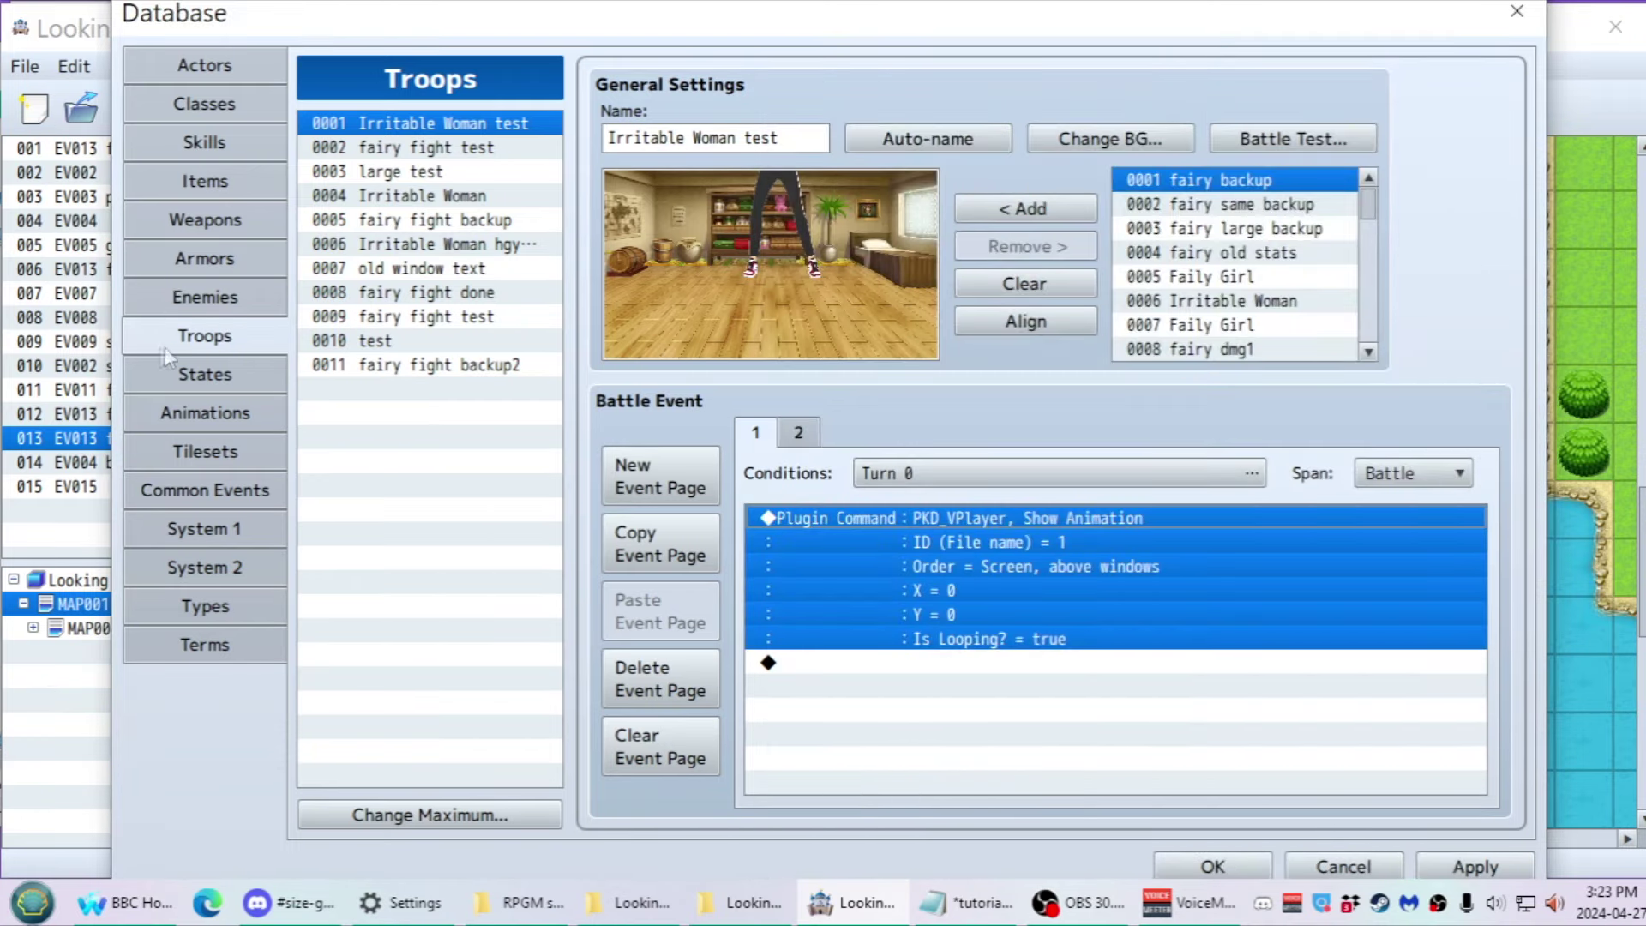
Set Attack to 75 for both the kick1 enemy and the base Irritable Woman enemy
click(206, 296)
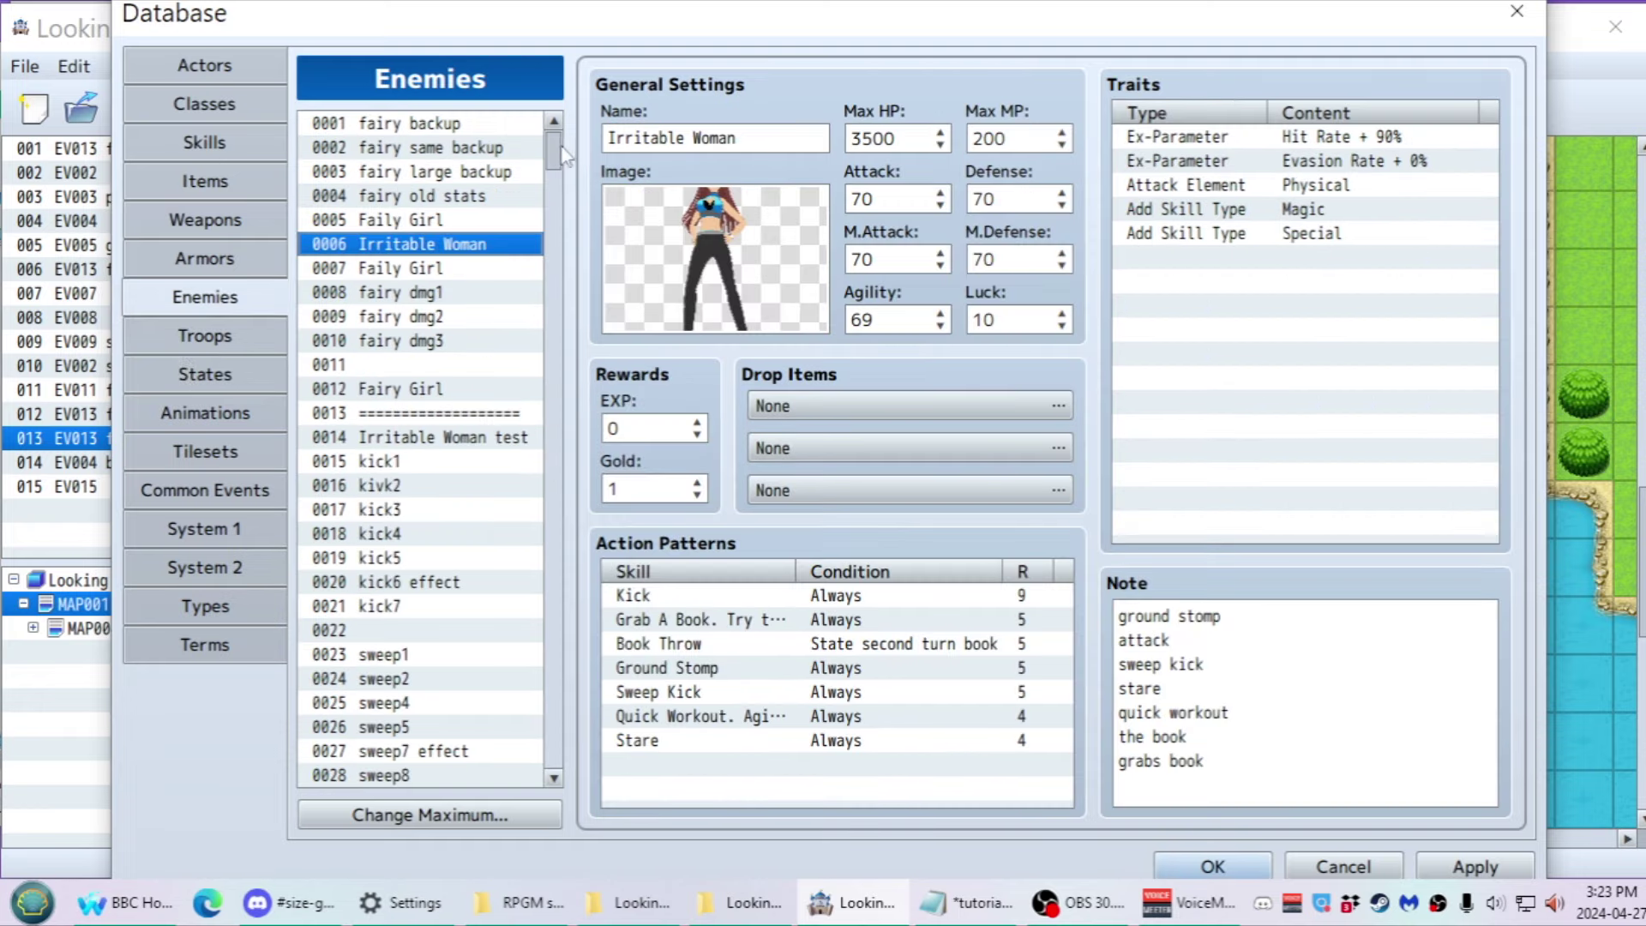
mouse_move(377, 462)
mouse_down()
mouse_move(369, 581)
mouse_move(369, 468)
mouse_up()
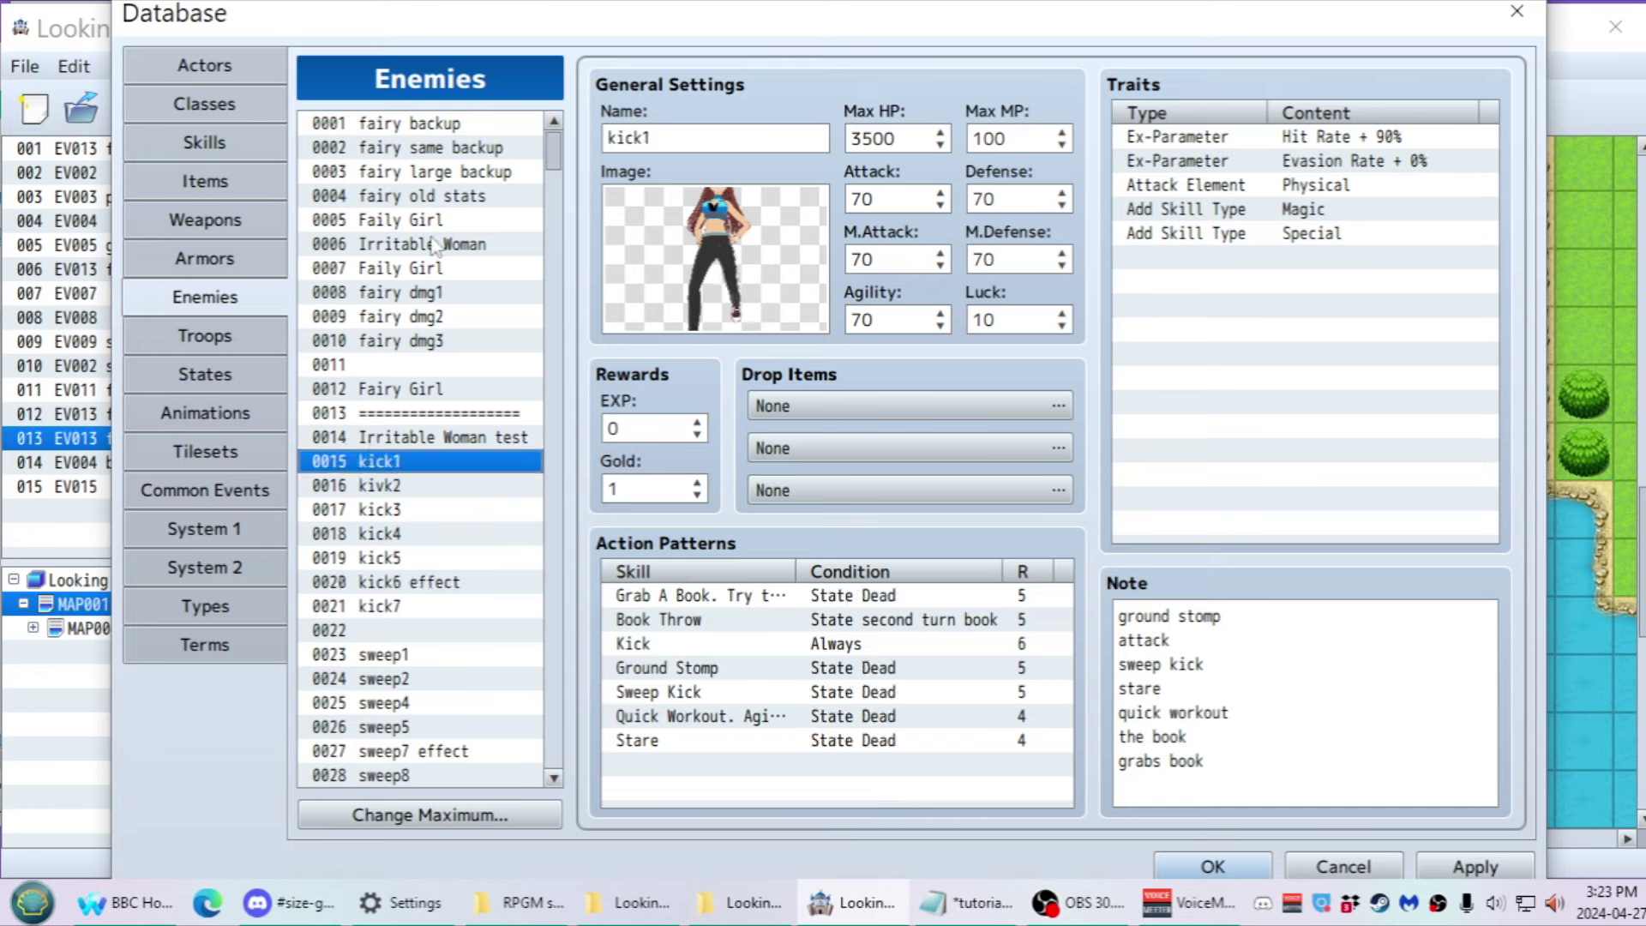
click(892, 206)
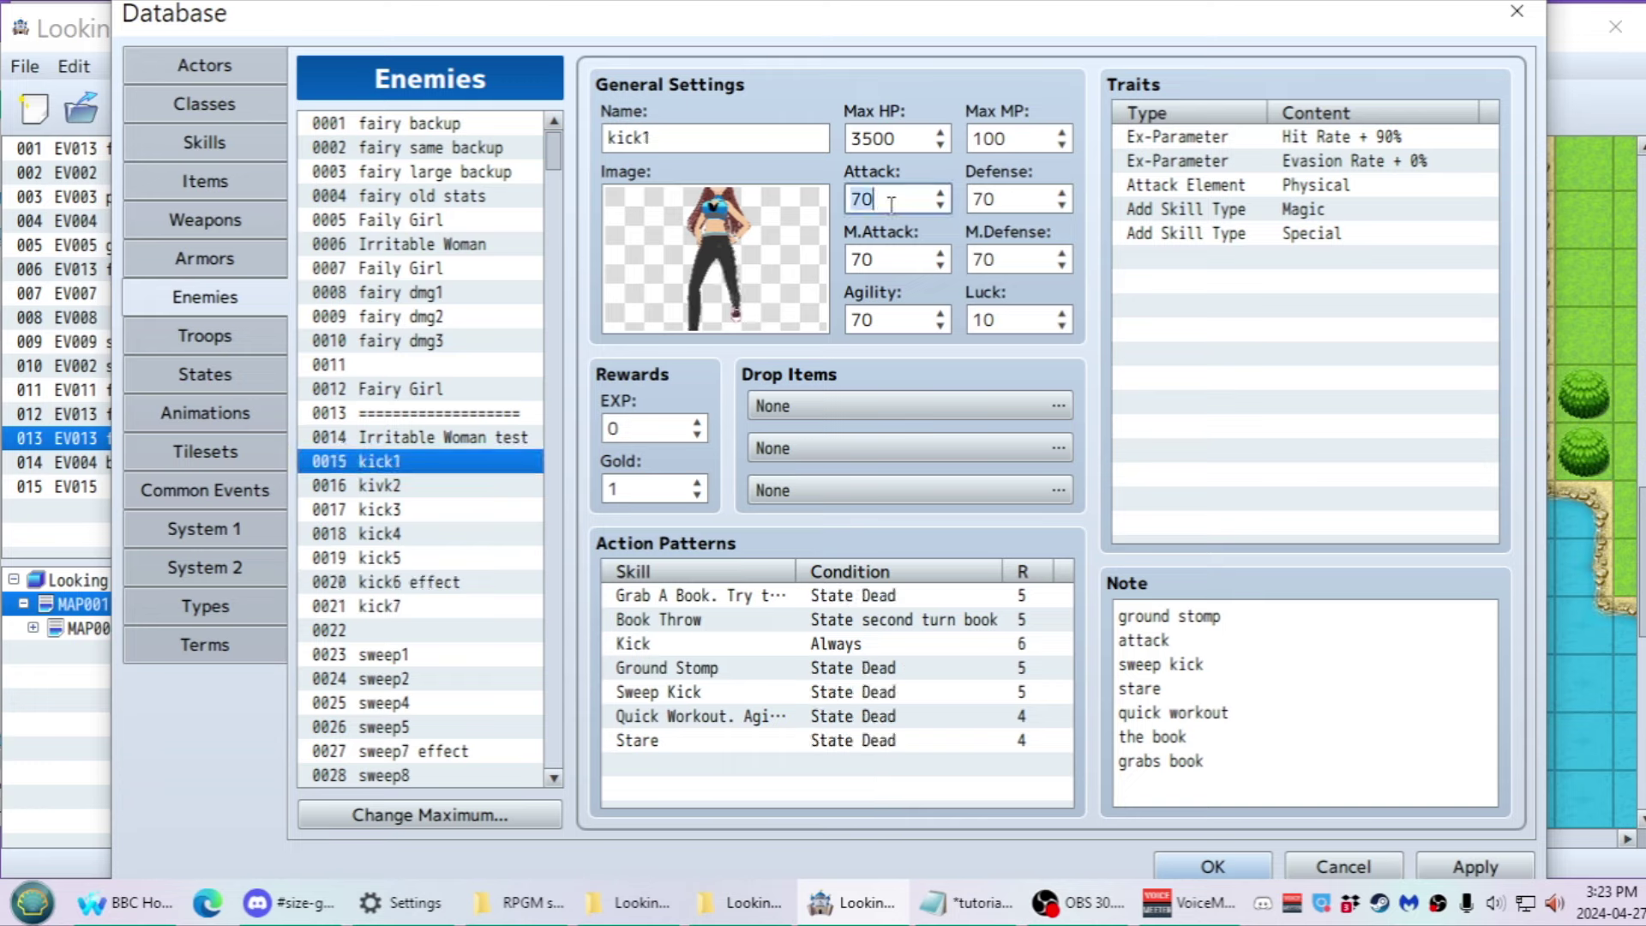
text(7)
click(410, 247)
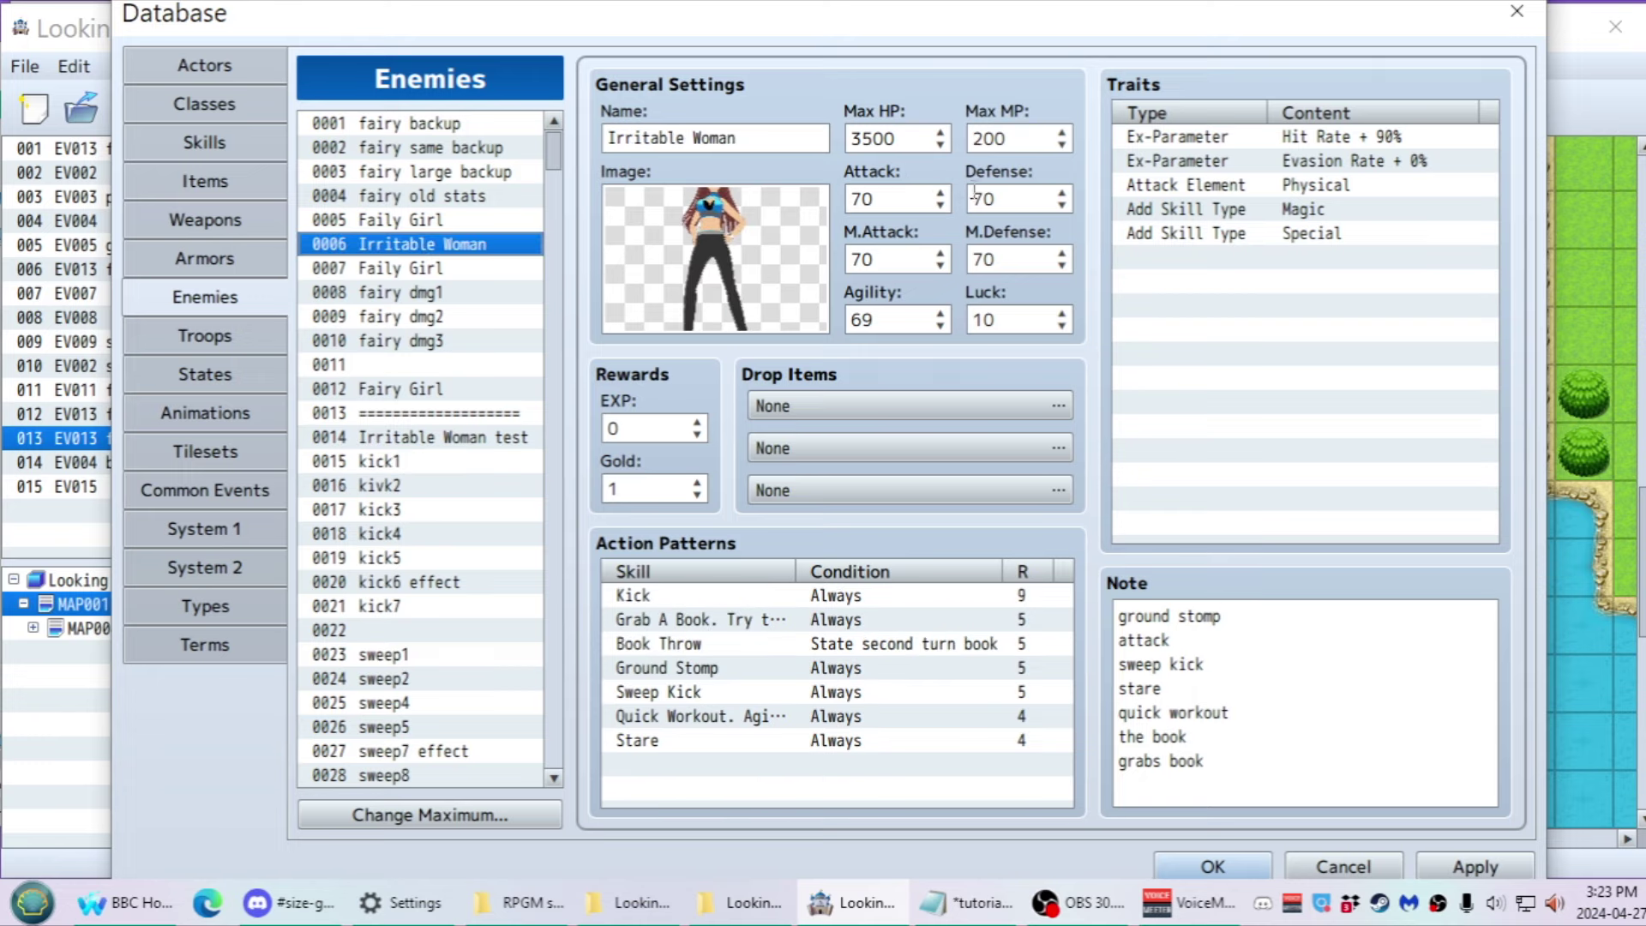
click(887, 206)
text(75)
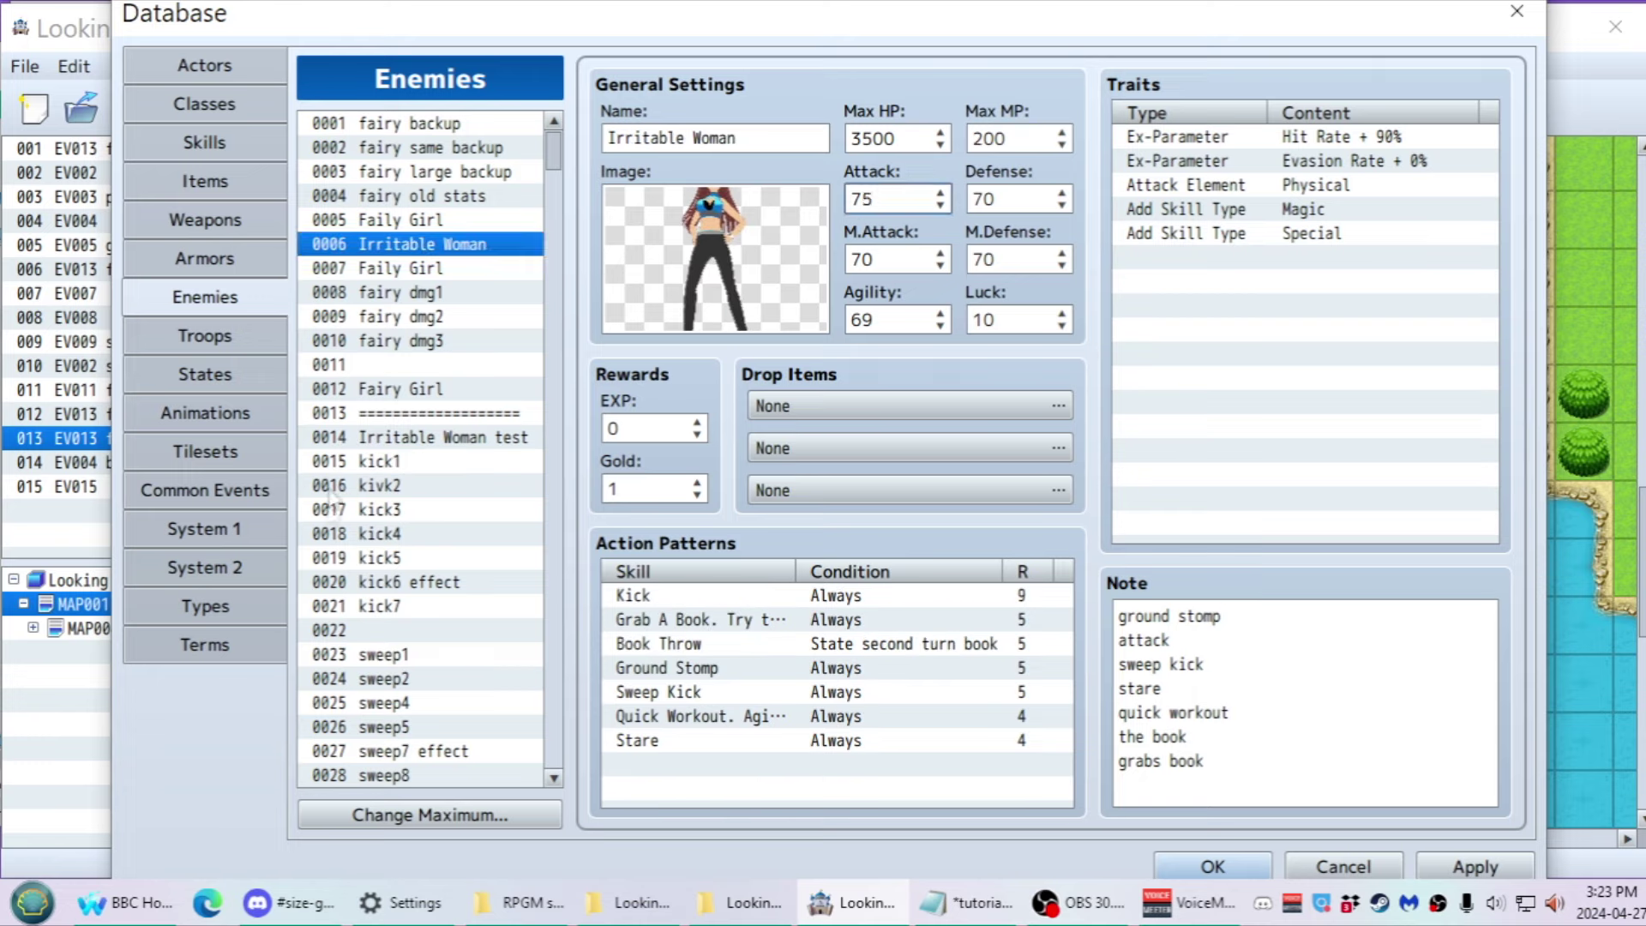
Check the stats of the kick1 through kick7 enemies against the base Irritable Woman
click(375, 463)
key(Down)
key(Down)
key(Down)
key(Down)
key(Down)
key(Down)
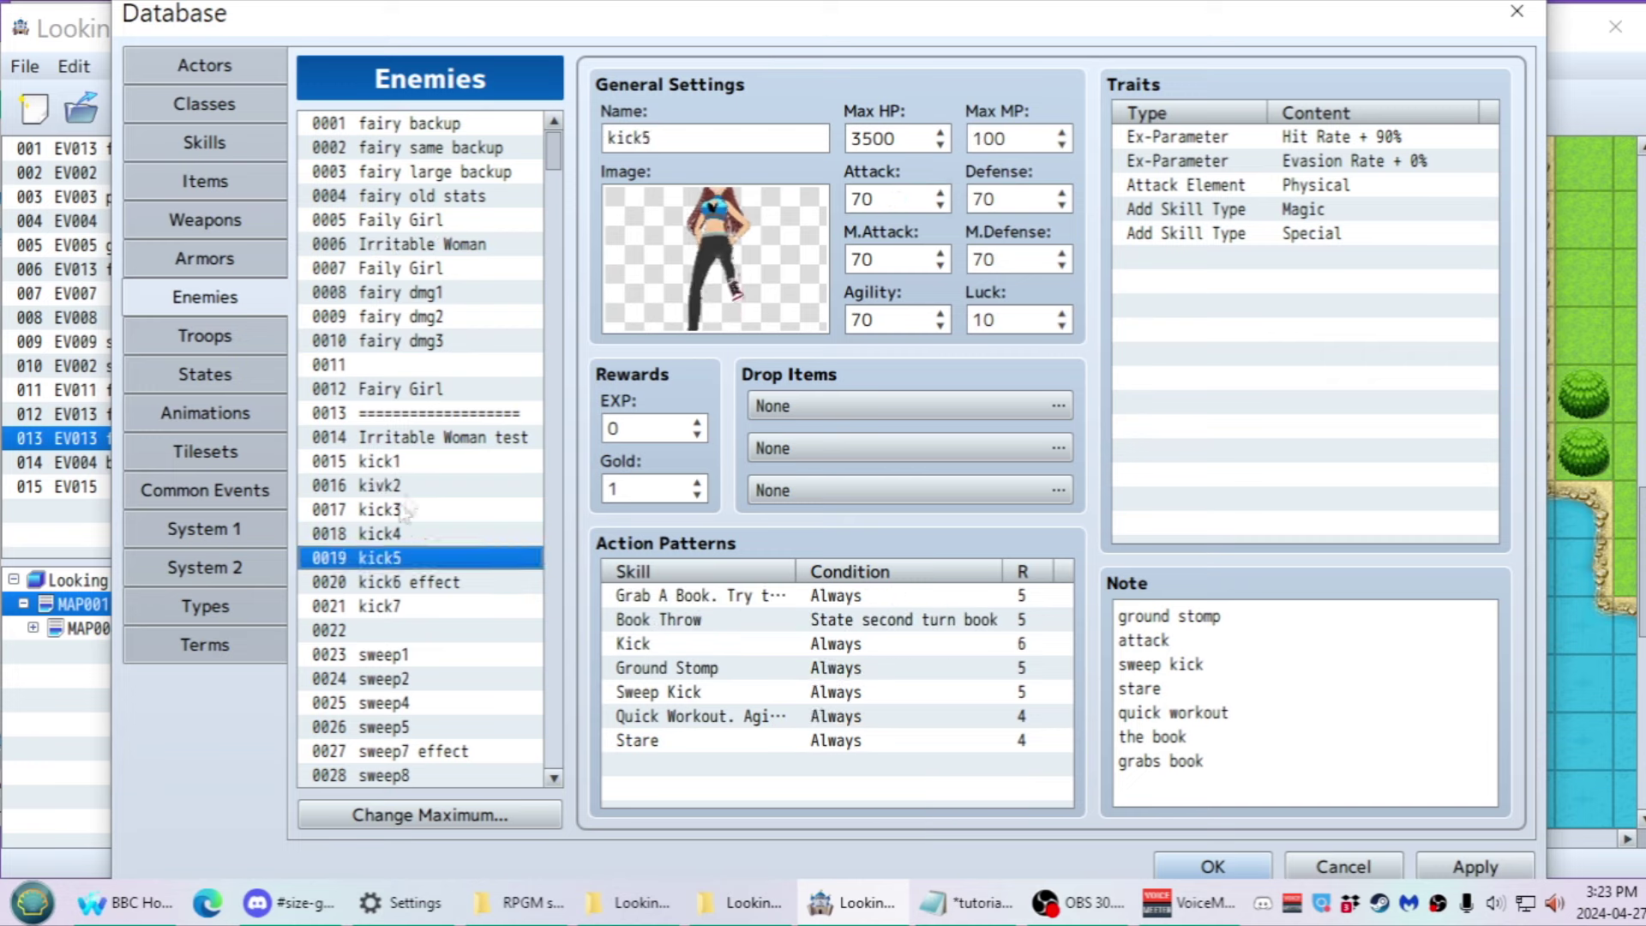
double_click(1000, 196)
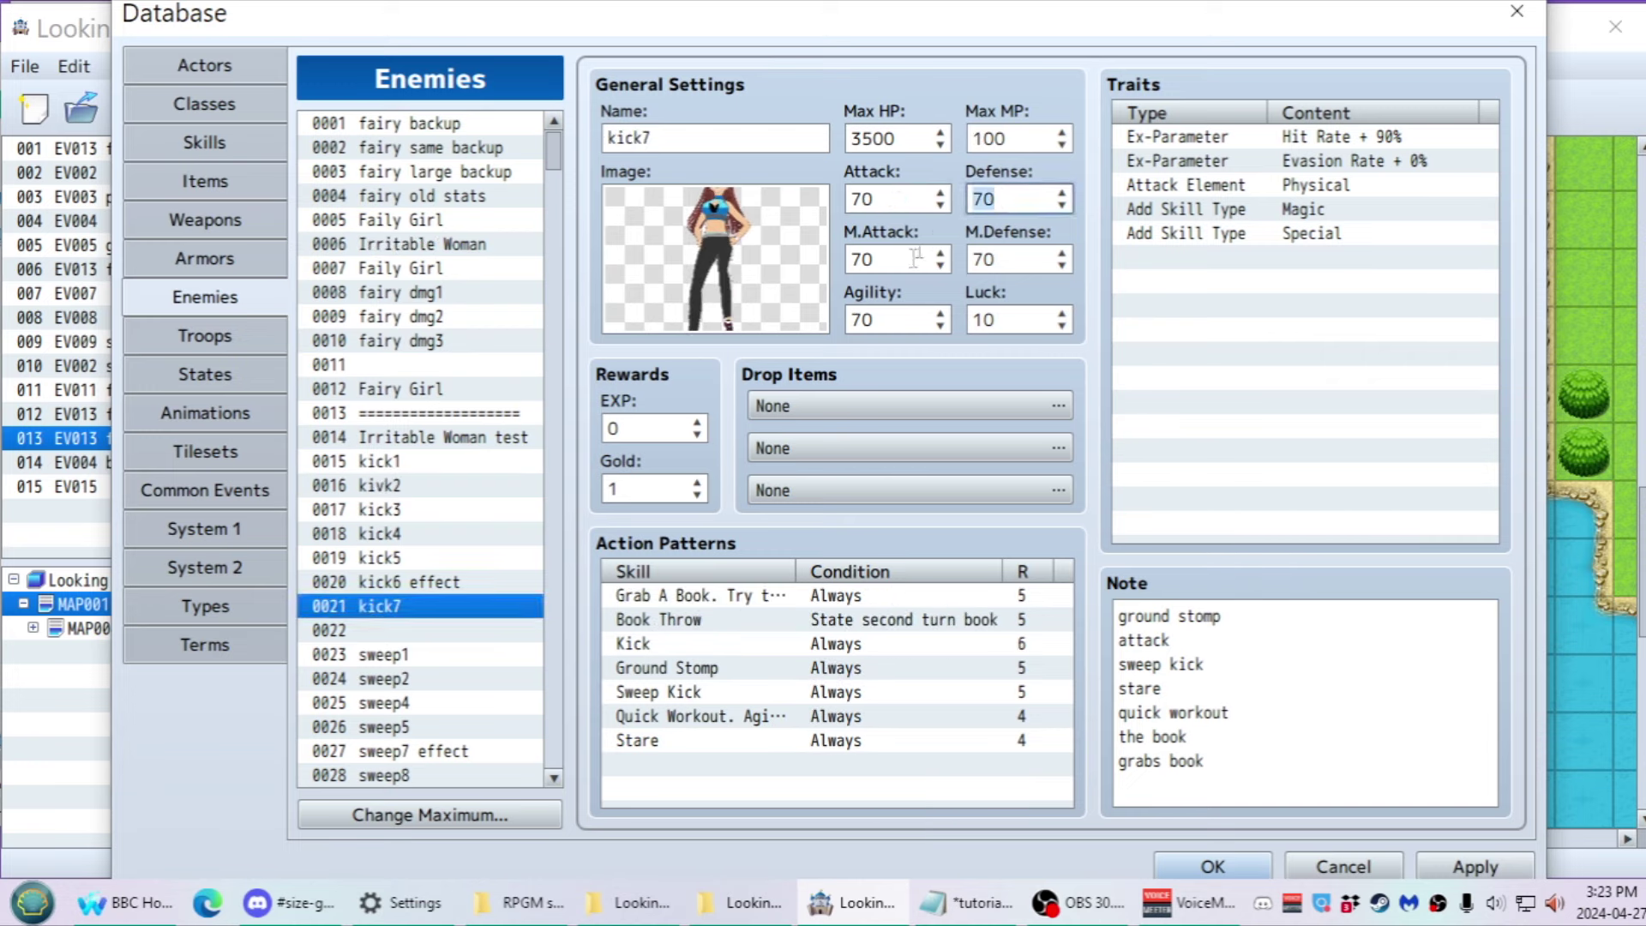
click(403, 462)
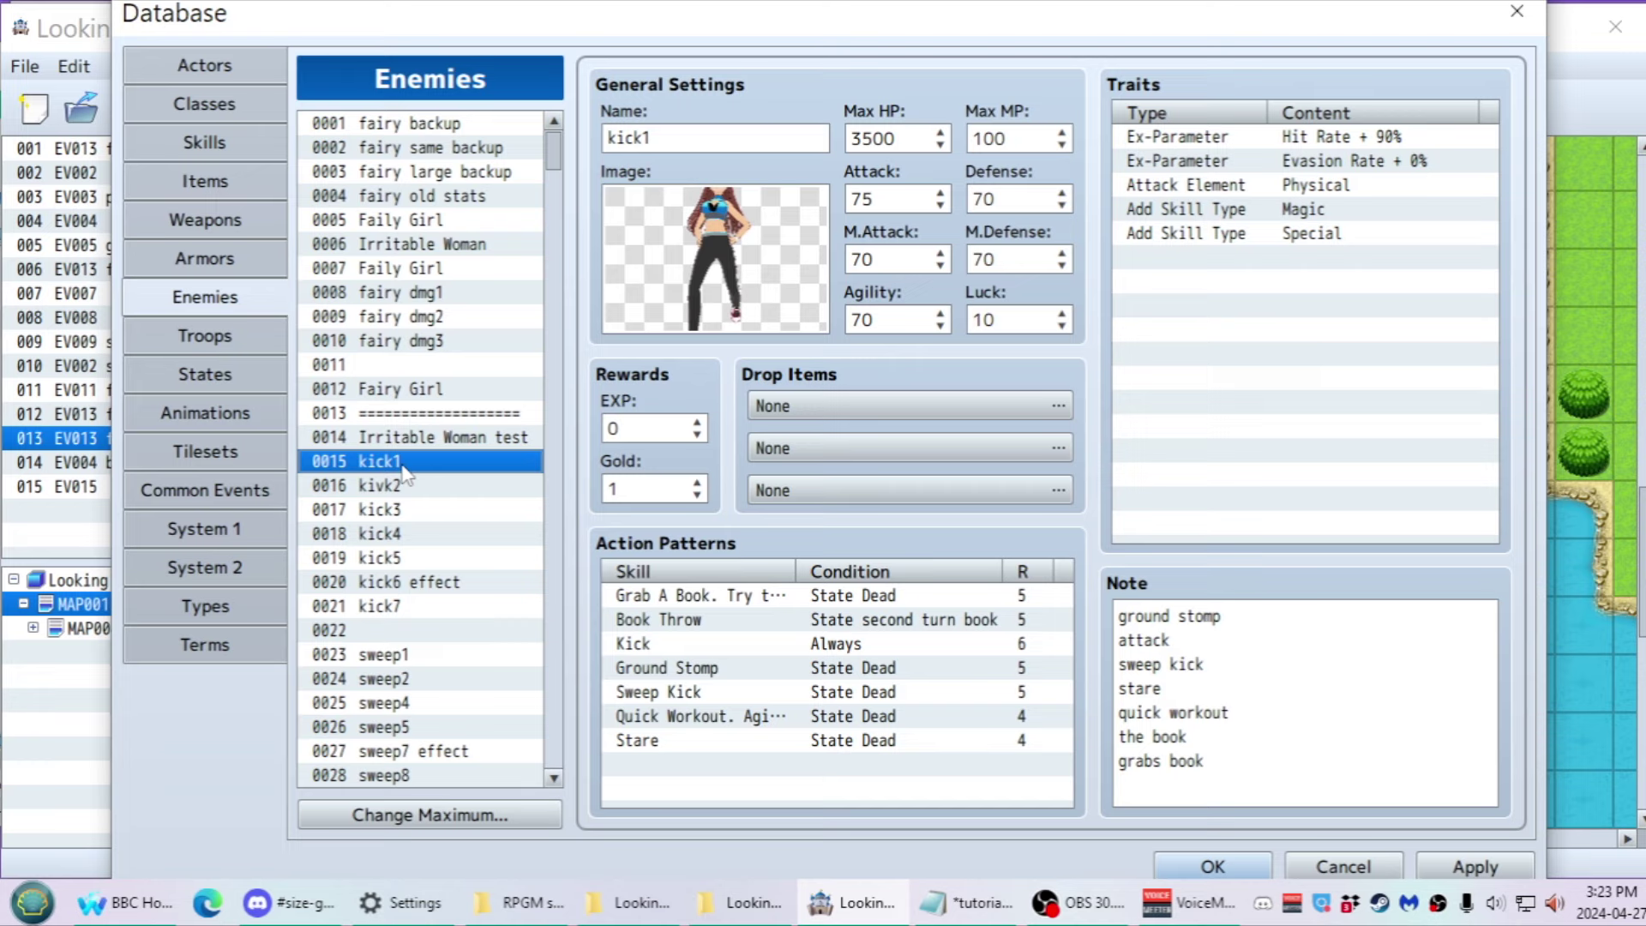
click(419, 246)
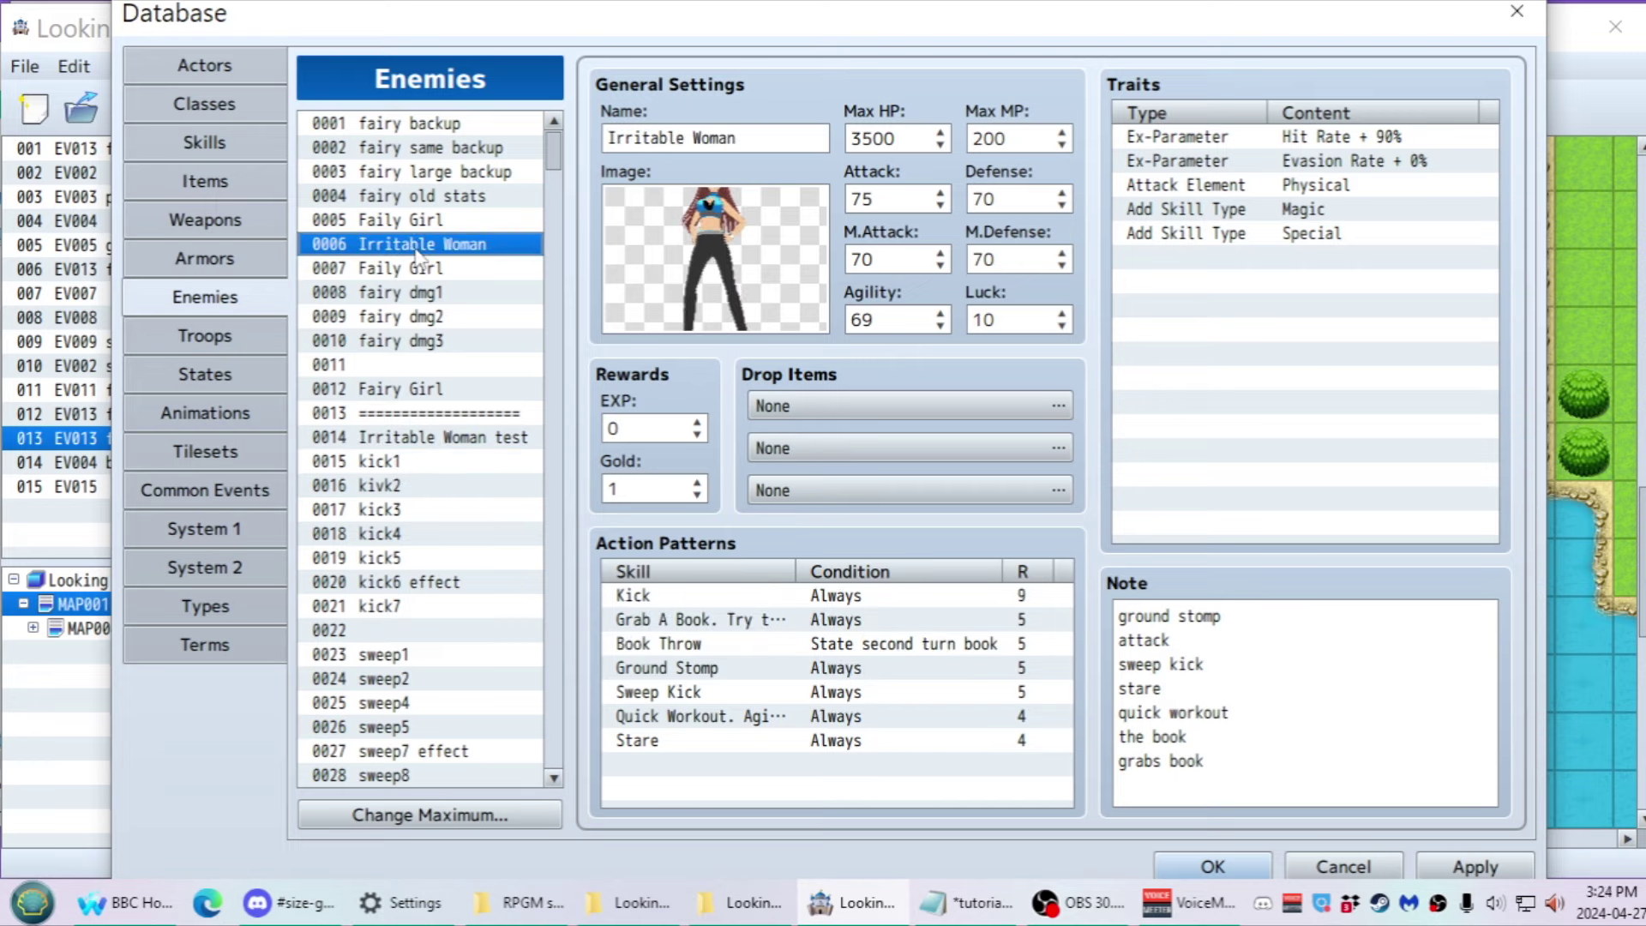
Go through the kick frame enemies once more from kick1, ending on the stats of kick6 effect
click(380, 463)
key(Down)
key(Down)
key(Down)
key(Down)
key(Down)
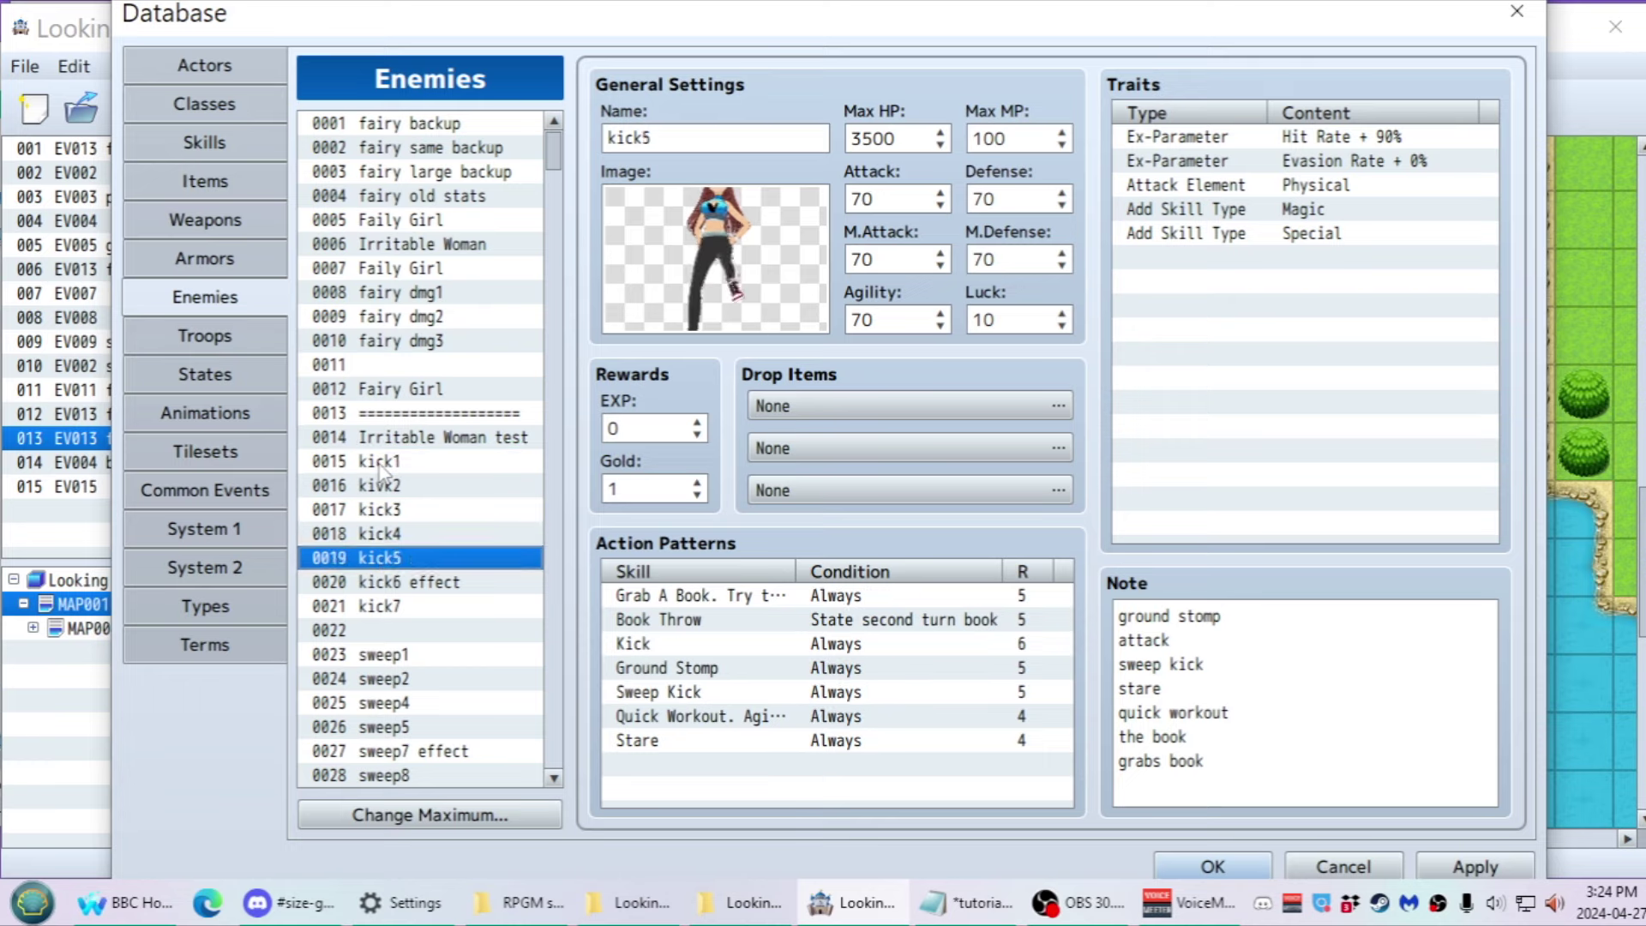
key(Down)
click(380, 463)
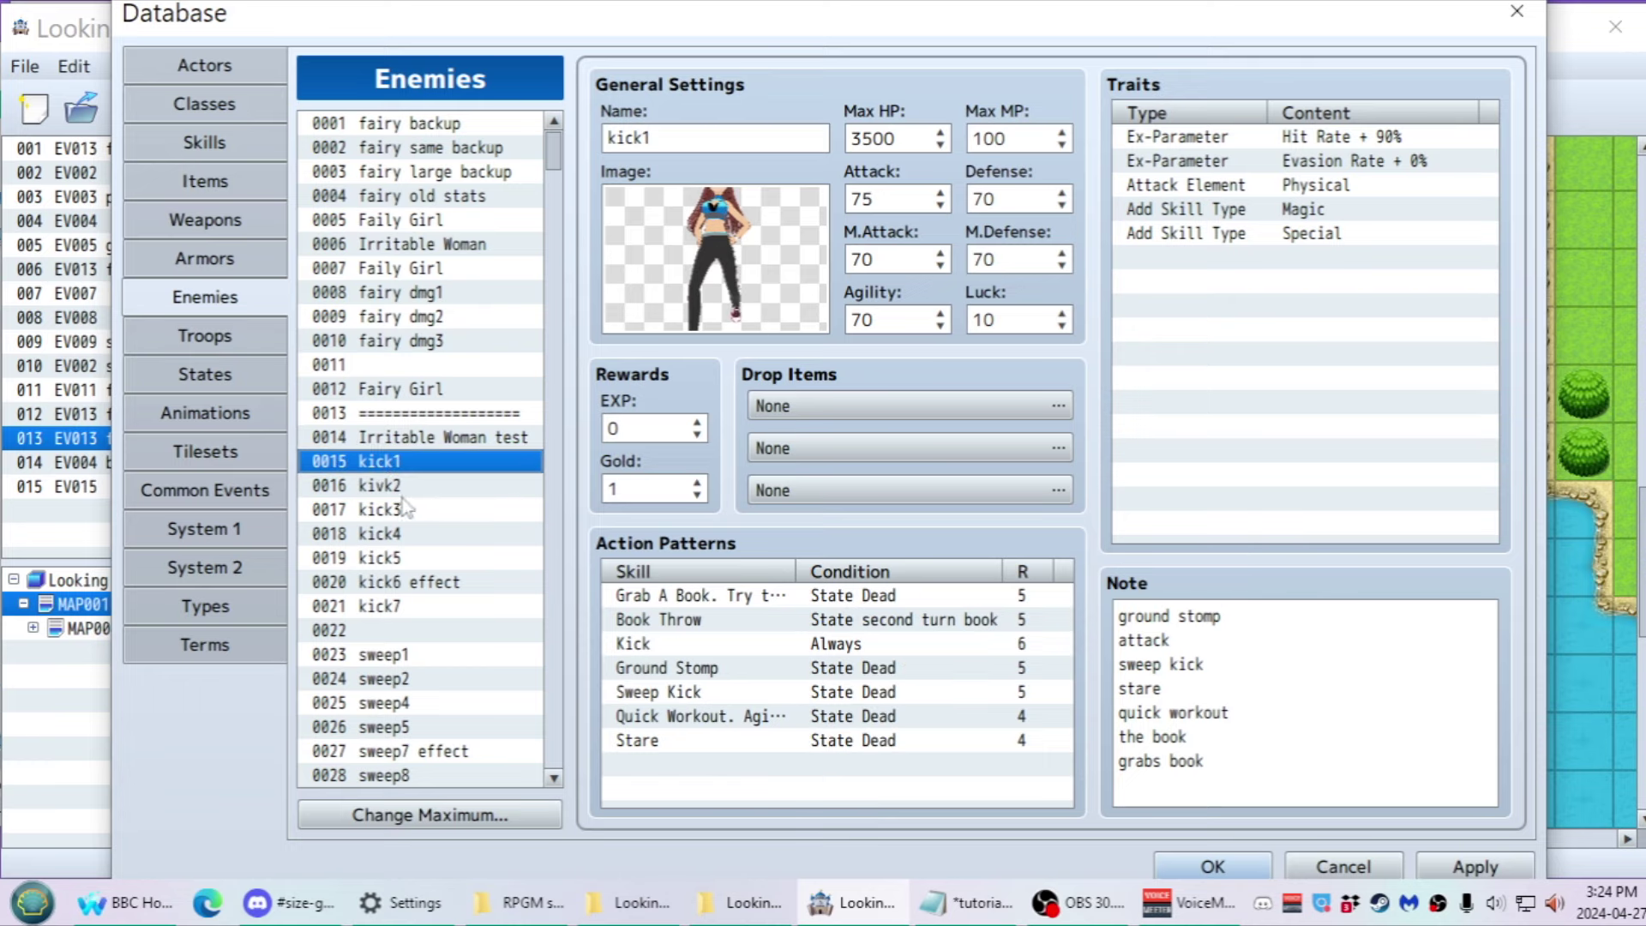
click(461, 585)
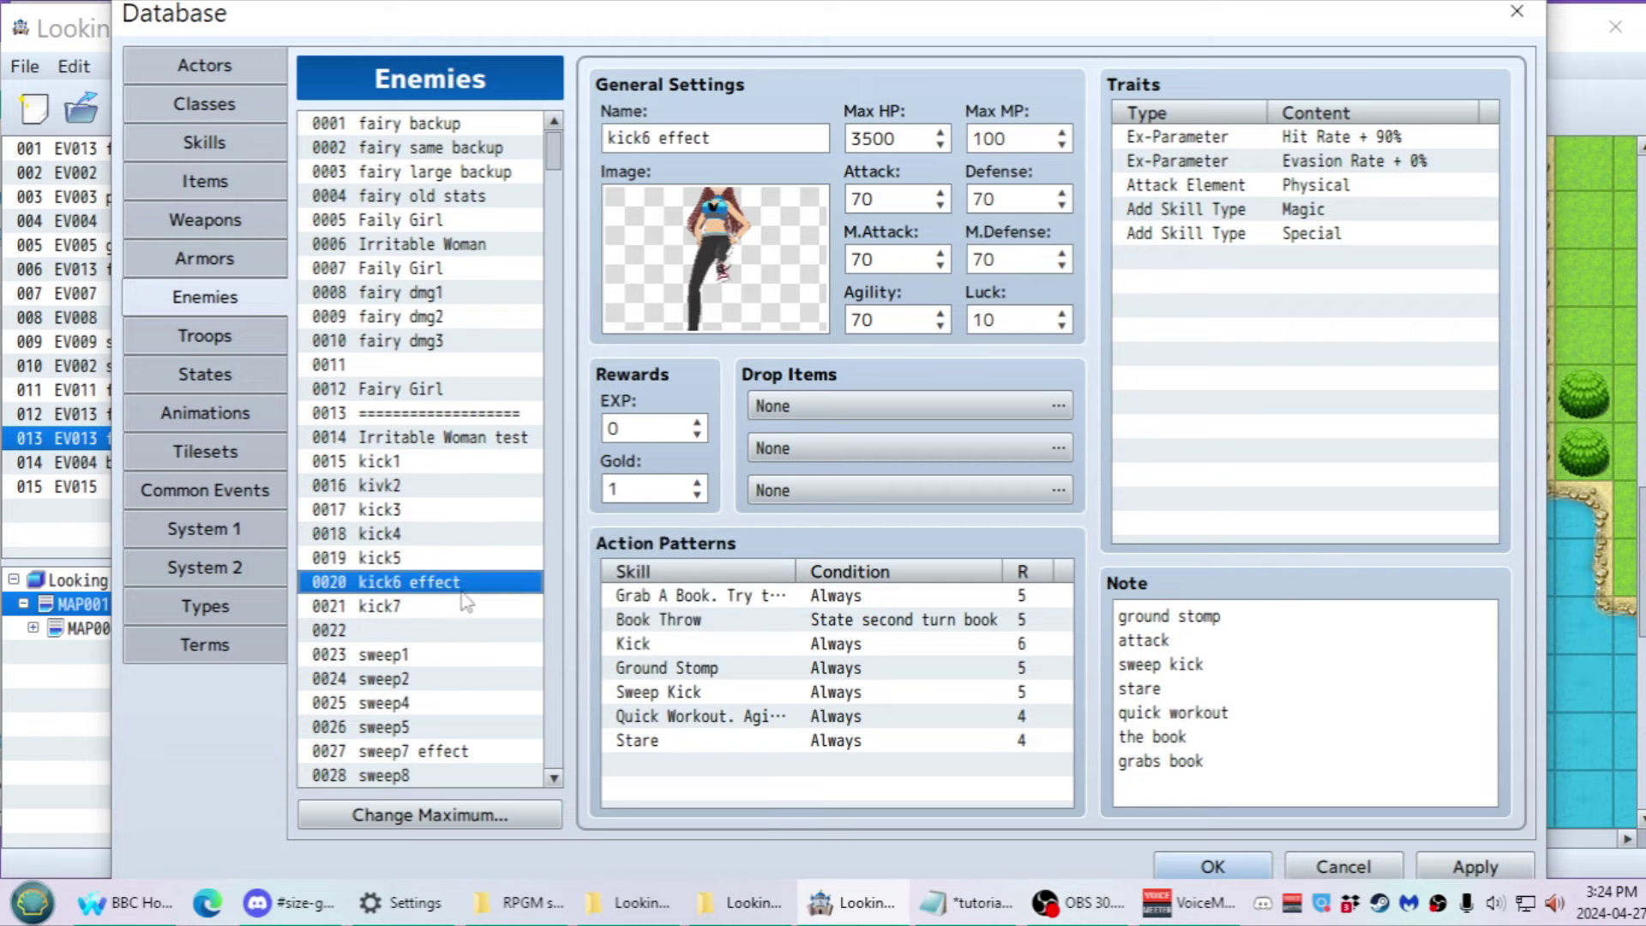
Examine the kick common event's transform to Irritable kick6 and its MECH: Action Effect command, and open the Kick skill's settings
click(204, 492)
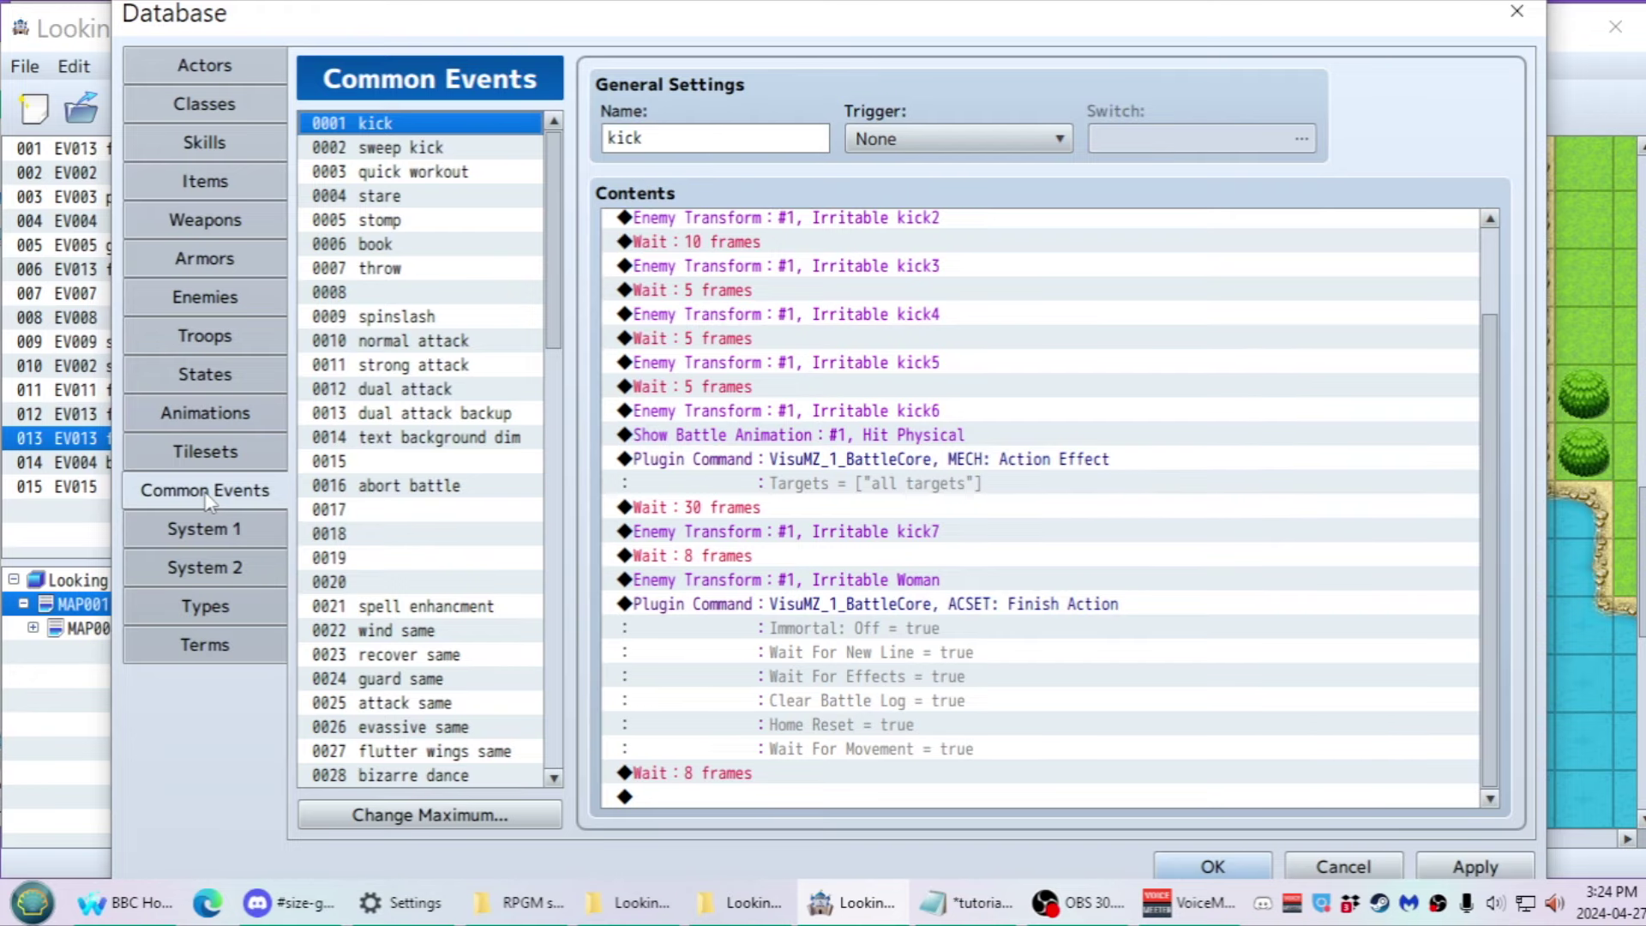
scroll(712, 489, up, 2)
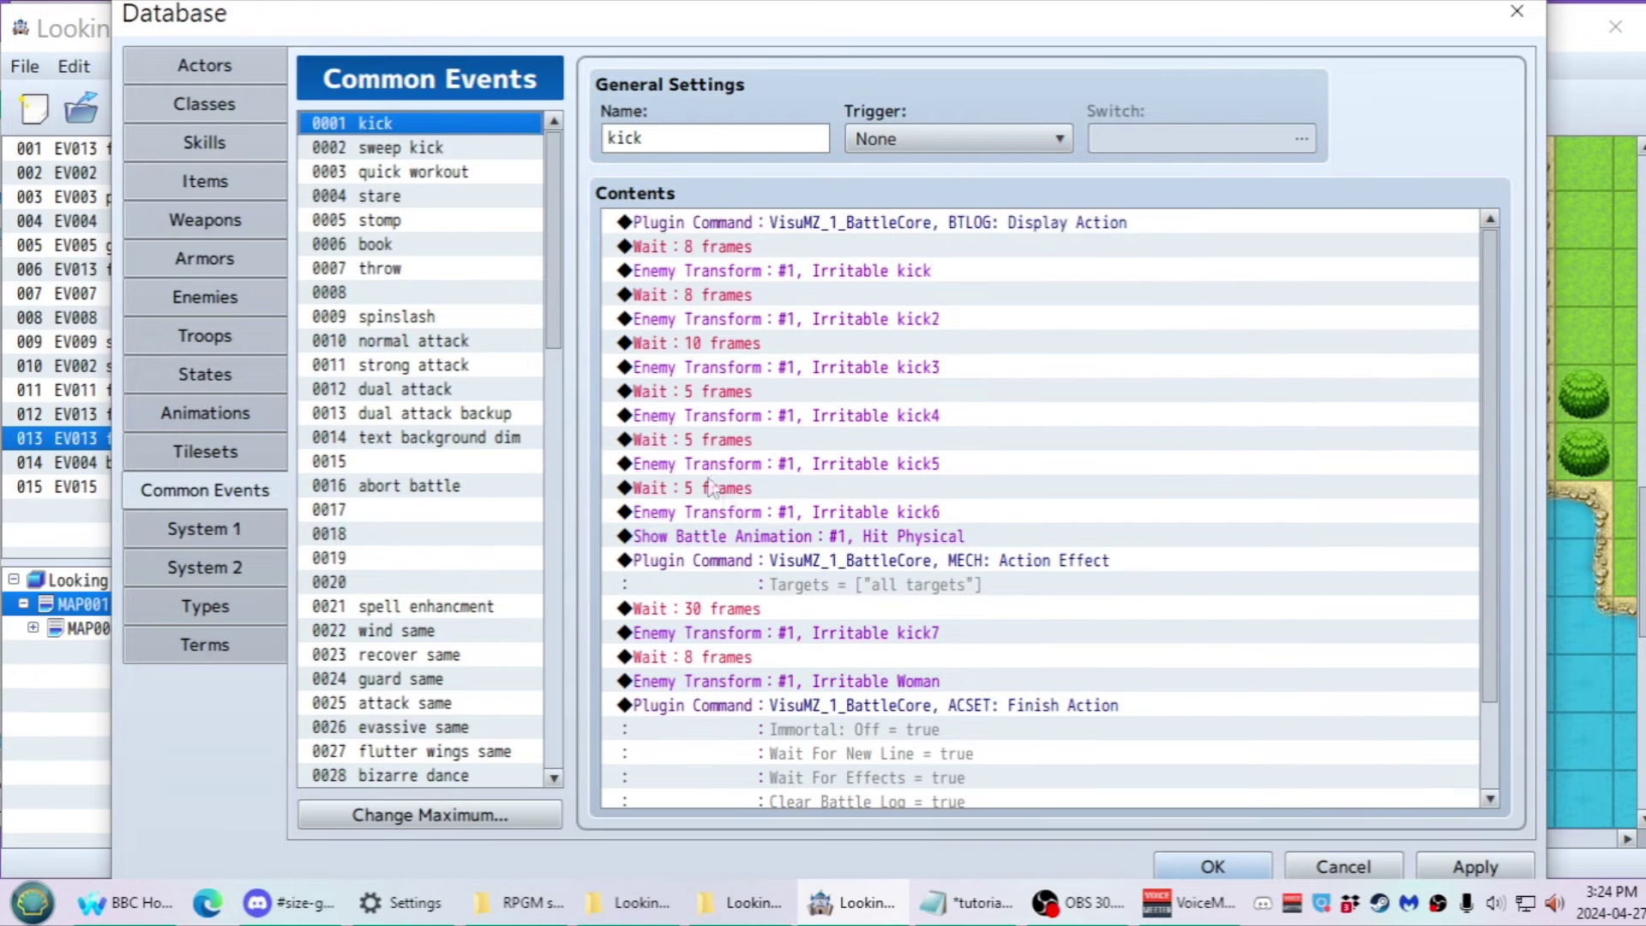
click(727, 564)
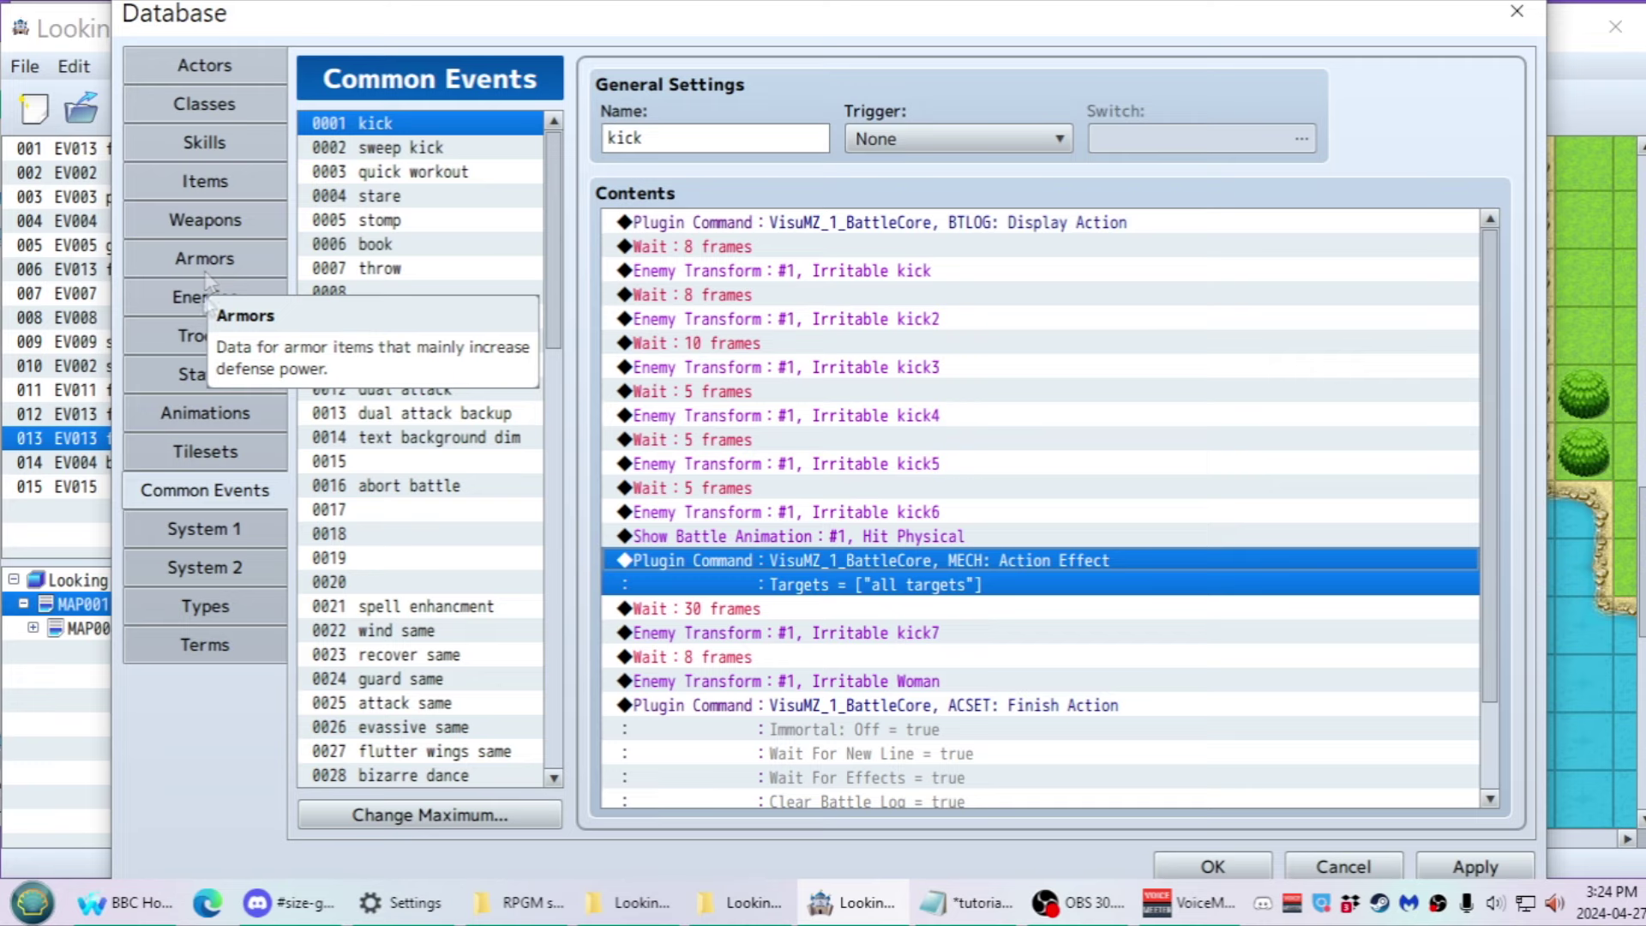
click(793, 513)
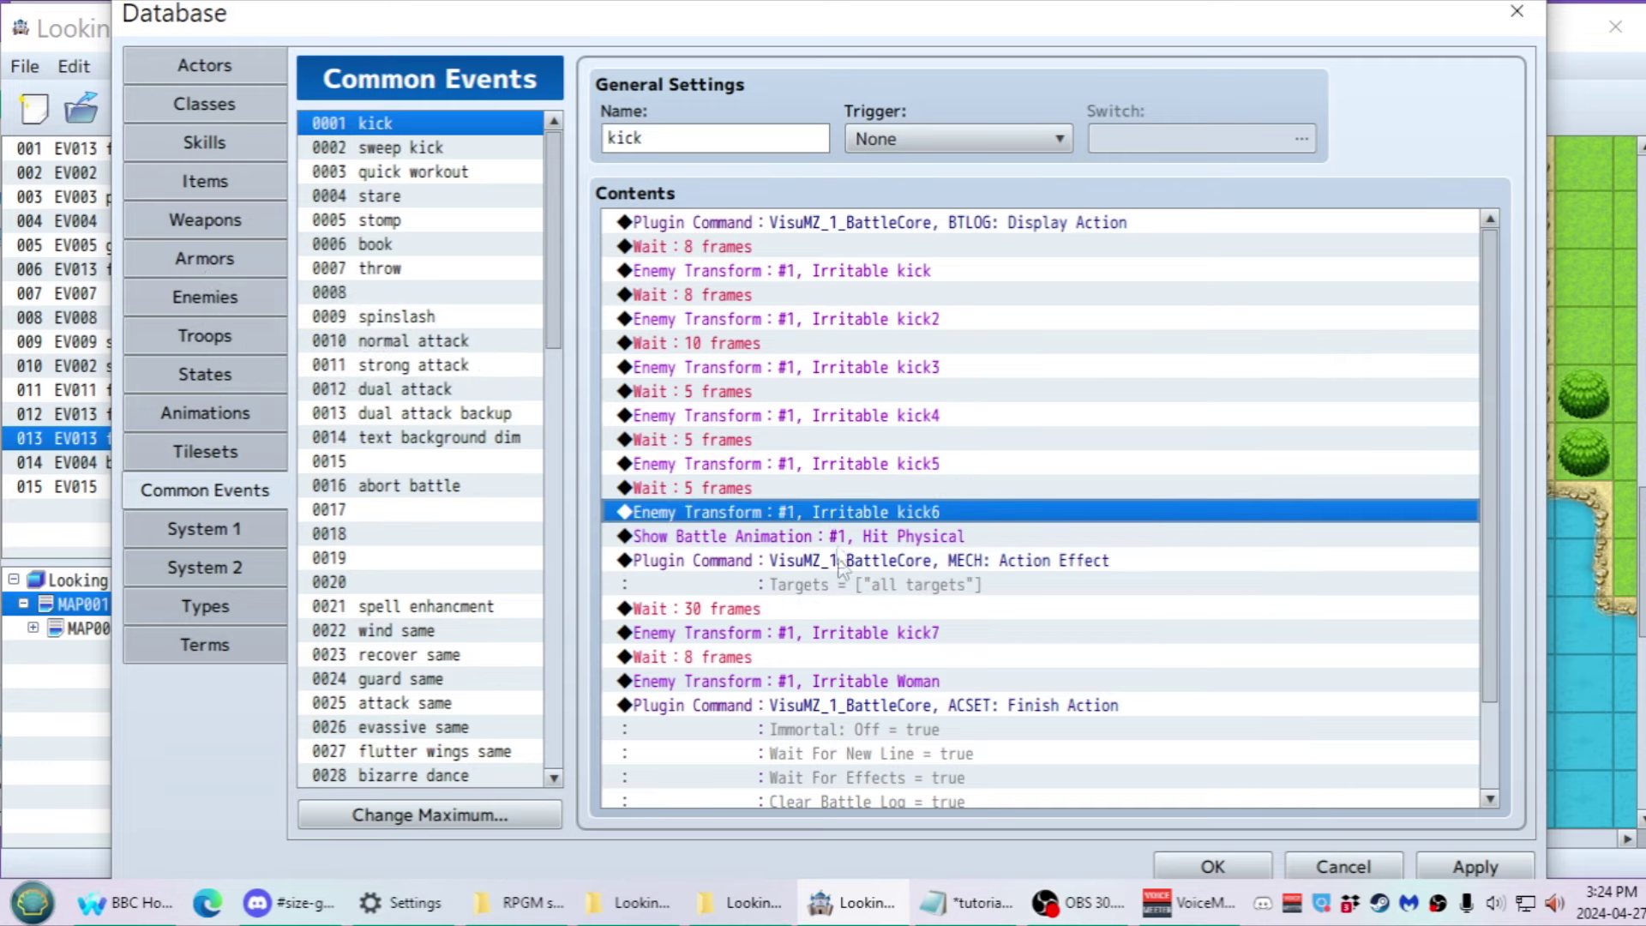
click(819, 566)
click(820, 516)
click(816, 562)
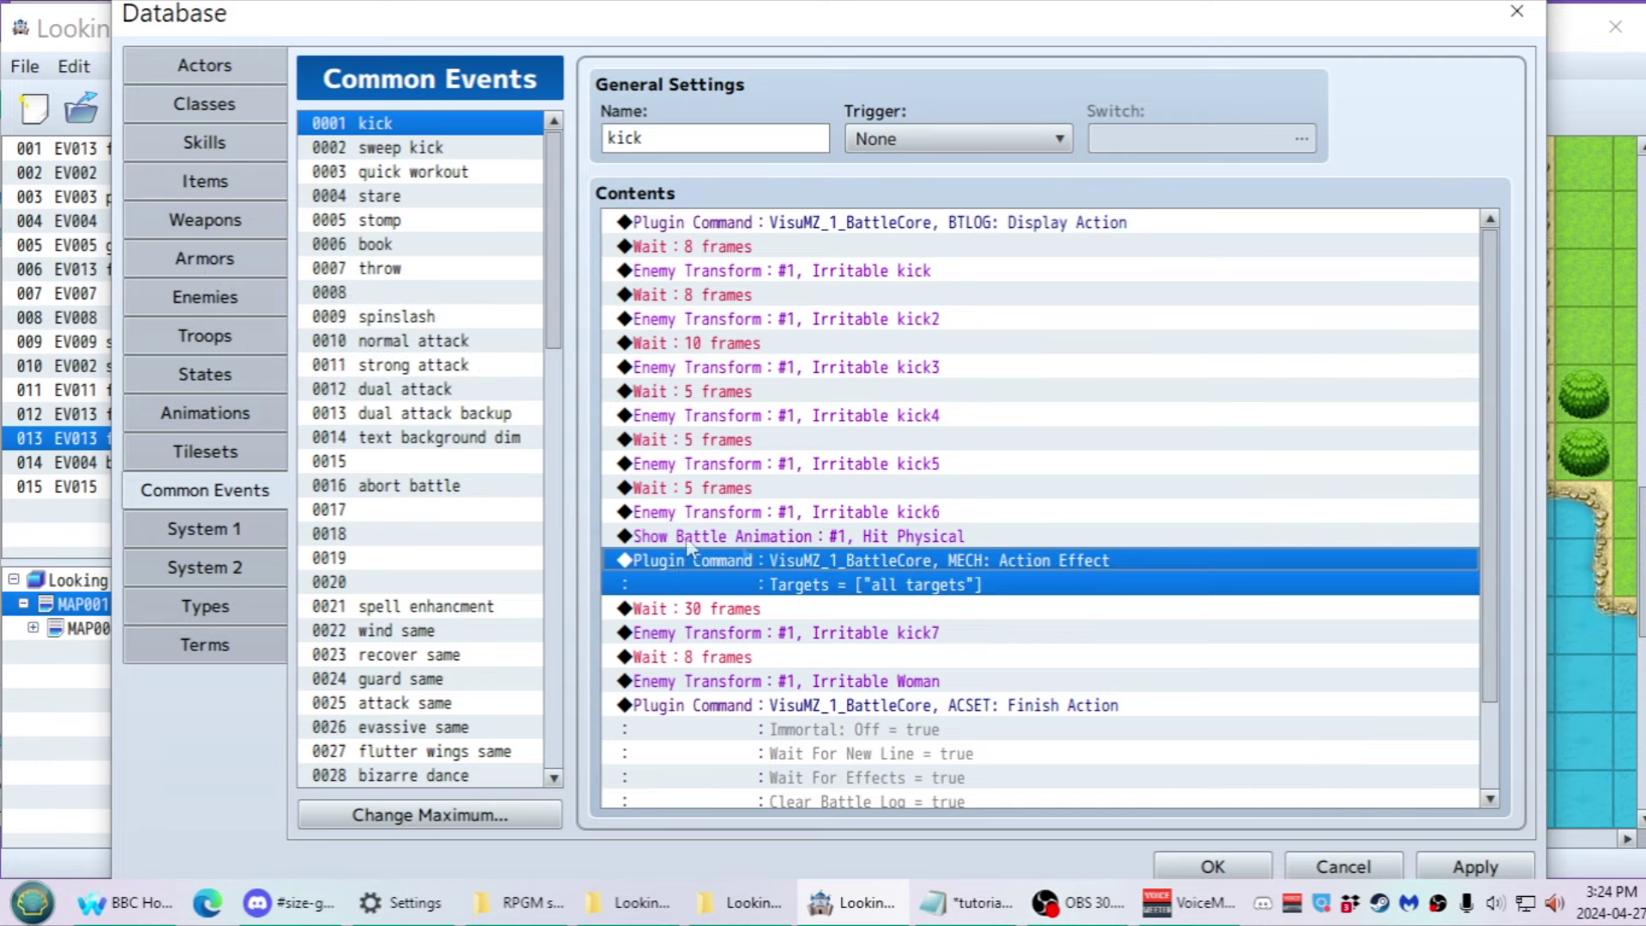
click(206, 144)
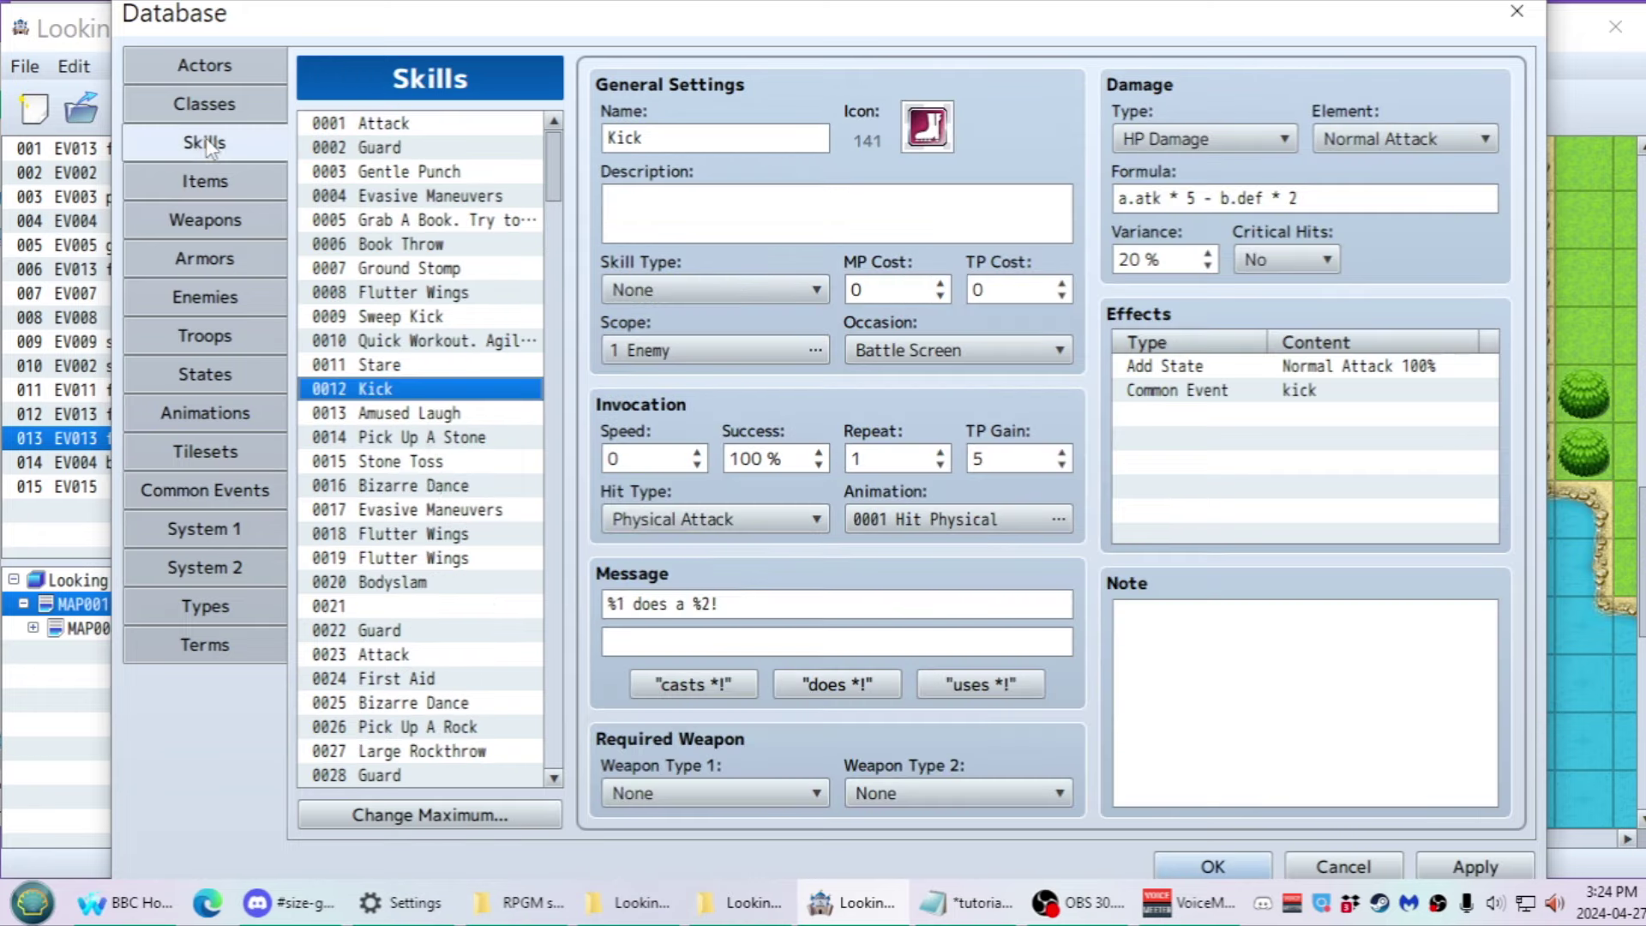
Compare the stats of the base Irritable Woman enemy with those of the kick6 effect frame enemy
click(214, 258)
click(194, 295)
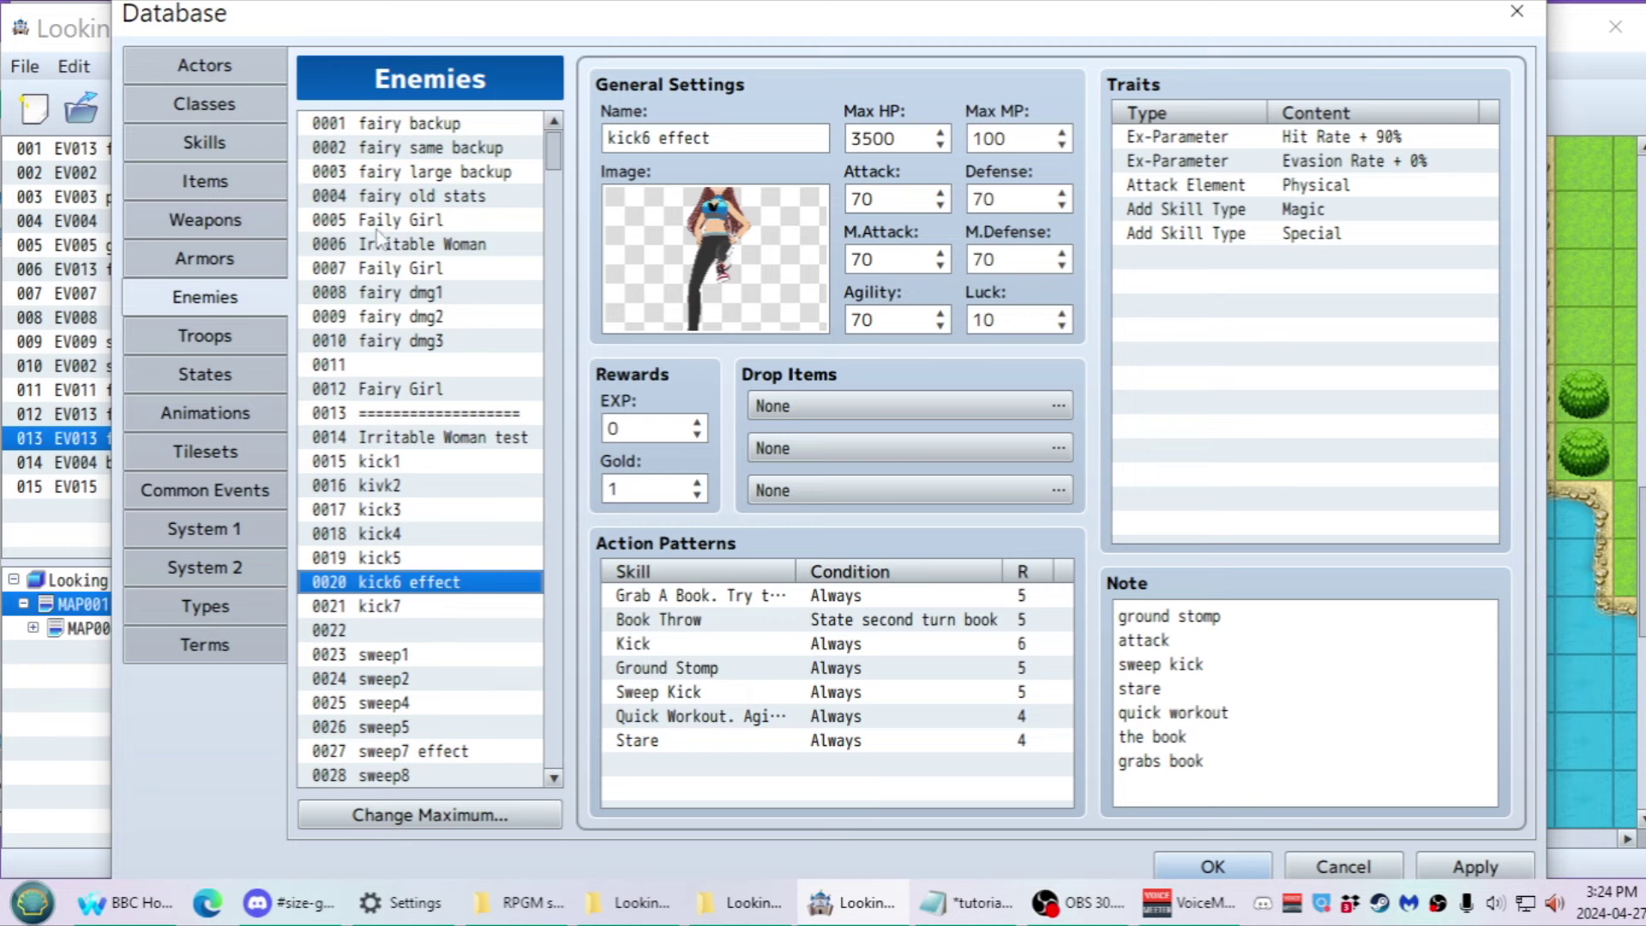
click(406, 245)
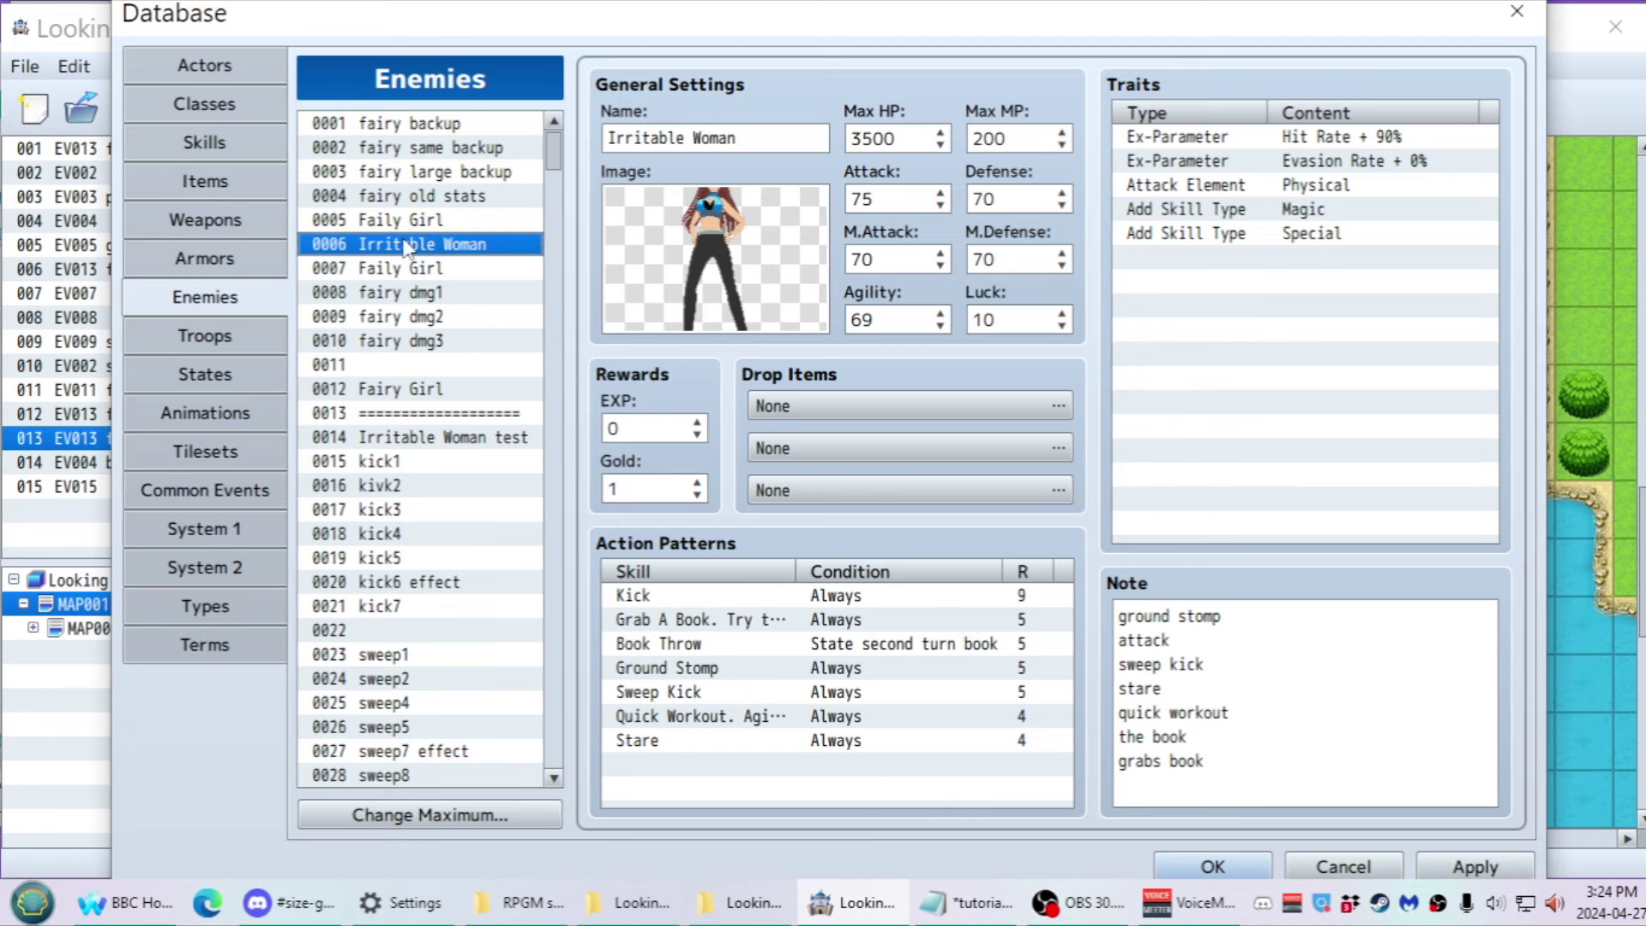
click(488, 581)
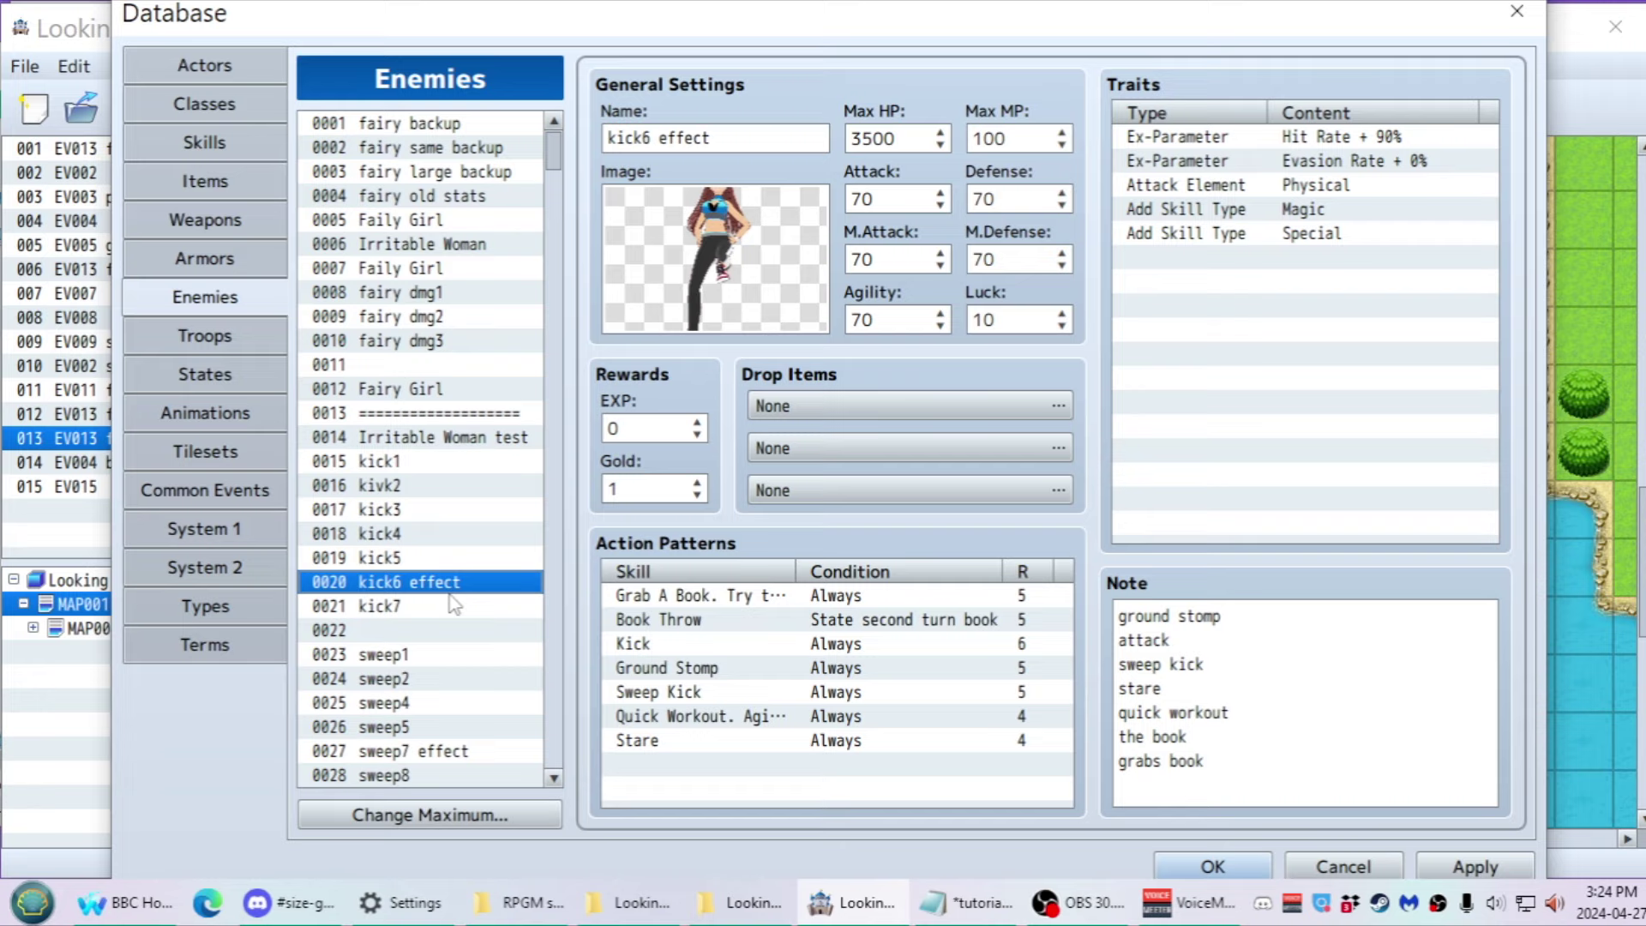
click(718, 137)
click(718, 136)
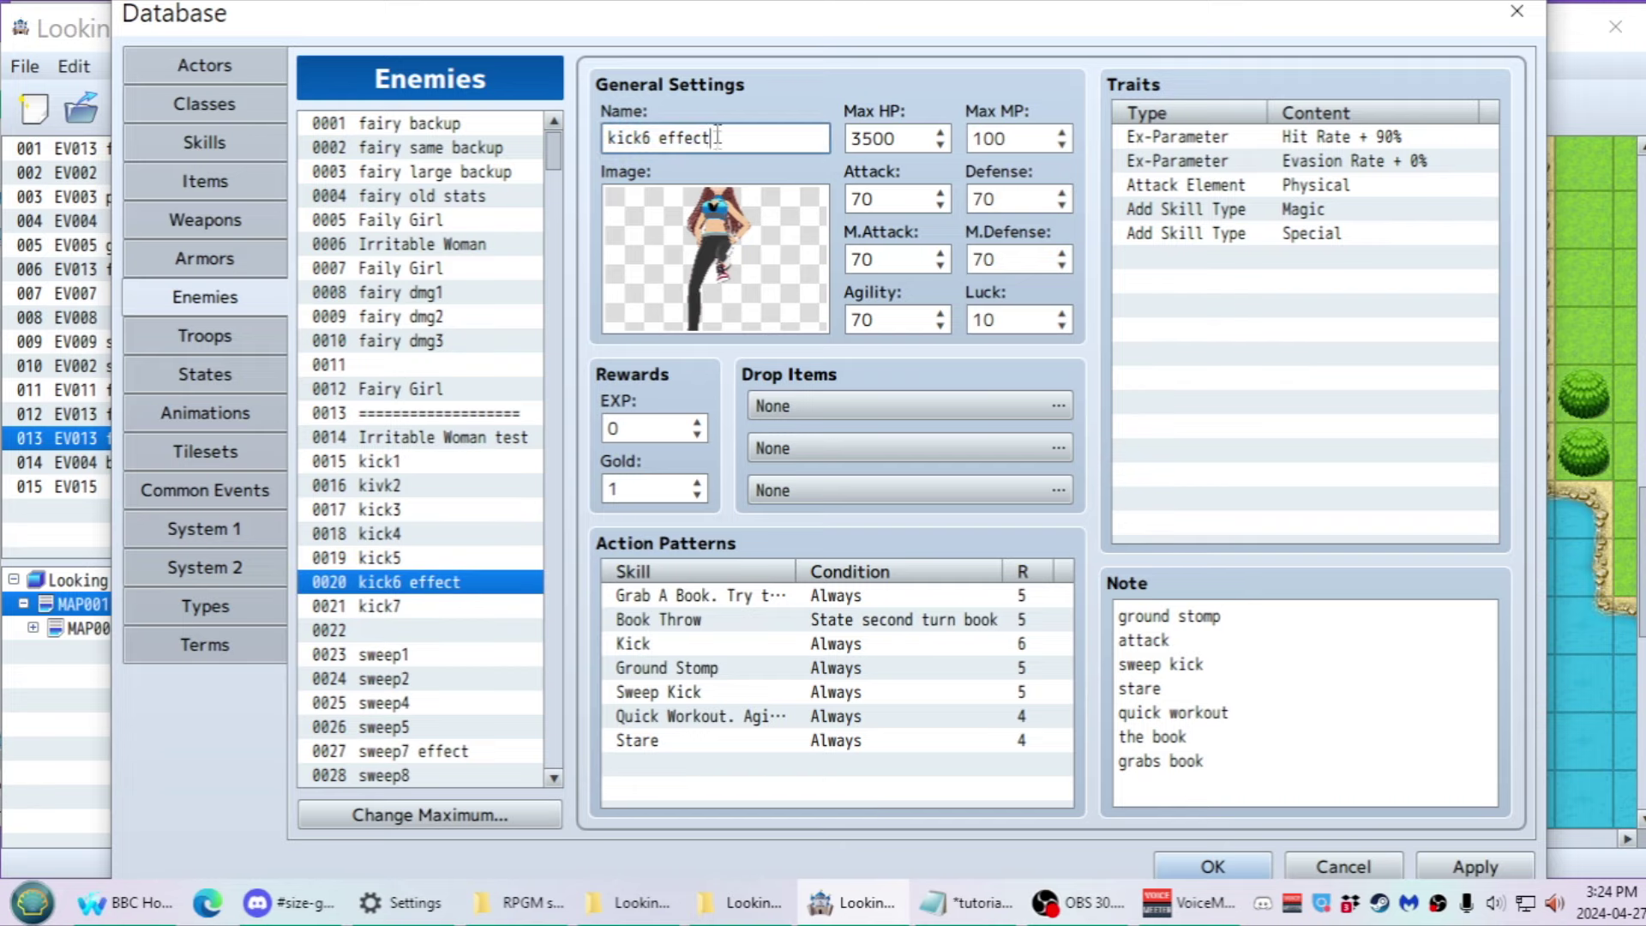
Check the tutorial notes in Notepad and the stream in OBS, and return to the kick6 effect enemy in RPG Maker MZ
key(alt+Tab)
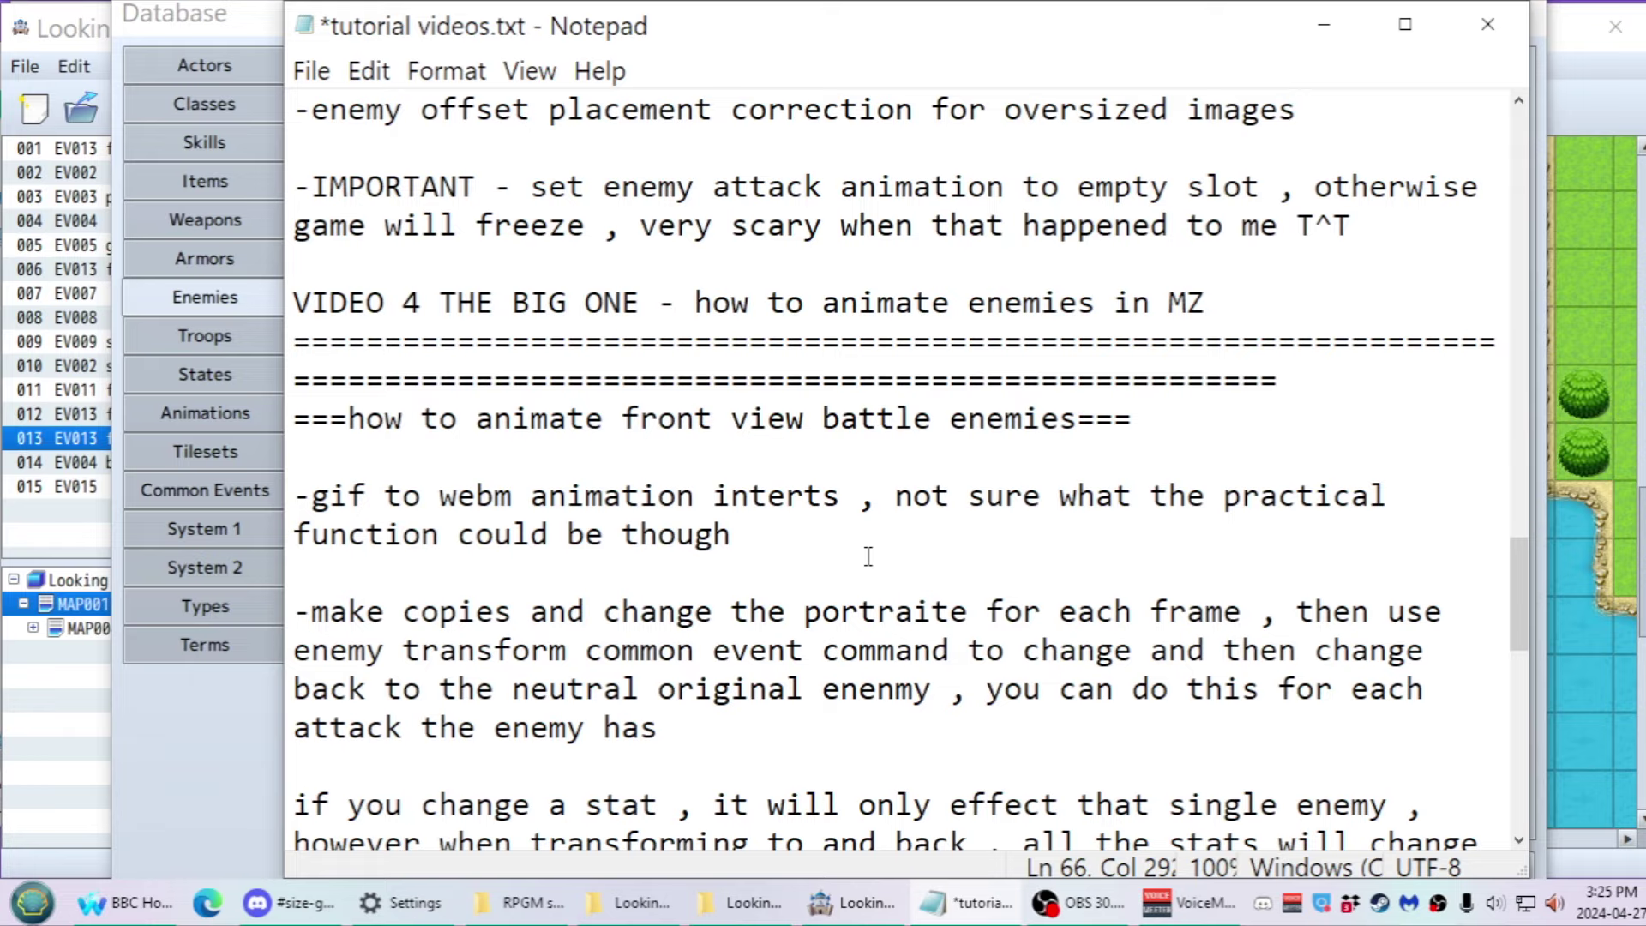
click(1054, 905)
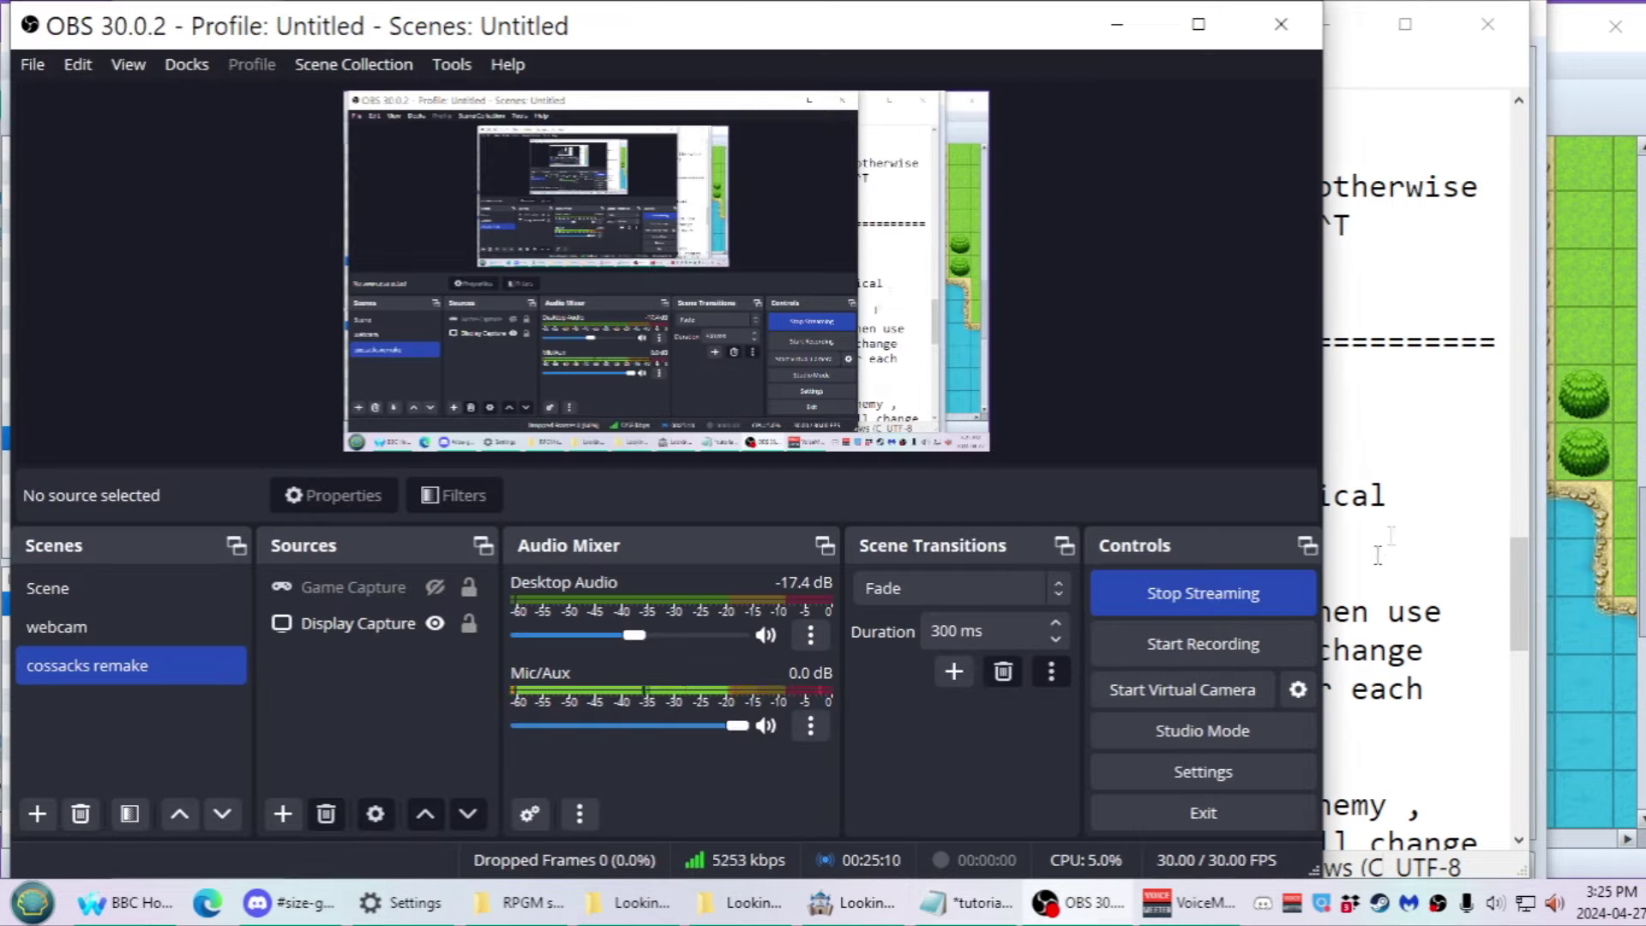
click(1472, 477)
key(alt+Tab)
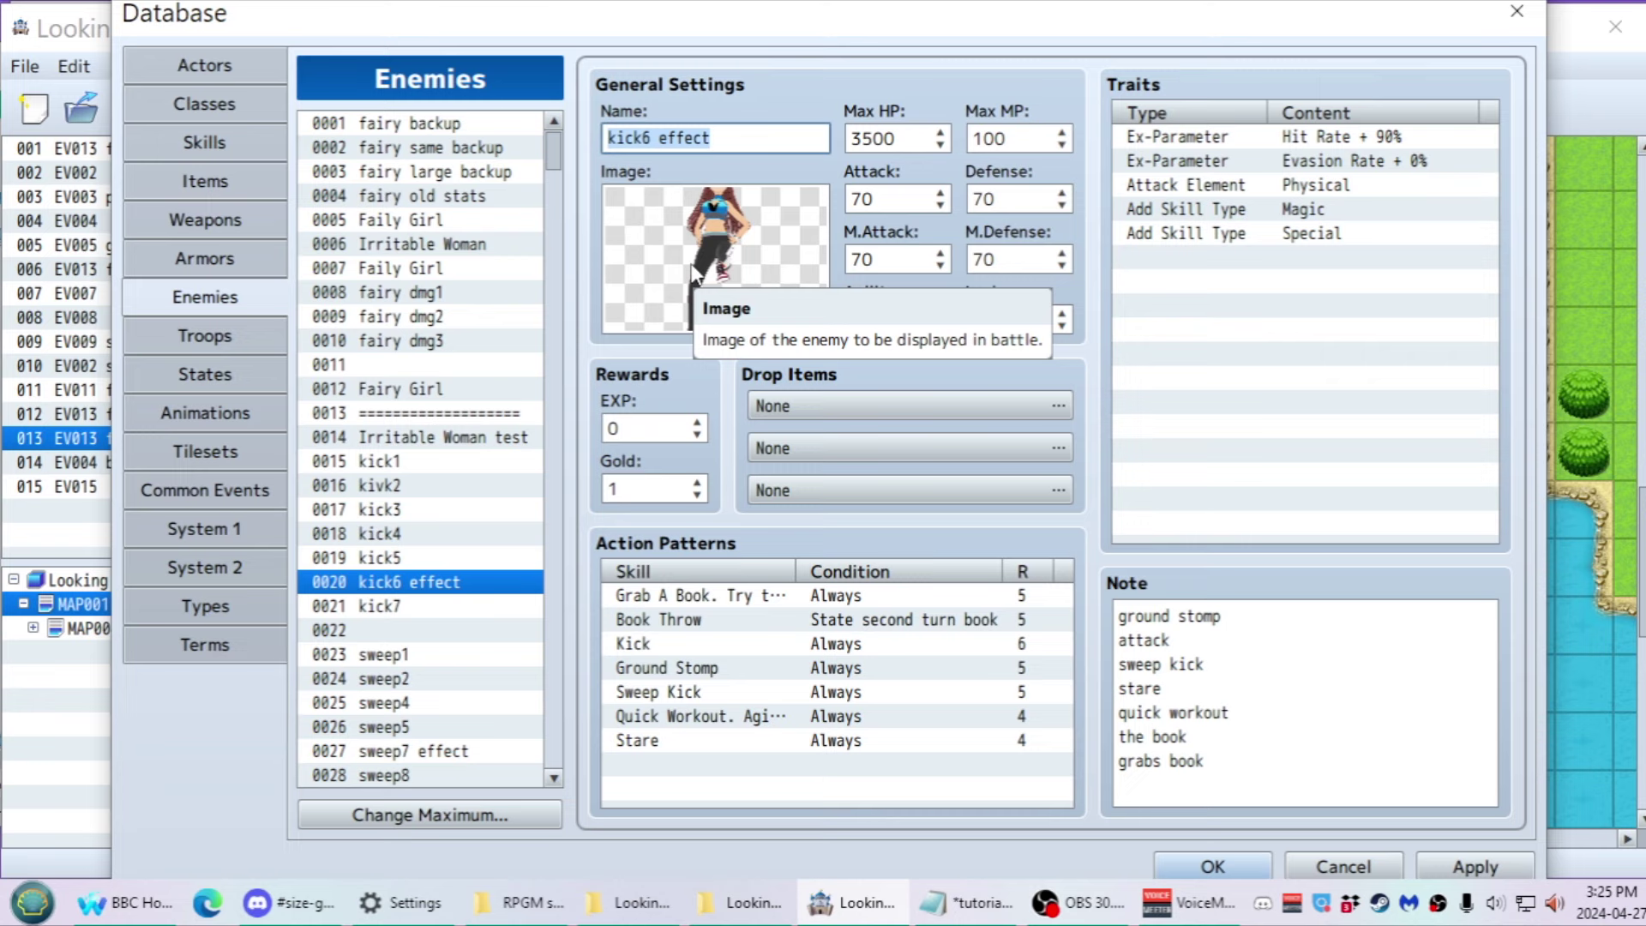
drag(817, 23, 809, 27)
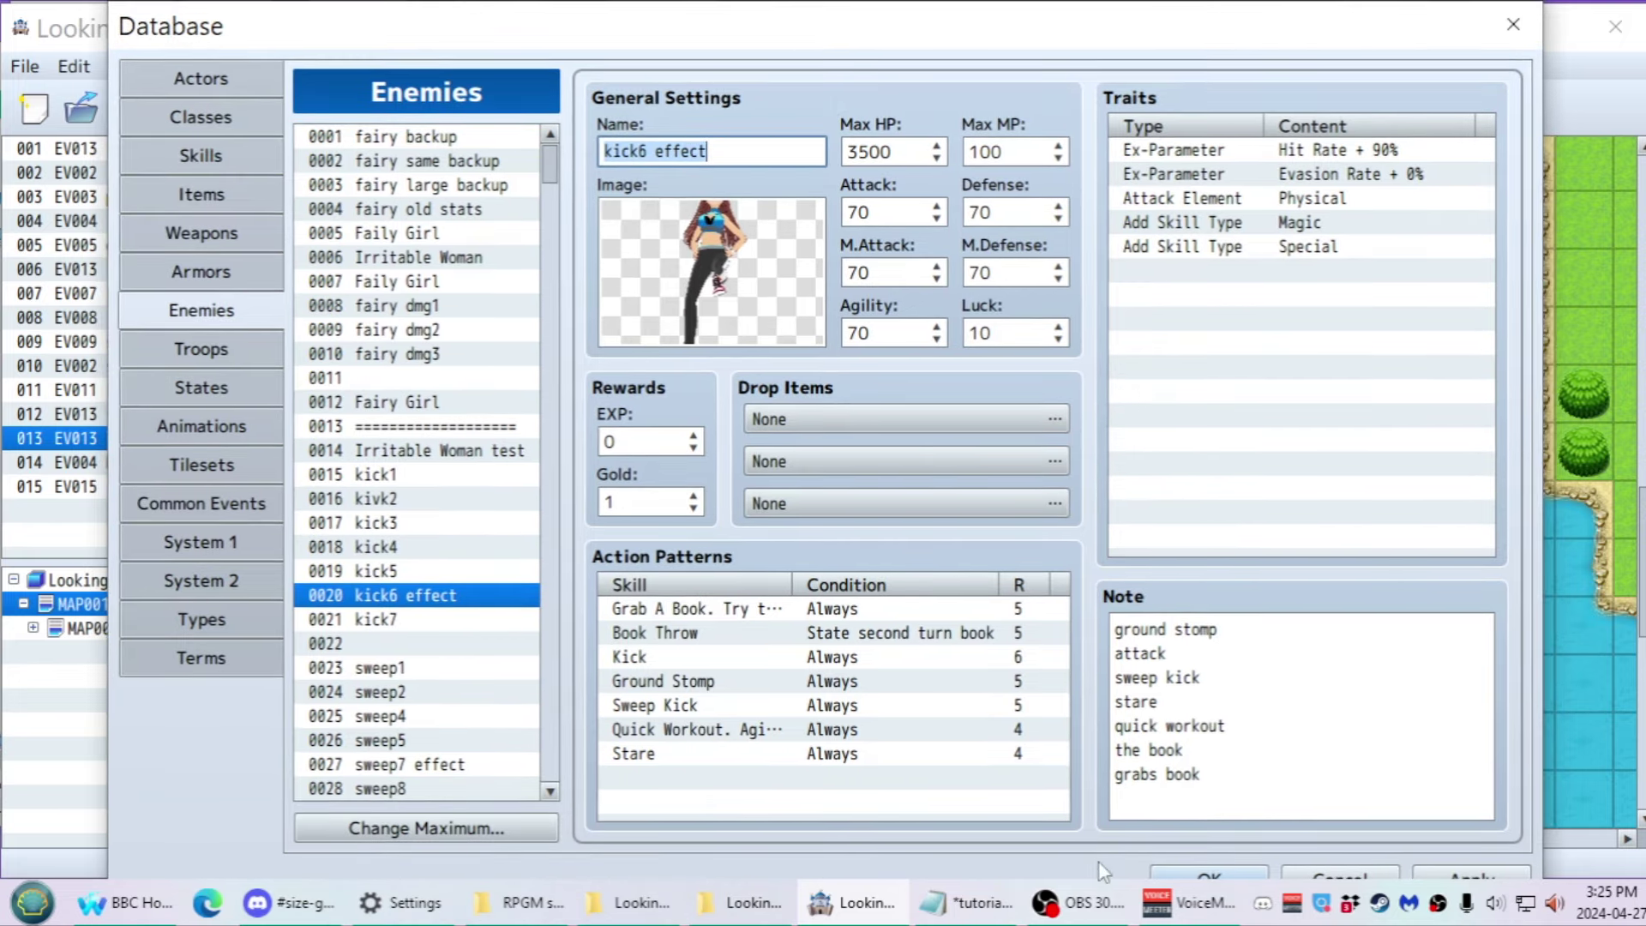